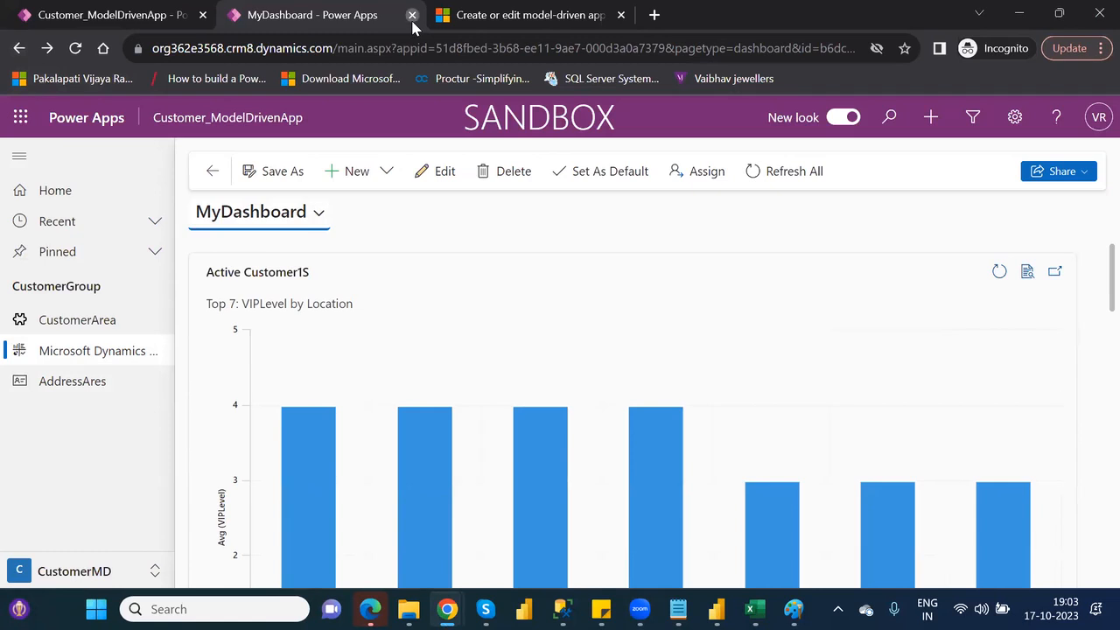
Close the MyDashboard browser tab, return to the Customer_ModelDrivenApp editor and sign in again
click(412, 15)
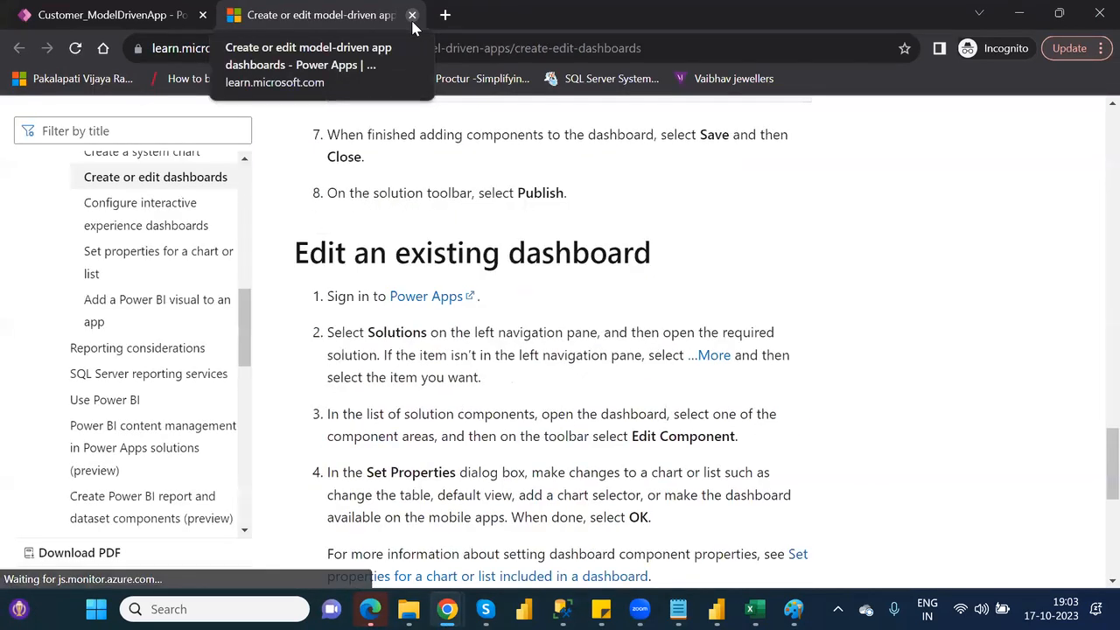
click(63, 17)
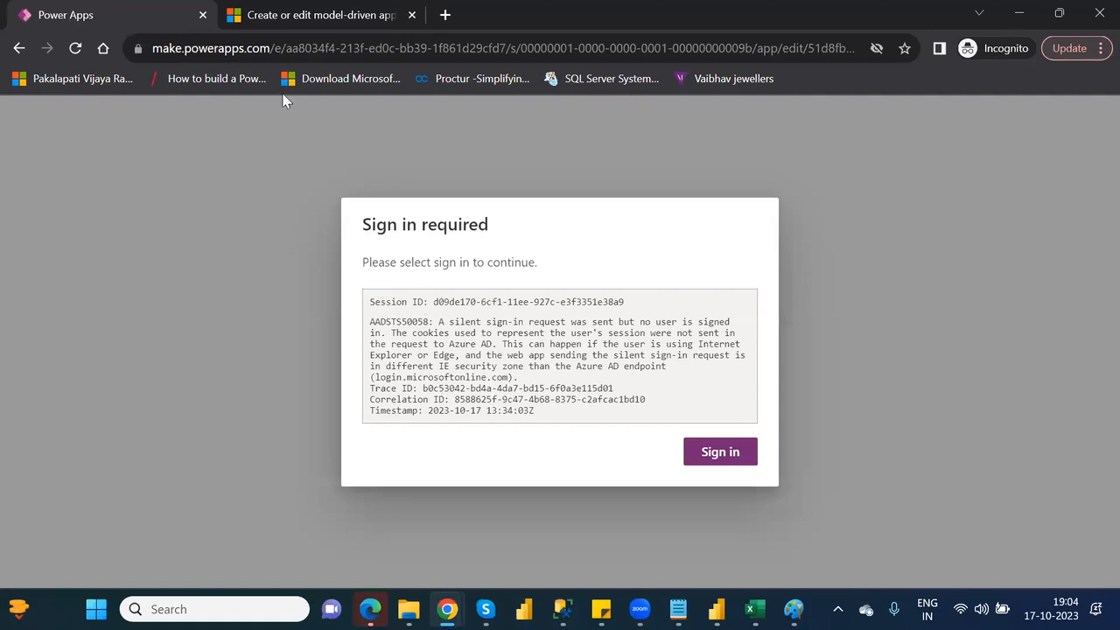
click(718, 453)
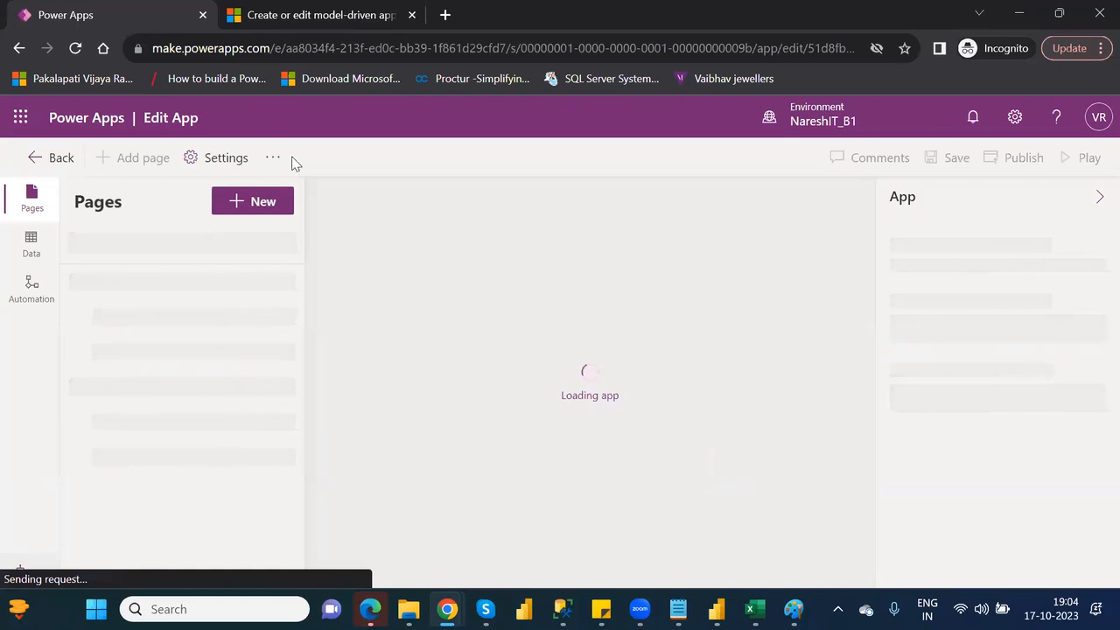
Leave the app editor and open the list of apps in the NareshIT_B1 environment
click(18, 50)
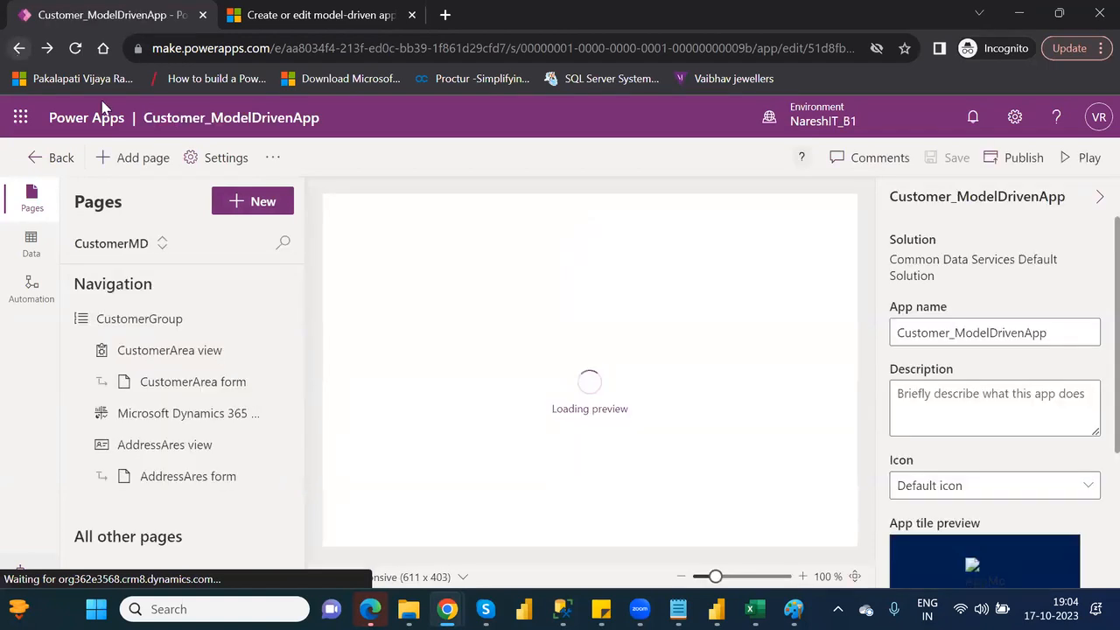
click(50, 162)
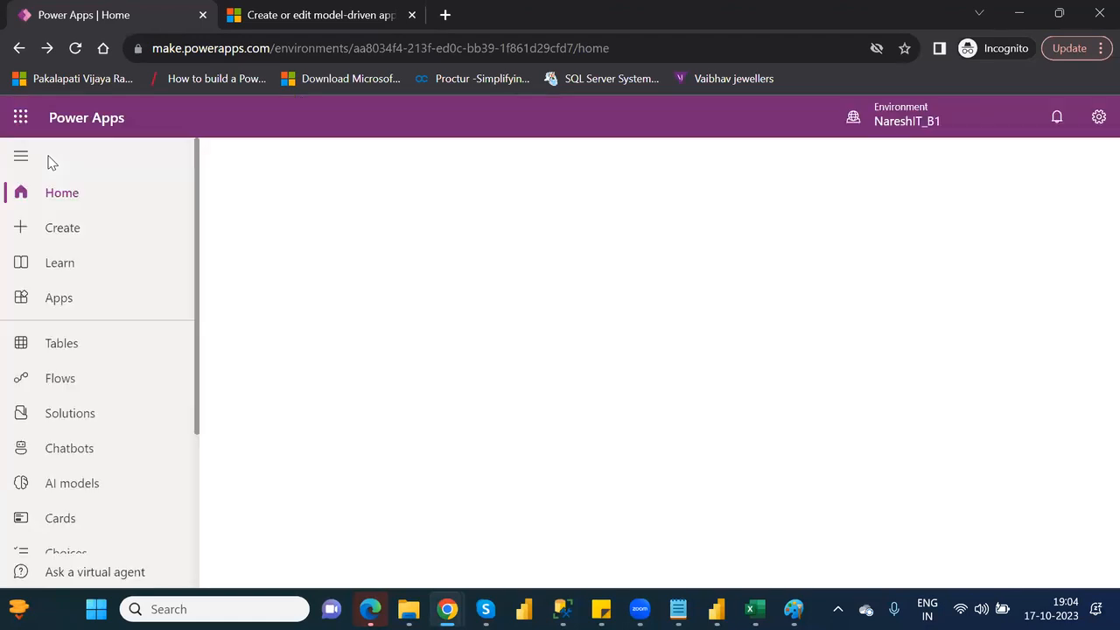
click(60, 298)
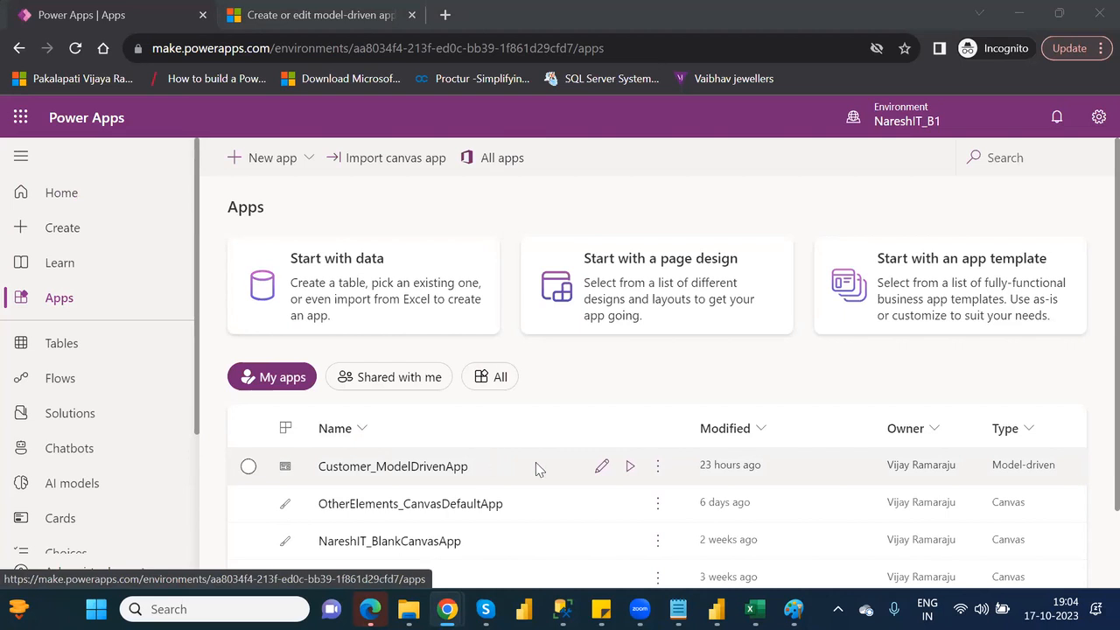
Look at the sharing options of Customer_ModelDrivenApp and close them without changes
click(657, 466)
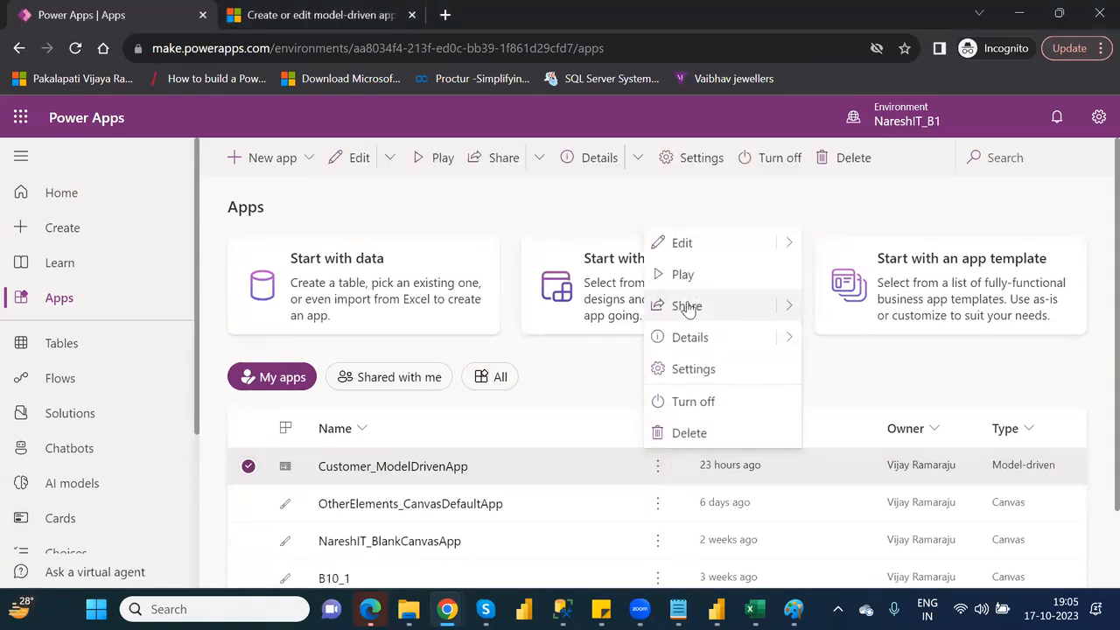
mouse_move(789, 306)
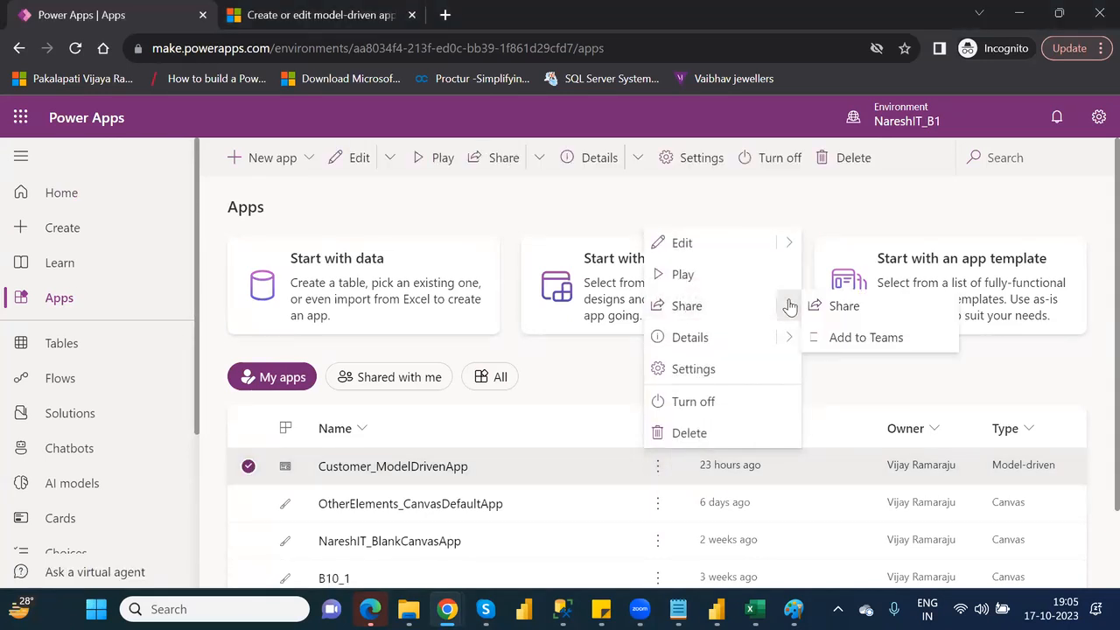
click(842, 308)
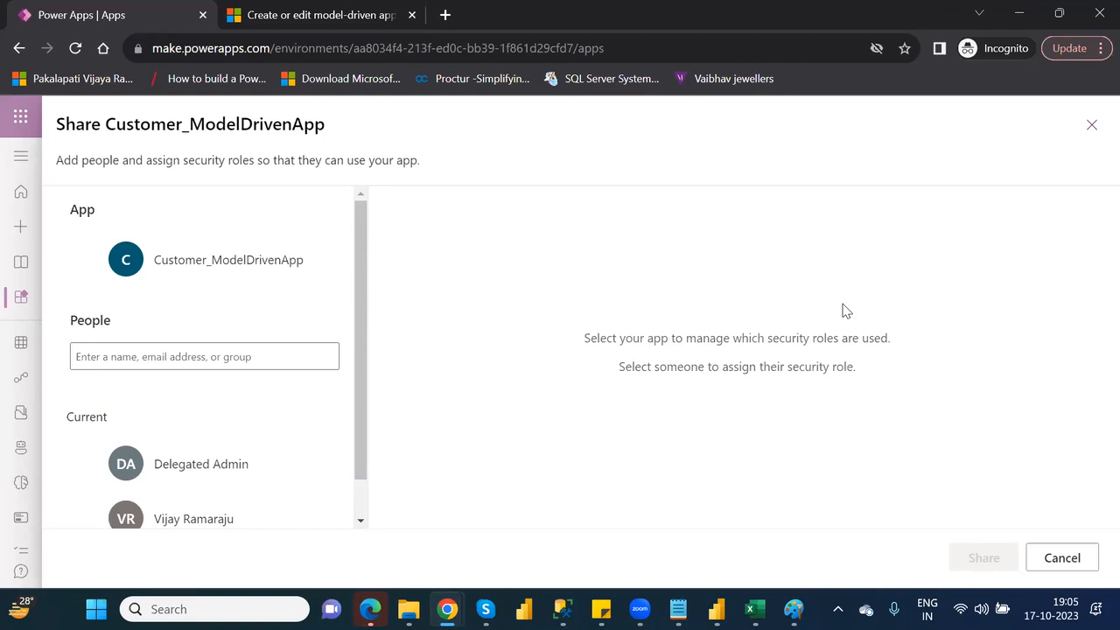
click(1092, 127)
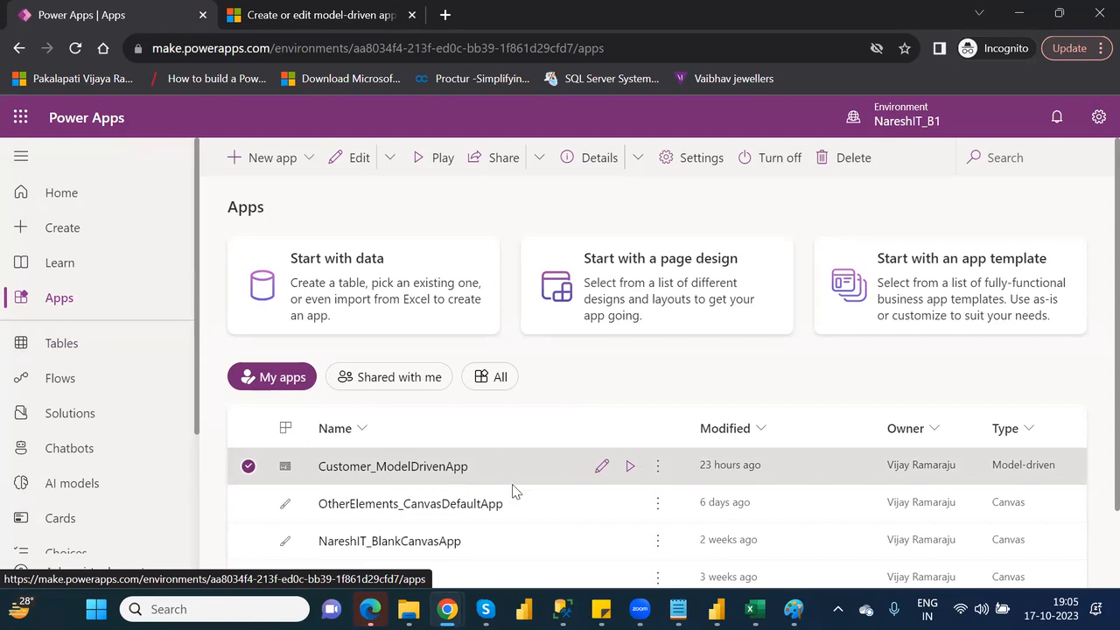
Reopen sharing for Customer_ModelDrivenApp and add a person found by first name as a new recipient
click(661, 473)
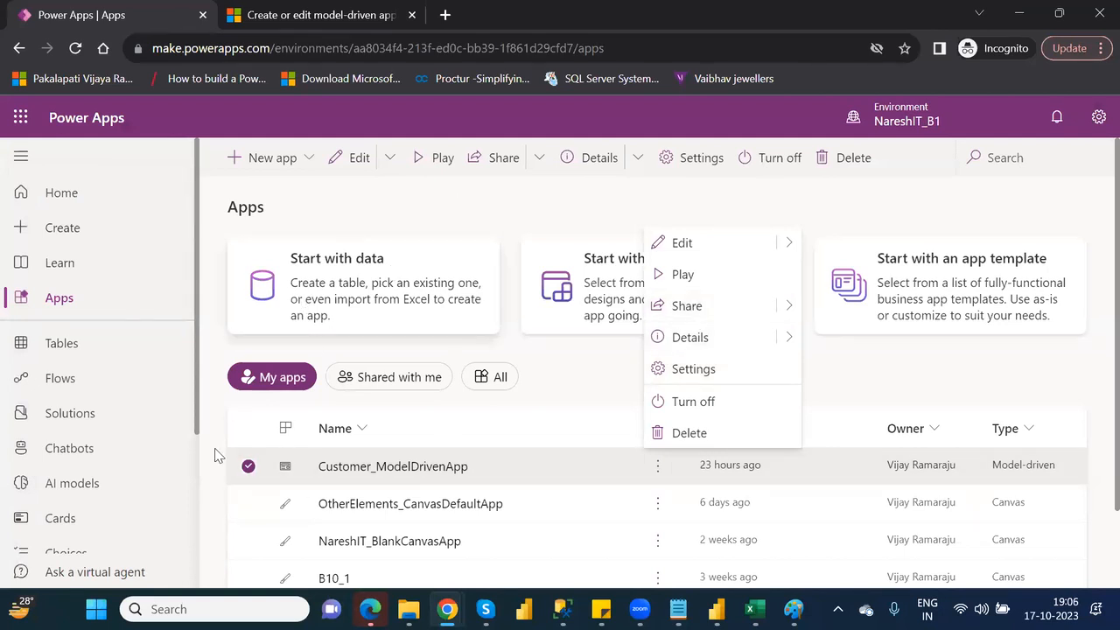
click(486, 163)
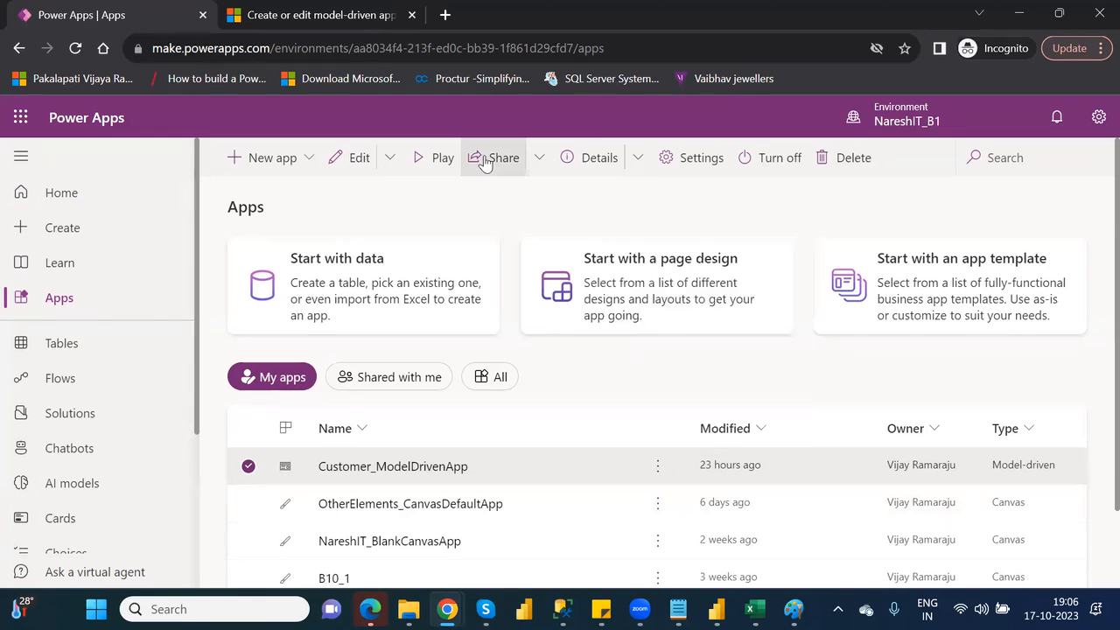
click(485, 163)
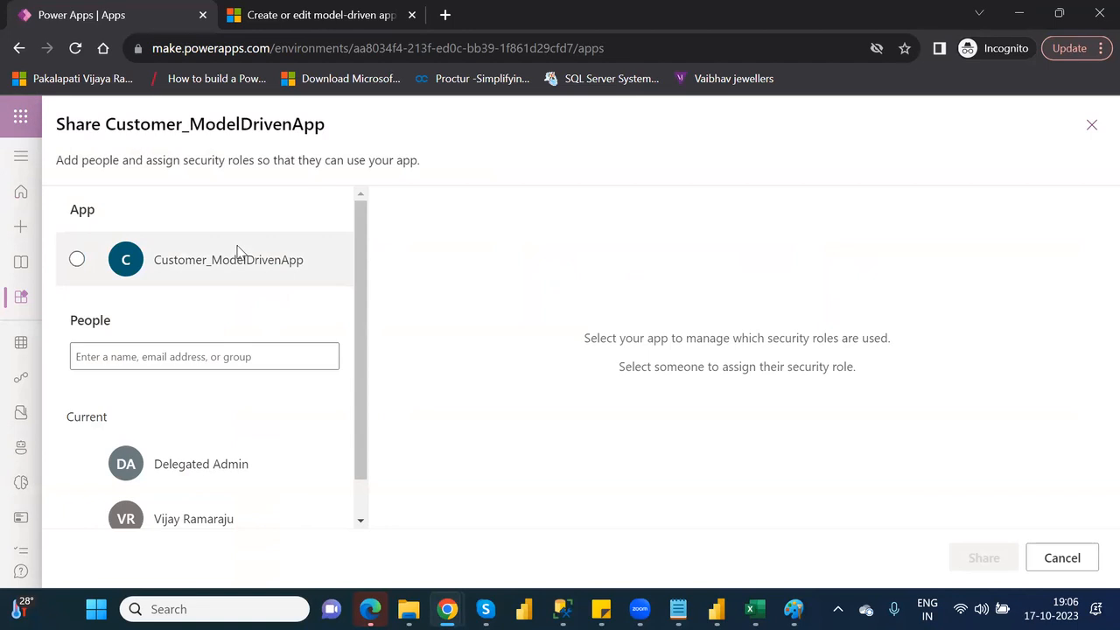
click(247, 367)
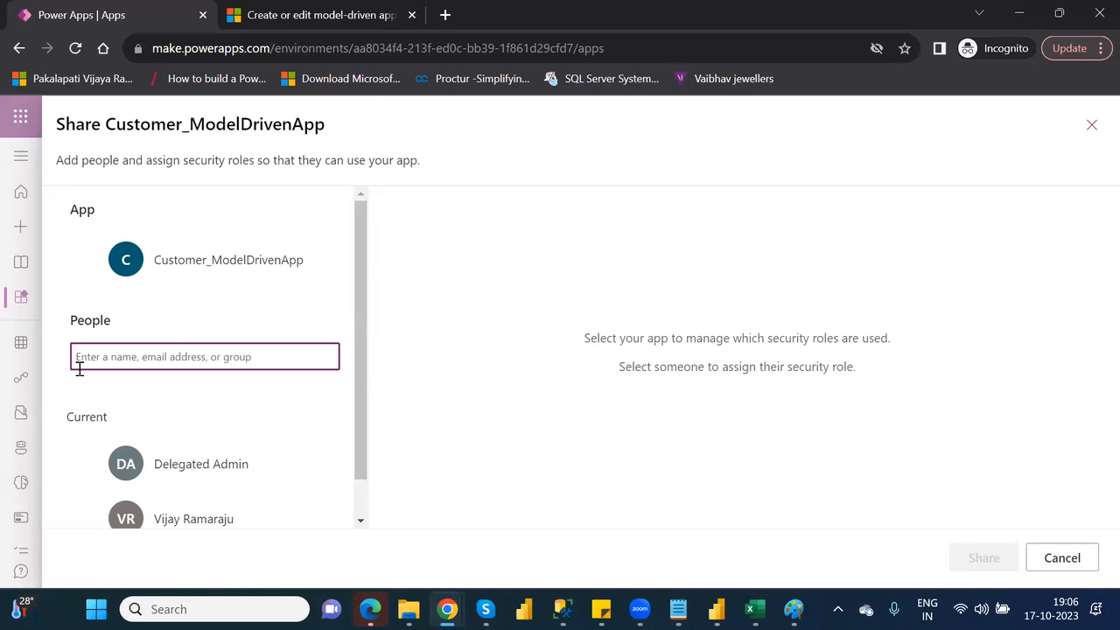
text(vijay)
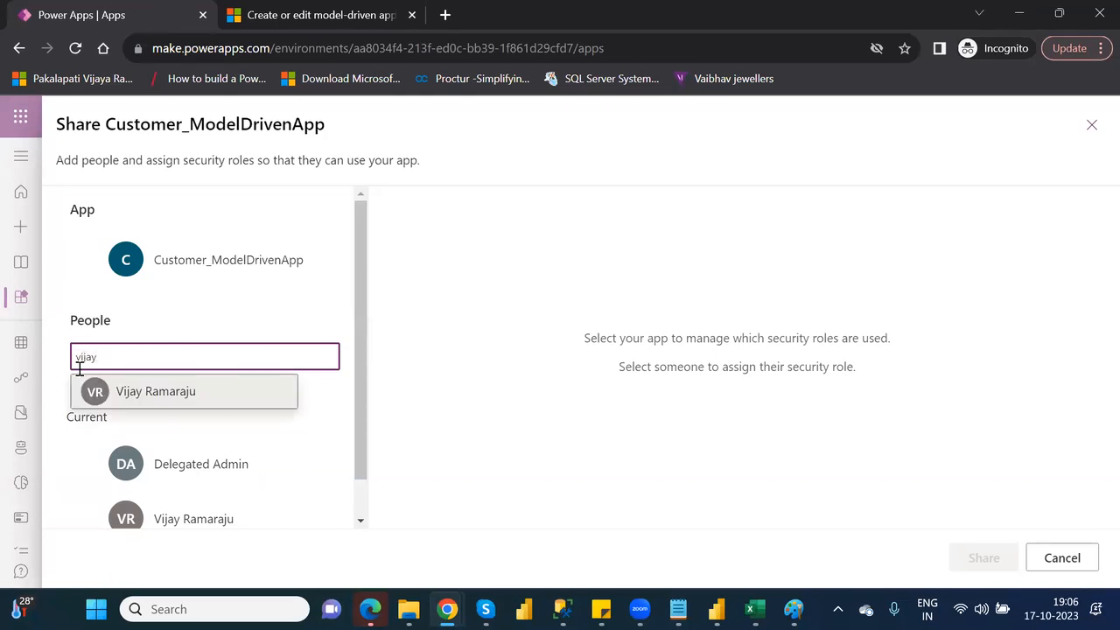
click(157, 395)
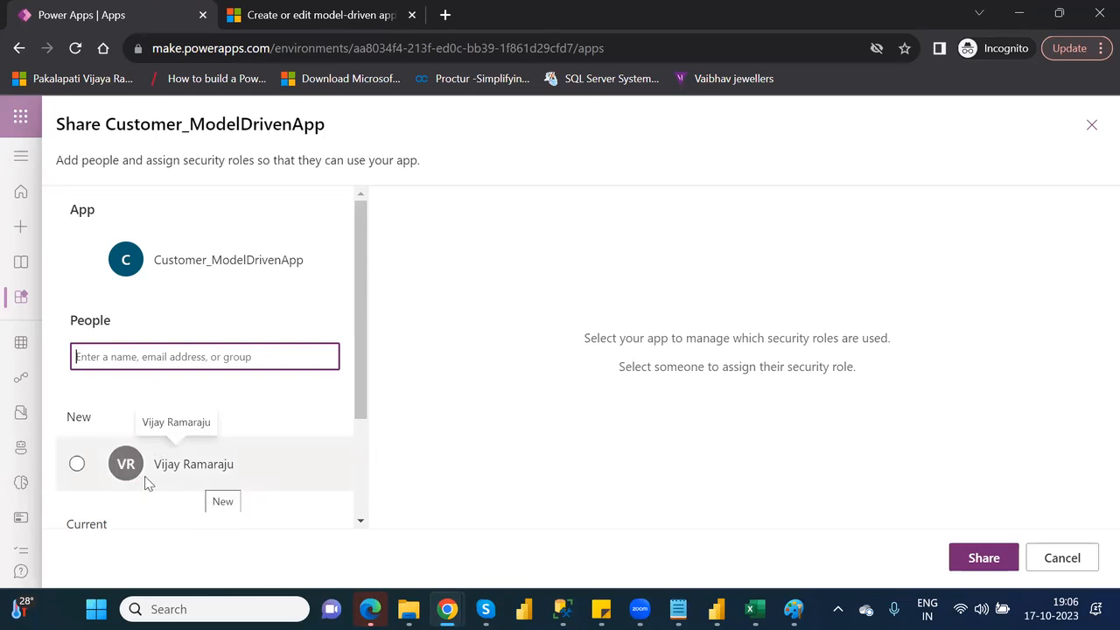
Select the newly added person to view their Dataverse security role, and cancel the sharing
click(77, 468)
click(77, 465)
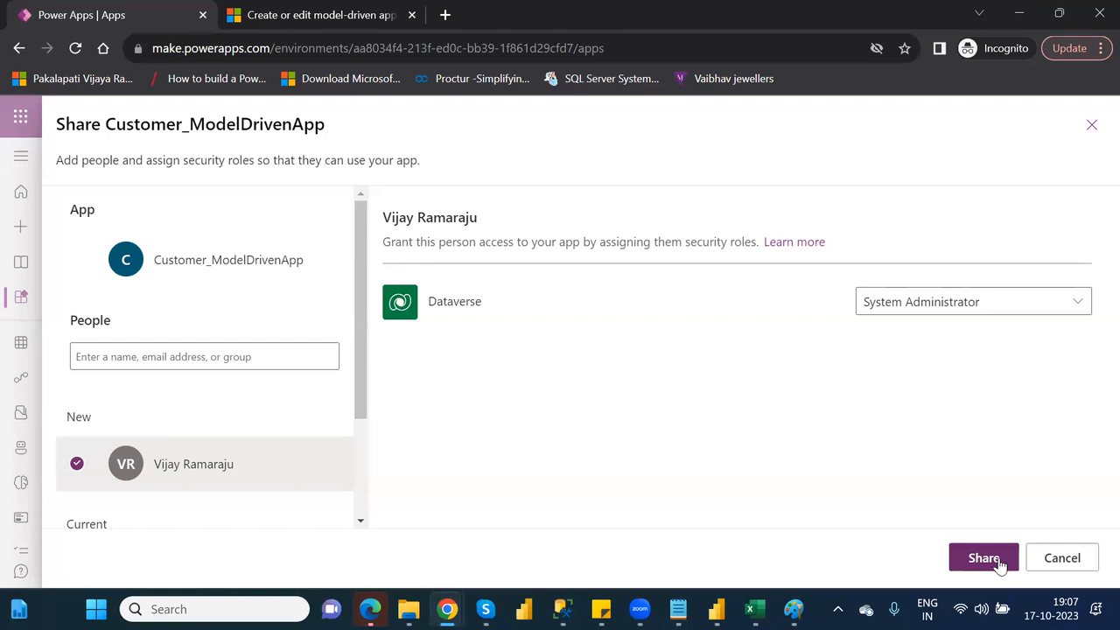
click(190, 365)
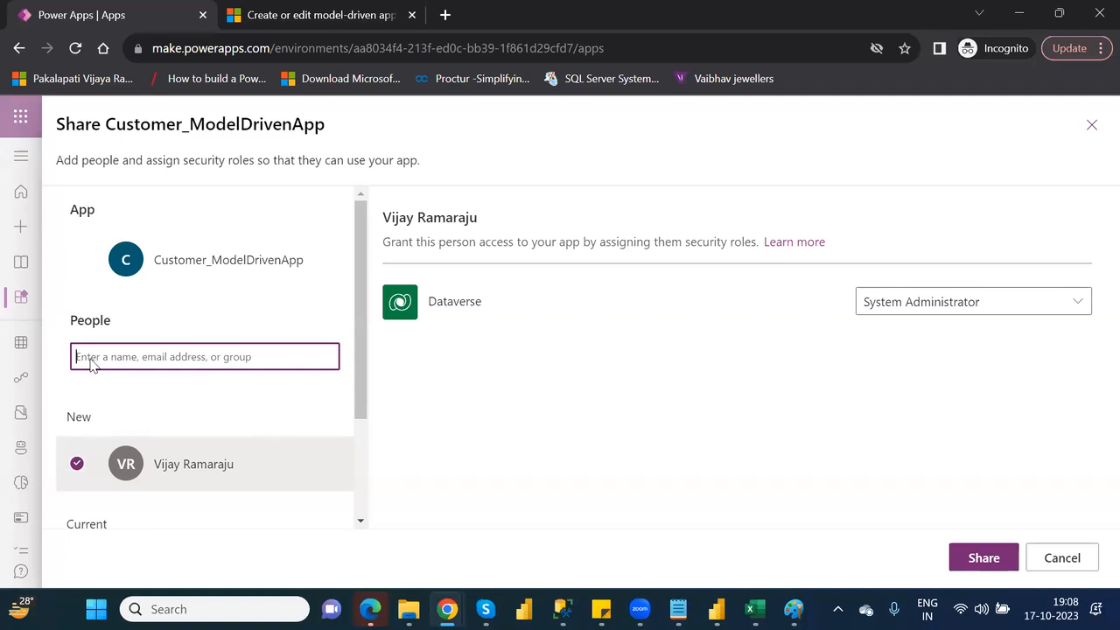
click(1072, 556)
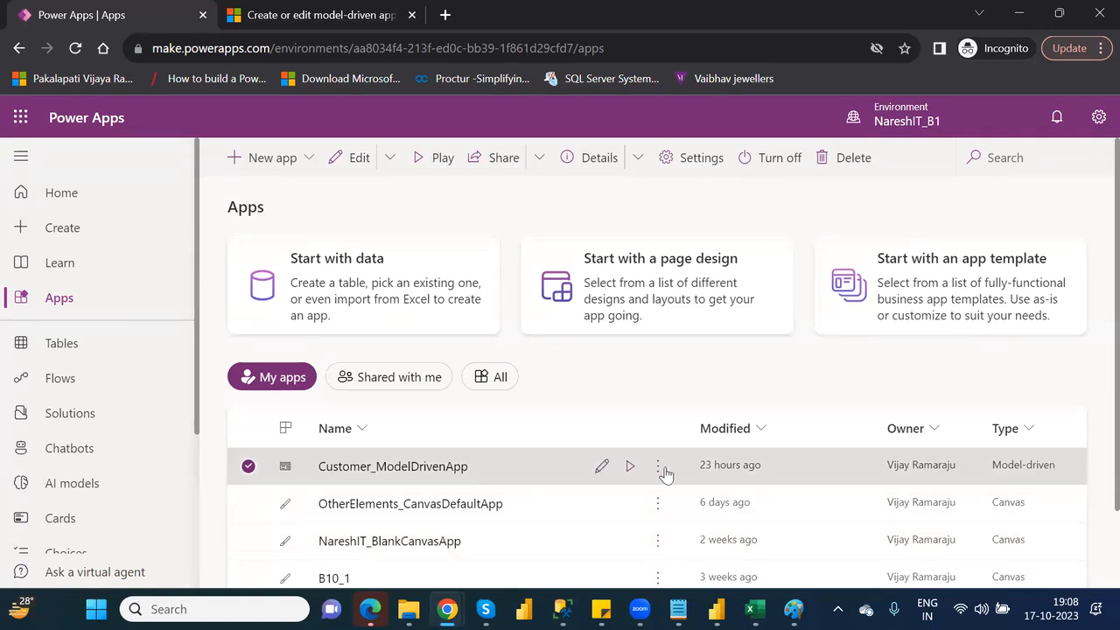
Open the details of Customer_ModelDrivenApp and copy its web link
click(659, 466)
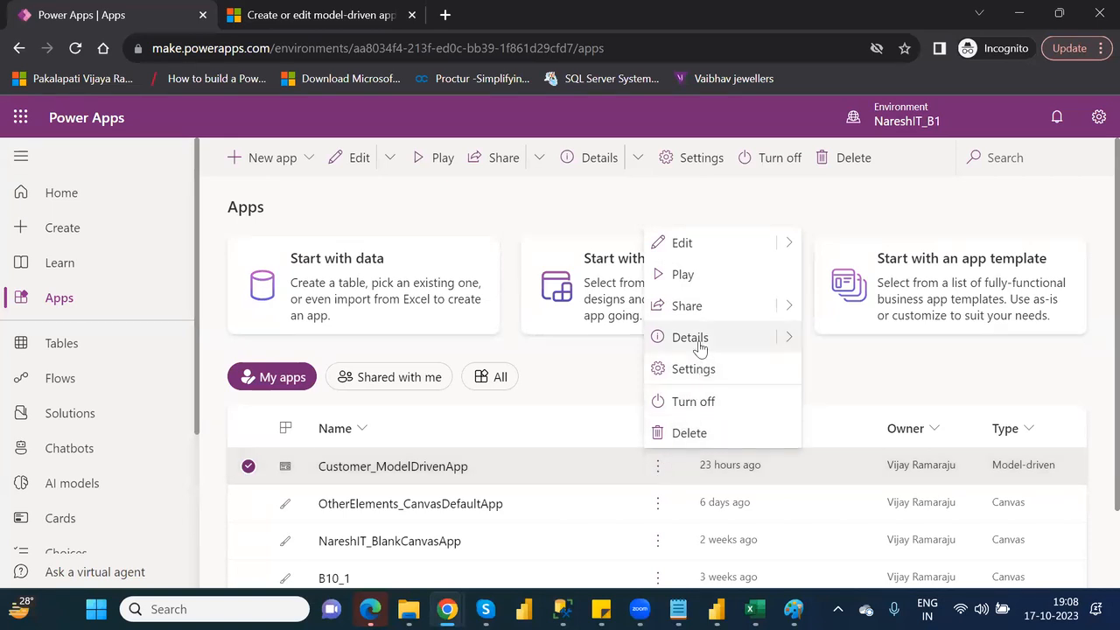
click(699, 347)
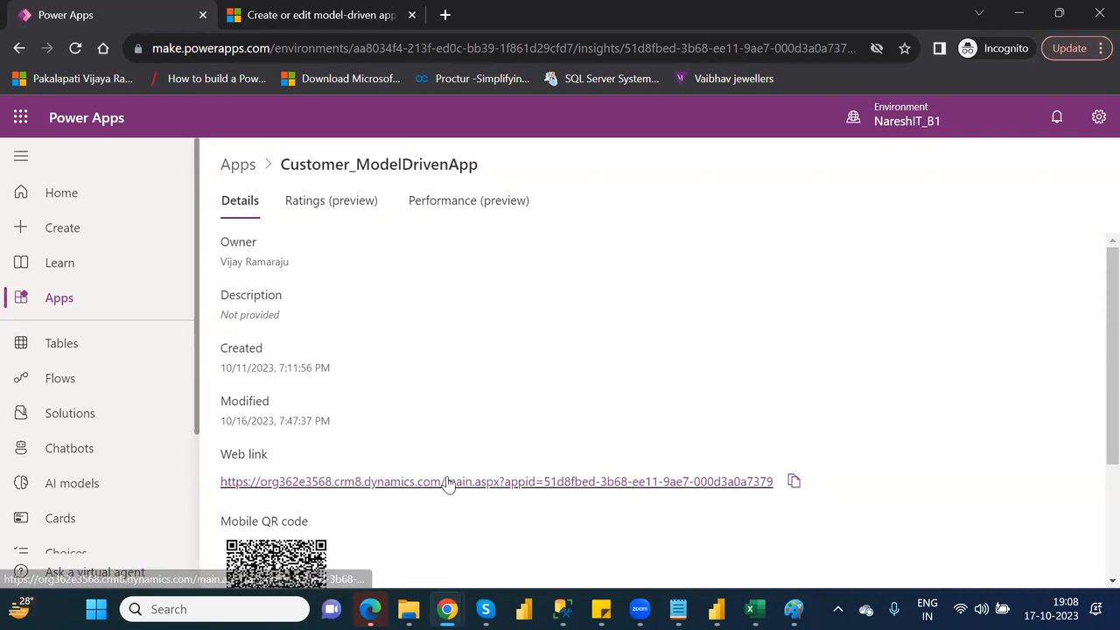
click(793, 478)
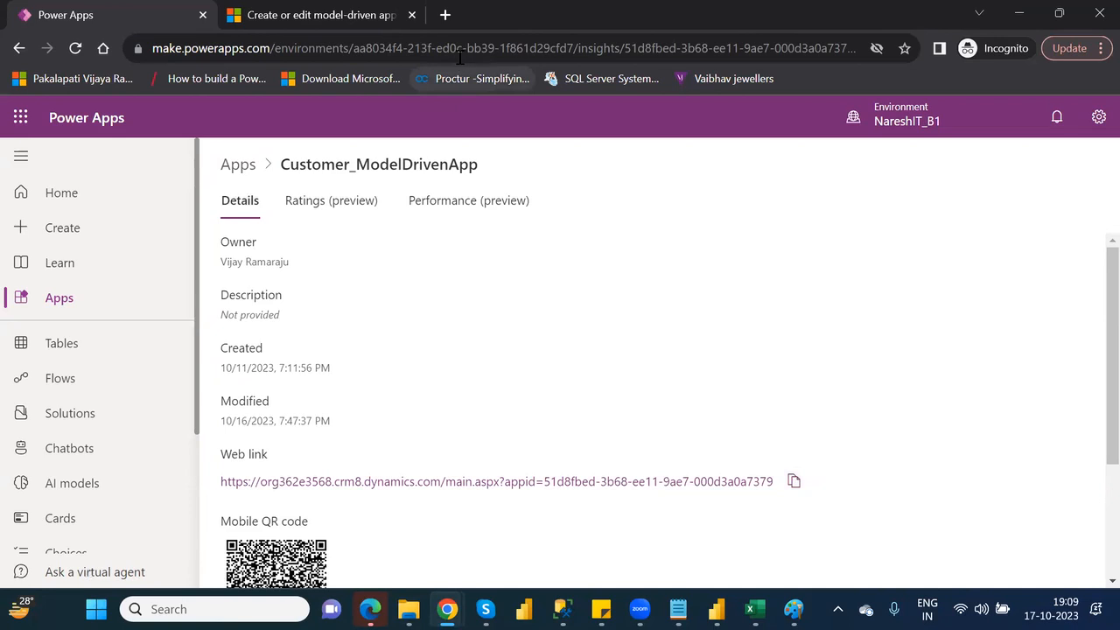
Check the copied app link by loading it in a new browser tab, and close that tab
click(445, 18)
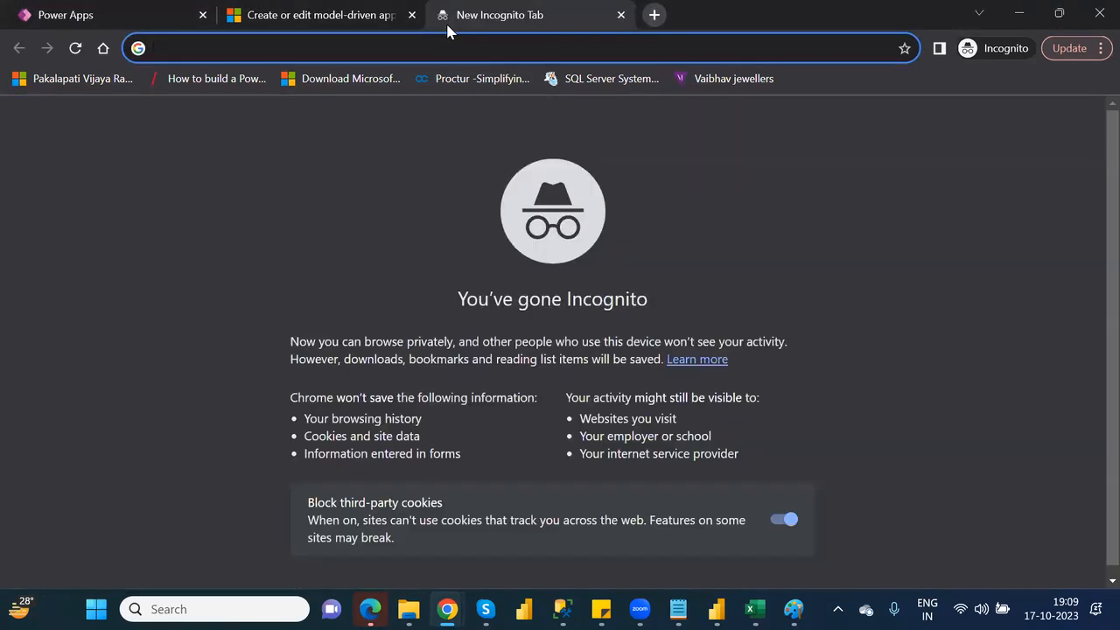
key(ctrl+v)
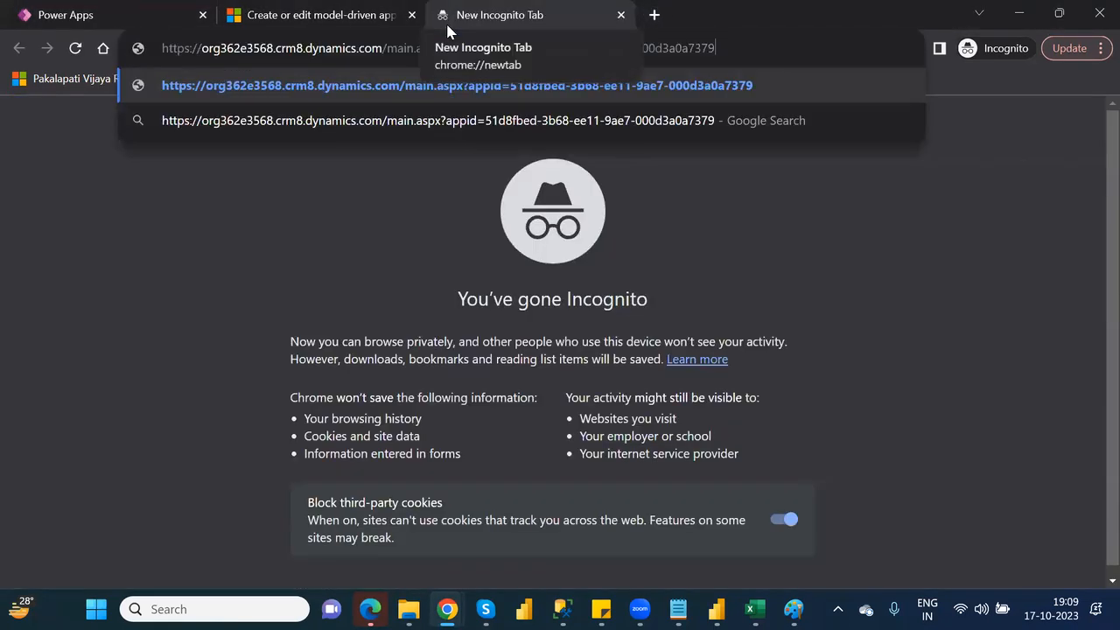
key(Return)
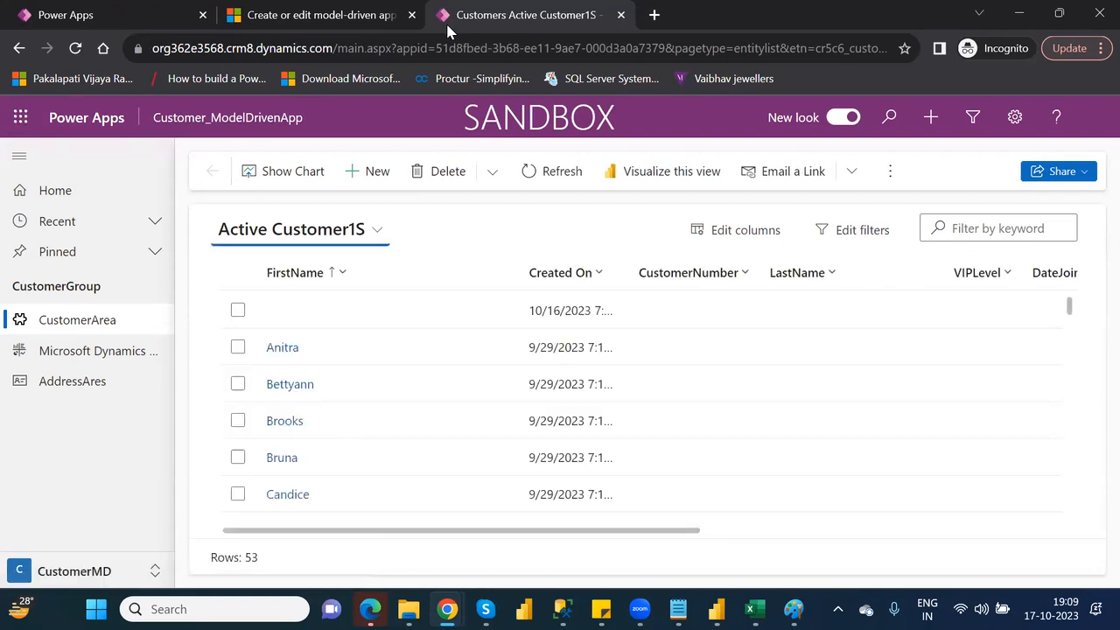
click(621, 15)
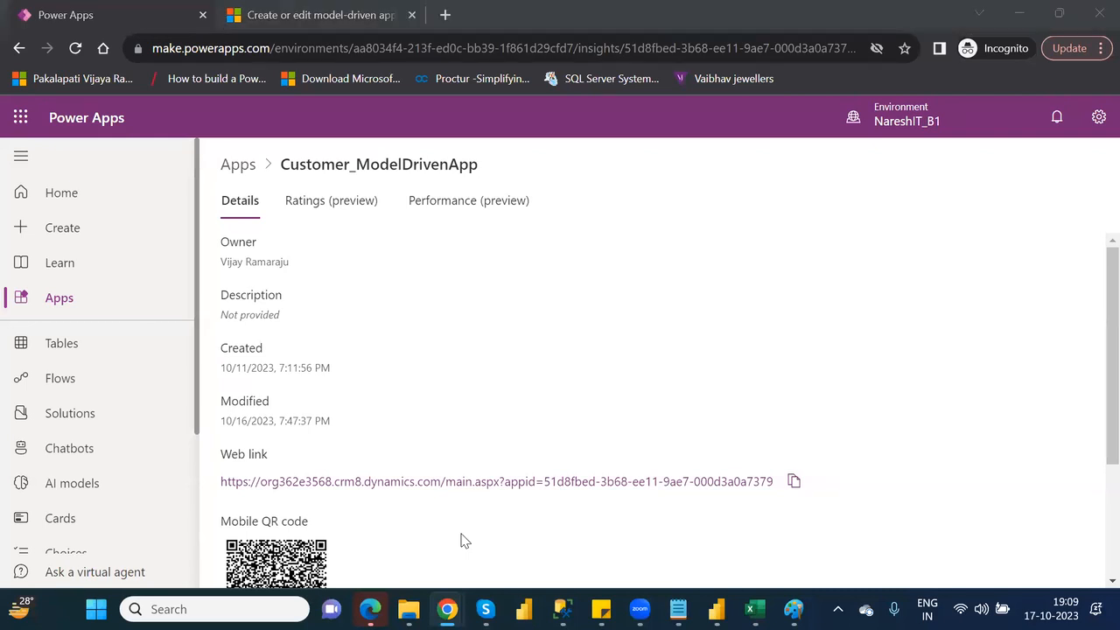
Review the details, ratings and performance insights of Customer_ModelDrivenApp, and copy its web link again
drag(1107, 393, 1093, 515)
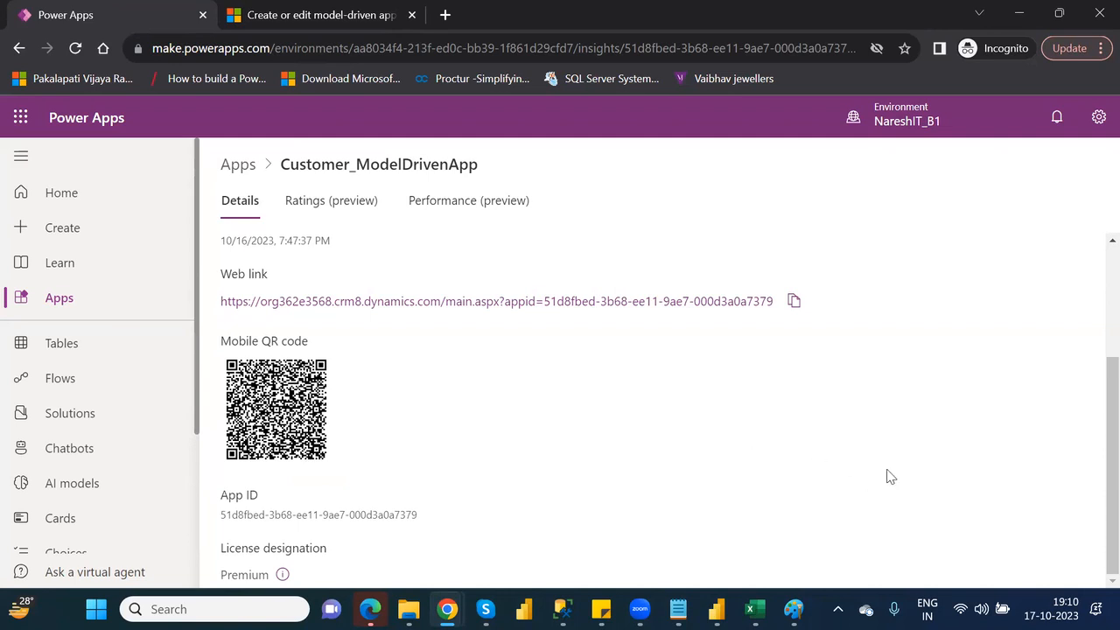
drag(1096, 452, 1092, 347)
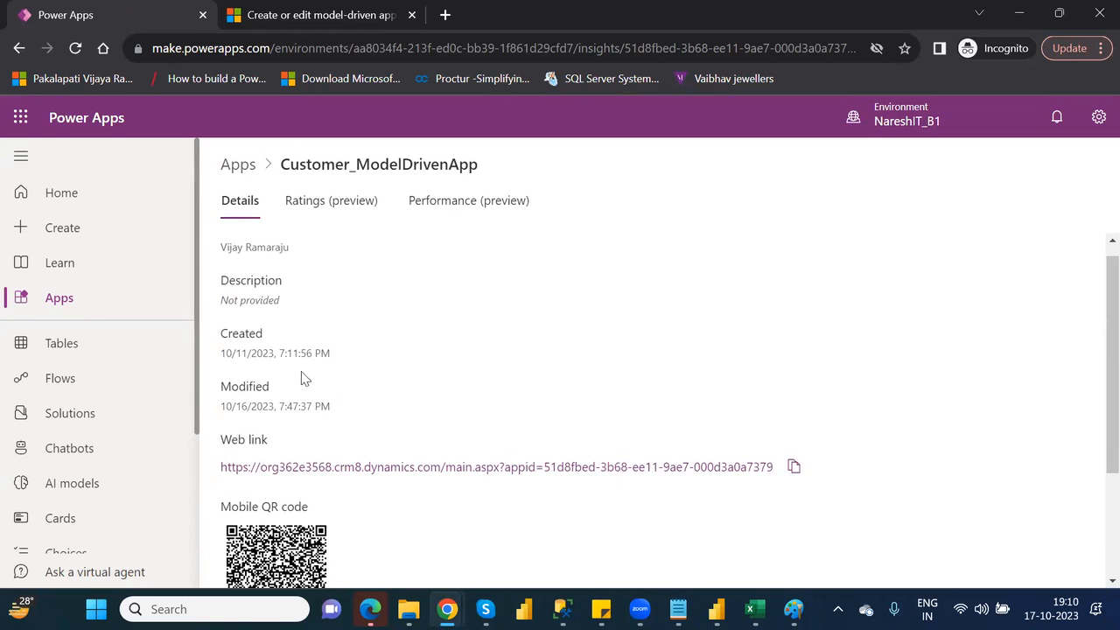
click(288, 203)
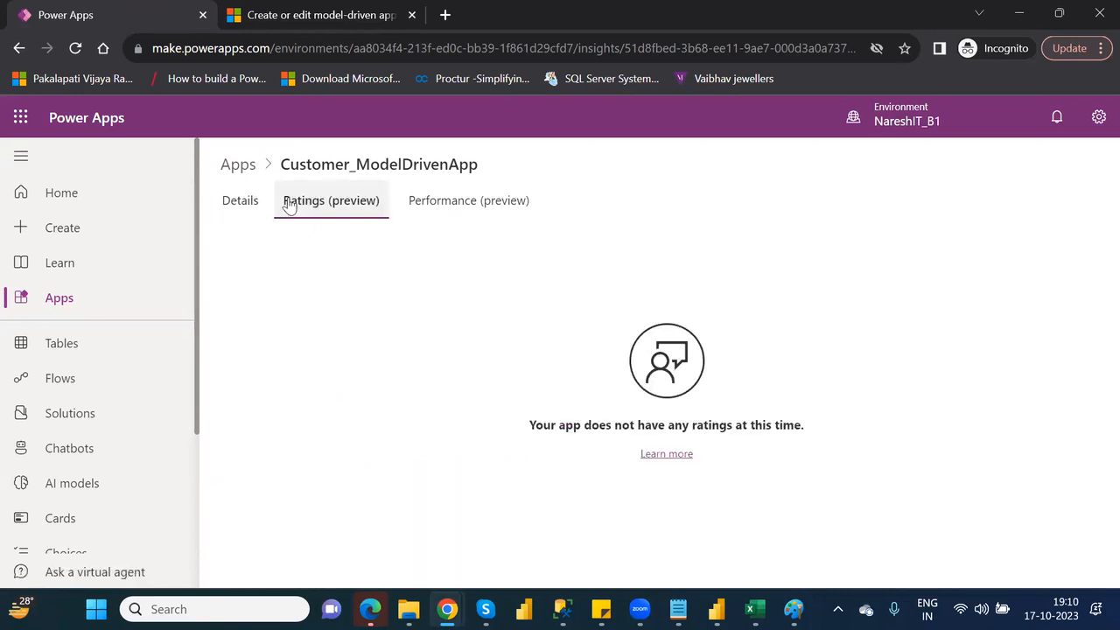
click(440, 205)
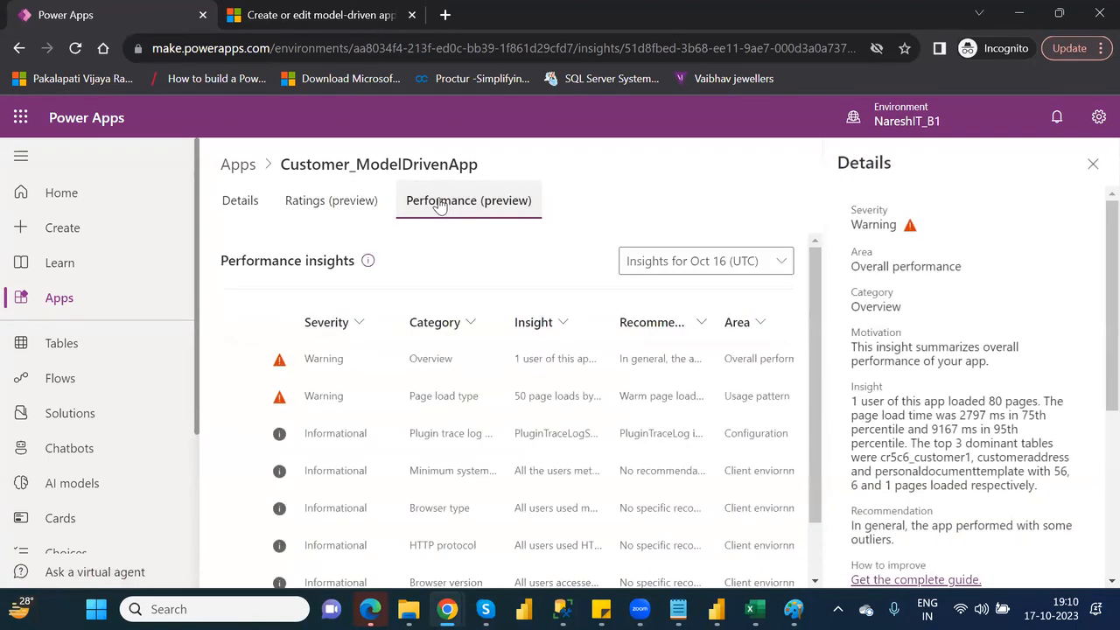
click(1092, 166)
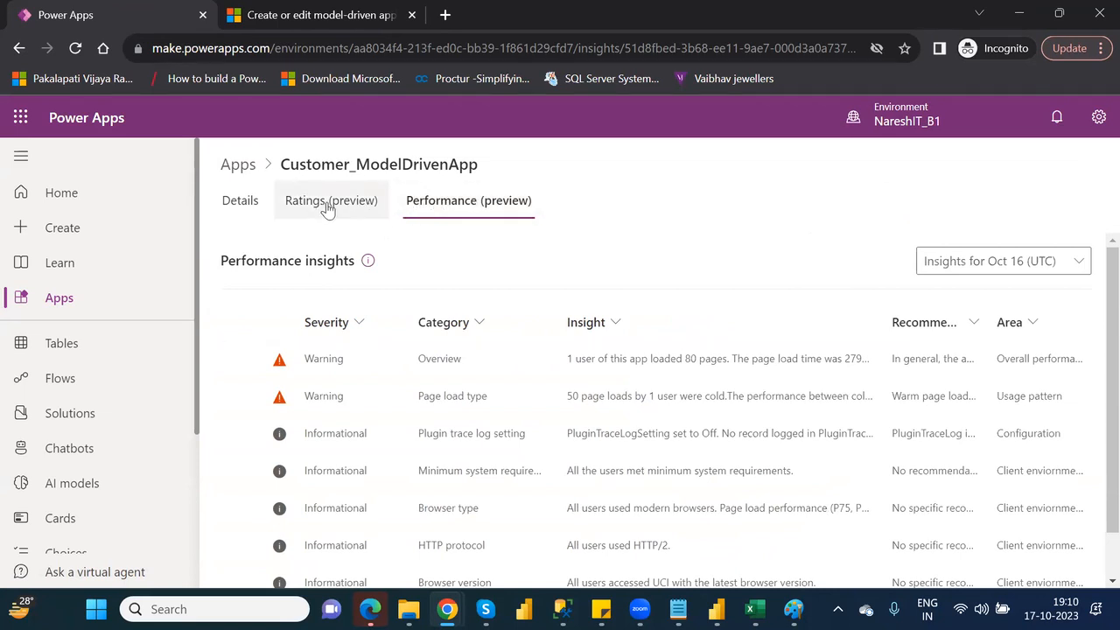
click(249, 210)
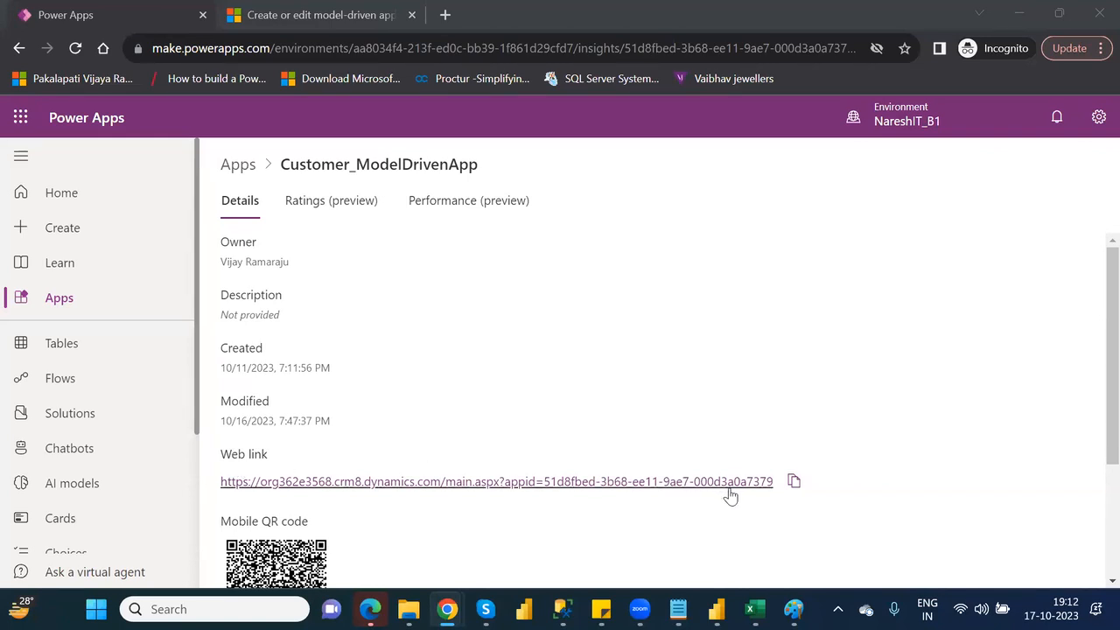
click(793, 481)
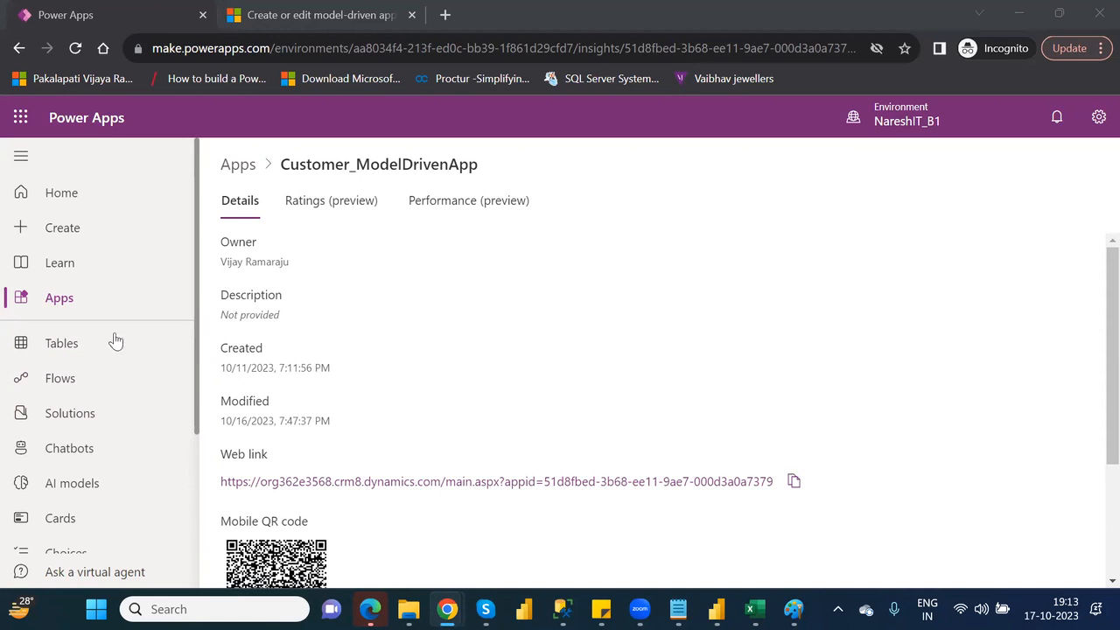
Return to the apps list, open the app settings of OtherElements_CanvasDefaultApp, and close them without changes
click(59, 301)
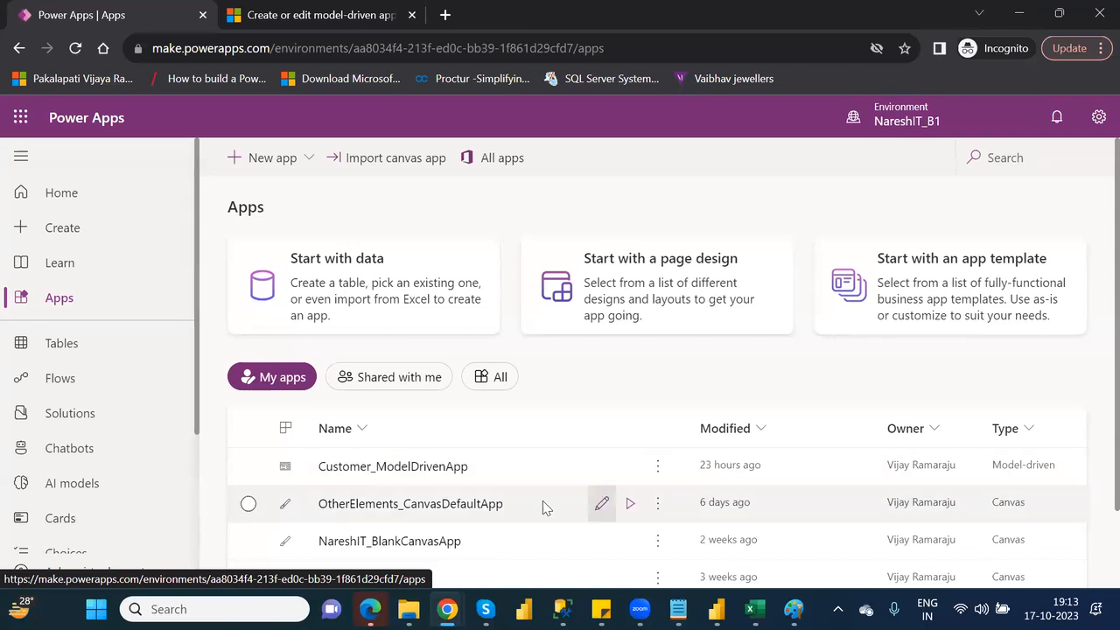
click(657, 506)
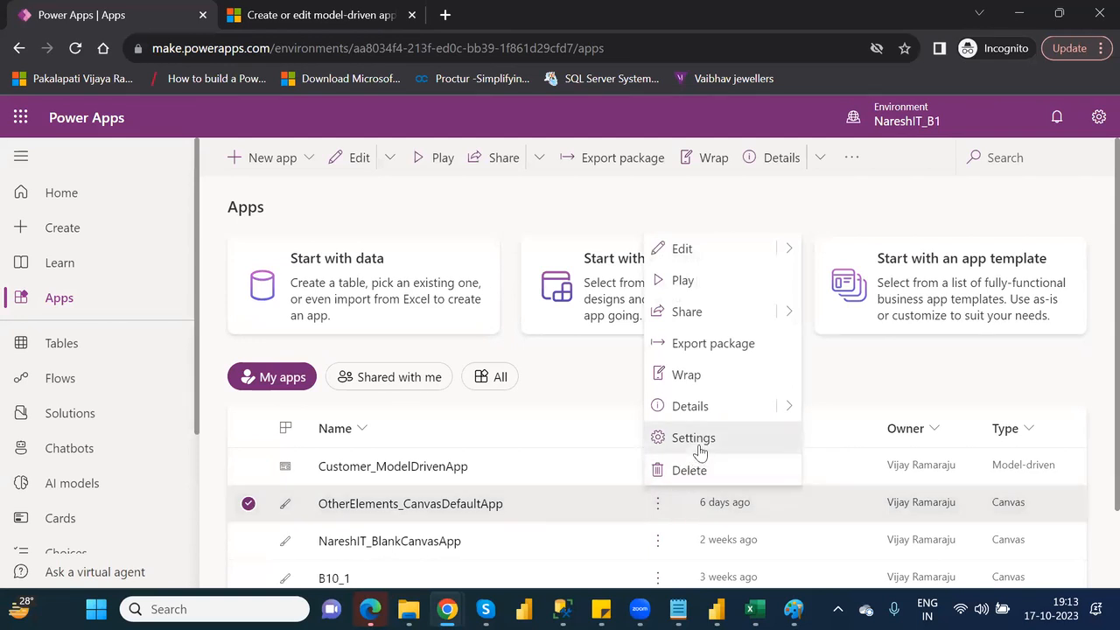
click(700, 448)
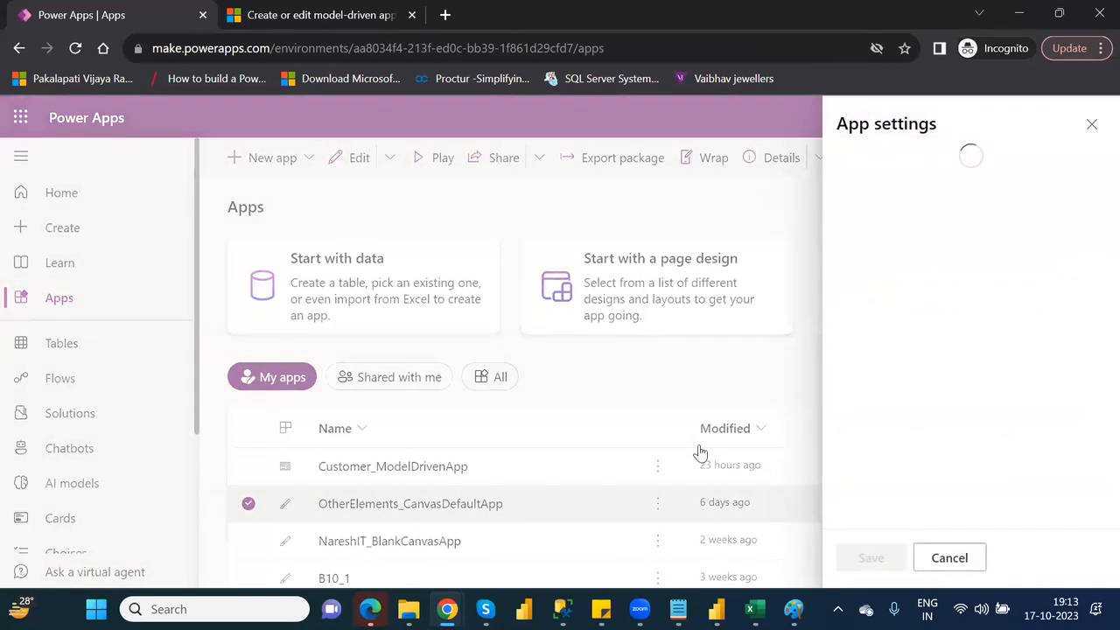
click(1090, 127)
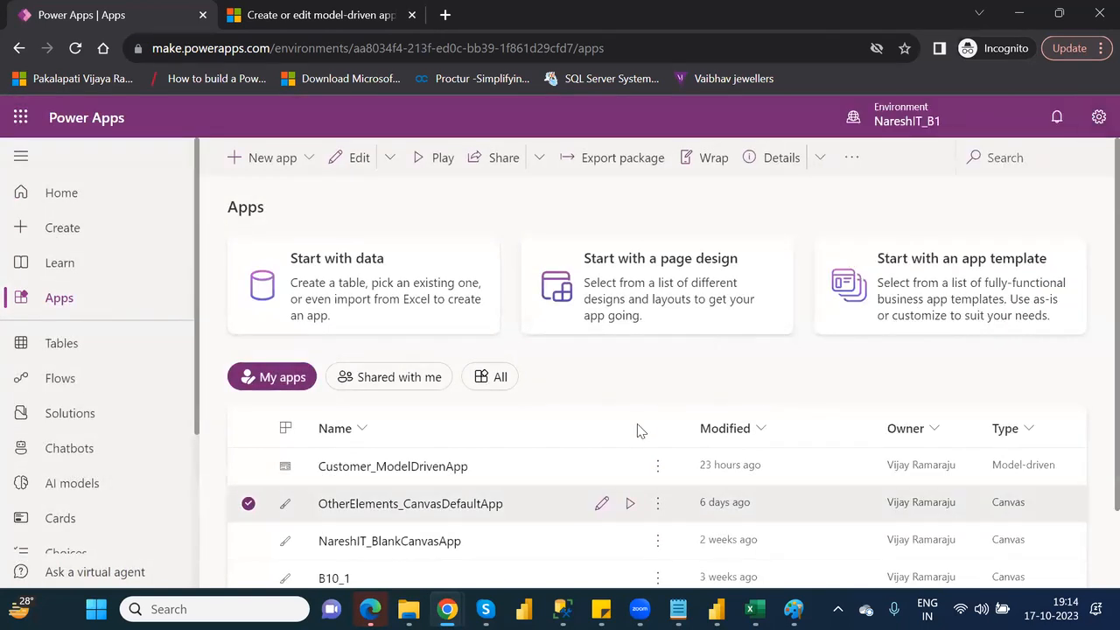
View the details of OtherElements_CanvasDefaultApp and return to the apps list
click(658, 503)
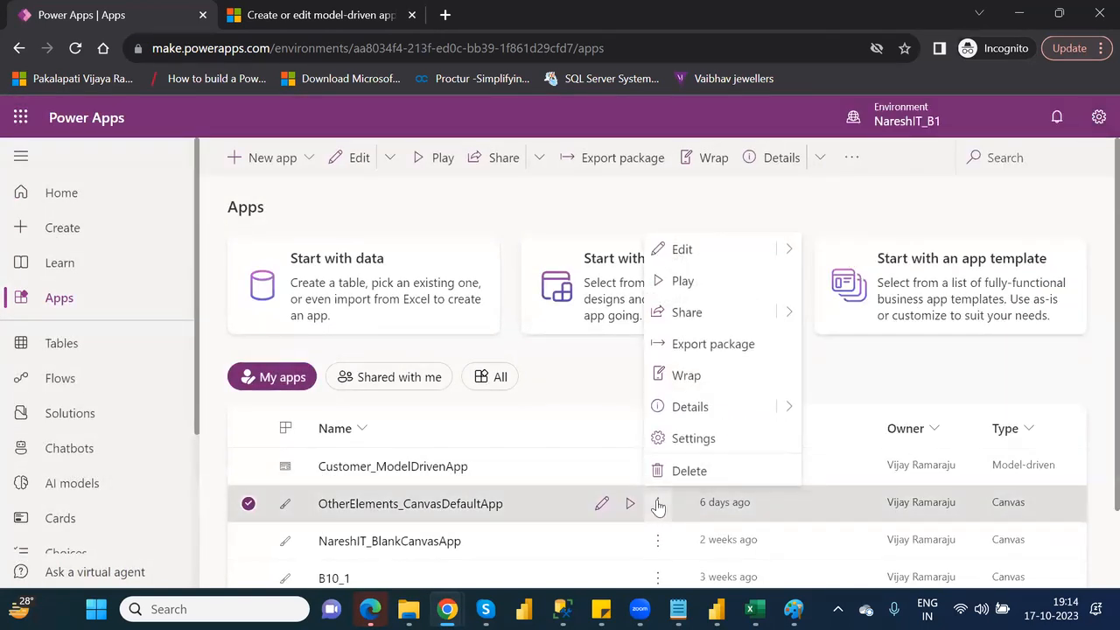
click(708, 405)
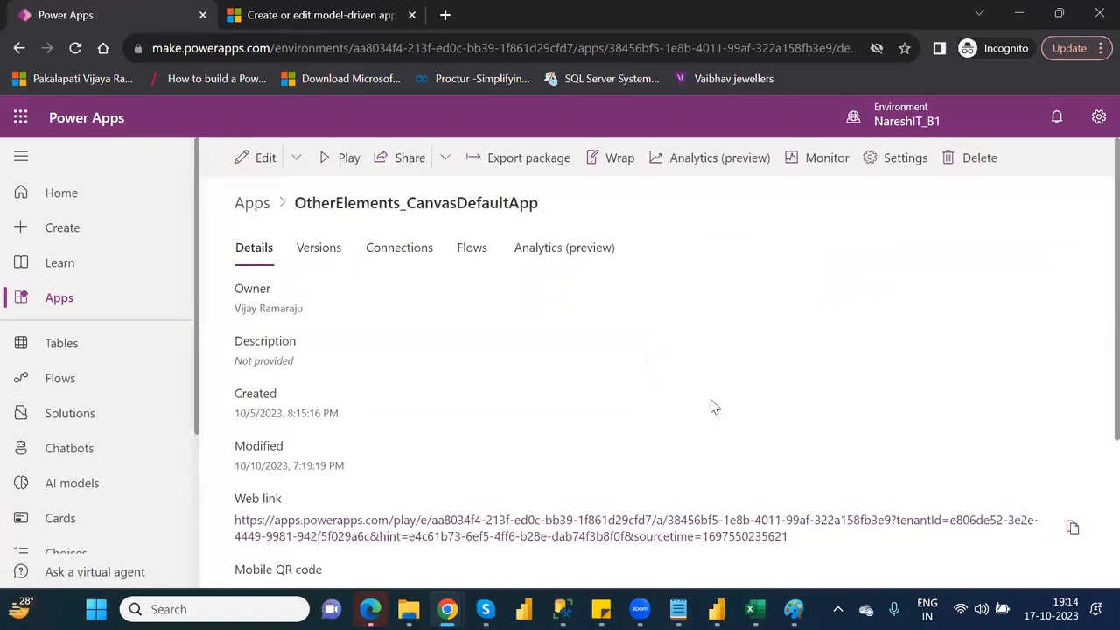
click(80, 306)
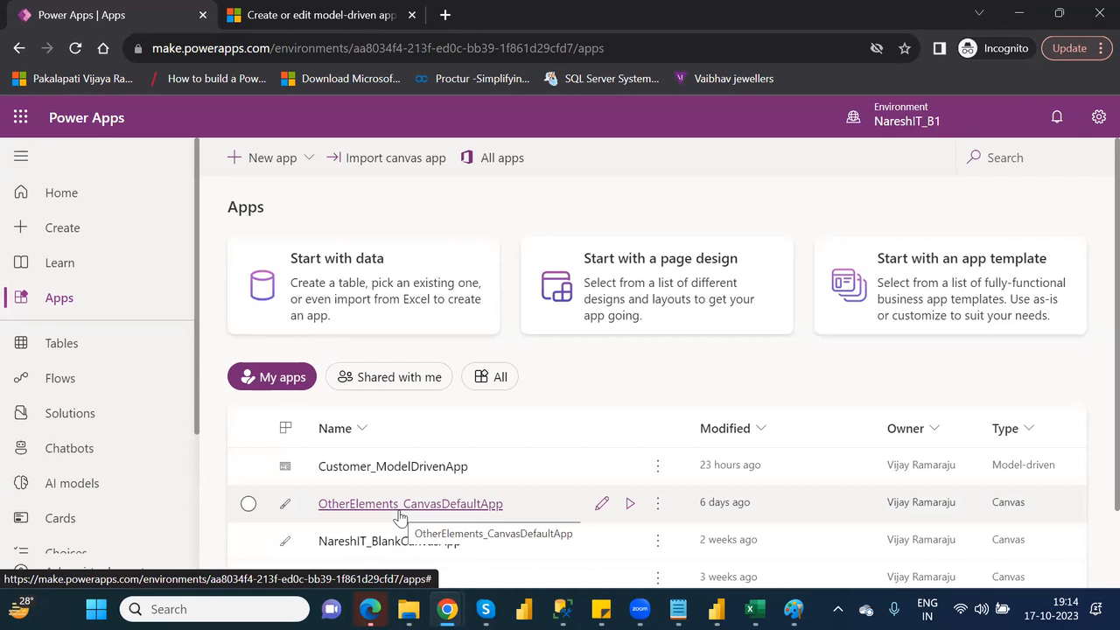
Open the details of OtherElements_CanvasDefaultApp and show its version history
click(657, 504)
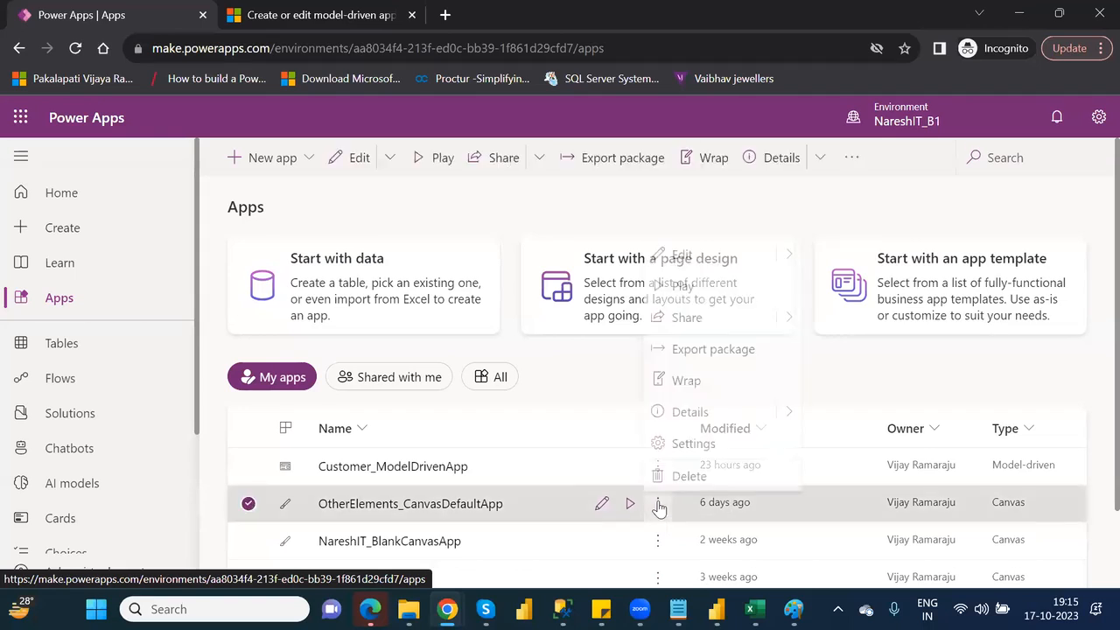
click(687, 408)
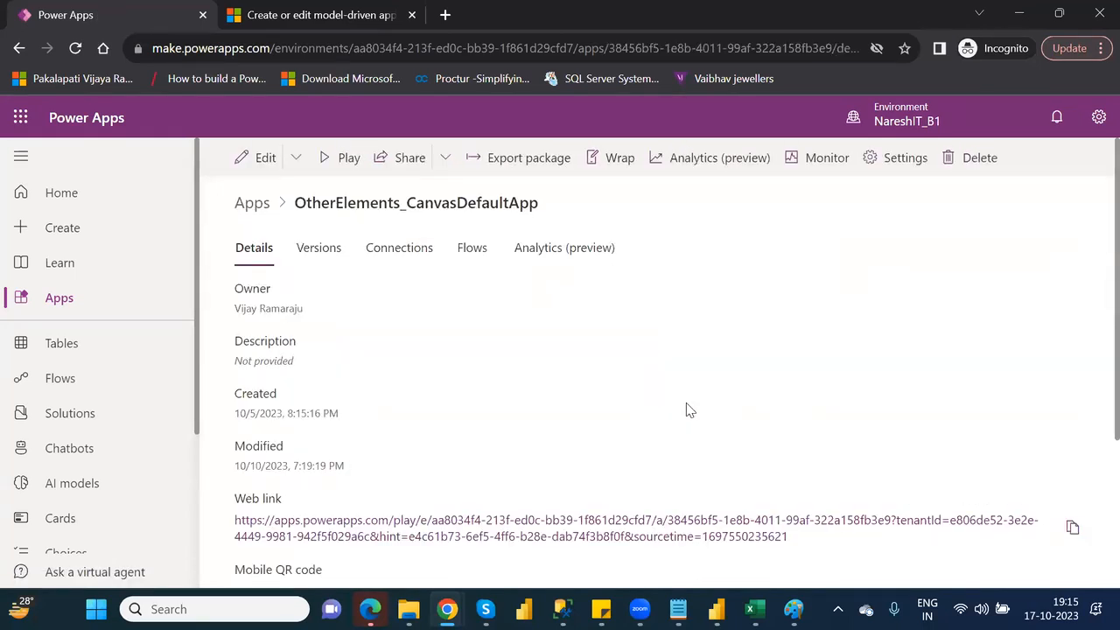
click(318, 254)
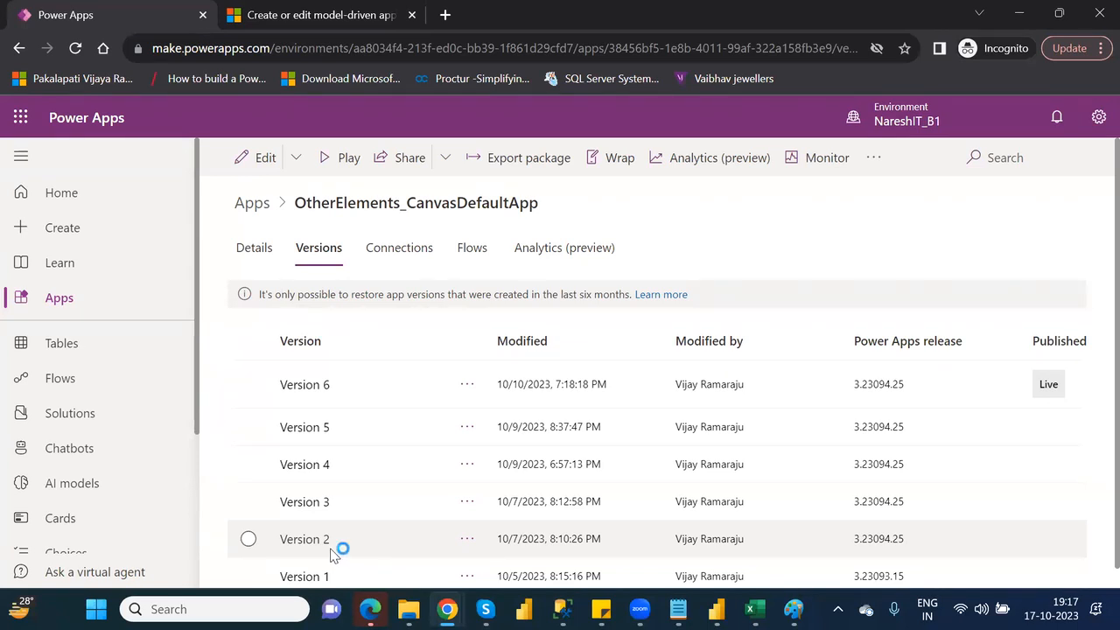
Restore version 2 of OtherElements_CanvasDefaultApp
click(468, 544)
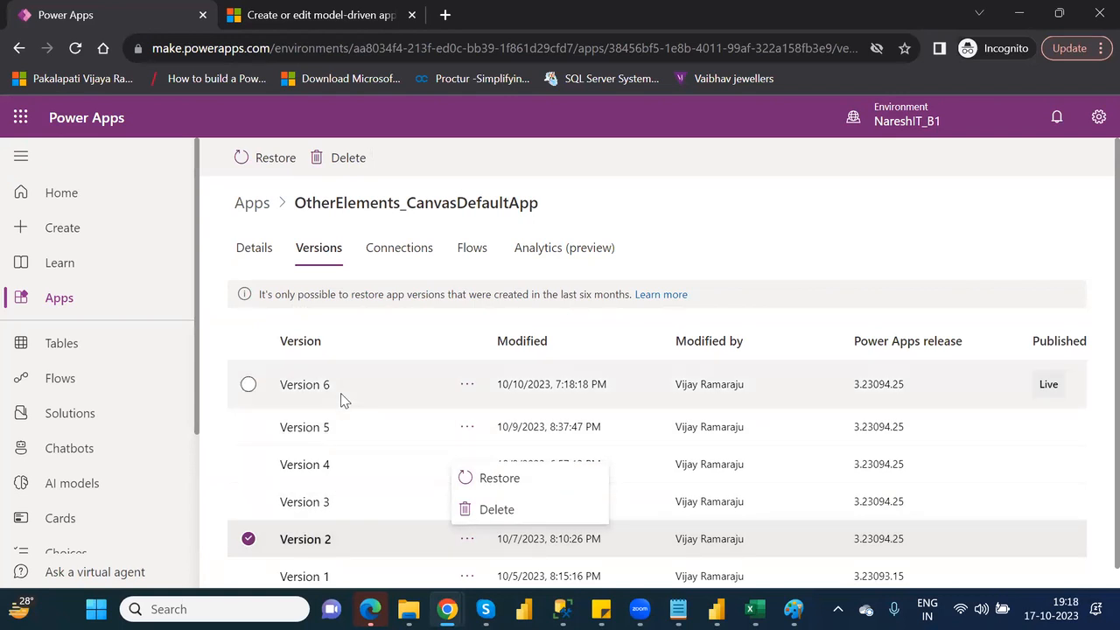
click(522, 484)
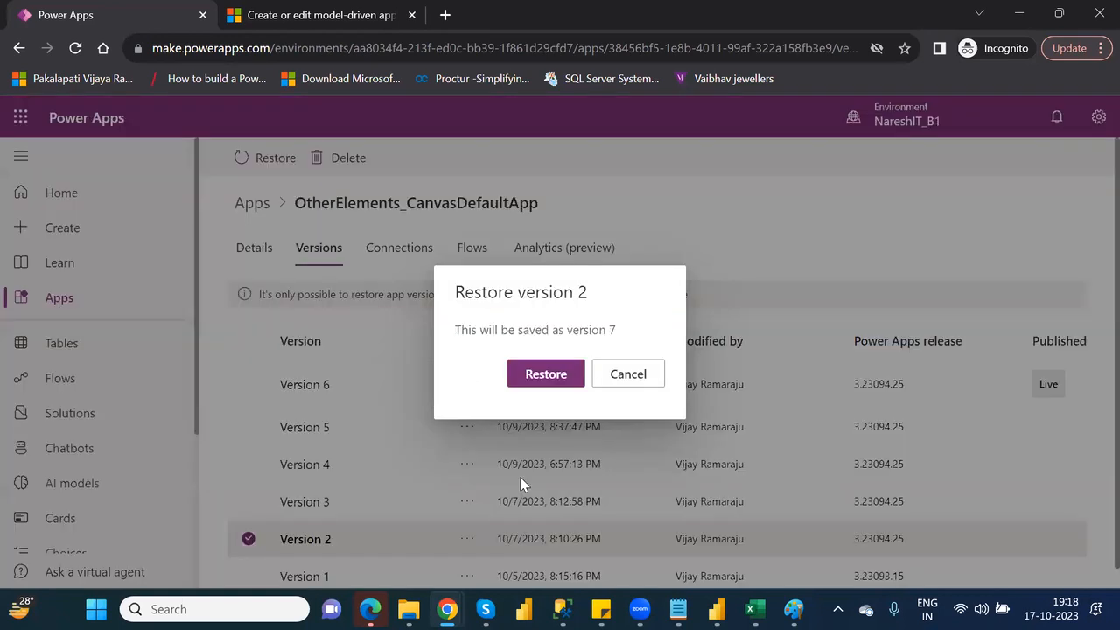
click(544, 377)
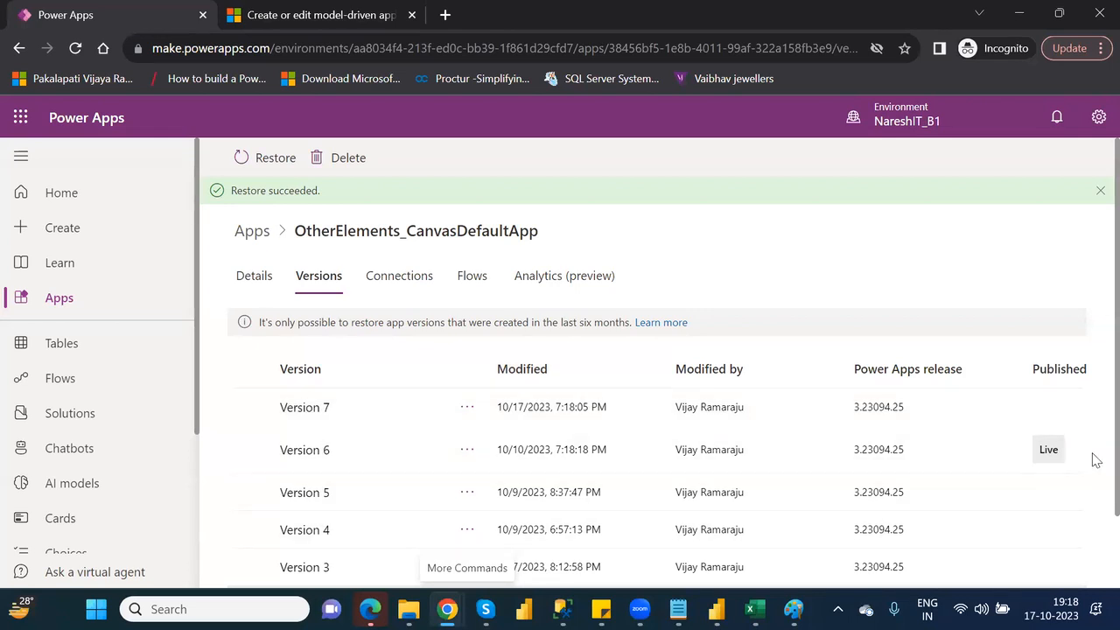
scroll(1094, 472, down, 2)
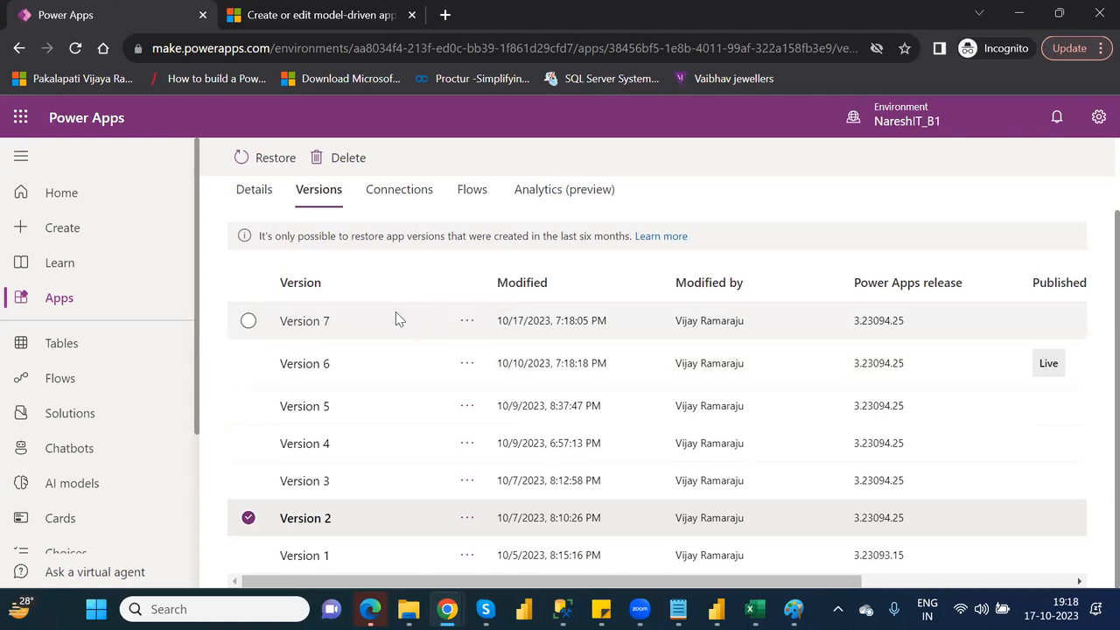
click(248, 322)
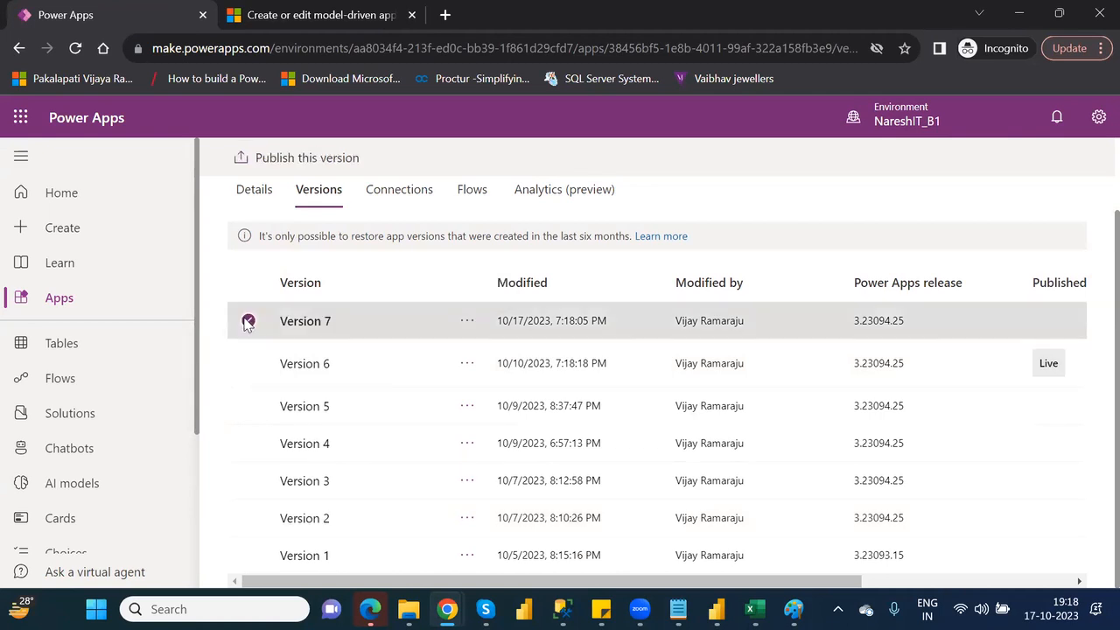
click(466, 323)
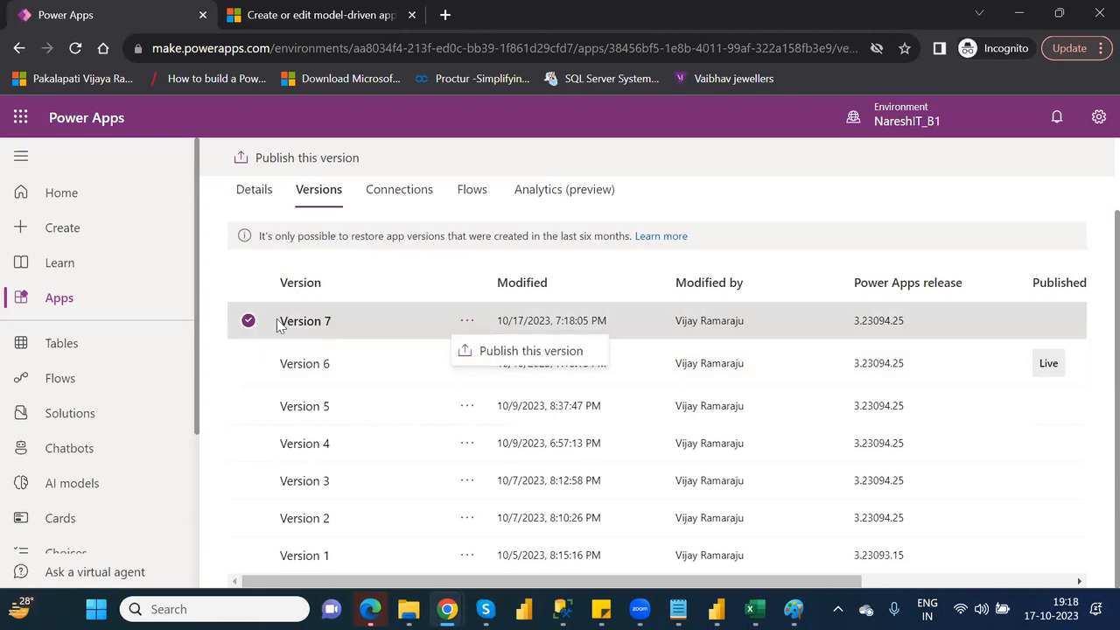
click(504, 350)
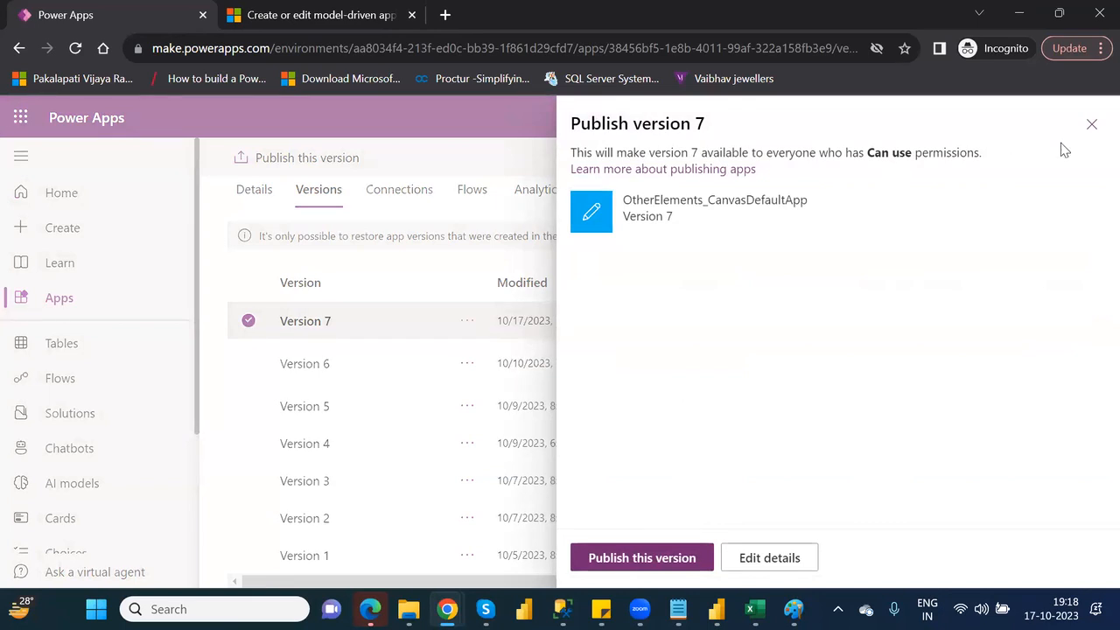
click(1092, 125)
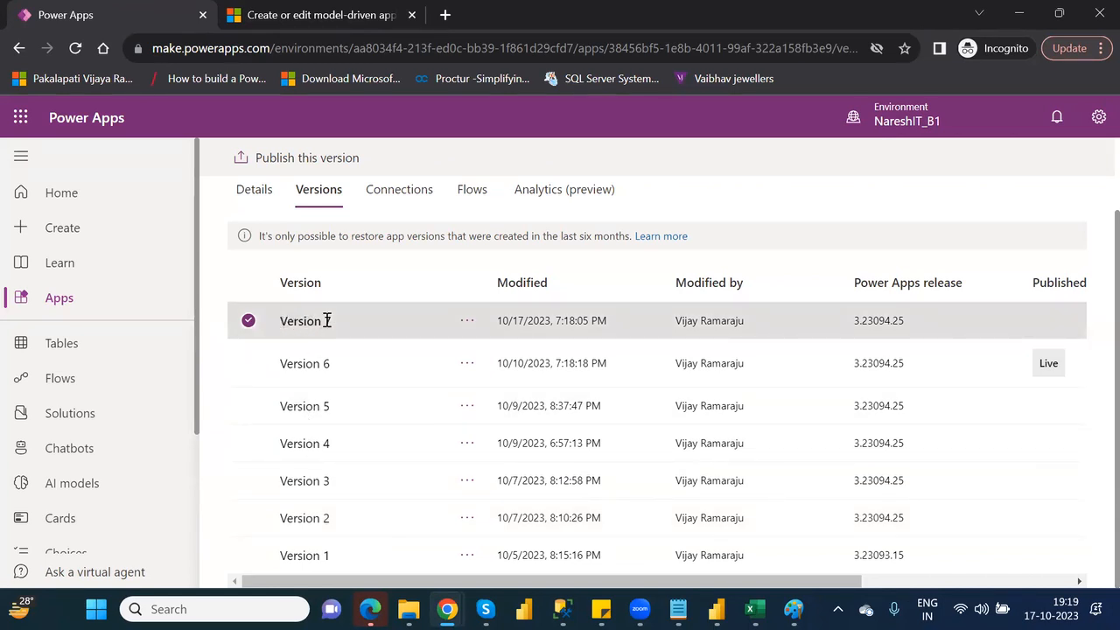
Publish version 7 of OtherElements_CanvasDefaultApp
click(464, 323)
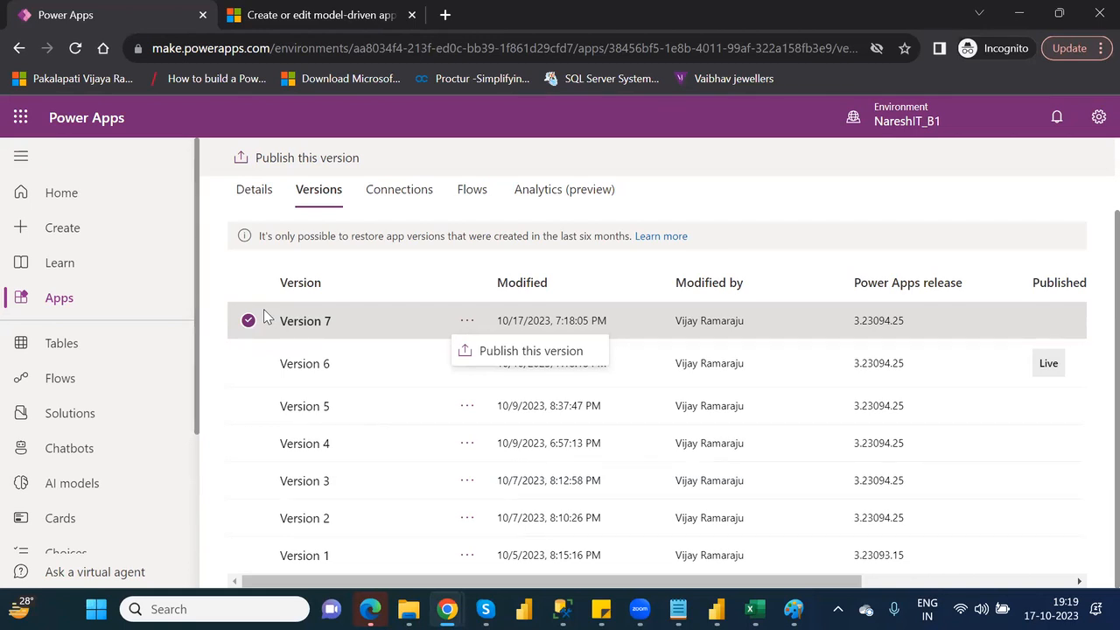
click(542, 359)
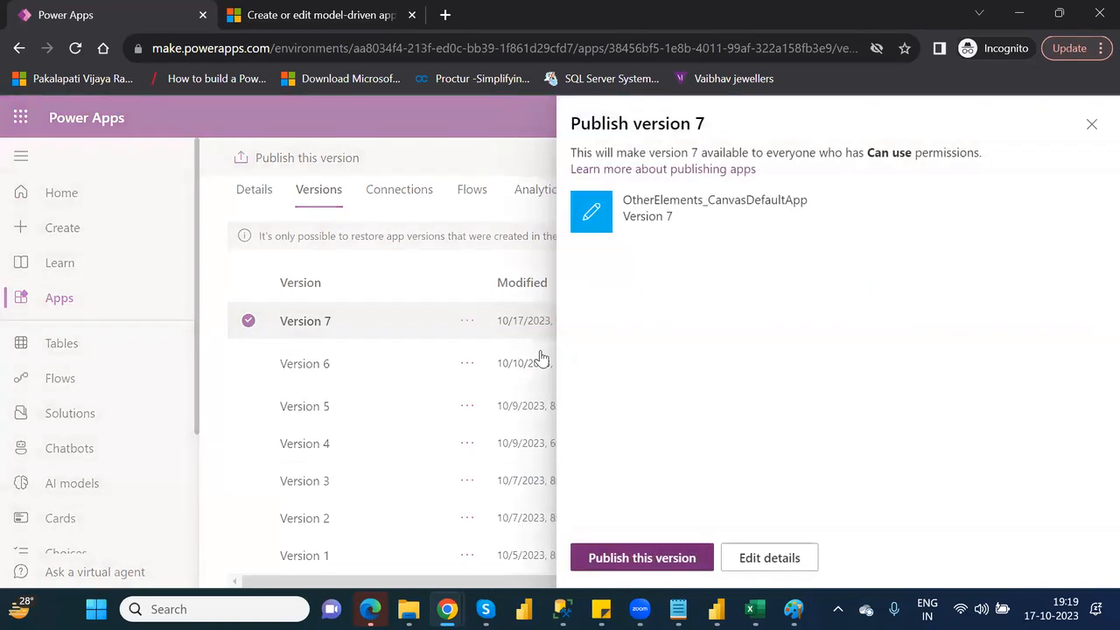
click(650, 559)
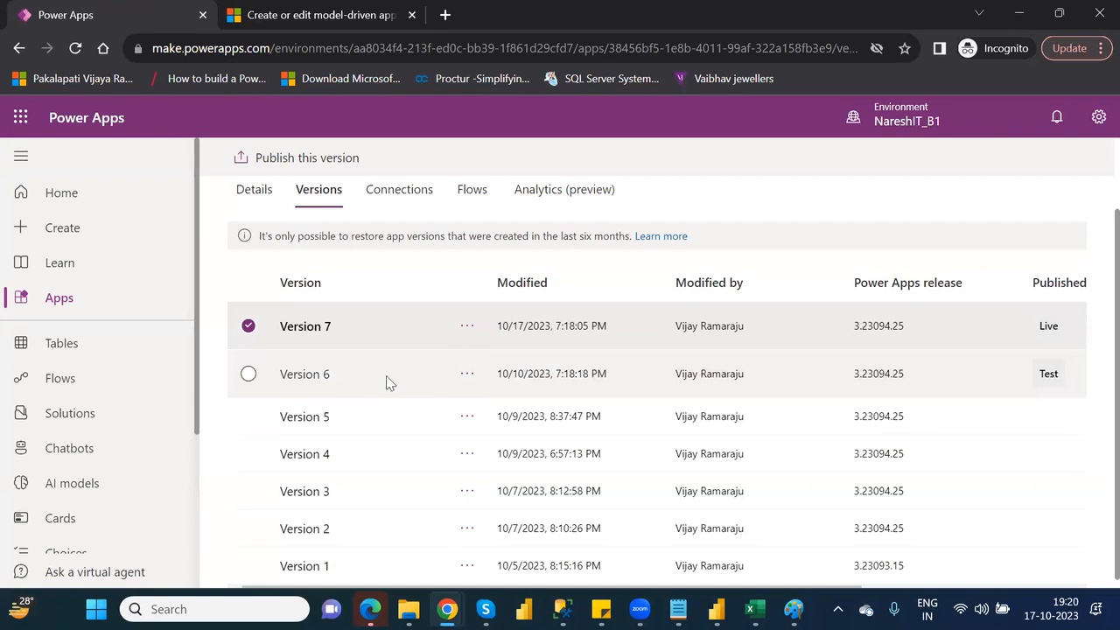
Restore version 6 of OtherElements_CanvasDefaultApp
click(468, 377)
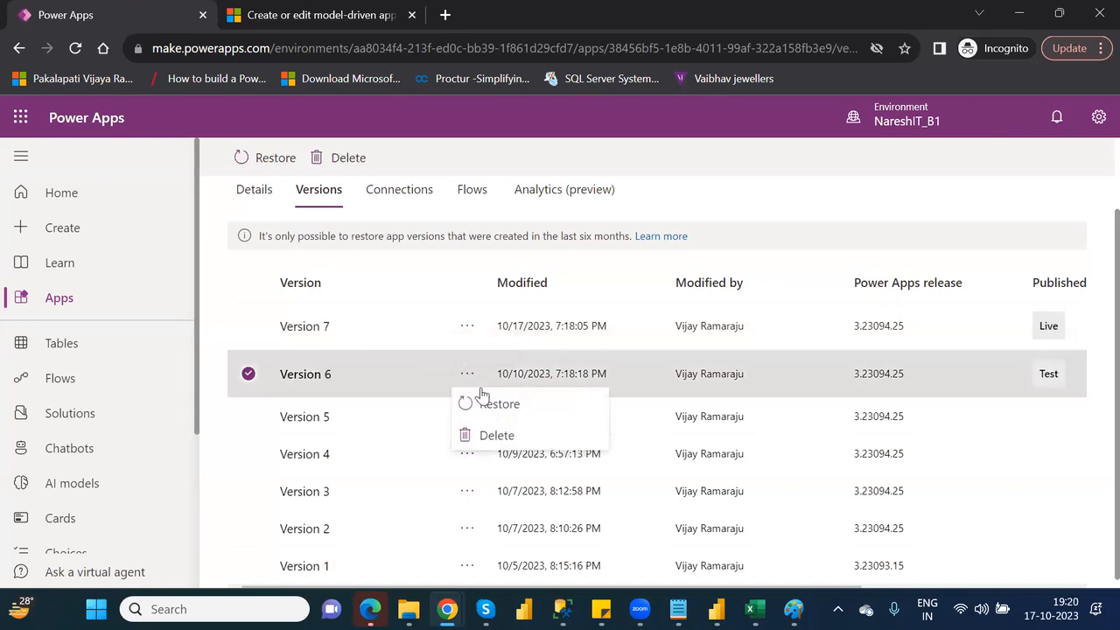
click(516, 406)
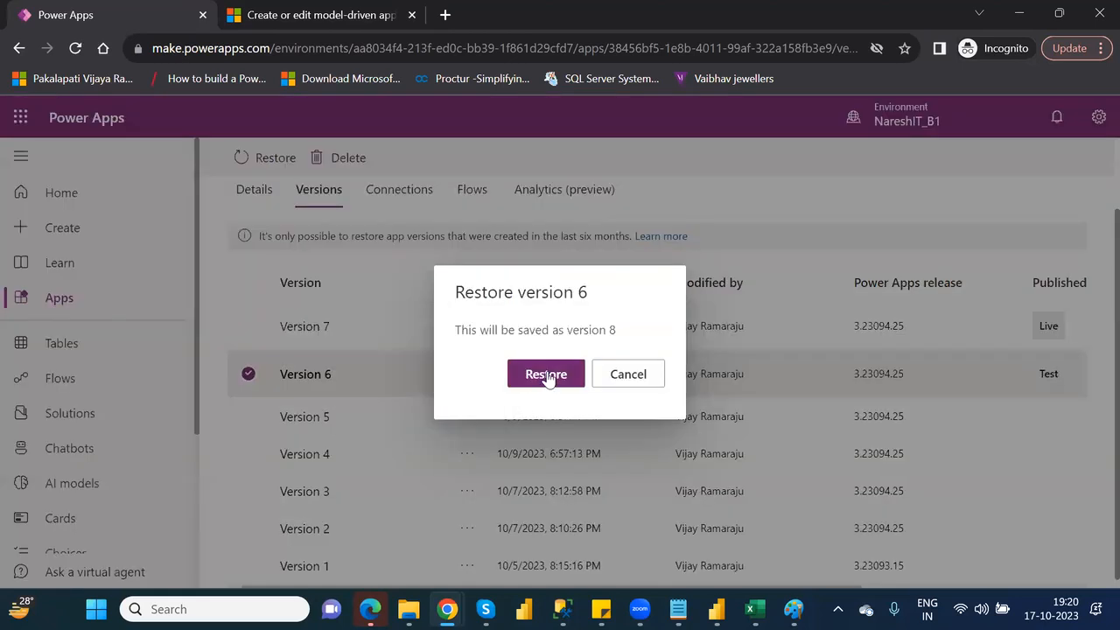
click(547, 377)
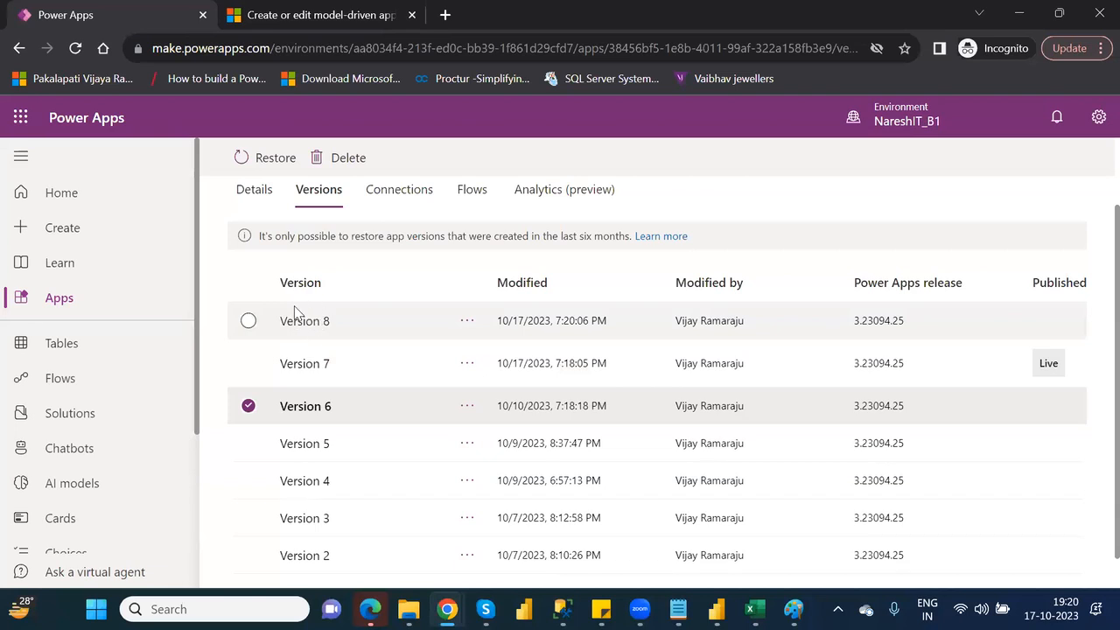
Publish version 8 of OtherElements_CanvasDefaultApp
click(465, 323)
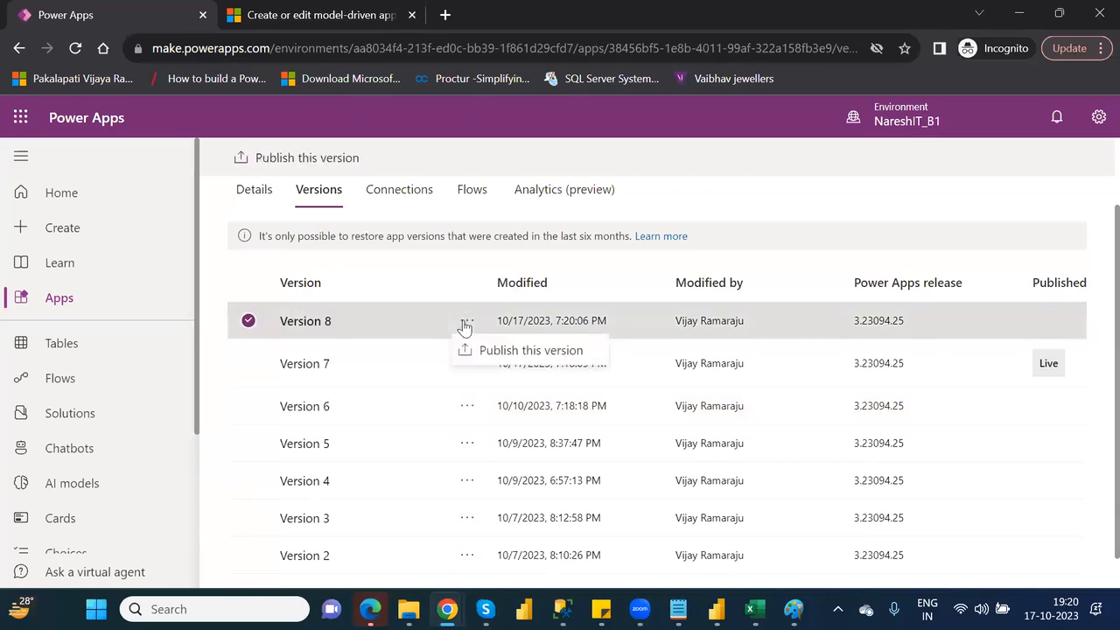
click(511, 353)
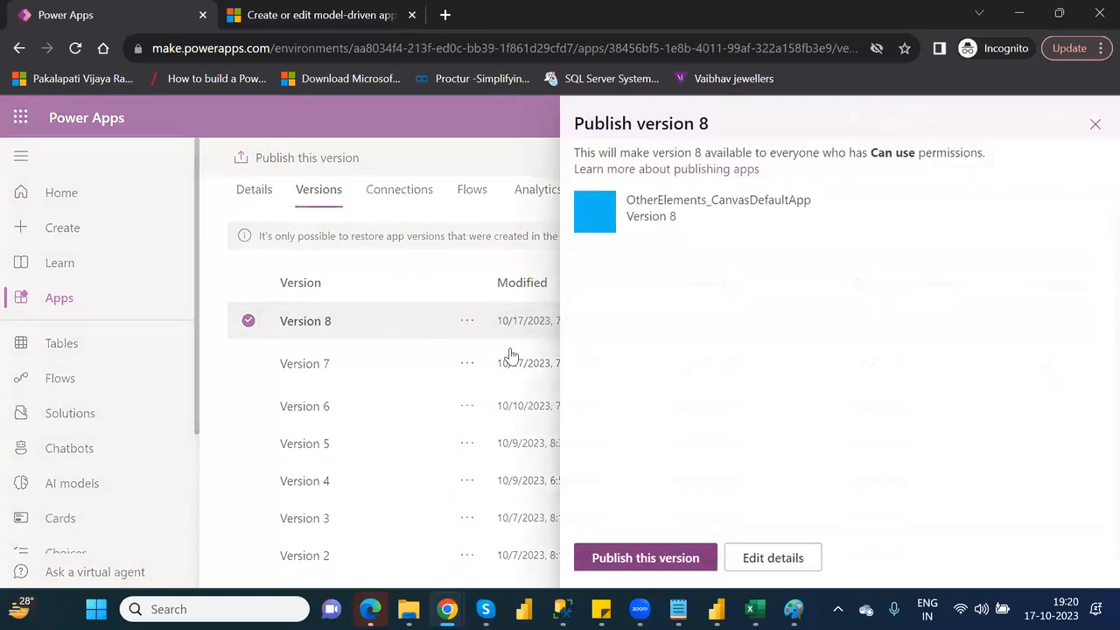
click(636, 557)
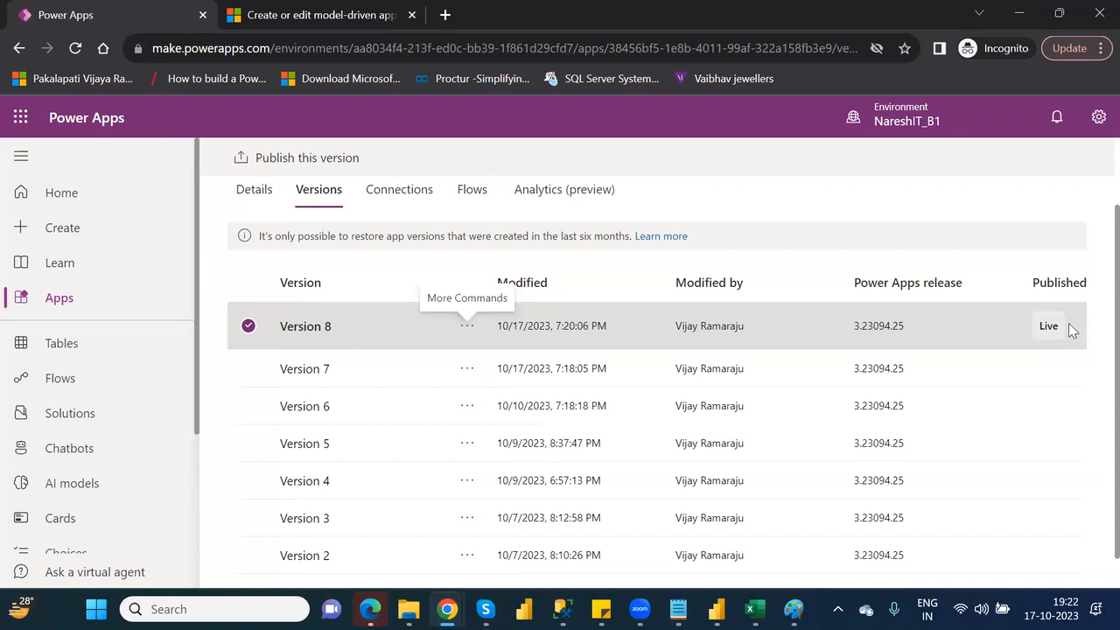
Check the commands available for versions 8 and 6, and review the app's connections and flows
click(468, 329)
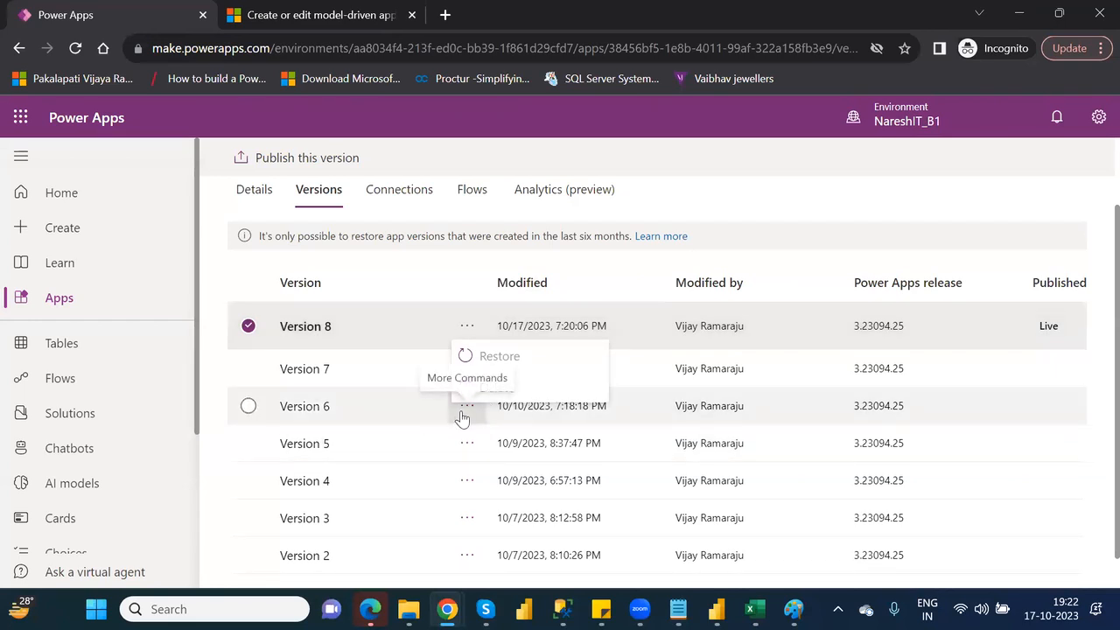
click(464, 411)
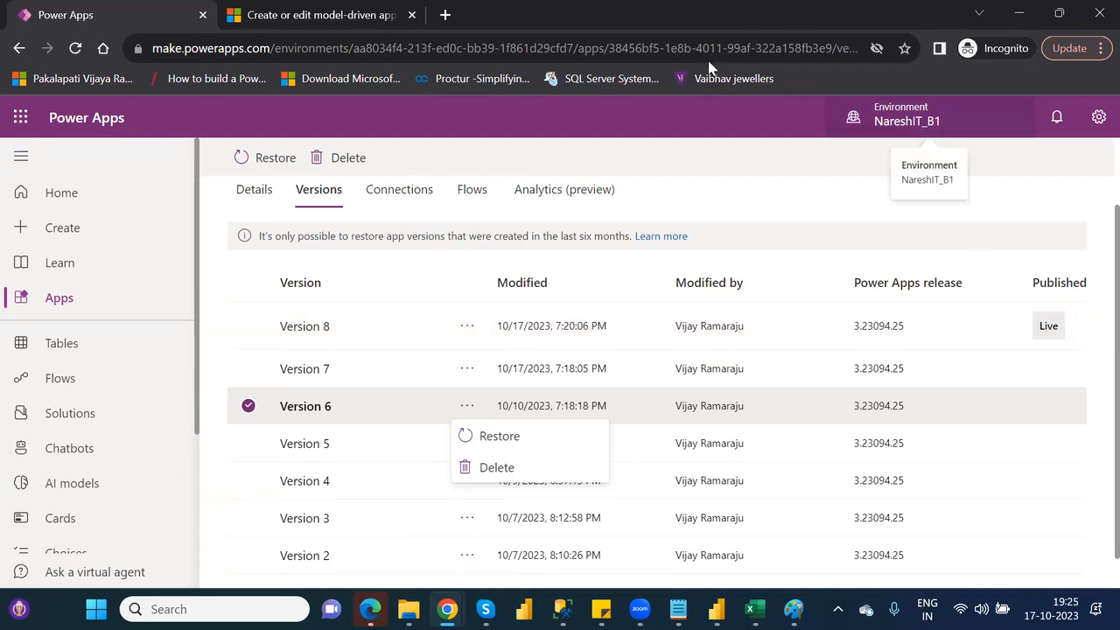
click(404, 194)
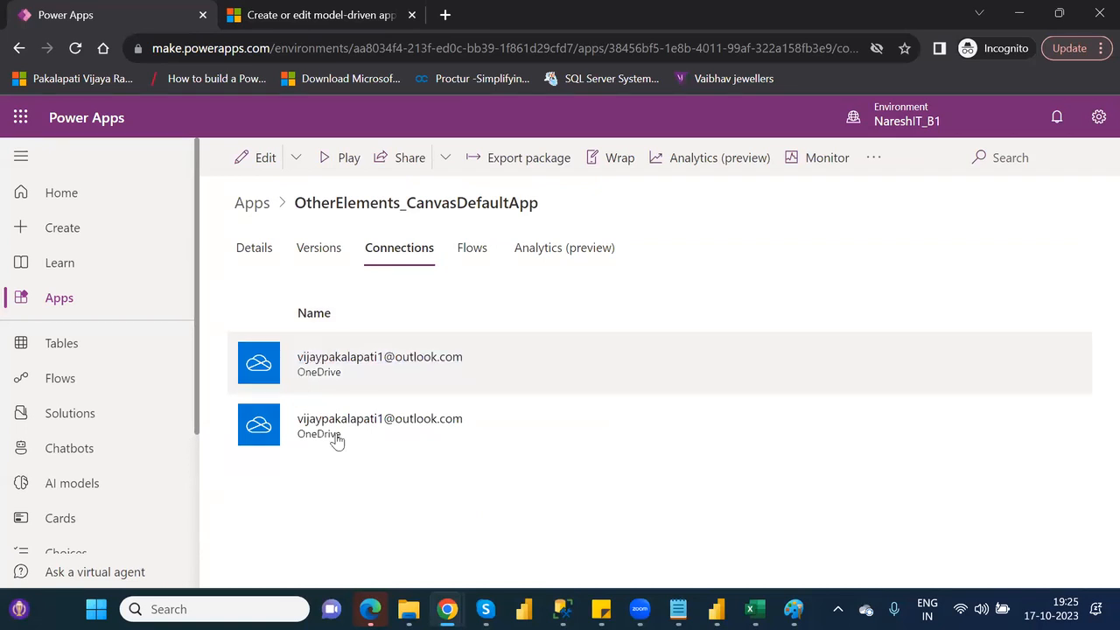
click(477, 246)
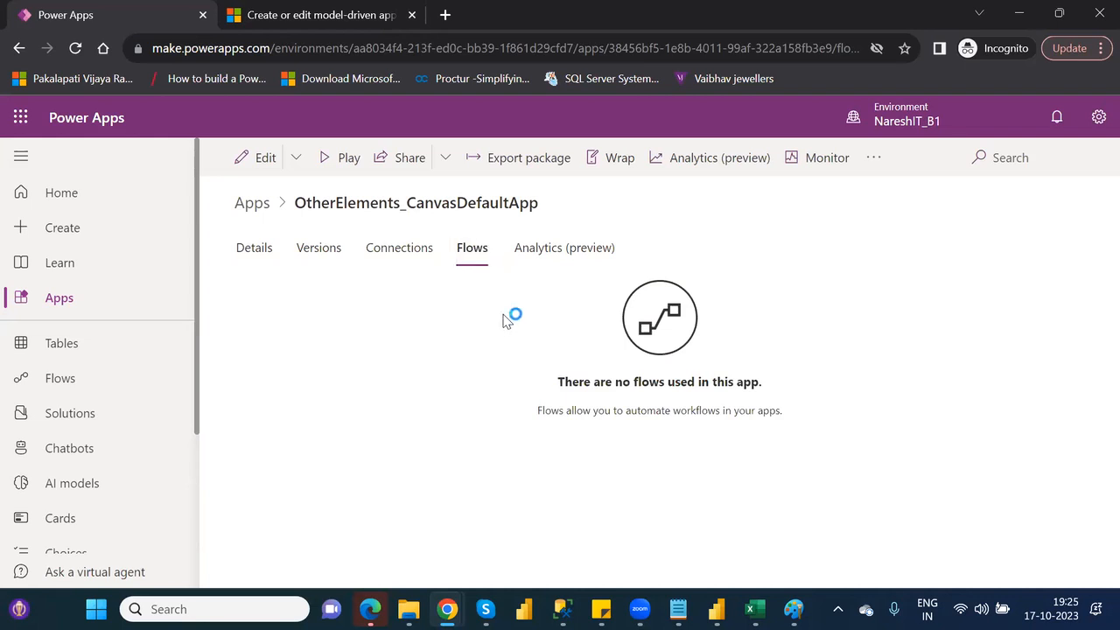
click(254, 260)
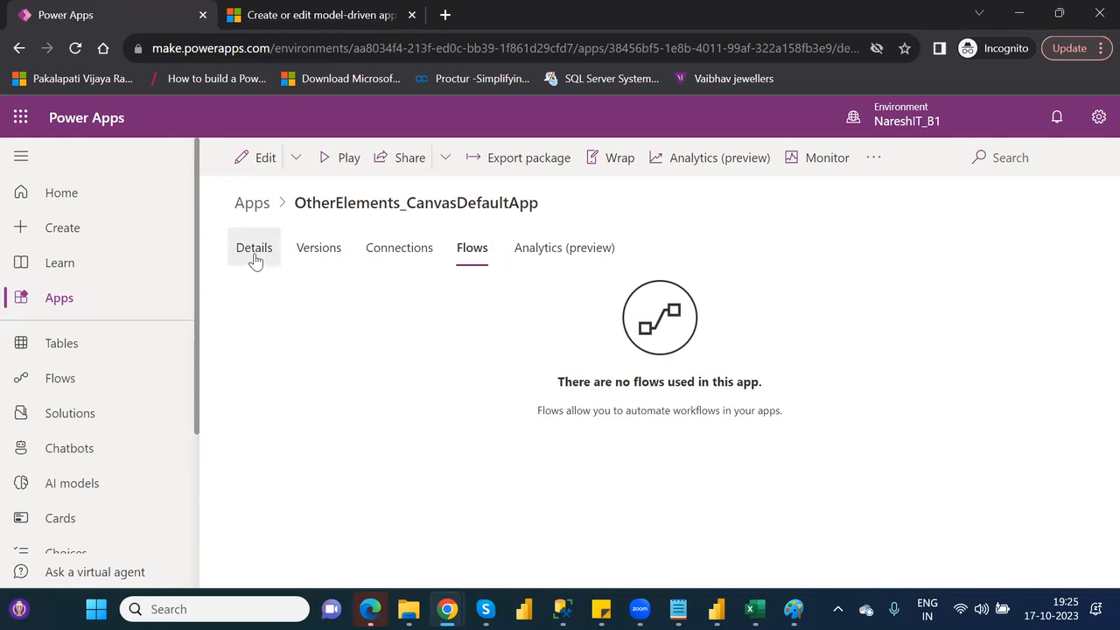
Go back to the apps list and reopen the details of OtherElements_CanvasDefaultApp
click(88, 299)
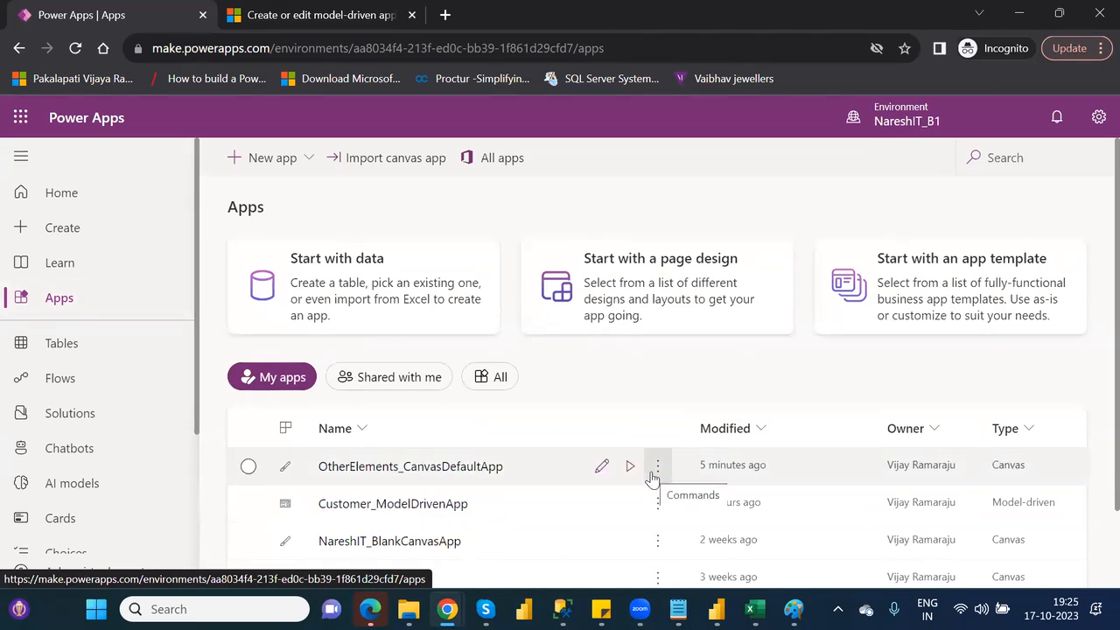
click(655, 469)
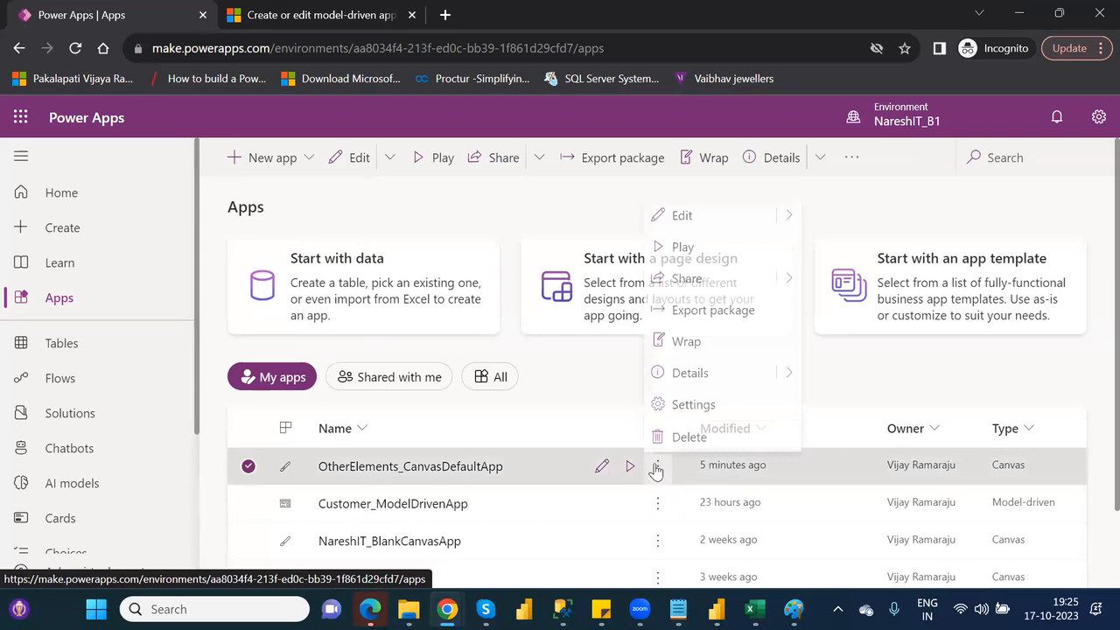
click(704, 374)
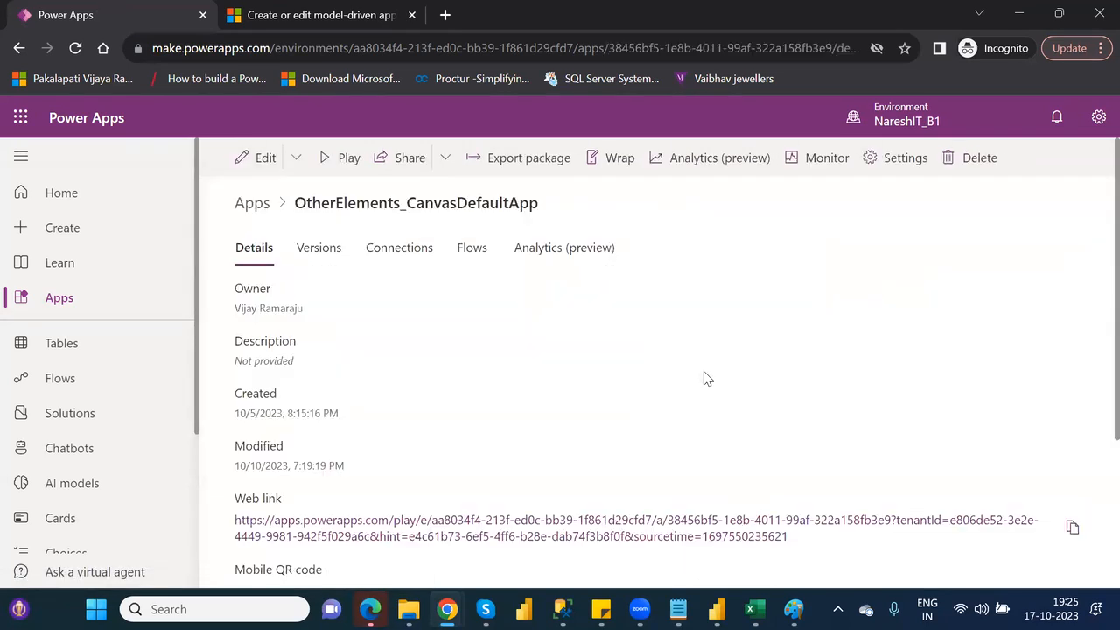
Review the version list of OtherElements_CanvasDefaultApp and open the environment's Solutions page
click(317, 249)
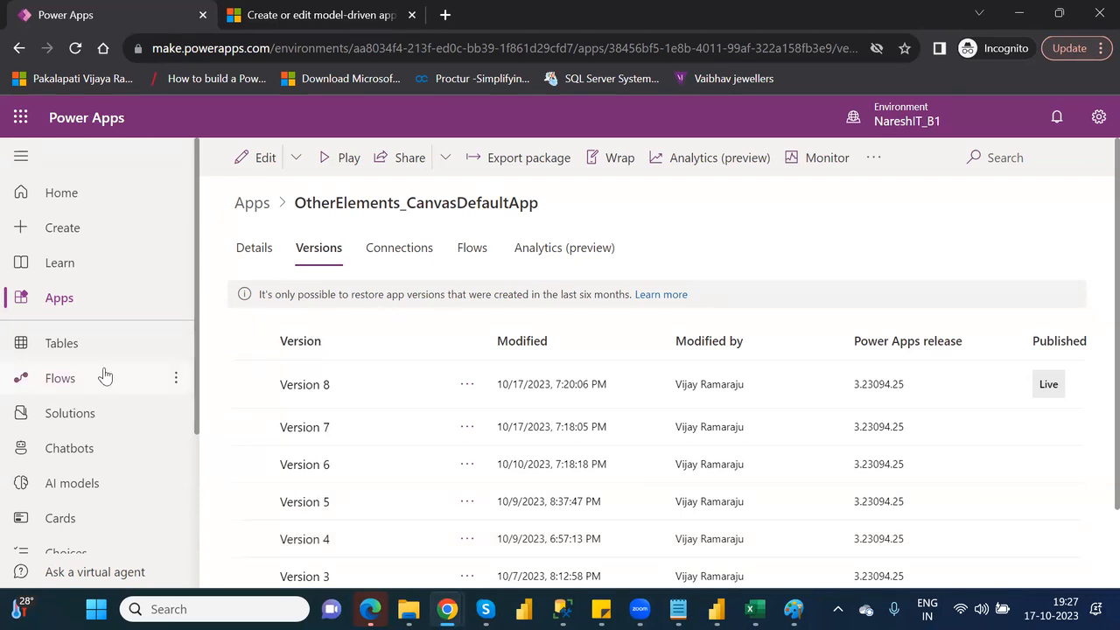
click(91, 413)
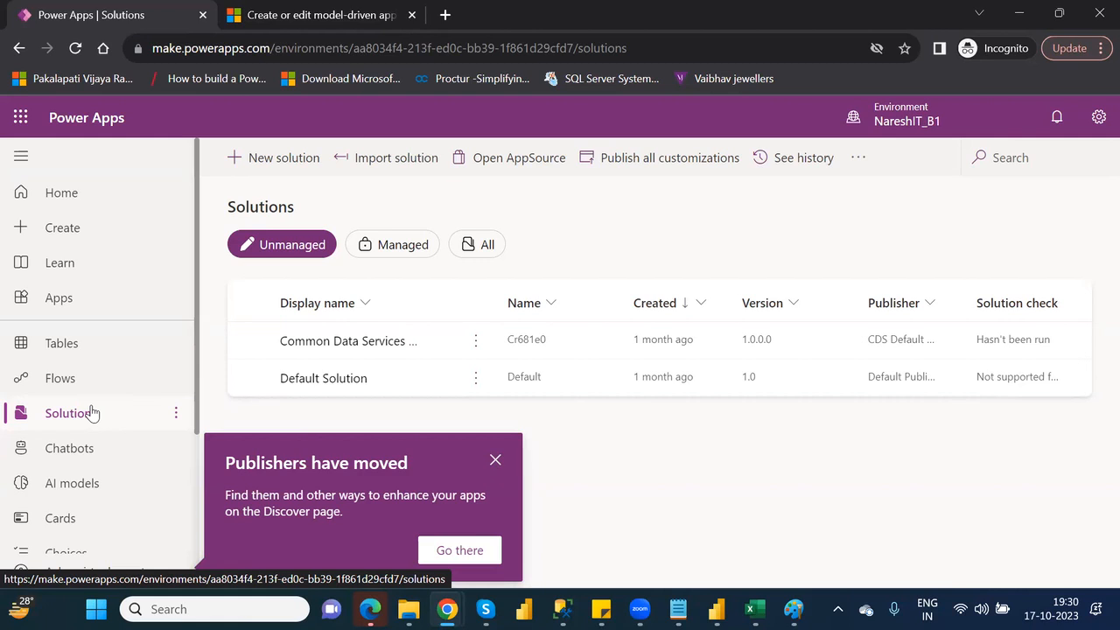
click(495, 556)
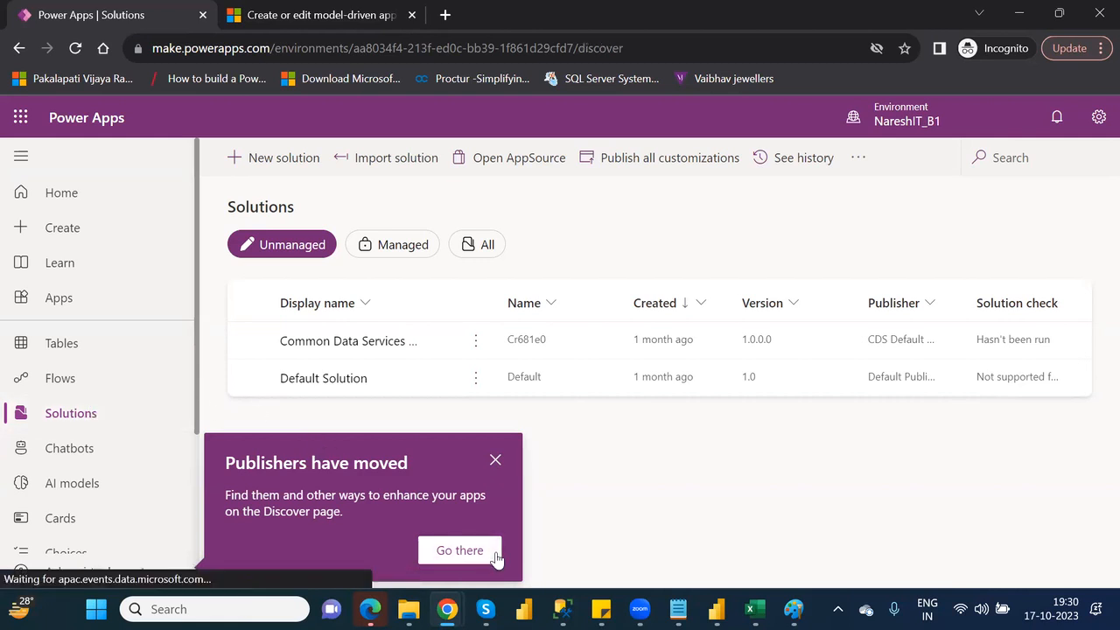
click(91, 416)
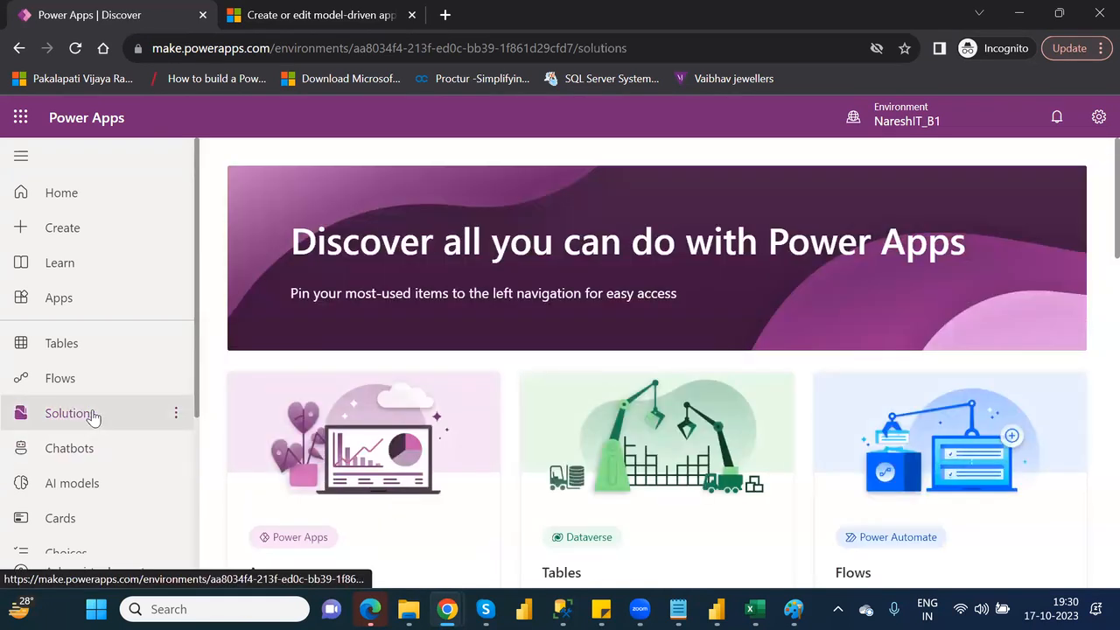
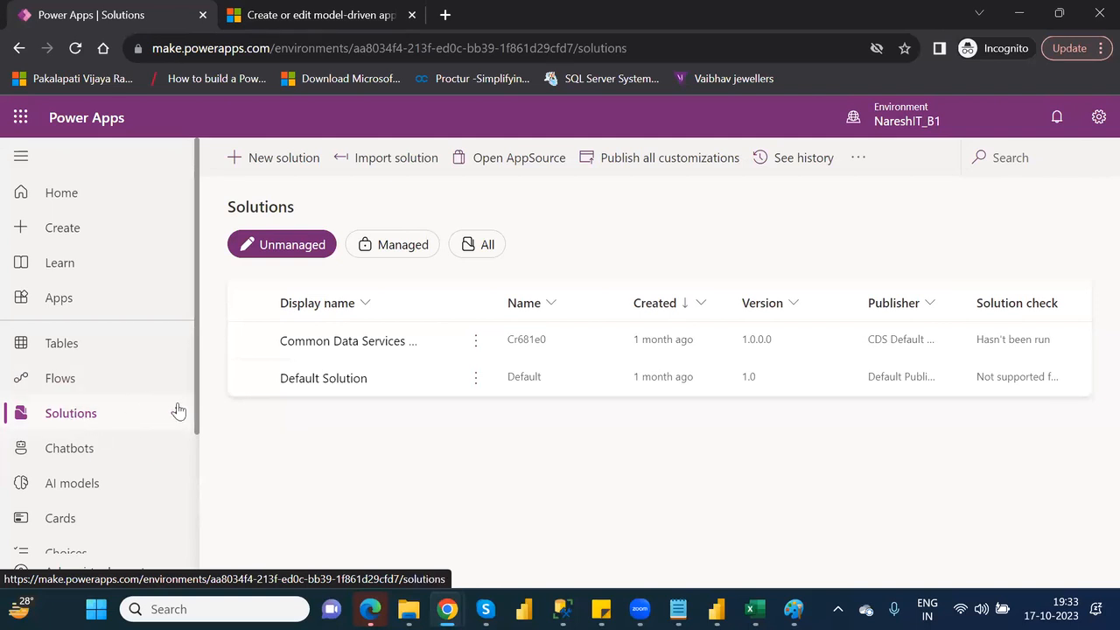
Look through the additional navigation items that can be pinned or unpinned, and close the list
drag(198, 412, 205, 530)
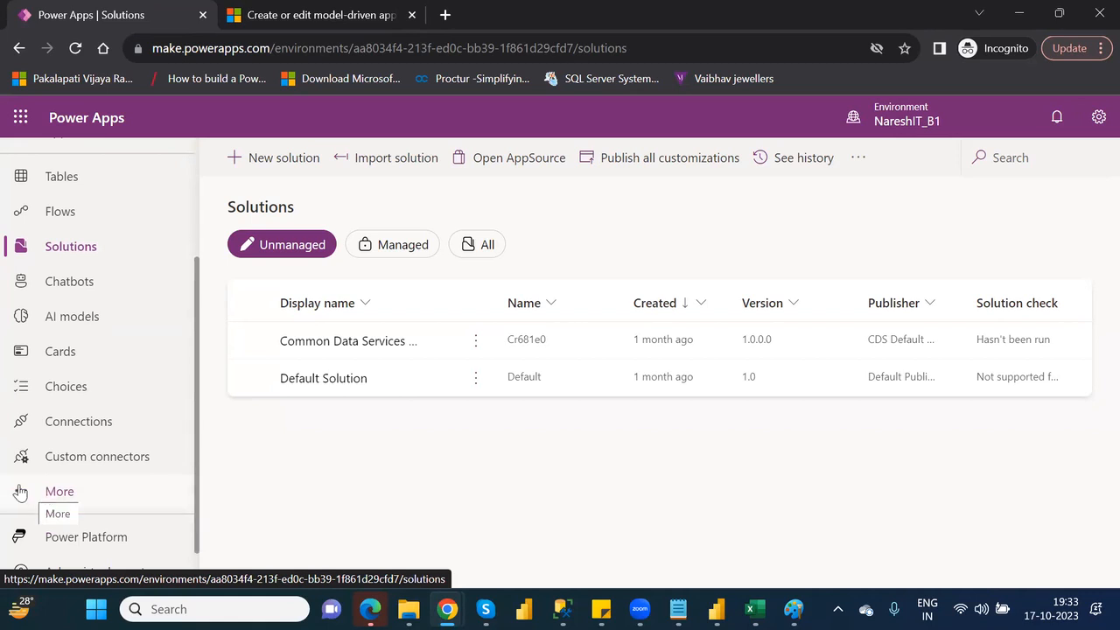
click(63, 494)
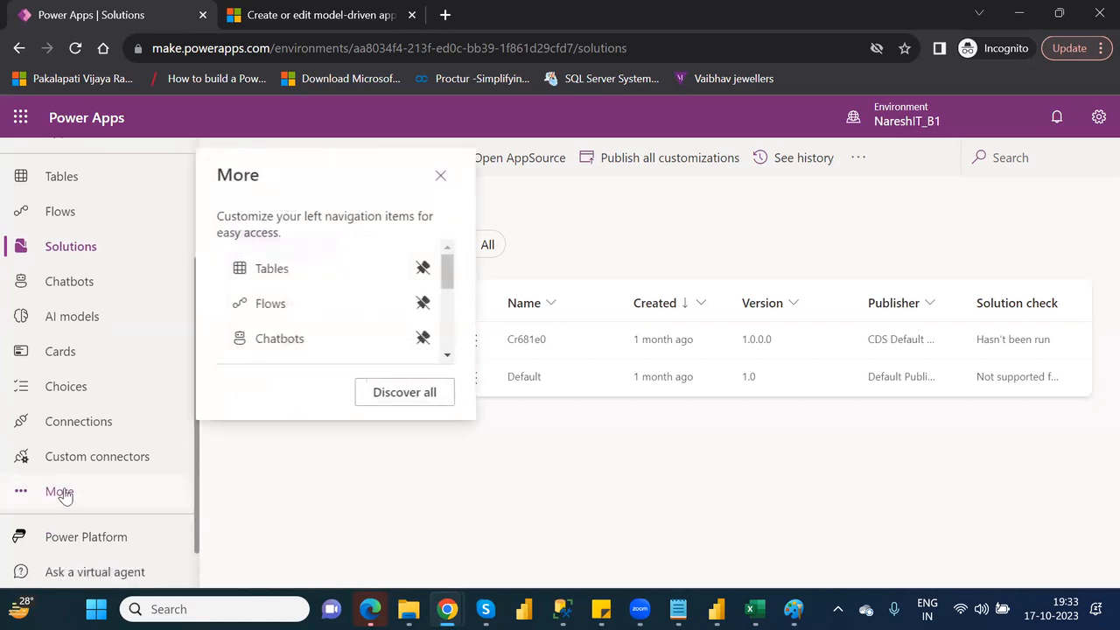
drag(447, 268, 452, 317)
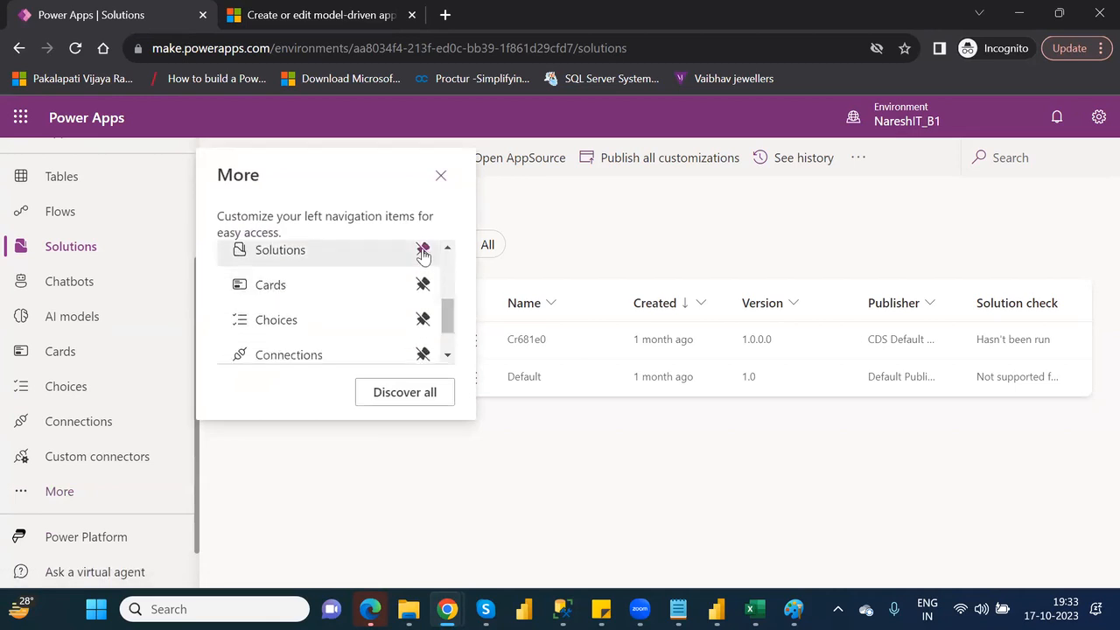
click(440, 179)
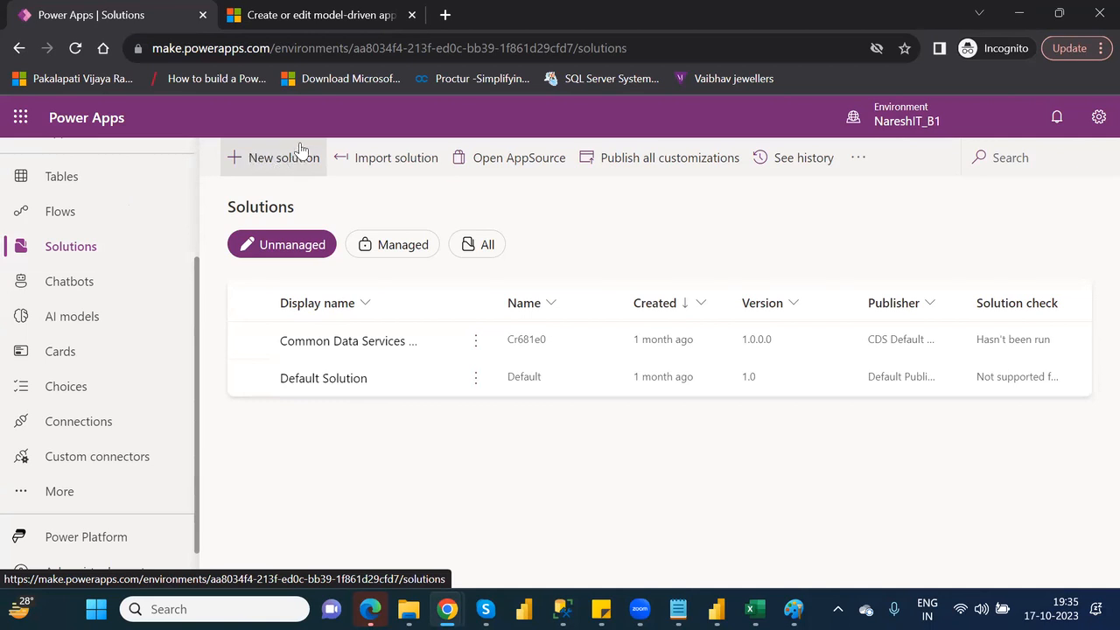
click(261, 166)
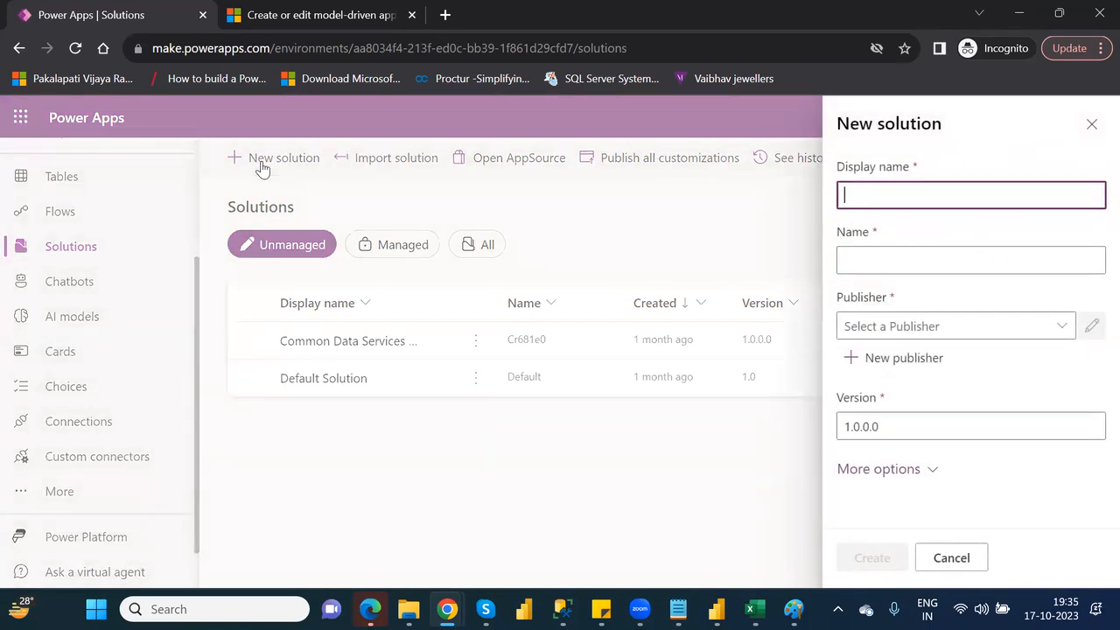
click(929, 200)
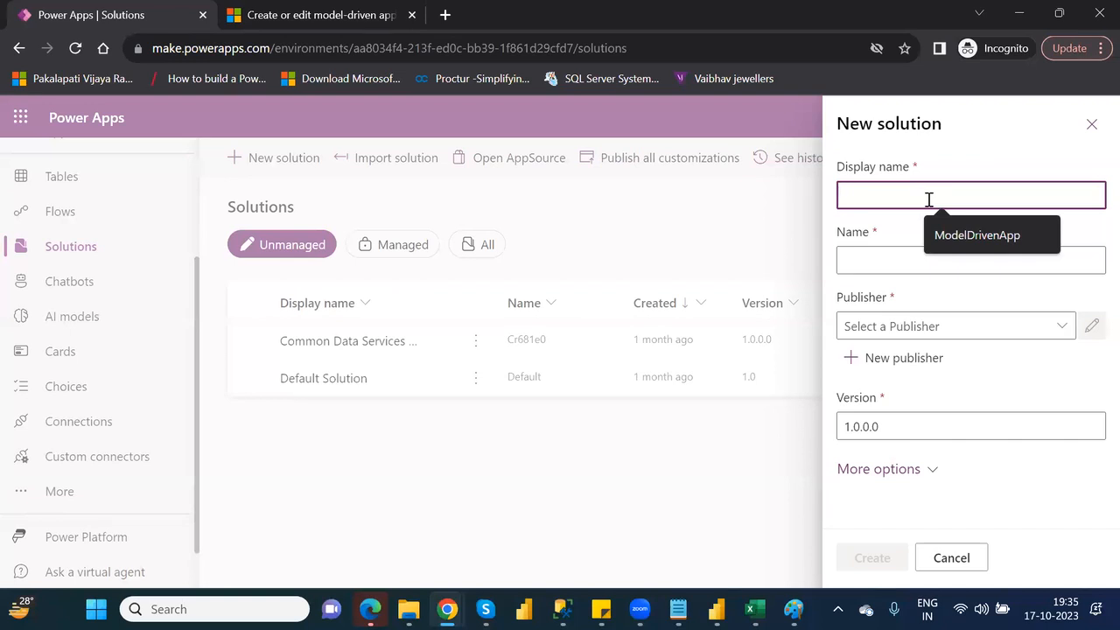
text(Naresh)
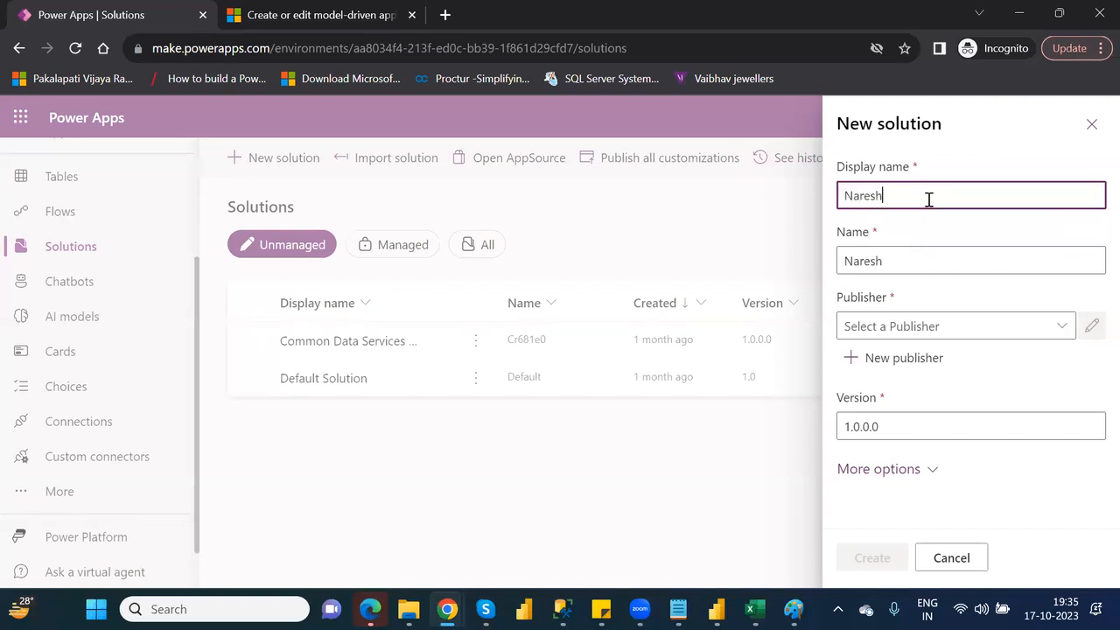
text(IT_P1)
drag(925, 197, 839, 194)
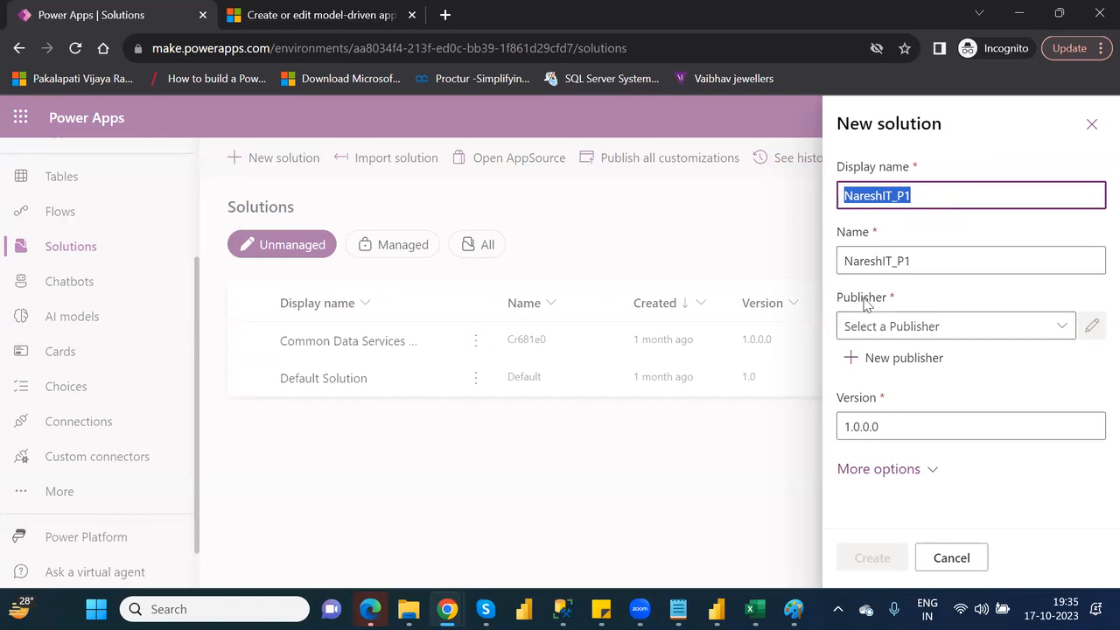
click(1063, 339)
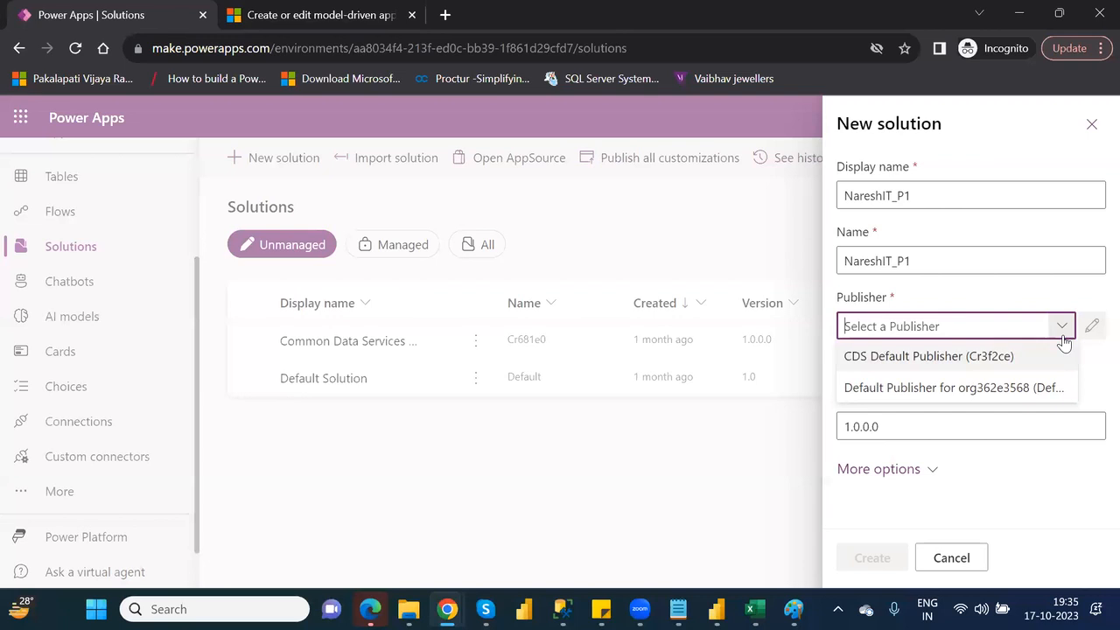
click(1063, 339)
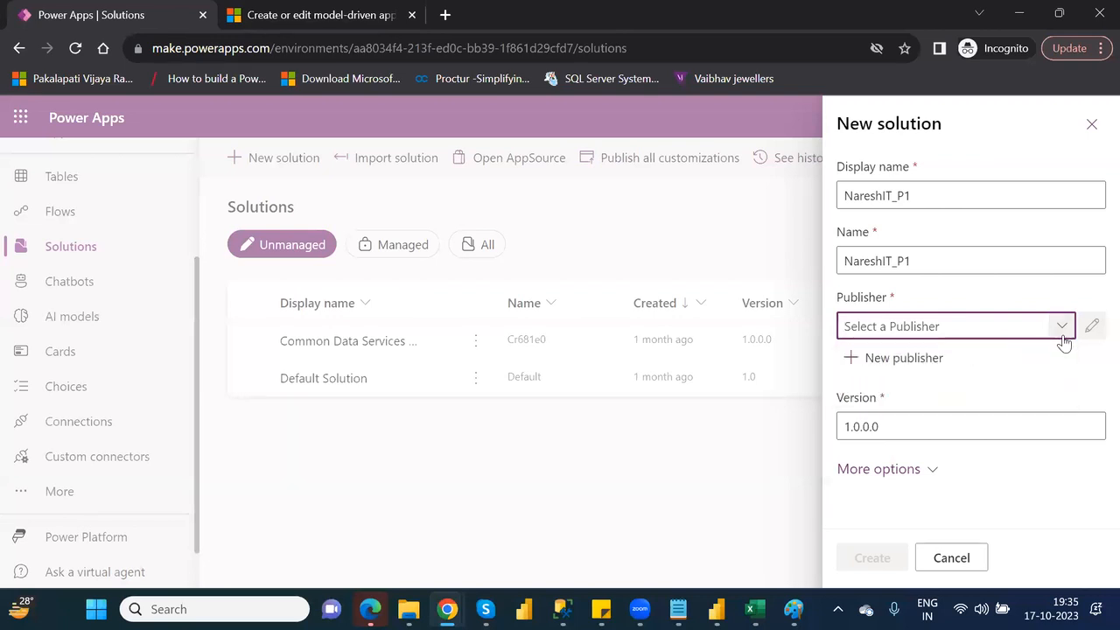
click(902, 364)
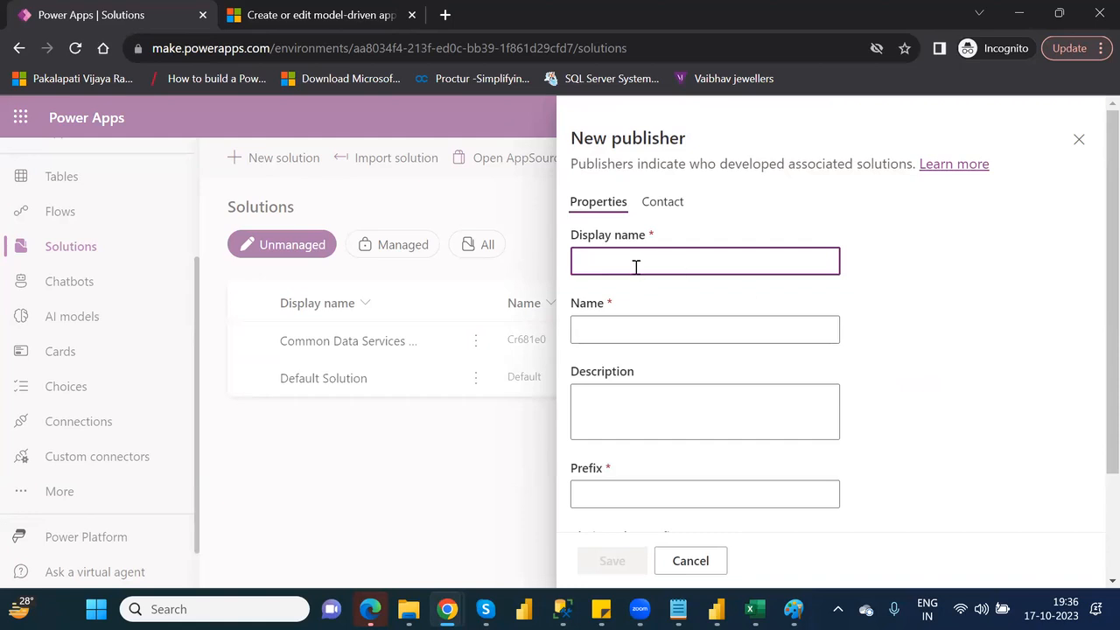
text(N_P1)
double_click(612, 261)
key(ctrl+c)
click(623, 329)
key(ctrl+v)
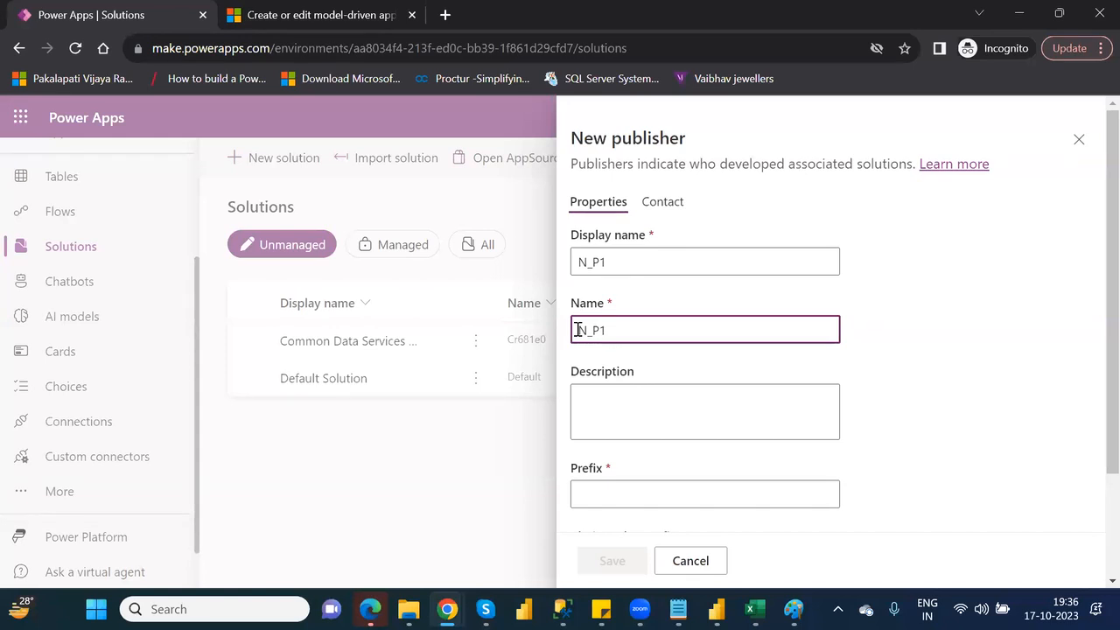
click(589, 262)
key(BackSpace)
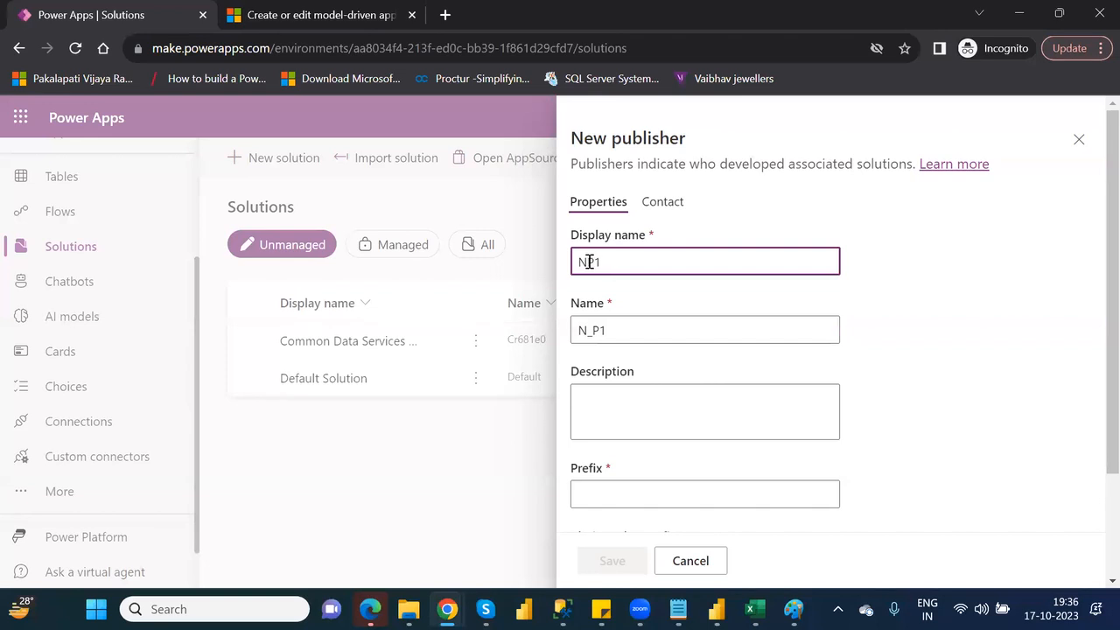
click(593, 330)
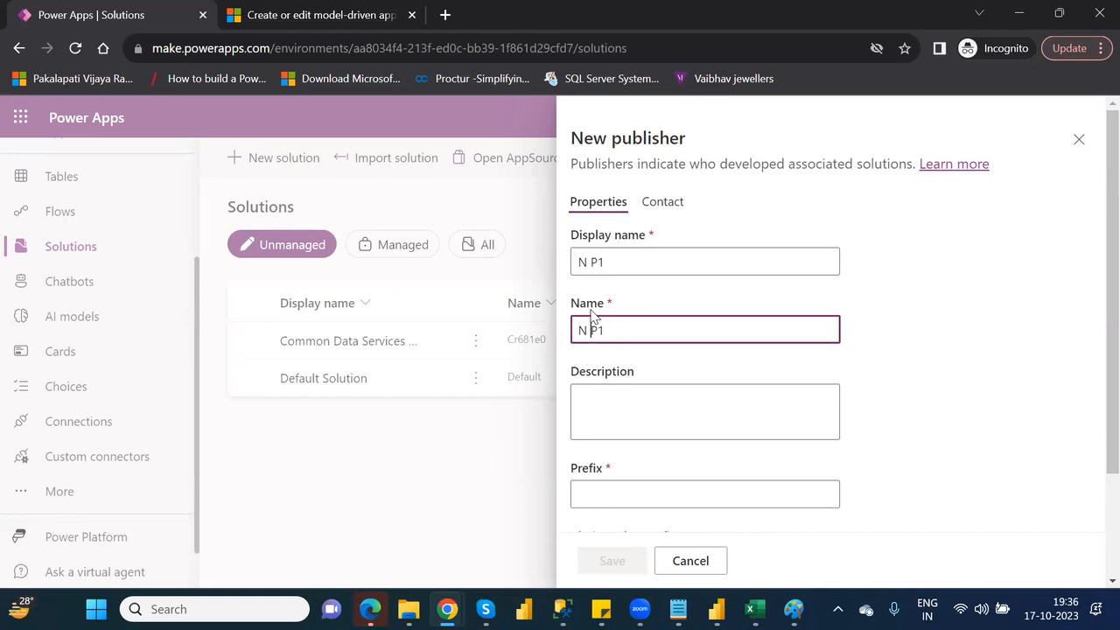
click(592, 263)
key(BackSpace)
text(_)
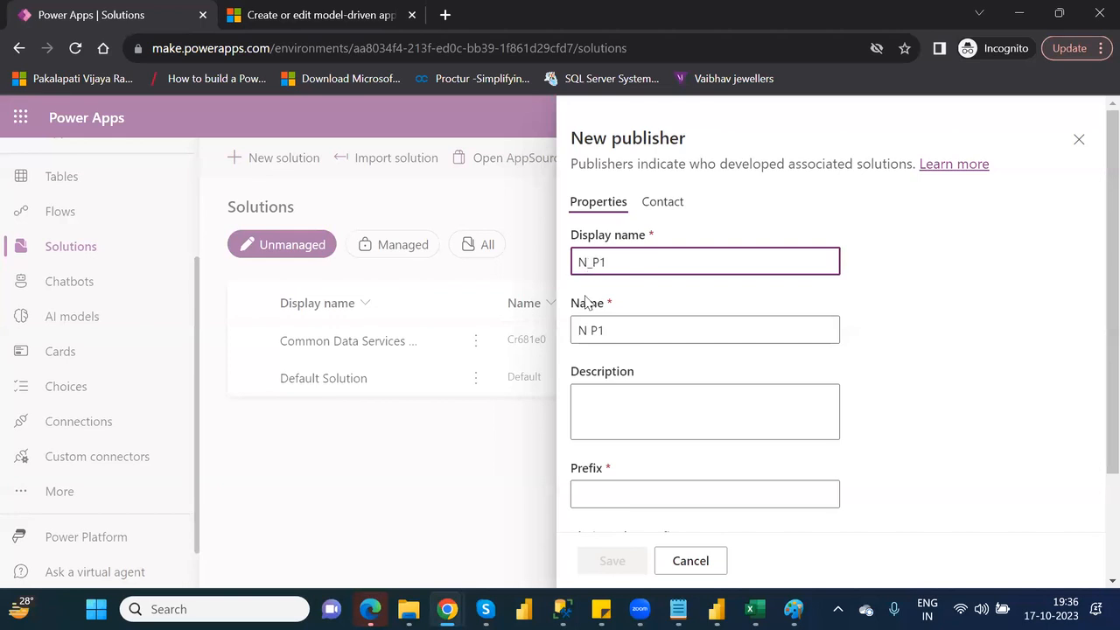
click(591, 333)
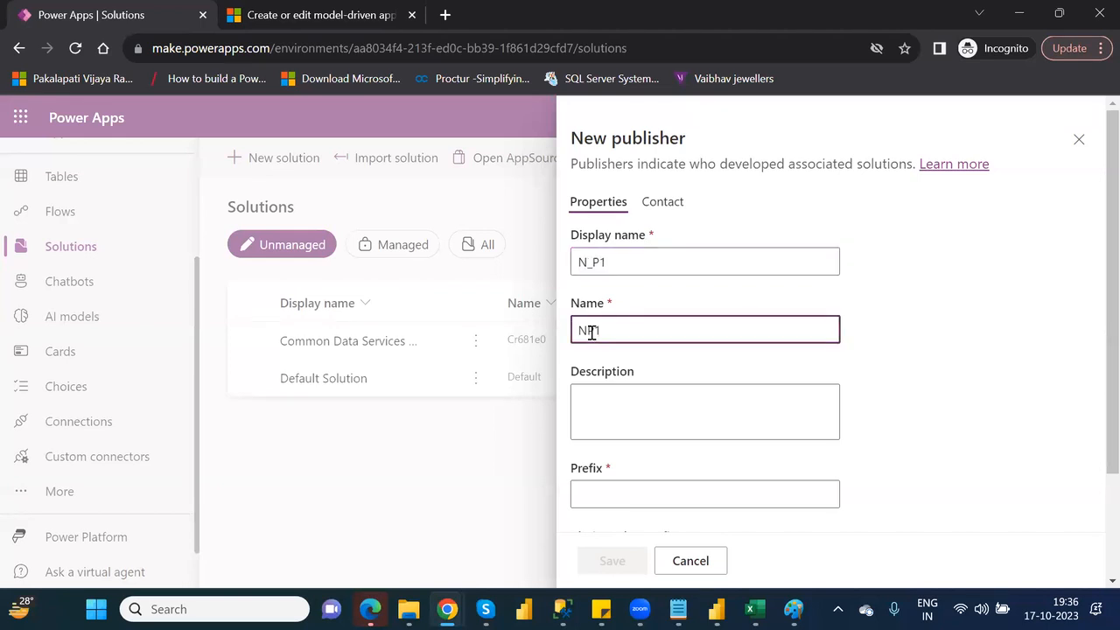
text(_)
scroll(1093, 418, down, 1)
scroll(1093, 437, down, 2)
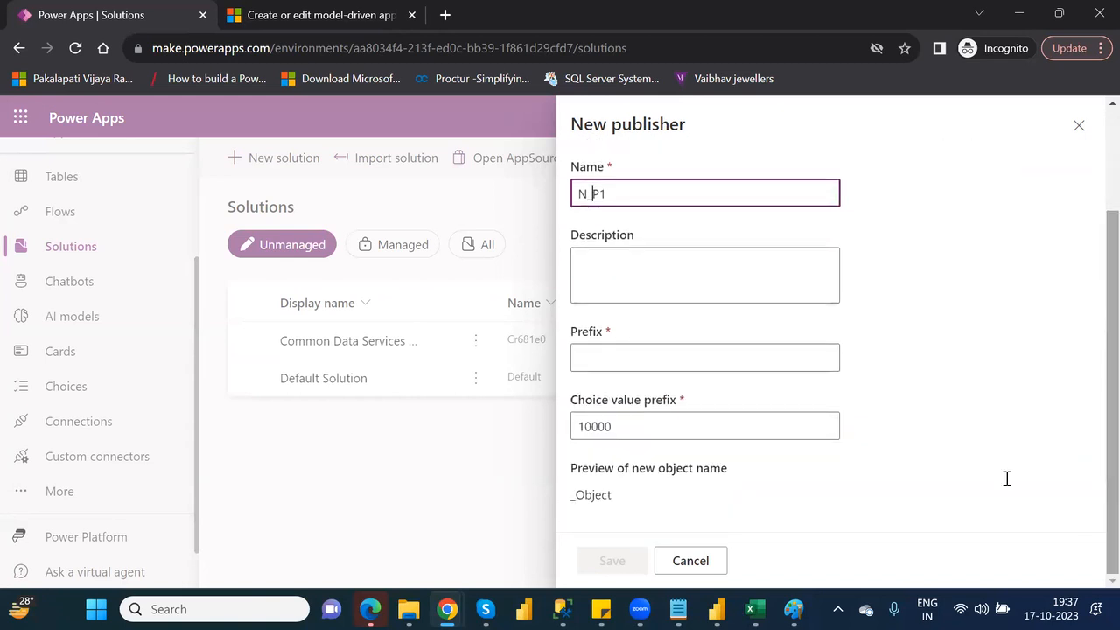
click(618, 356)
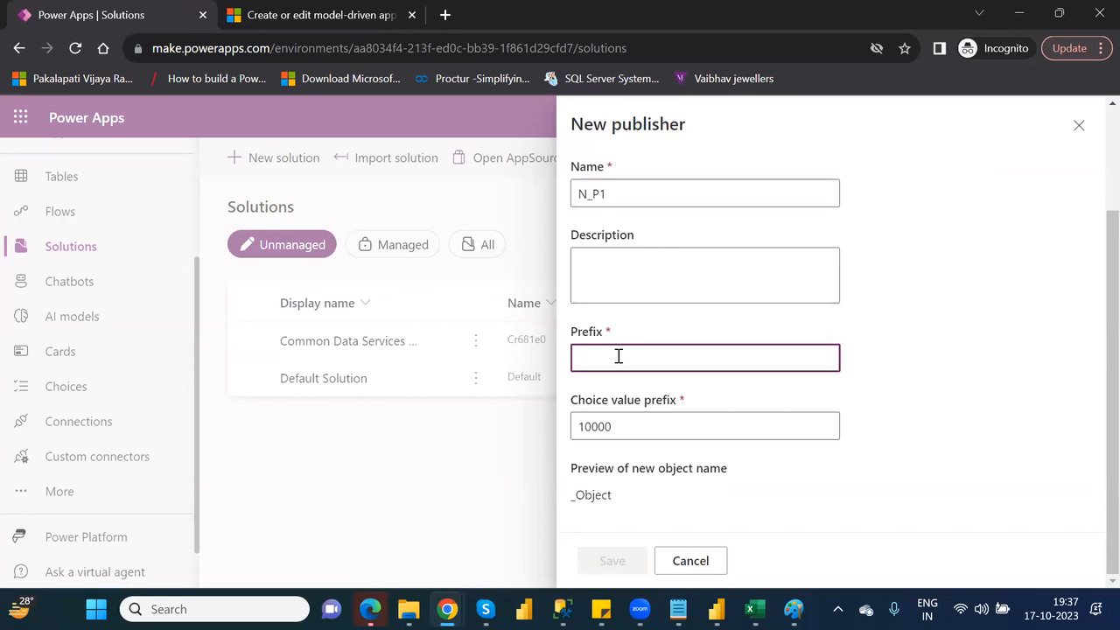
click(1076, 129)
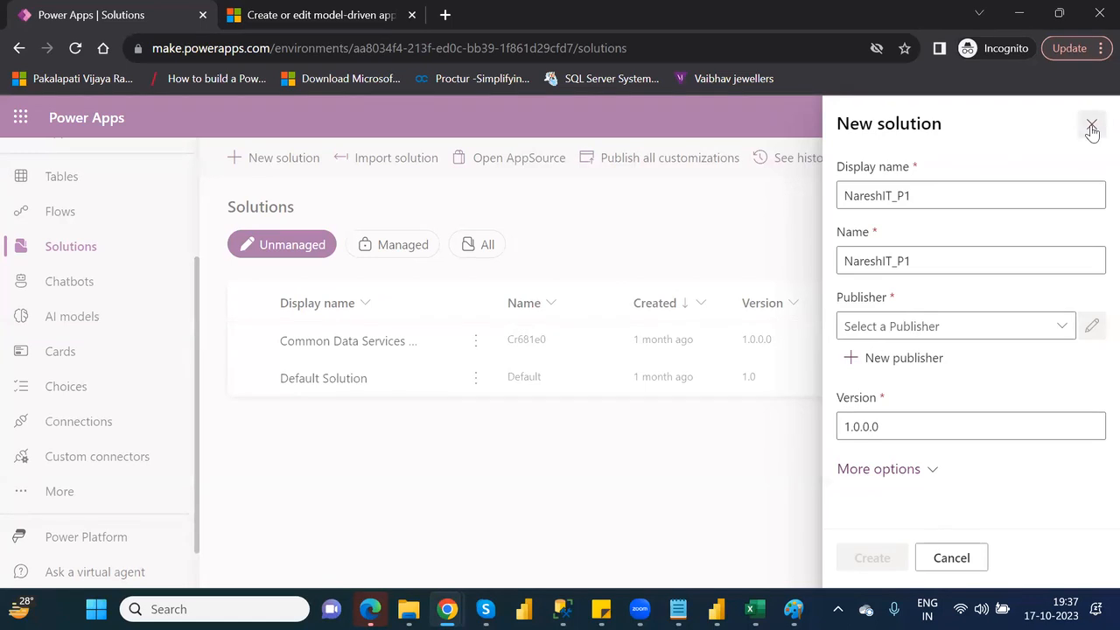
click(1090, 129)
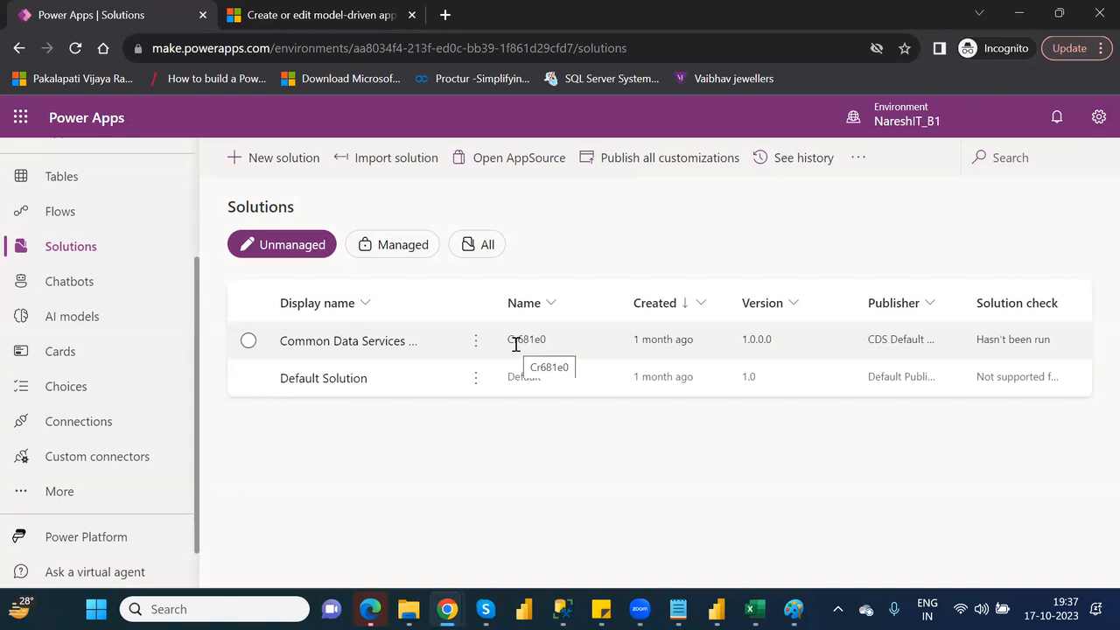
Start a new solution with the display name NareshIT_P1
click(276, 163)
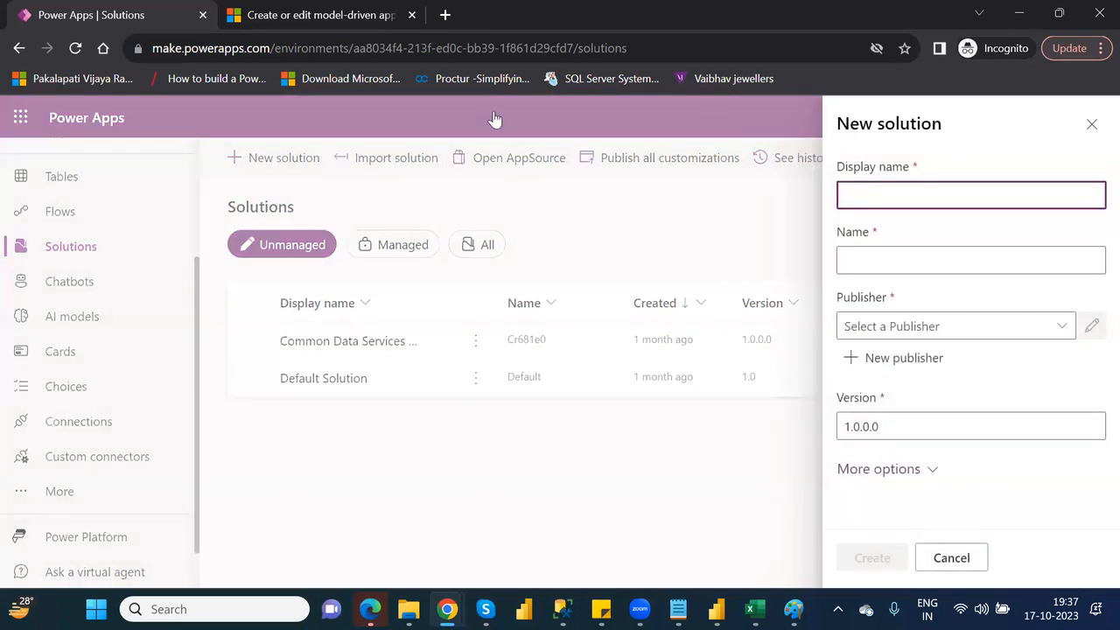
click(940, 199)
text(Nareshi)
key(BackSpace)
text(IT)
text(_Pl)
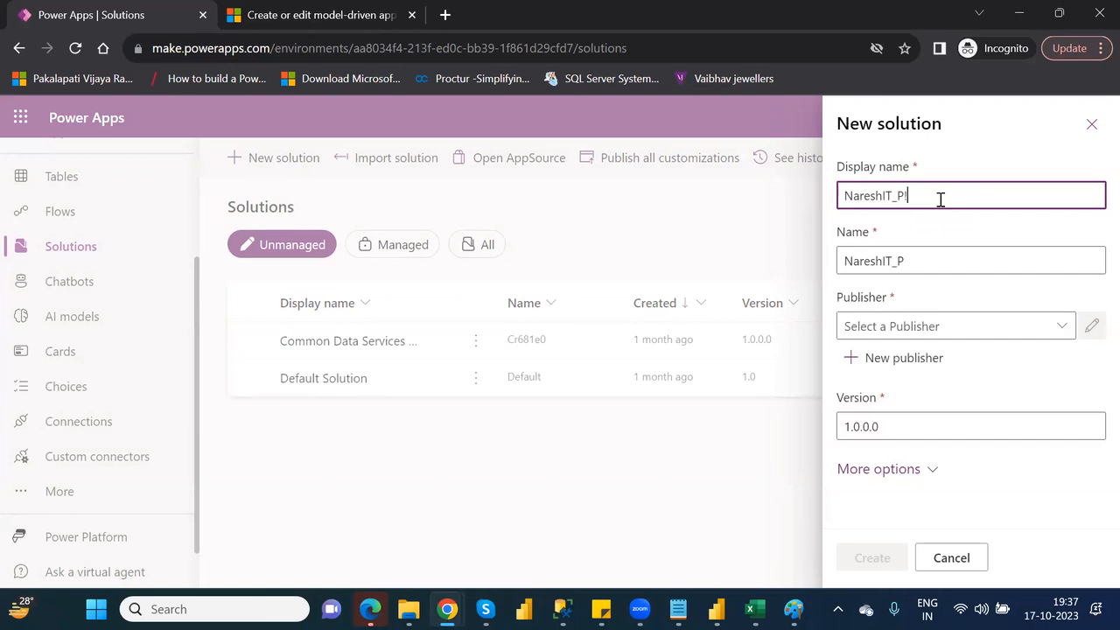
text(1)
Start a new publisher for the solution, with both display name and name set to N_P1
click(909, 366)
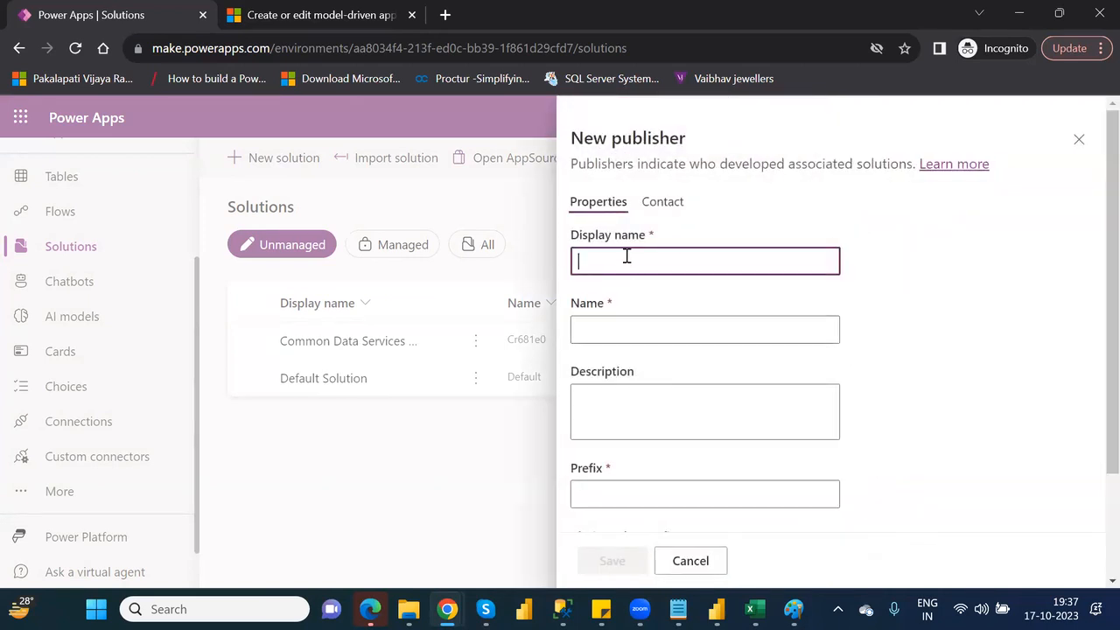
text(N_P)
key(ctrl+a)
key(ctrl+c)
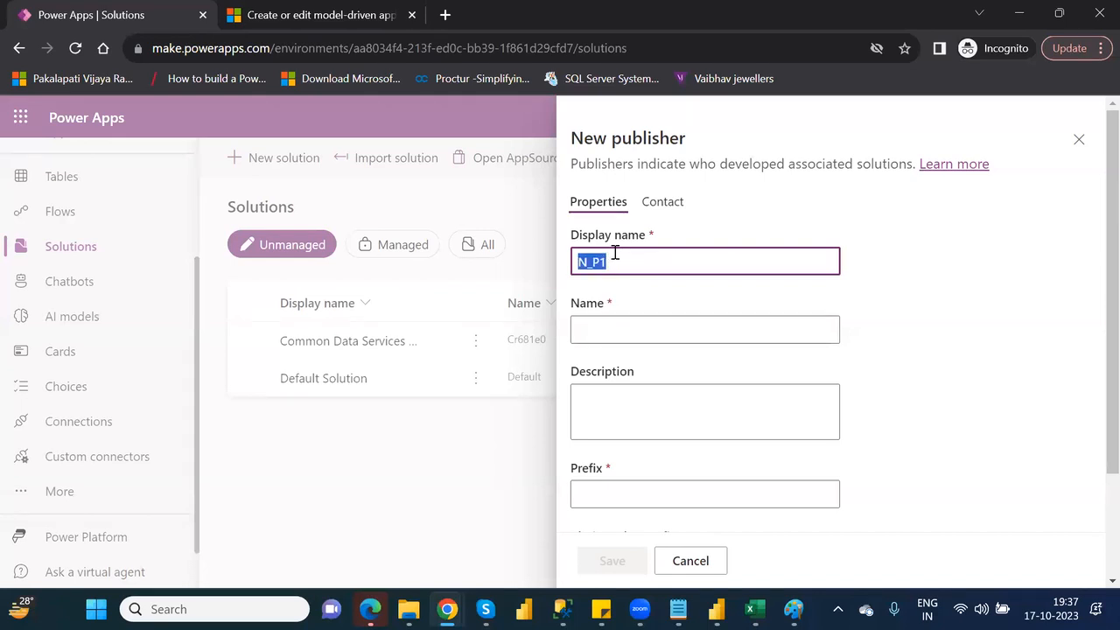
click(594, 330)
key(ctrl+v)
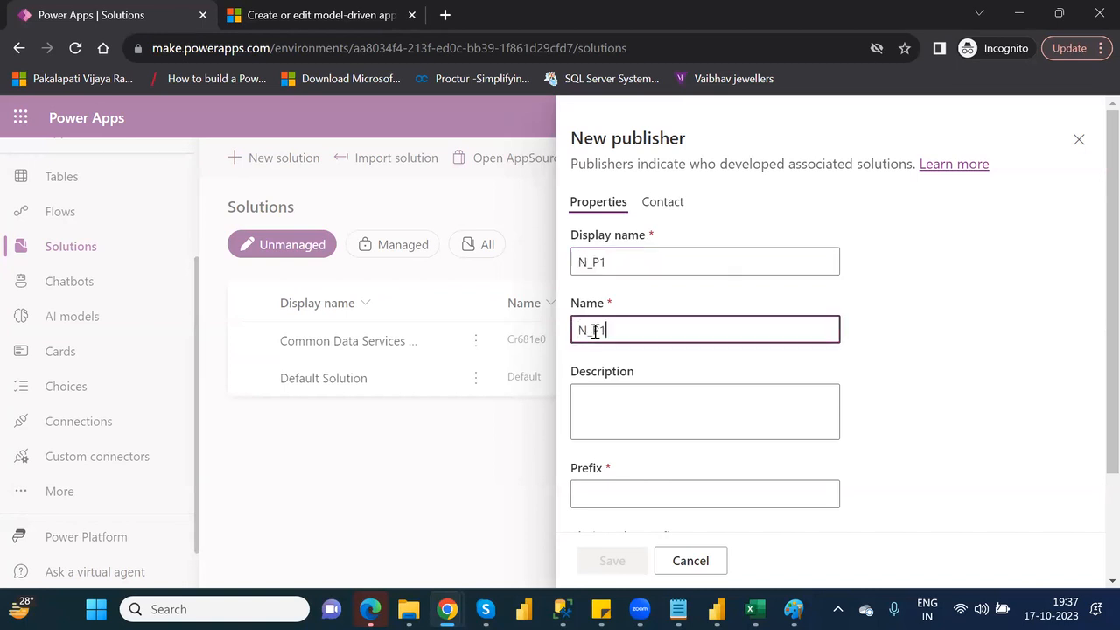
Set the publisher's prefix to np1 and check the preview of new object names
click(618, 500)
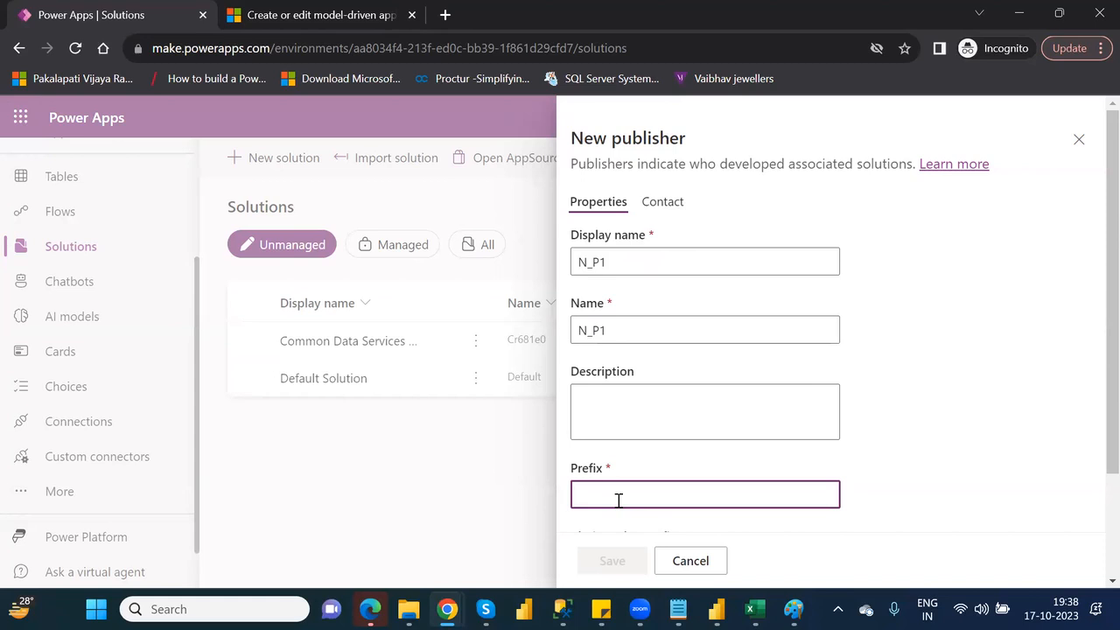
text(n)
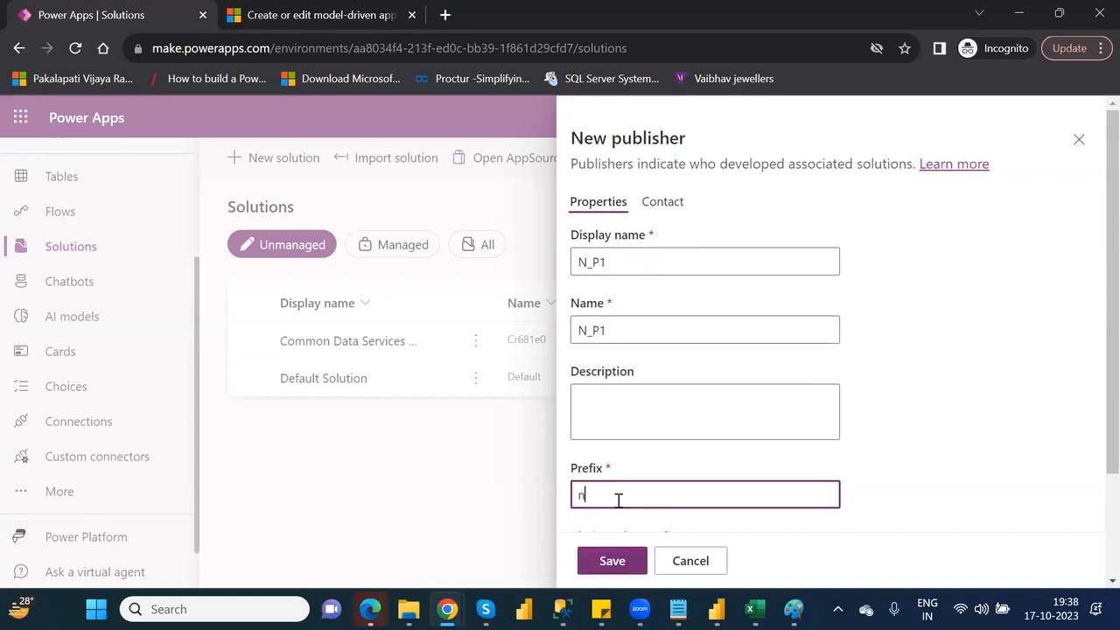
key(BackSpace)
text(n)
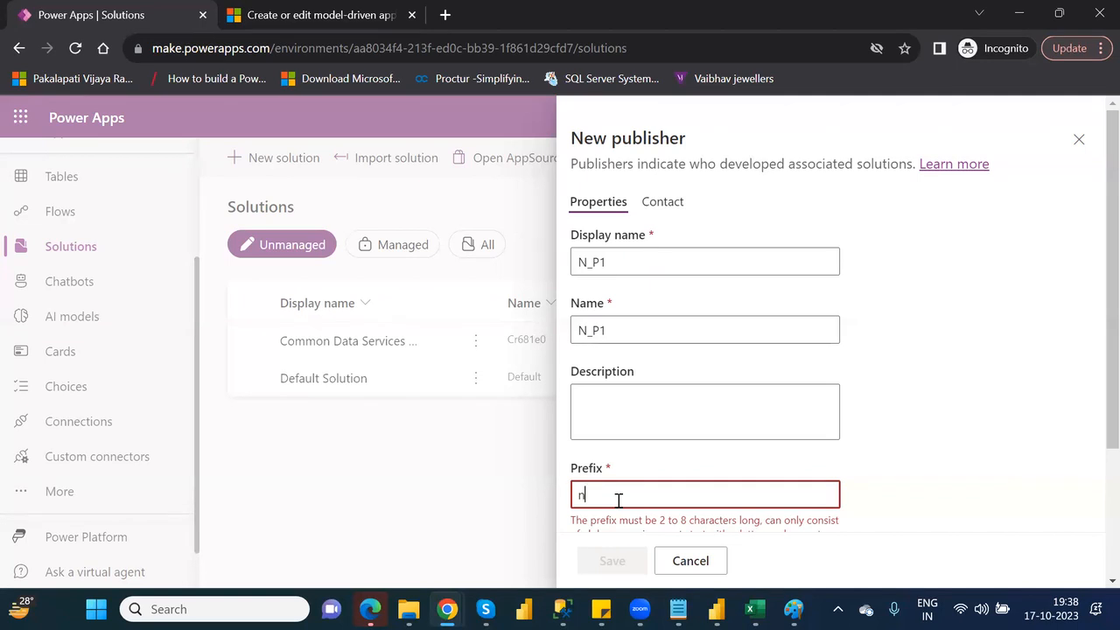
text(p1)
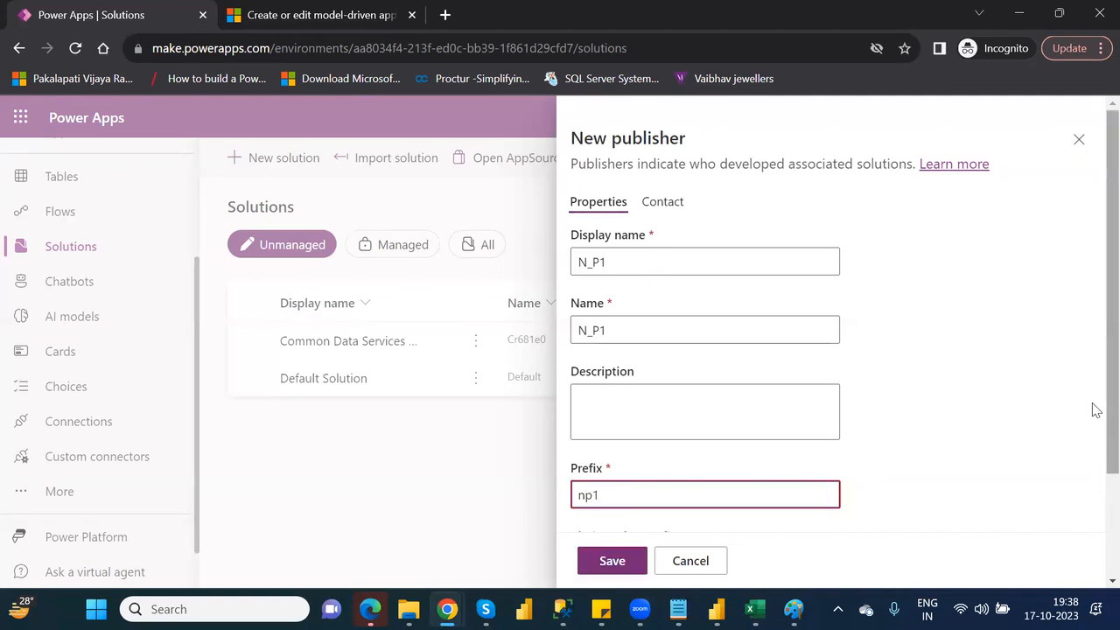
scroll(1091, 472, down, 2)
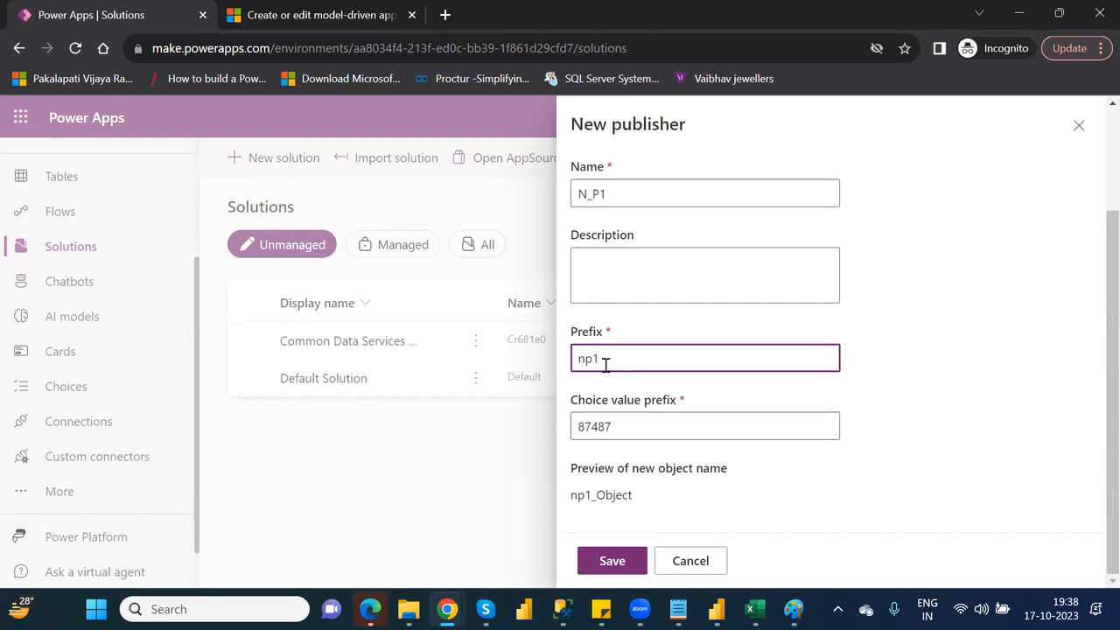
Save the new publisher and create the solution NareshIT_P1 with N_P1 as its publisher
double_click(579, 357)
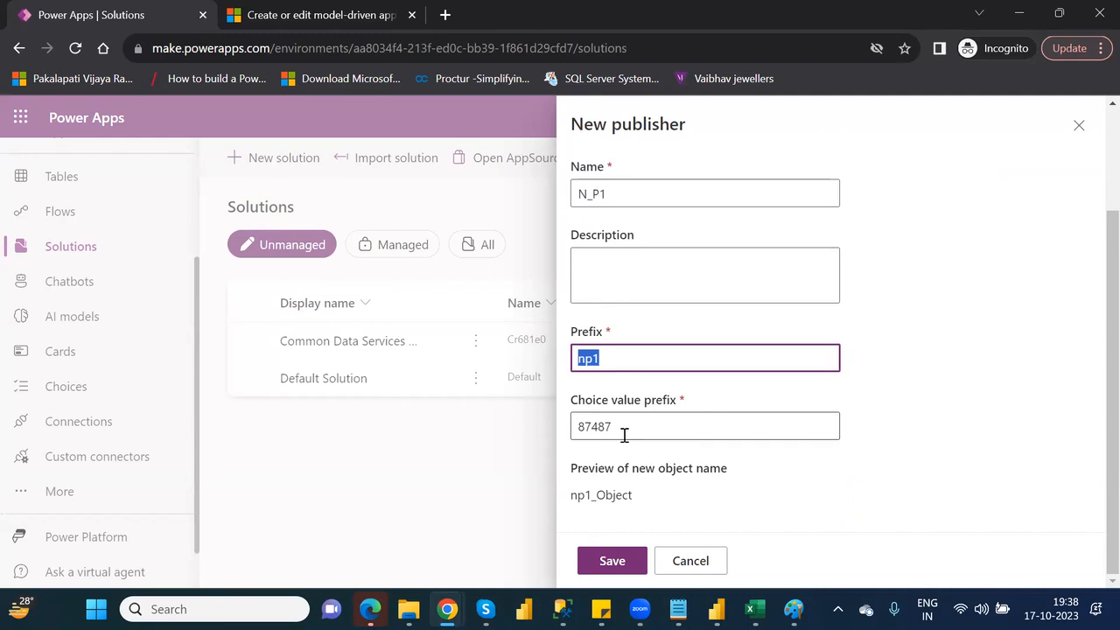
click(617, 562)
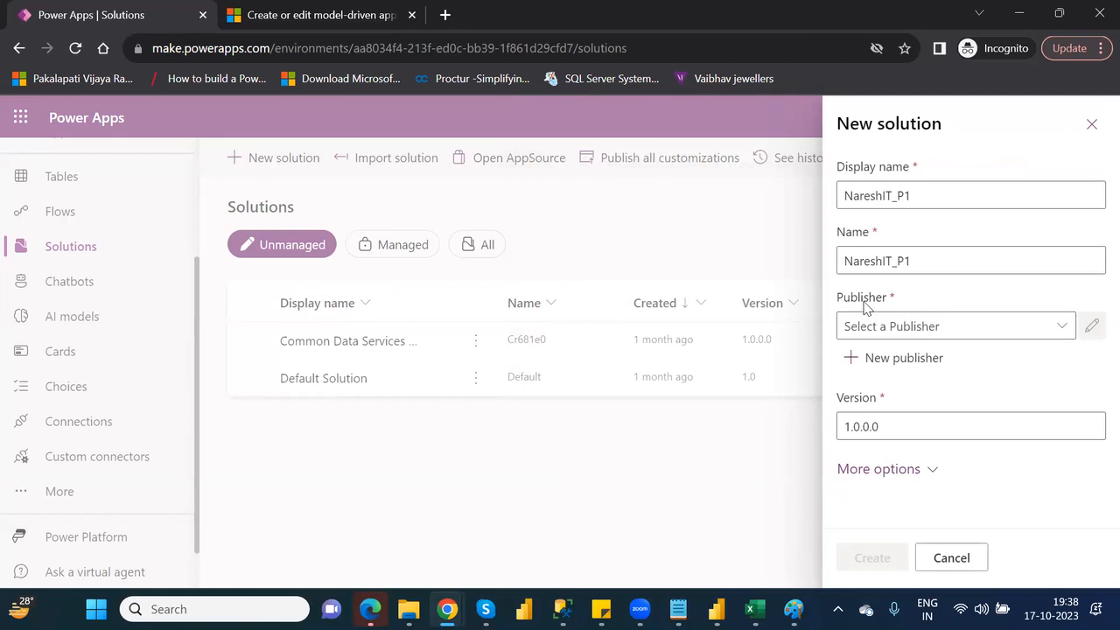
click(1063, 327)
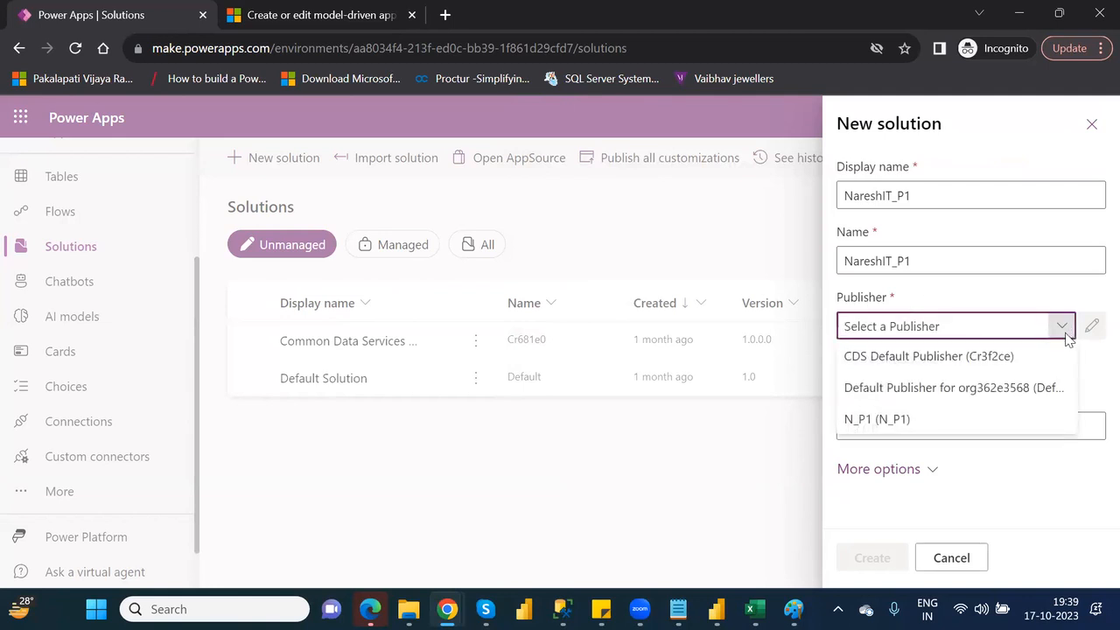
click(910, 420)
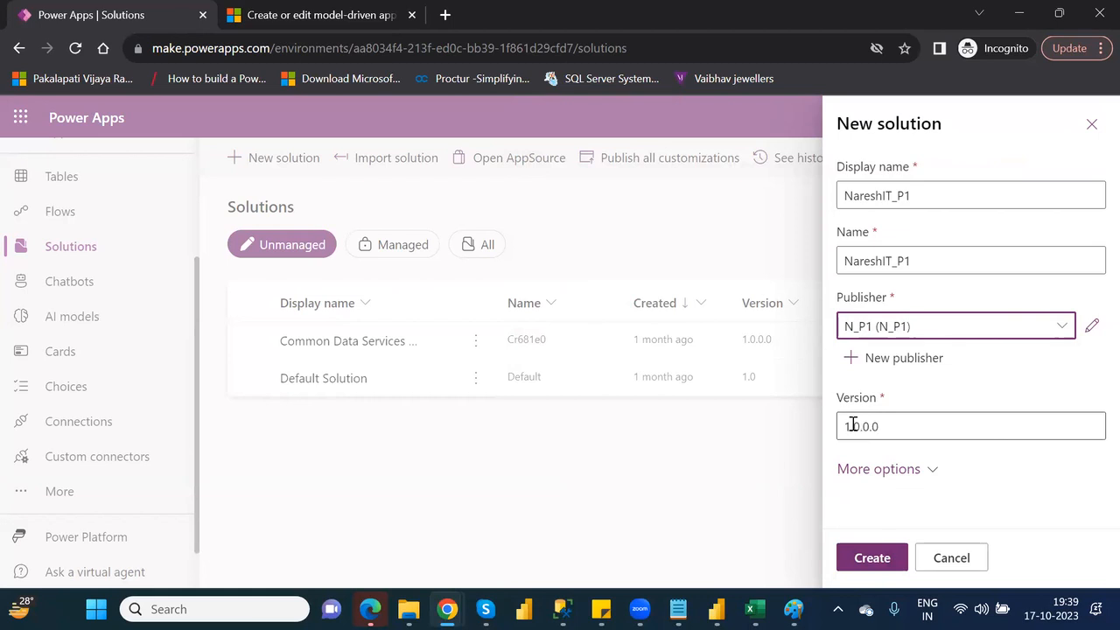
click(884, 559)
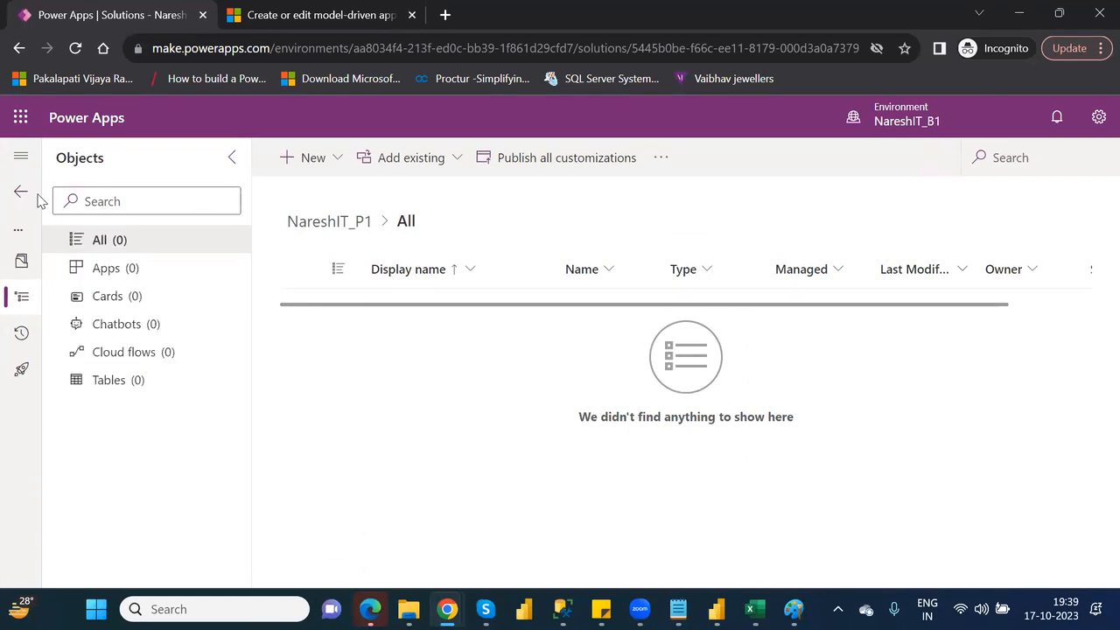
Expand the solution's navigation pane and look through the app types offered for new objects
click(21, 161)
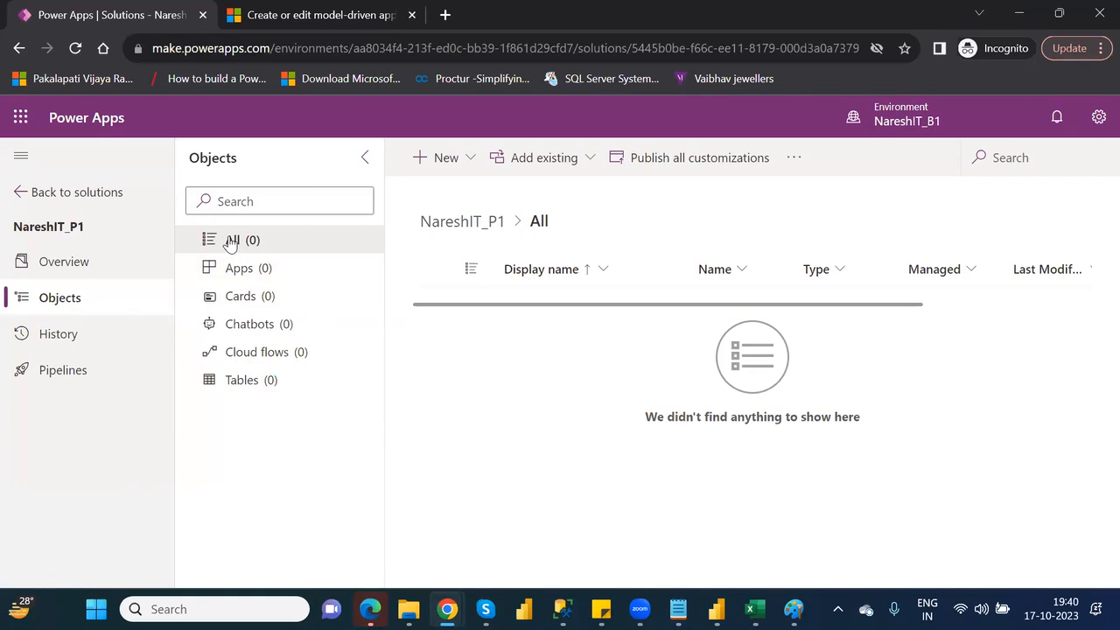
click(471, 172)
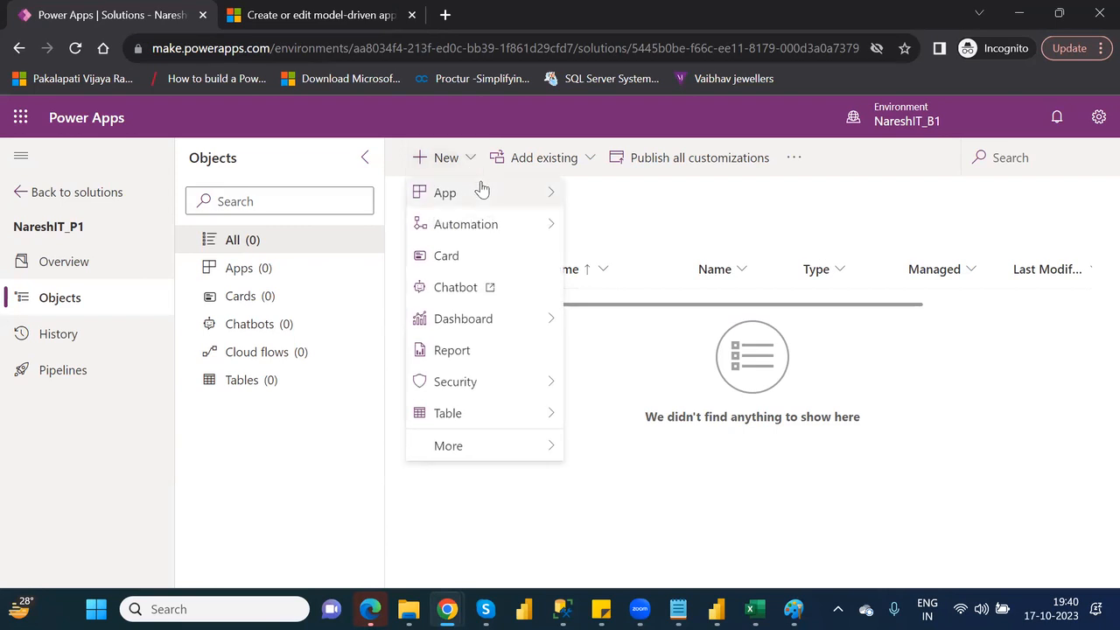
mouse_move(482, 191)
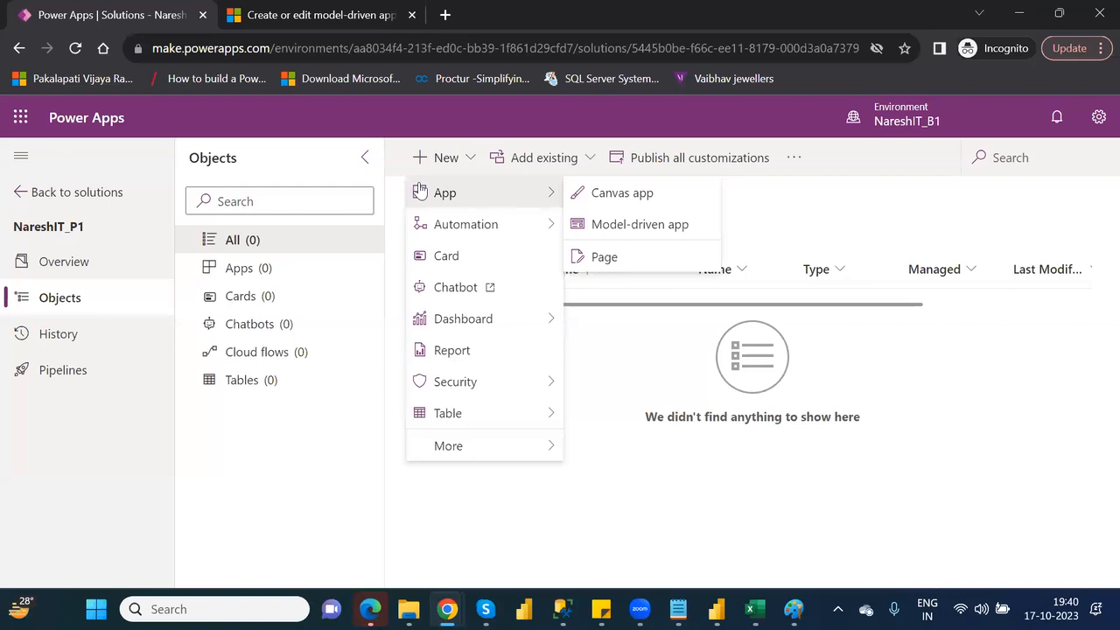
click(798, 197)
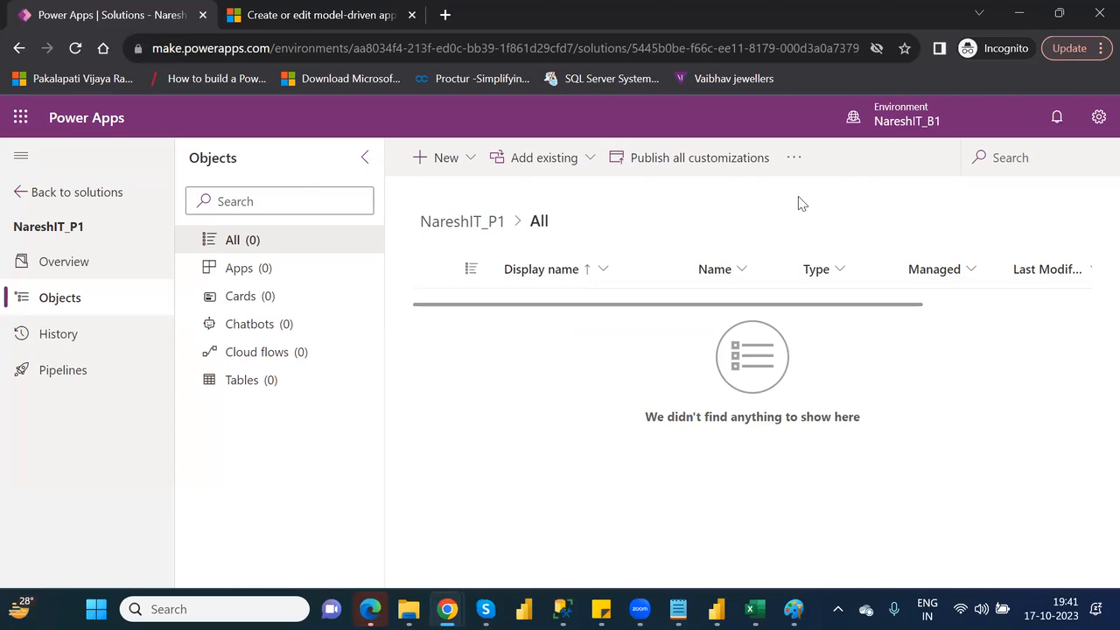
Add the existing canvas app OtherElements_CanvasDefaultApp from outside Dataverse to the solution
click(588, 166)
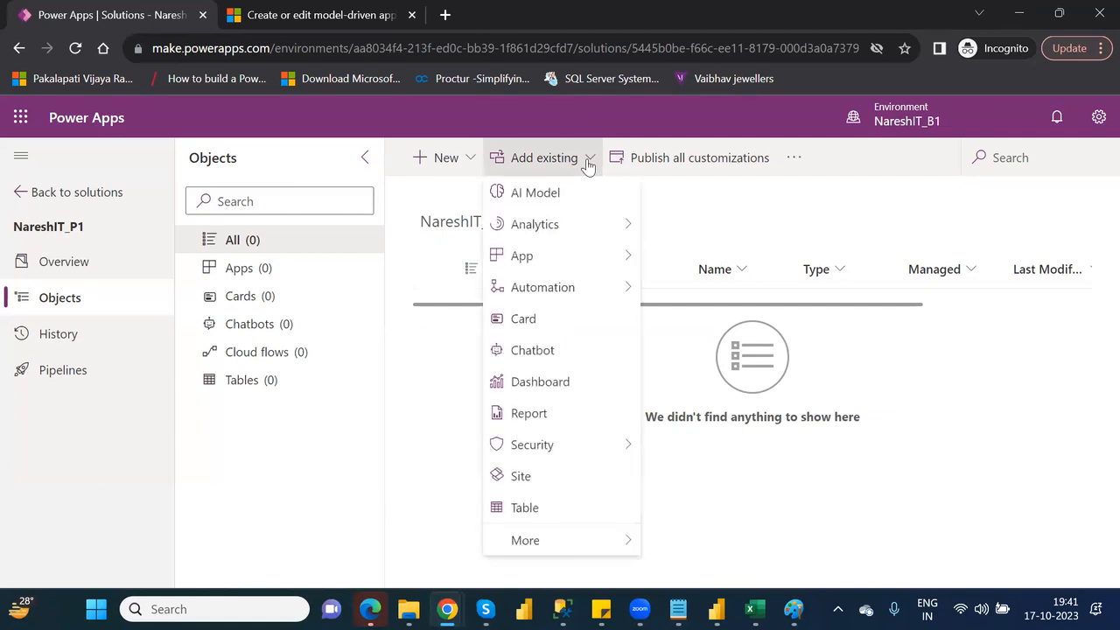
mouse_move(615, 260)
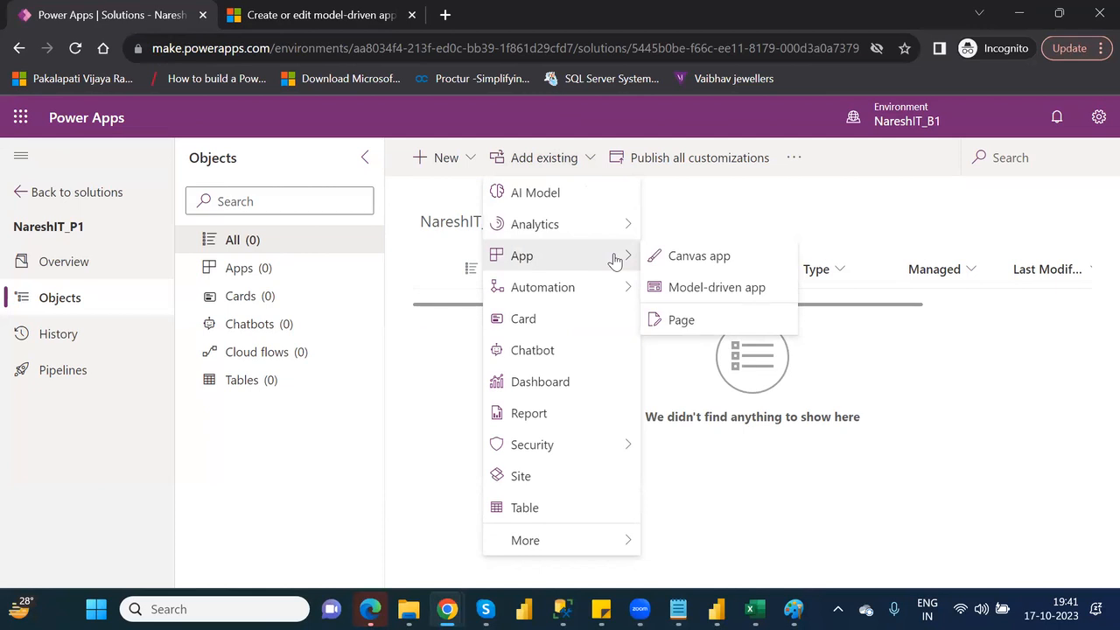
click(698, 258)
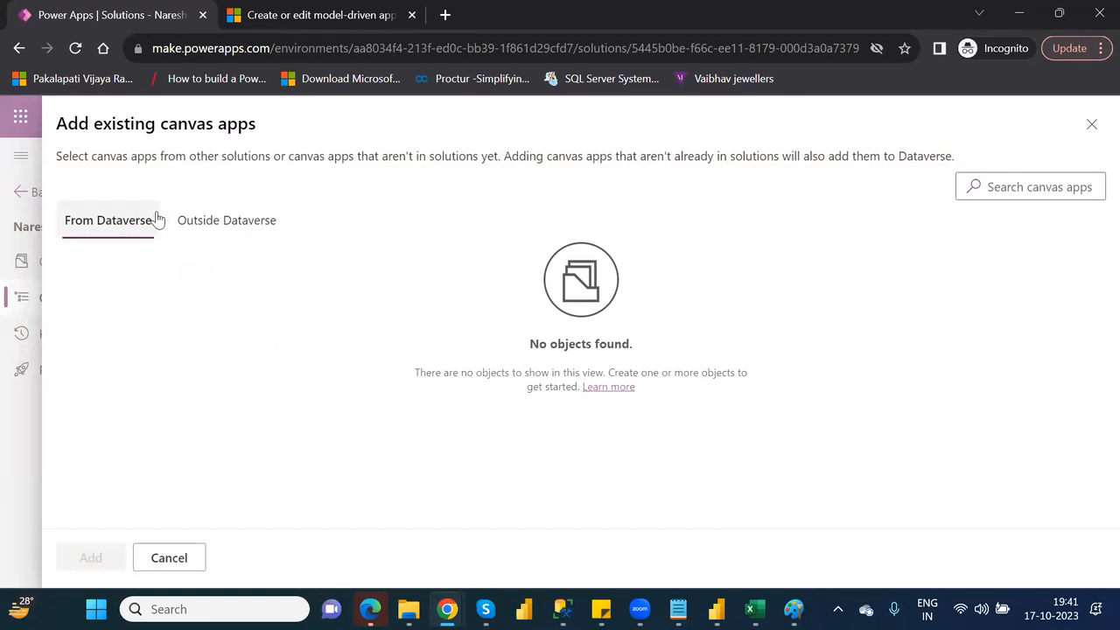
click(213, 229)
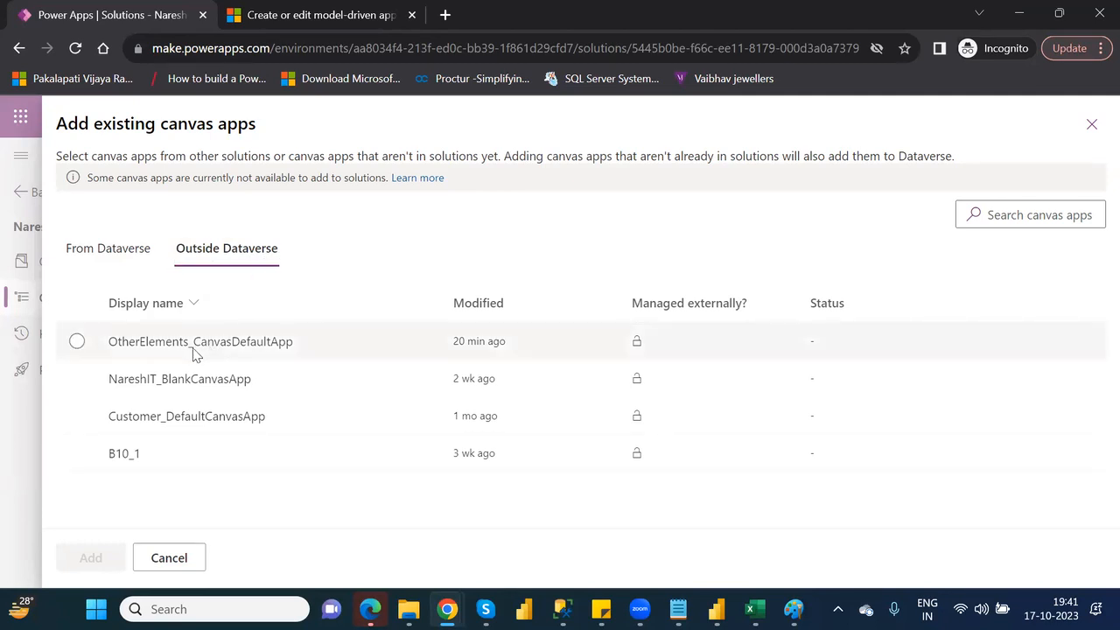
click(78, 342)
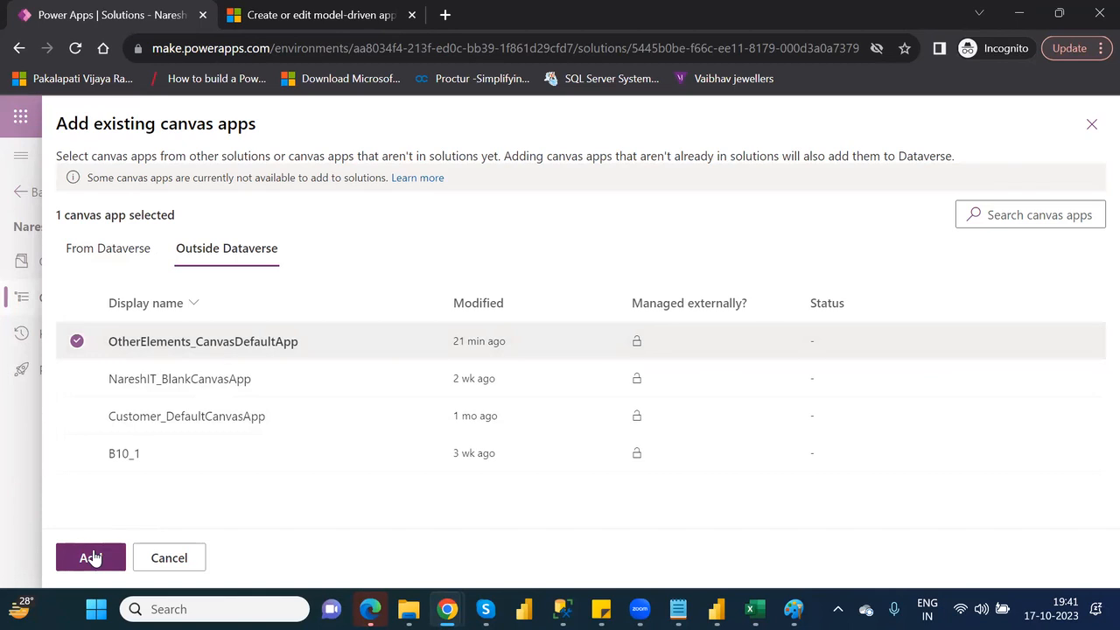
click(77, 377)
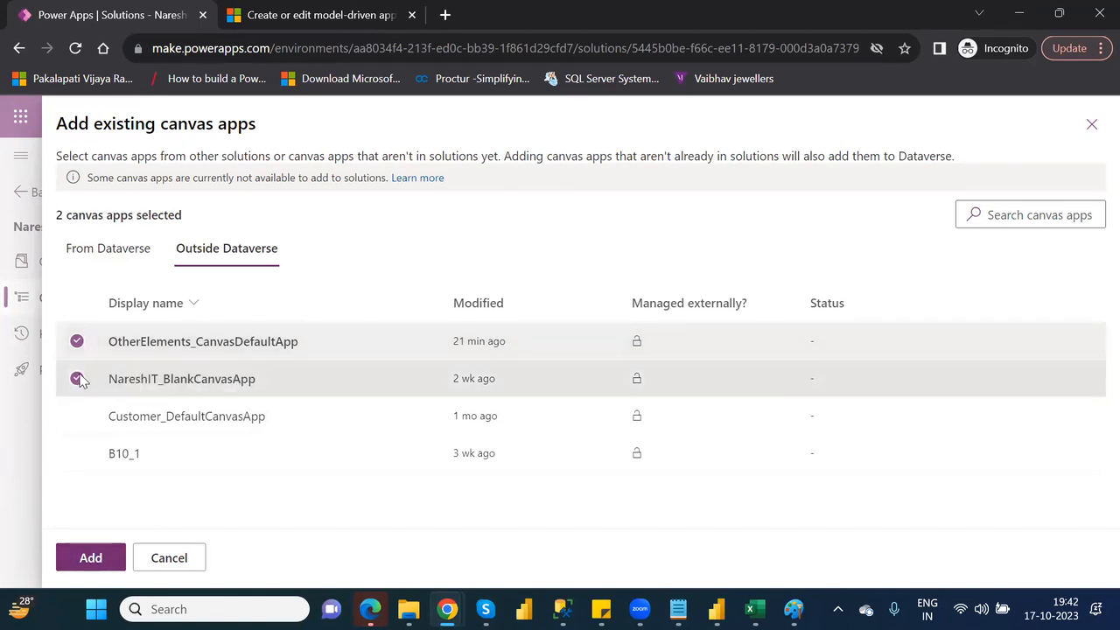
click(77, 378)
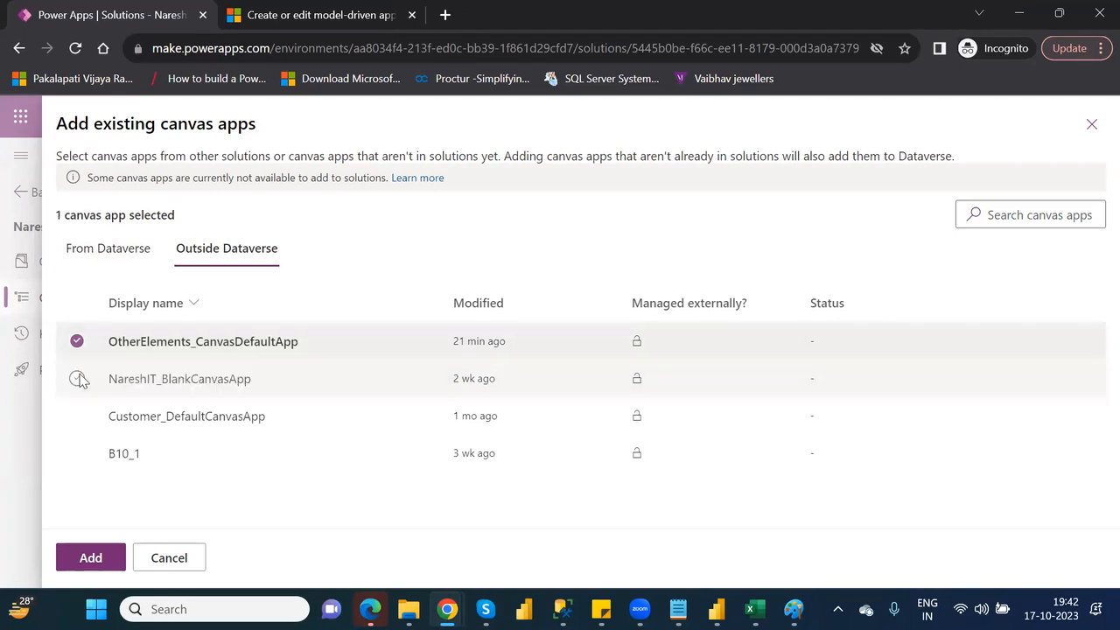
click(92, 558)
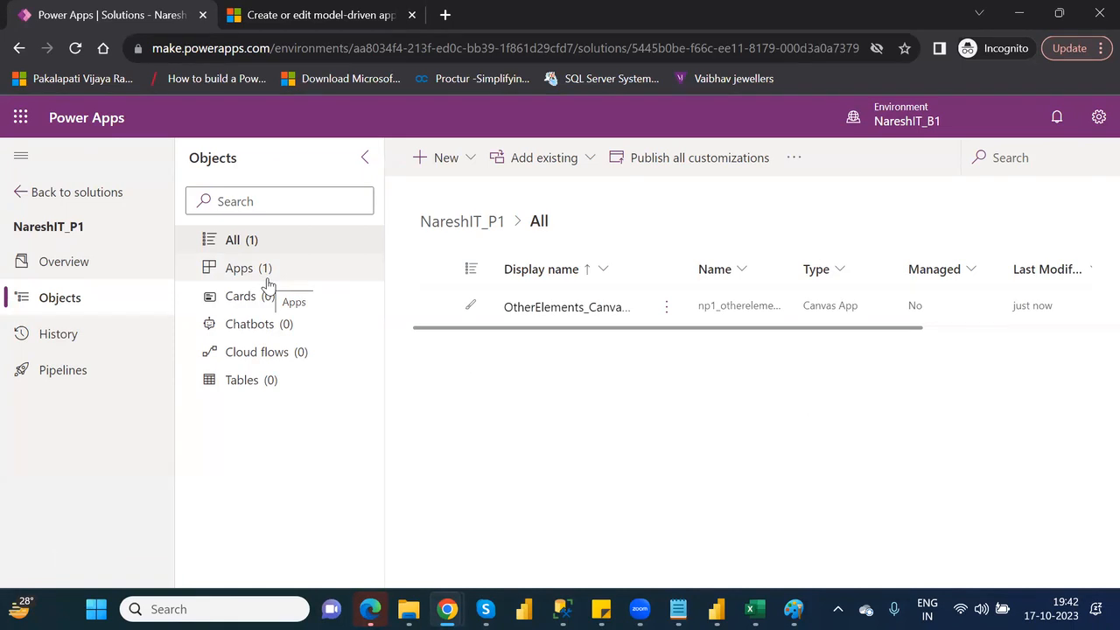
Show the solution's tables, start adding an existing table, and search the available tables for "custom"
click(261, 381)
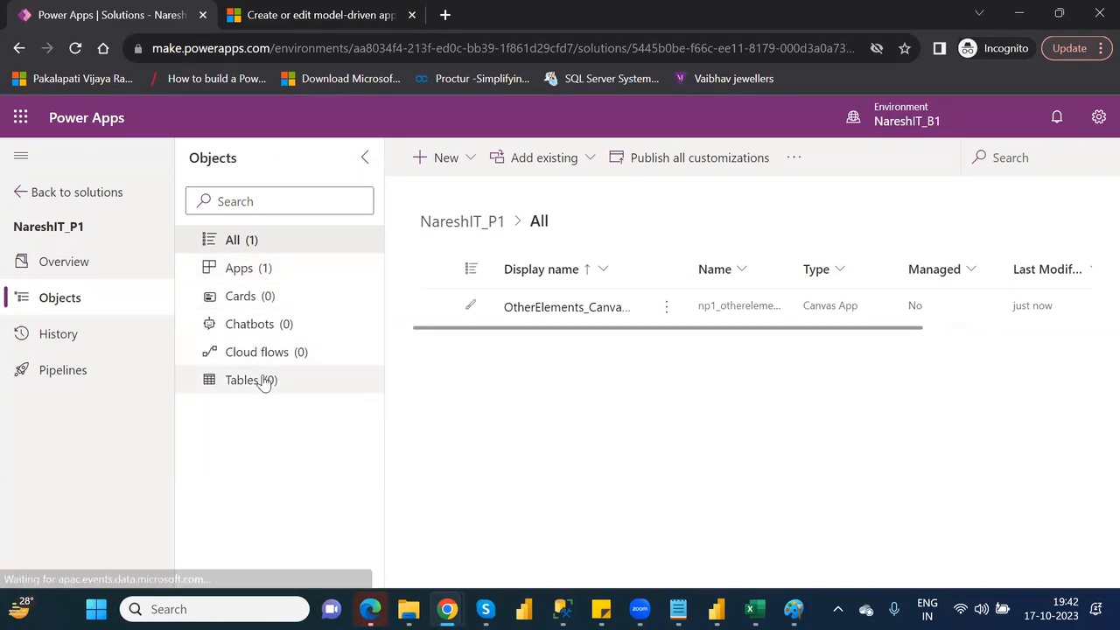
click(568, 158)
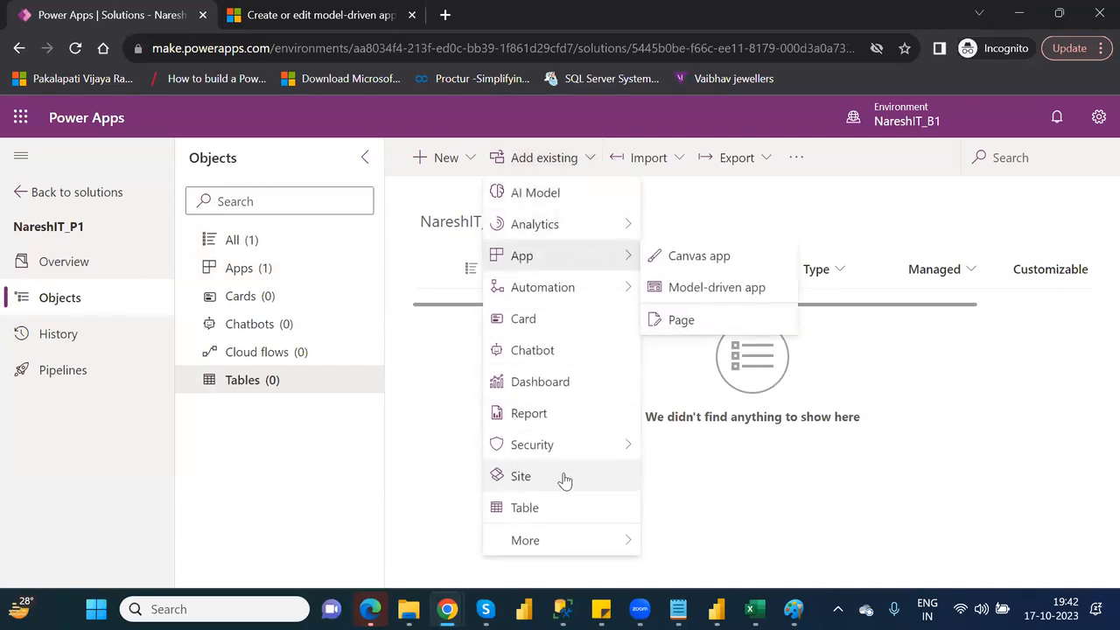
click(554, 509)
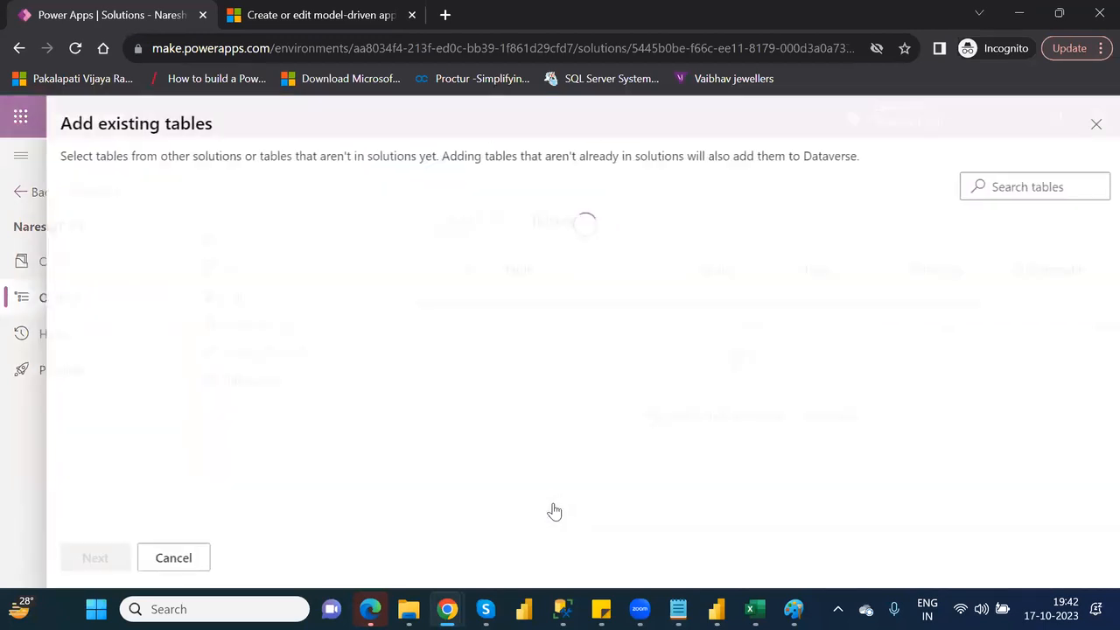
click(989, 187)
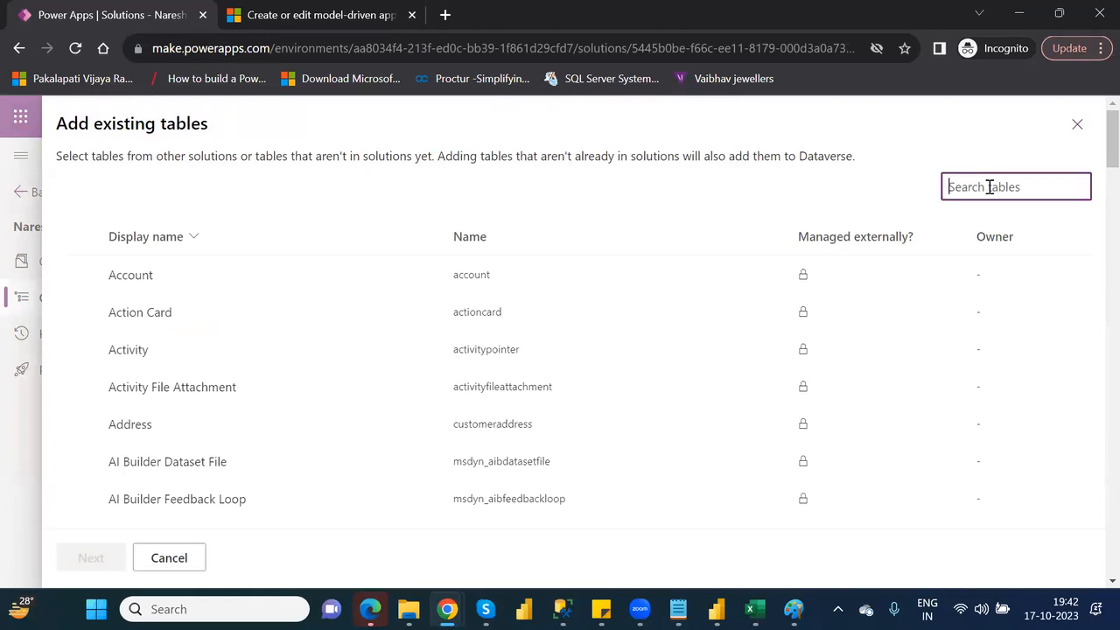
text(fina)
key(BackSpace)
key(BackSpace)
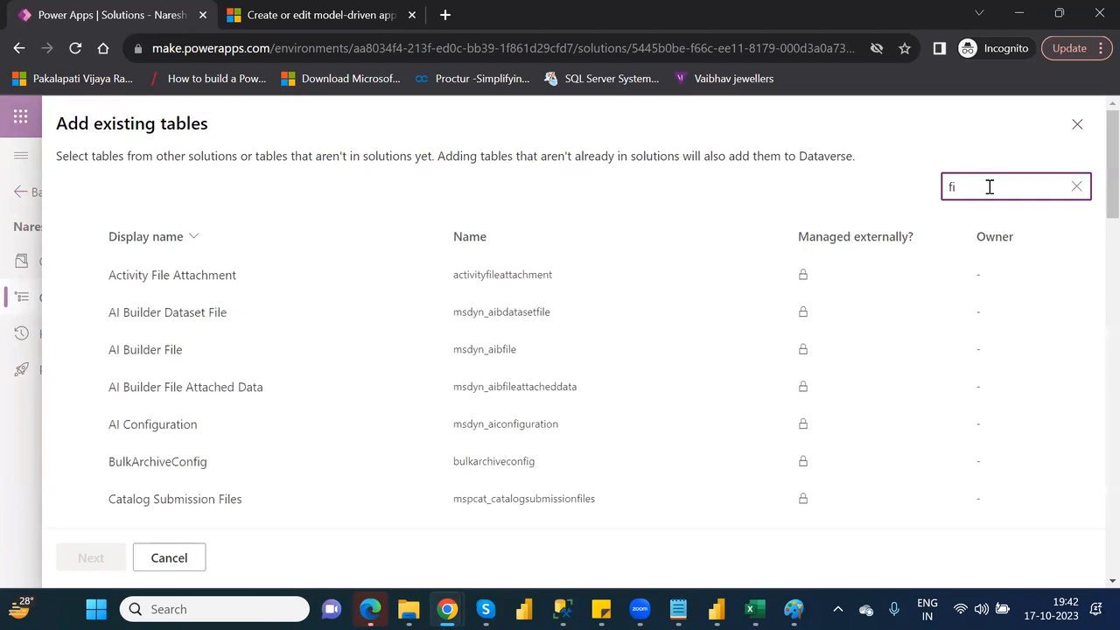
key(BackSpace)
key(BackSpace)
text(cus)
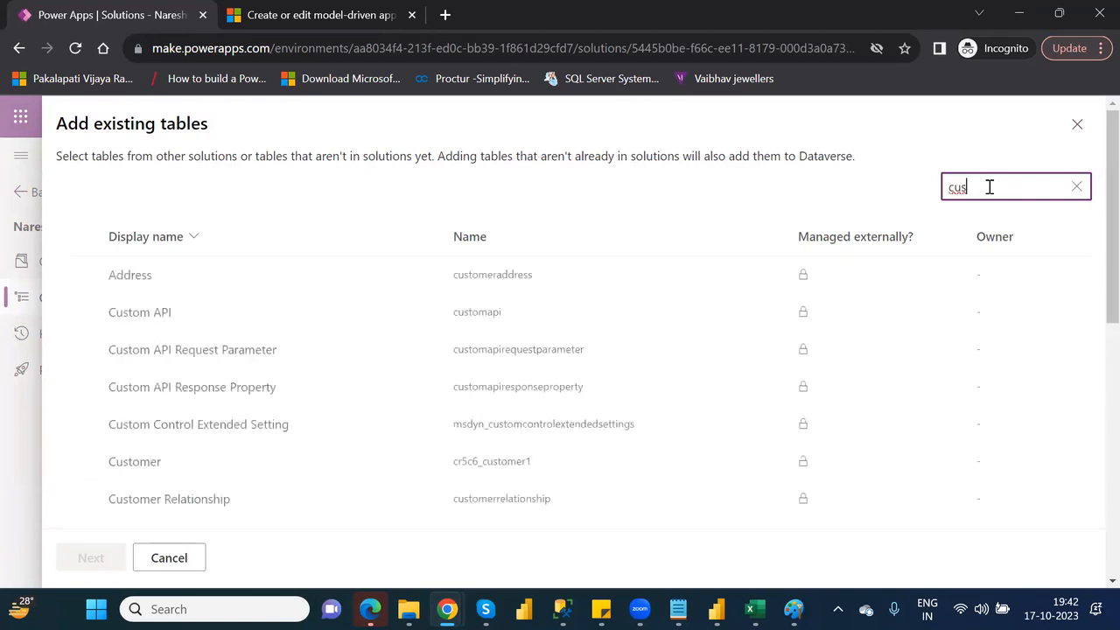
text(tom)
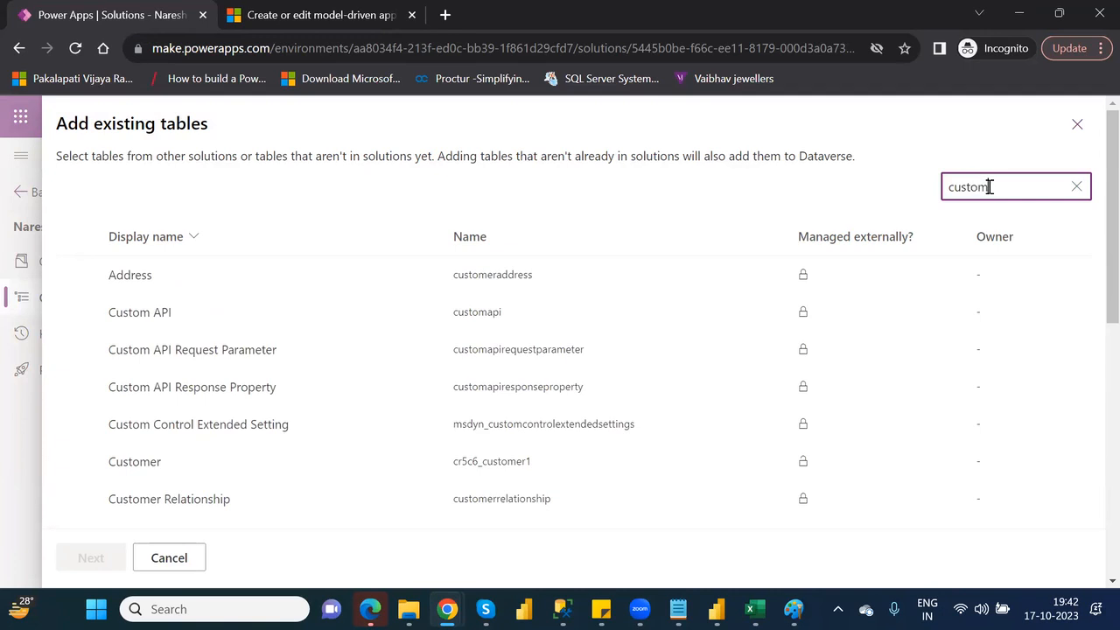
Add the Customer table with the name cr5c6_customer1 to the solution
click(77, 462)
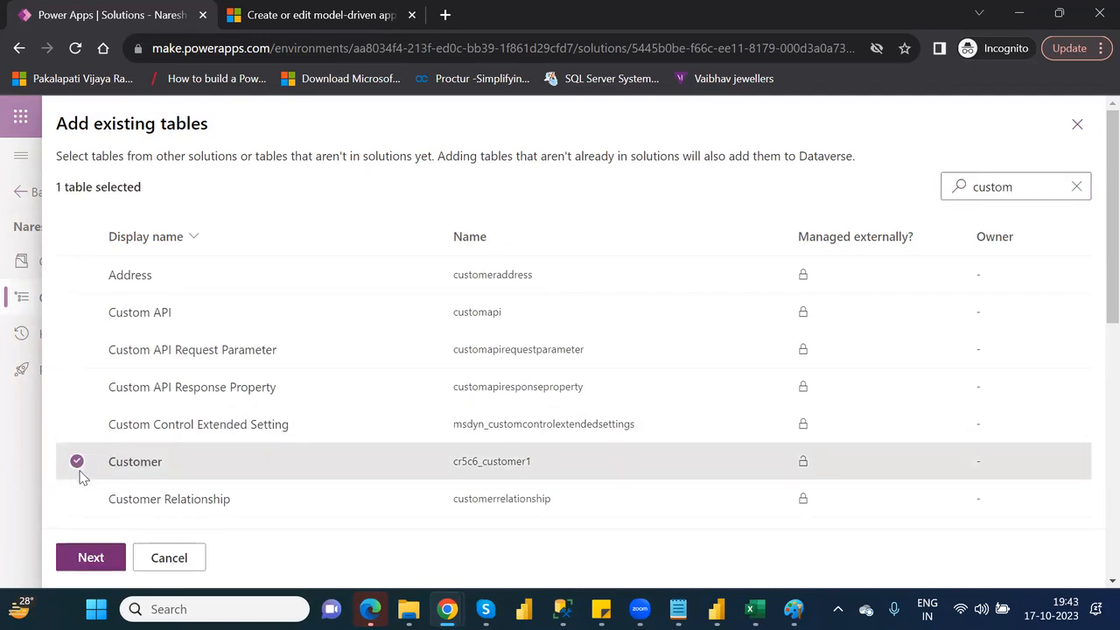
click(98, 557)
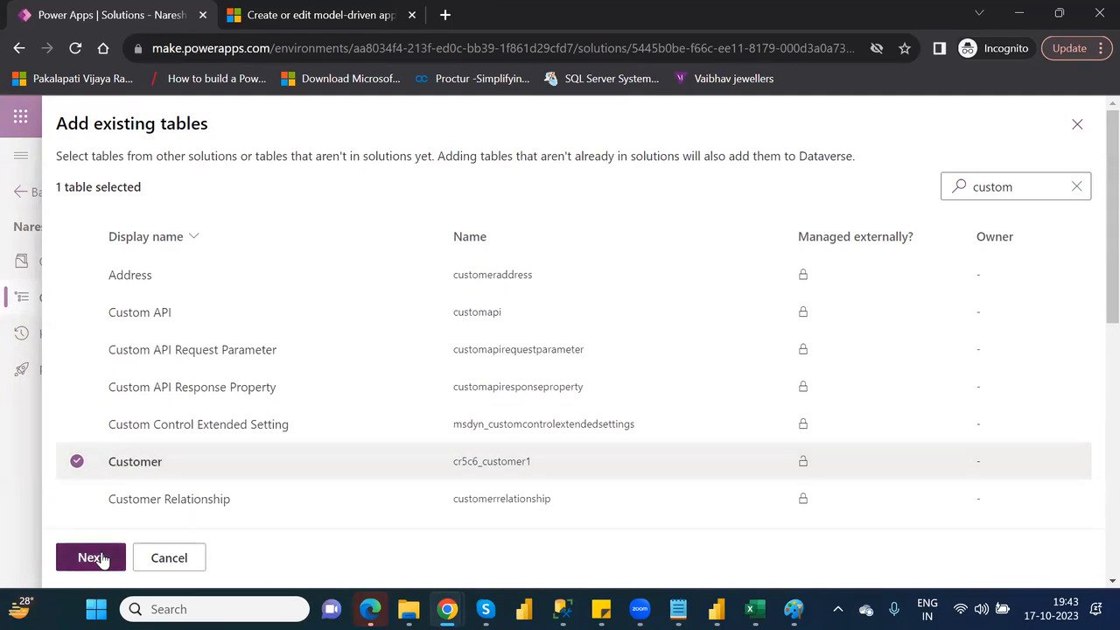
click(94, 558)
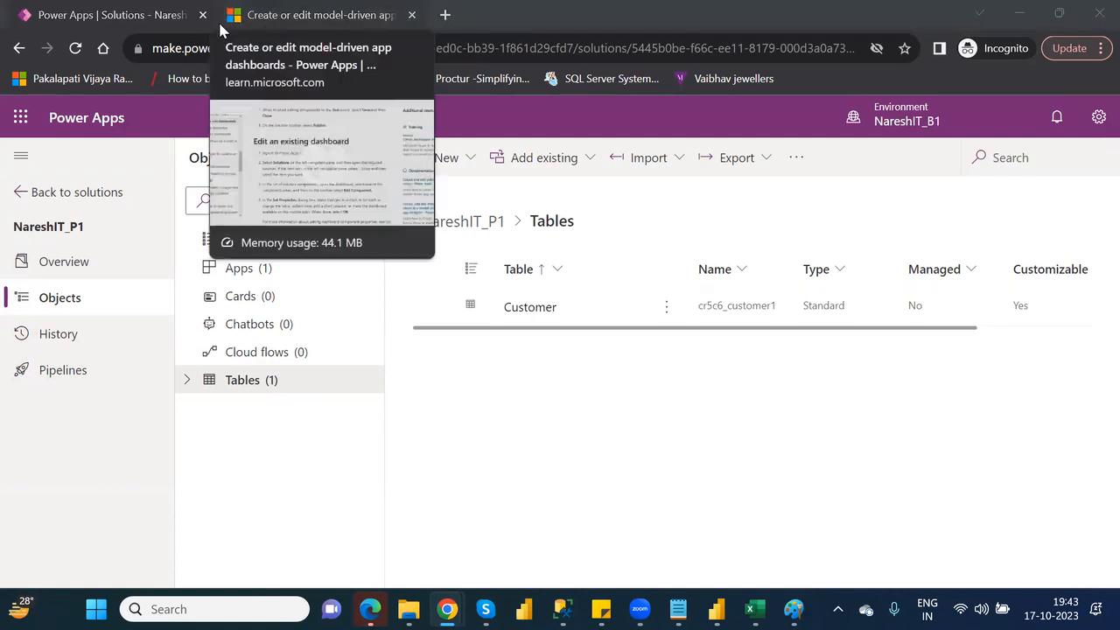
Search the web for "powerapps login" in the documentation tab and sign in to Power Apps from Microsoft's product site
click(344, 20)
click(392, 50)
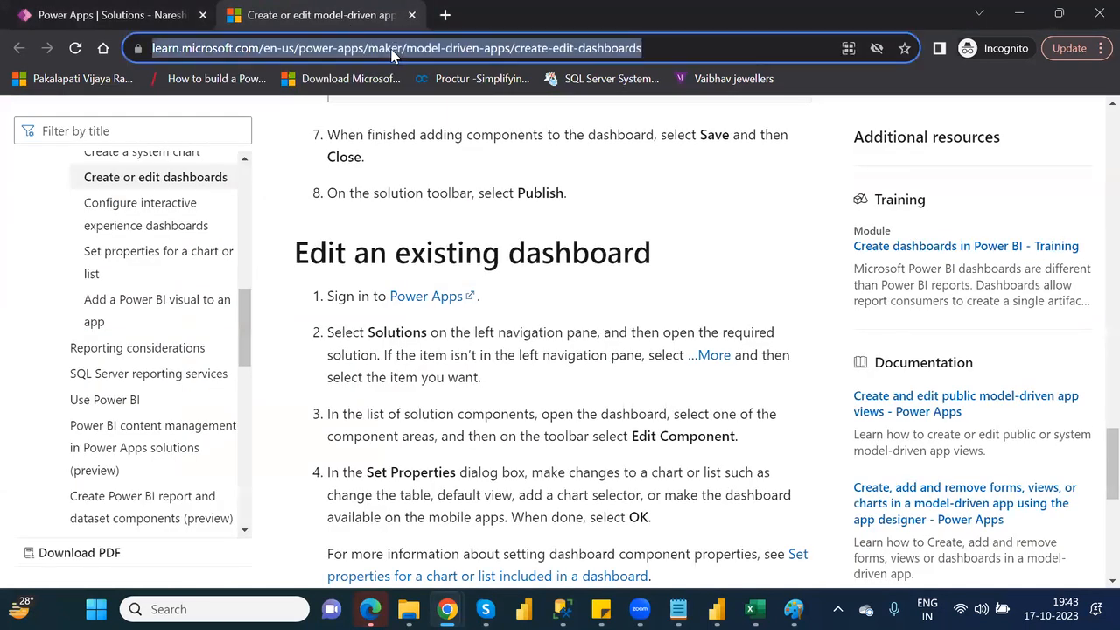
text(a)
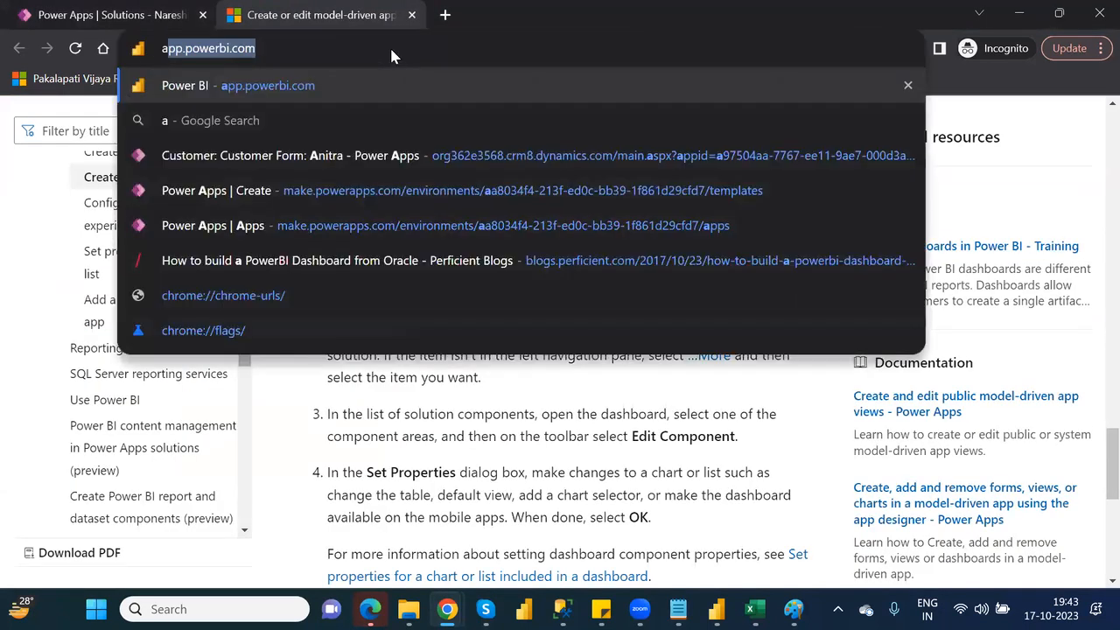
key(BackSpace)
key(BackSpace)
text(p)
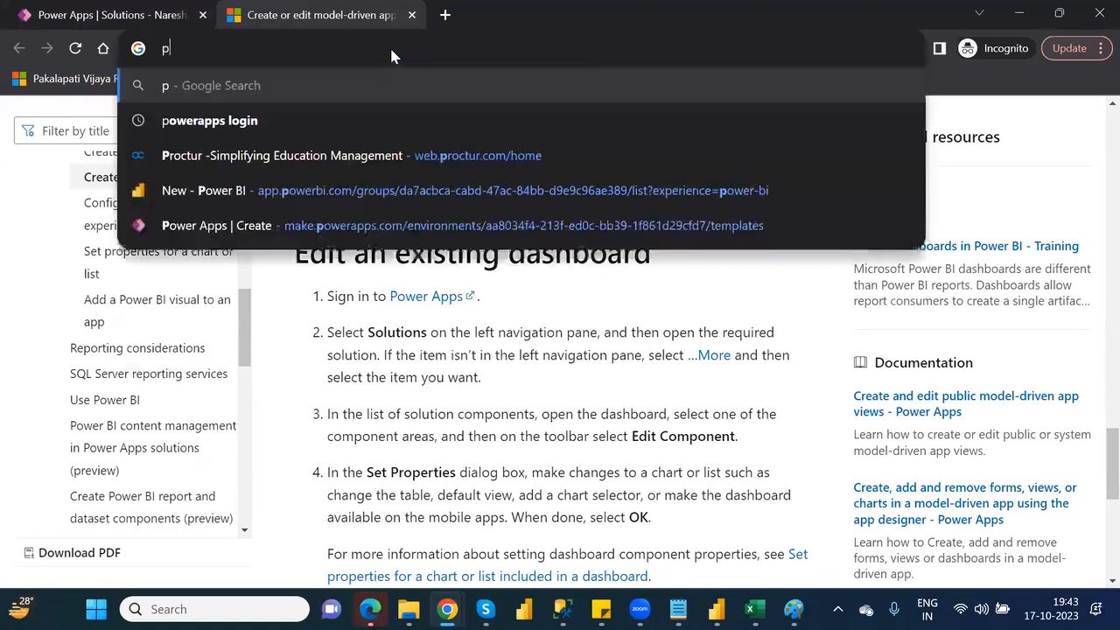
text(ower)
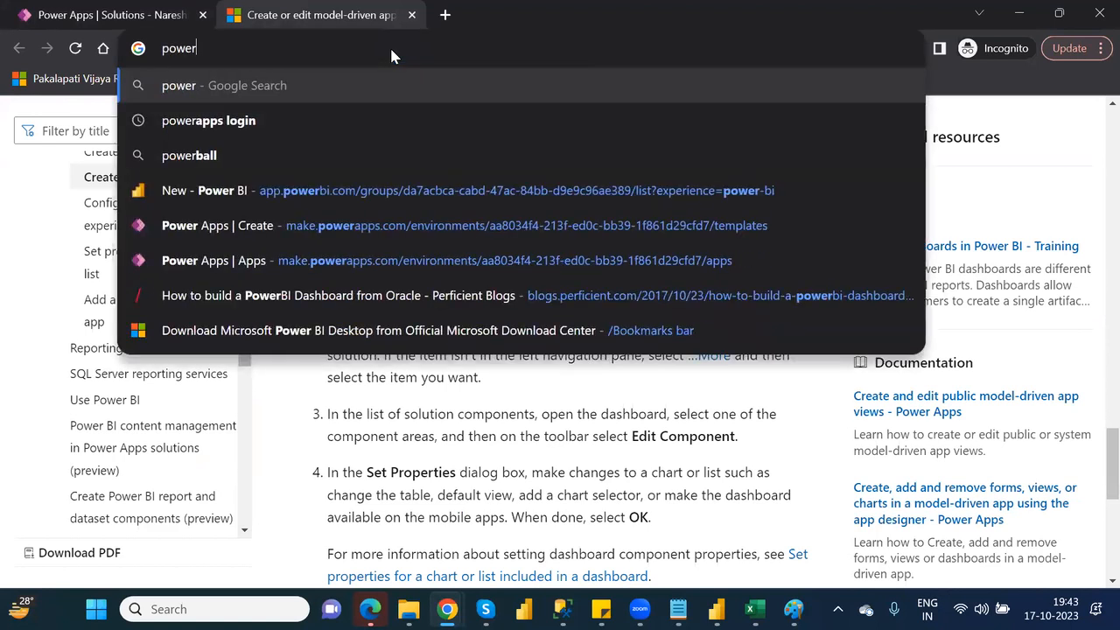
key(Down)
key(Return)
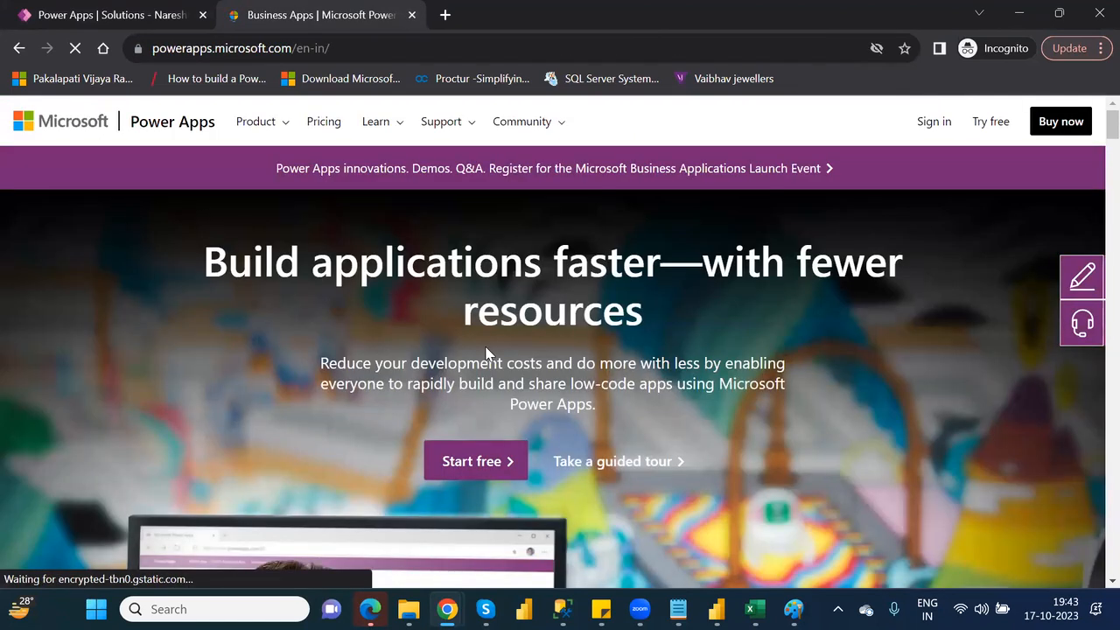
click(932, 121)
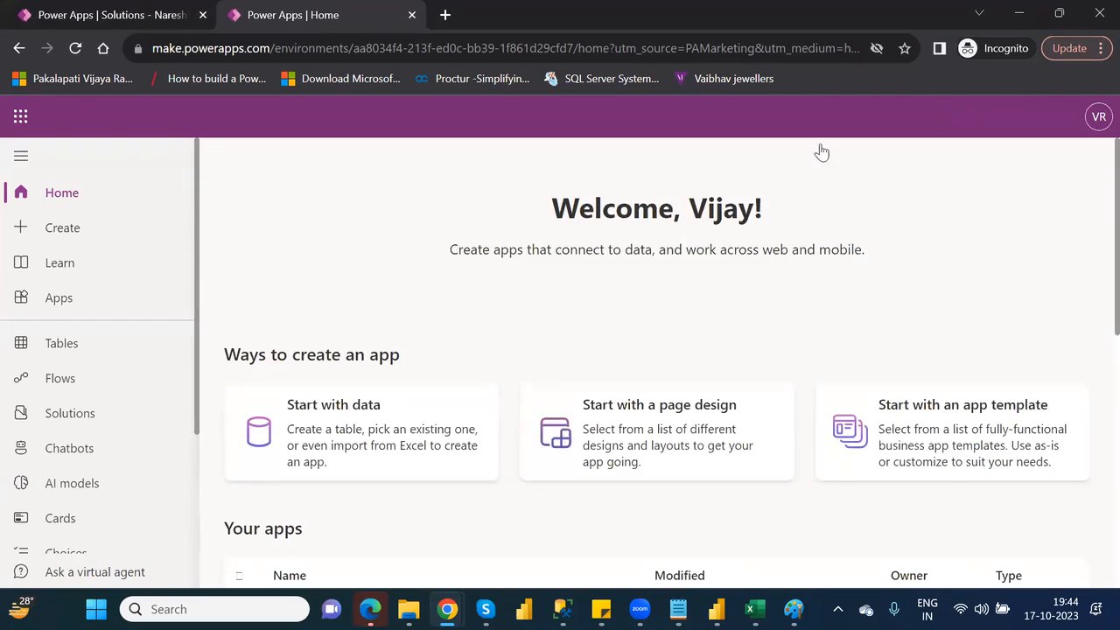
Create a new Dataverse table by uploading the Excel file Financial Data from the personal OneDrive folder
click(78, 346)
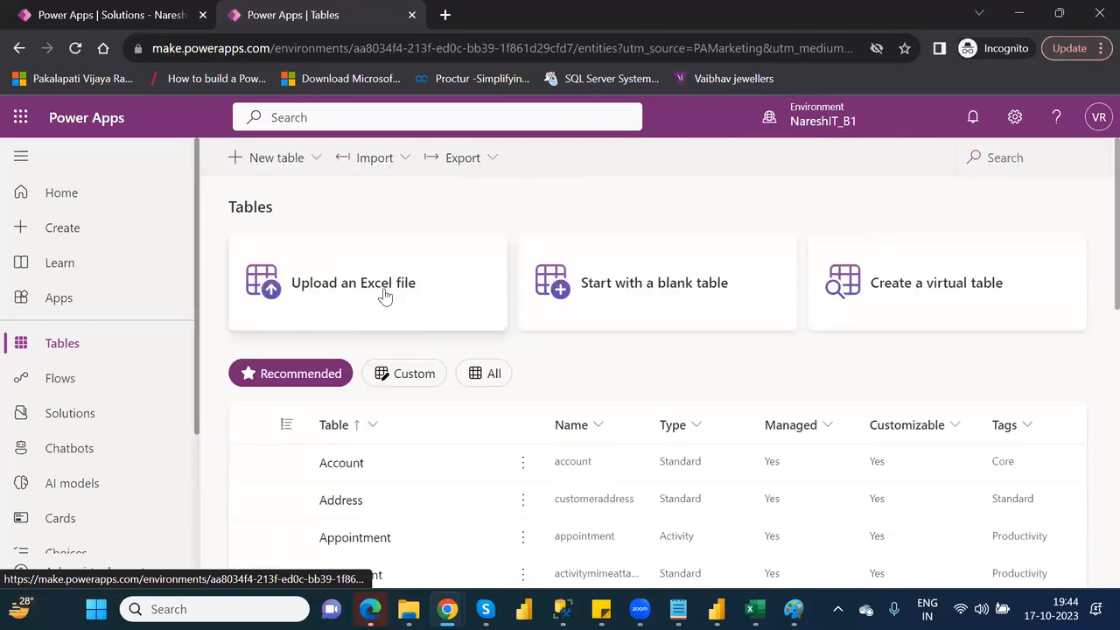
click(385, 295)
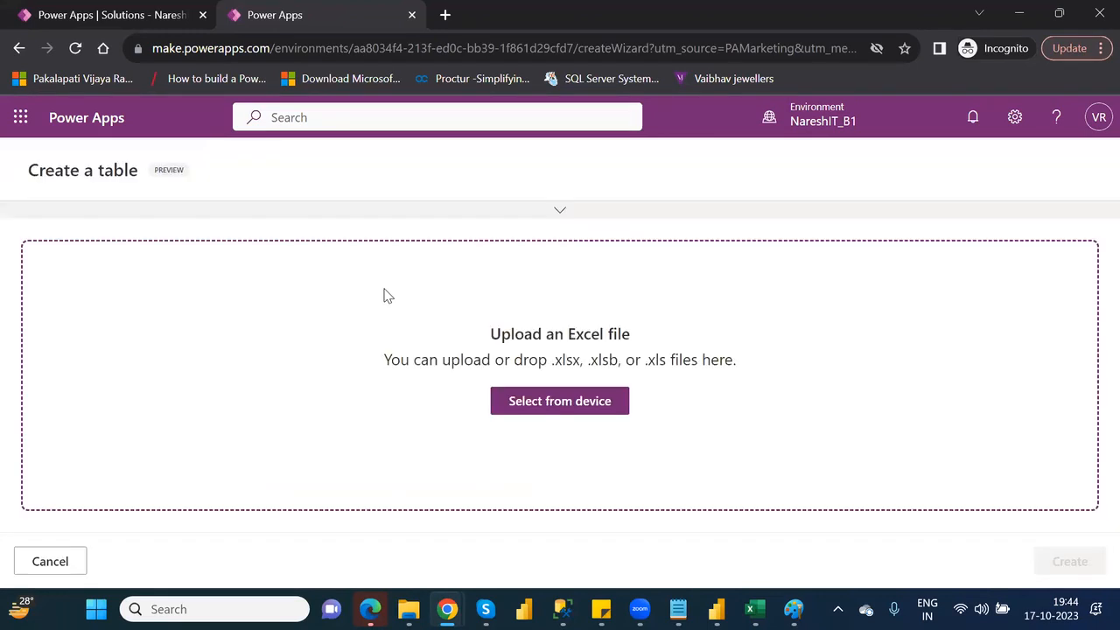
click(541, 402)
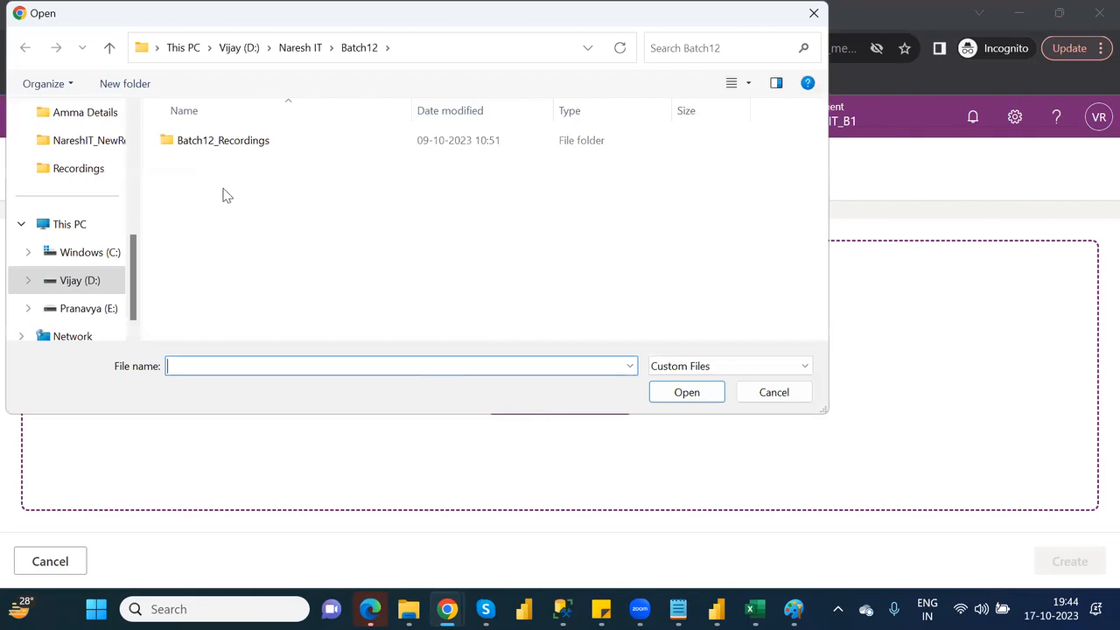
scroll(134, 131, up, 3)
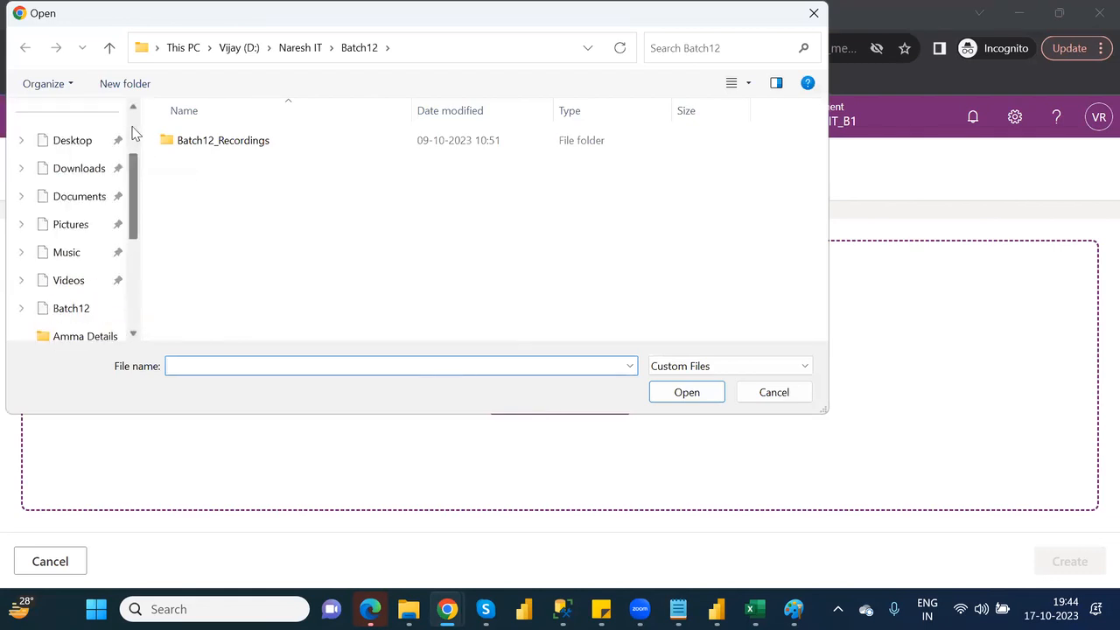
scroll(137, 126, up, 3)
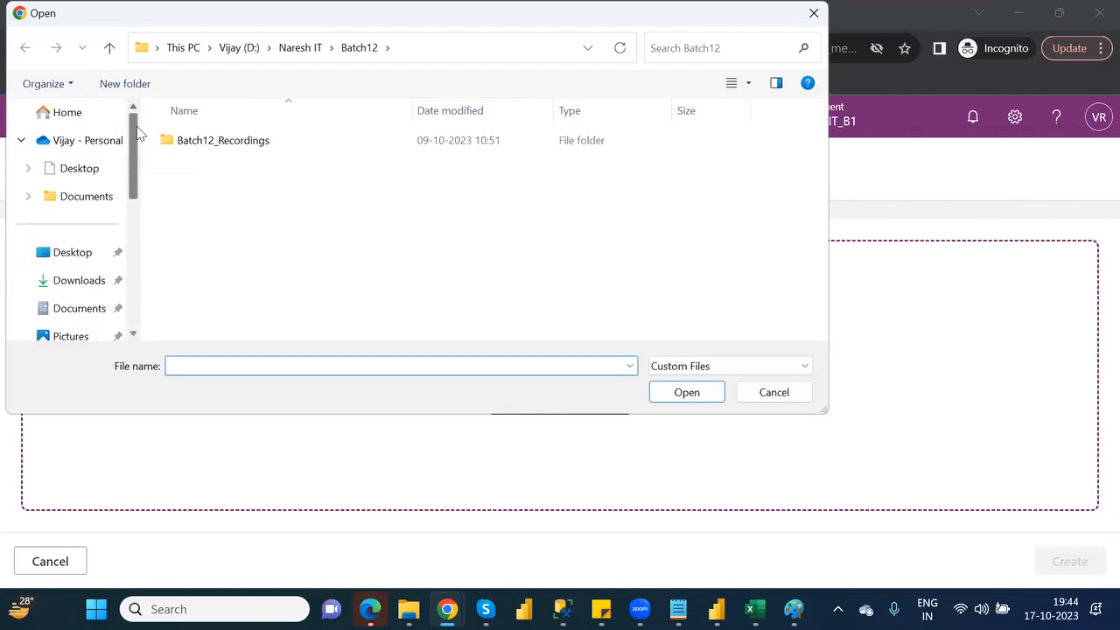
click(81, 146)
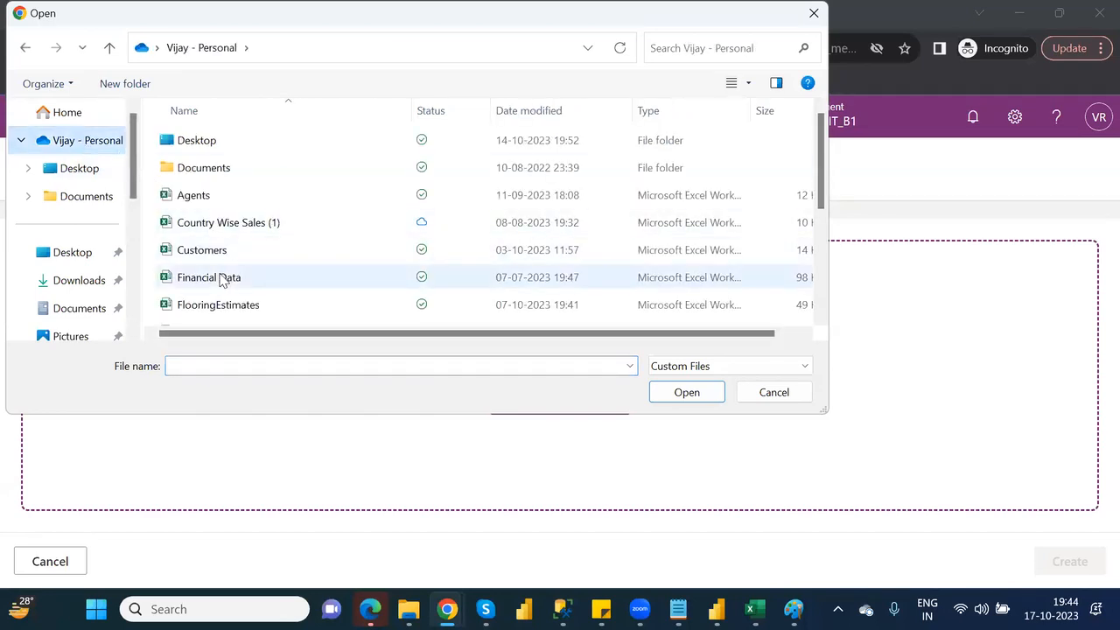
double_click(220, 278)
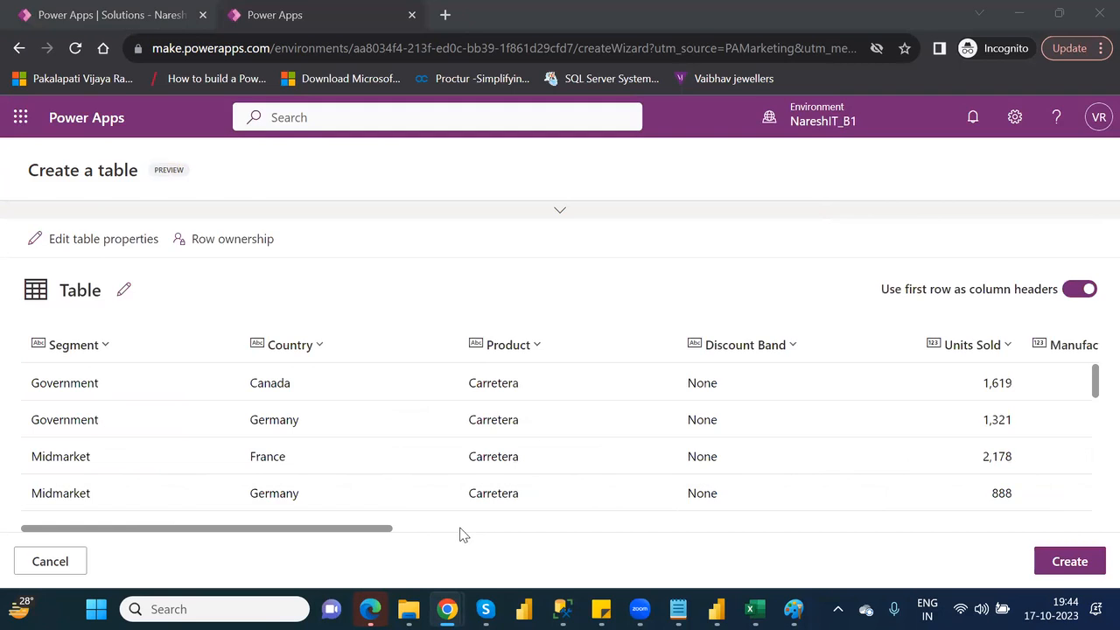
click(1068, 565)
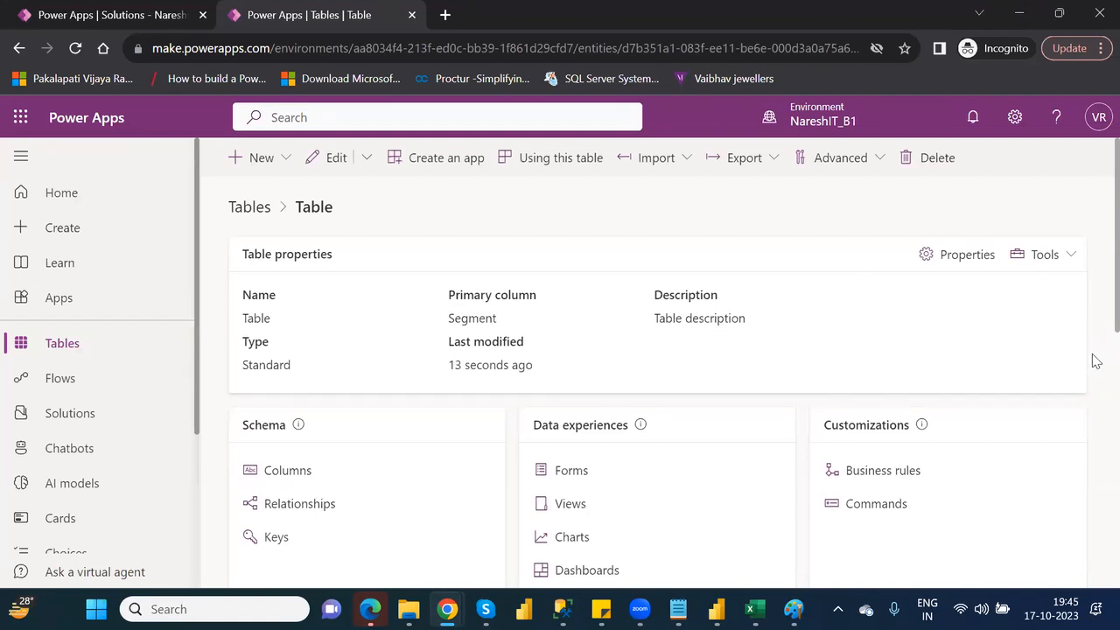
drag(1092, 358, 1095, 426)
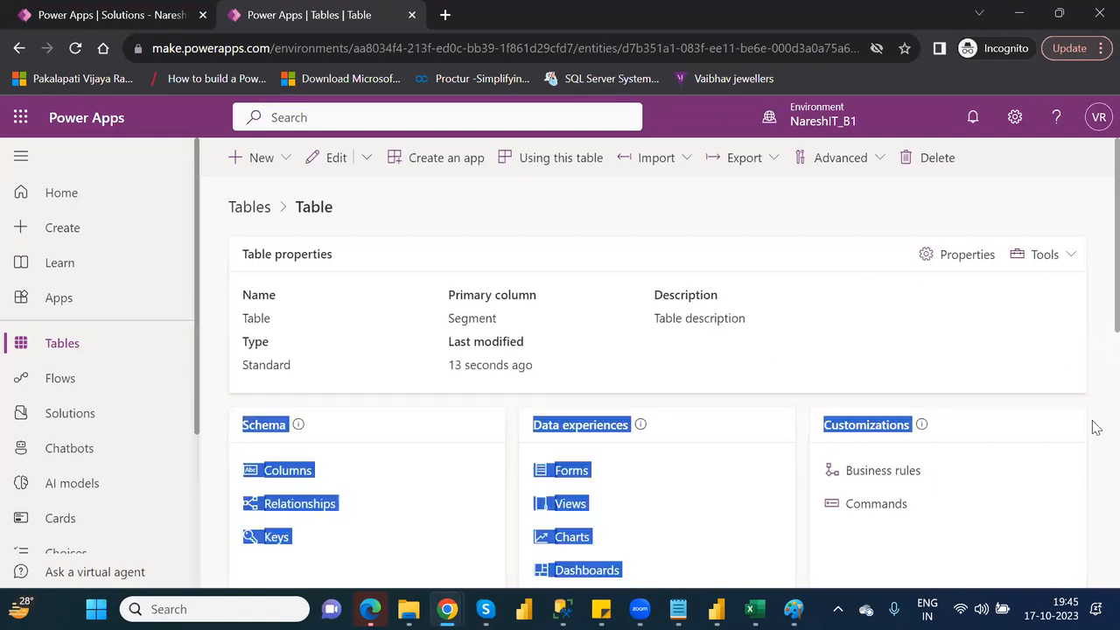
click(1092, 298)
scroll(1095, 315, down, 3)
scroll(1096, 353, up, 3)
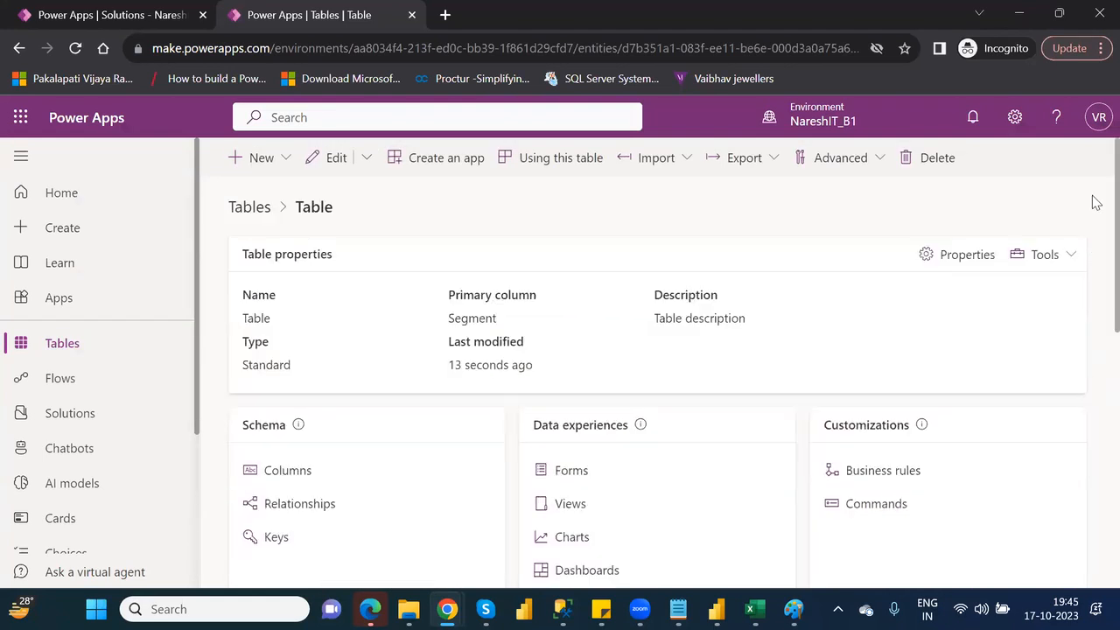
double_click(320, 216)
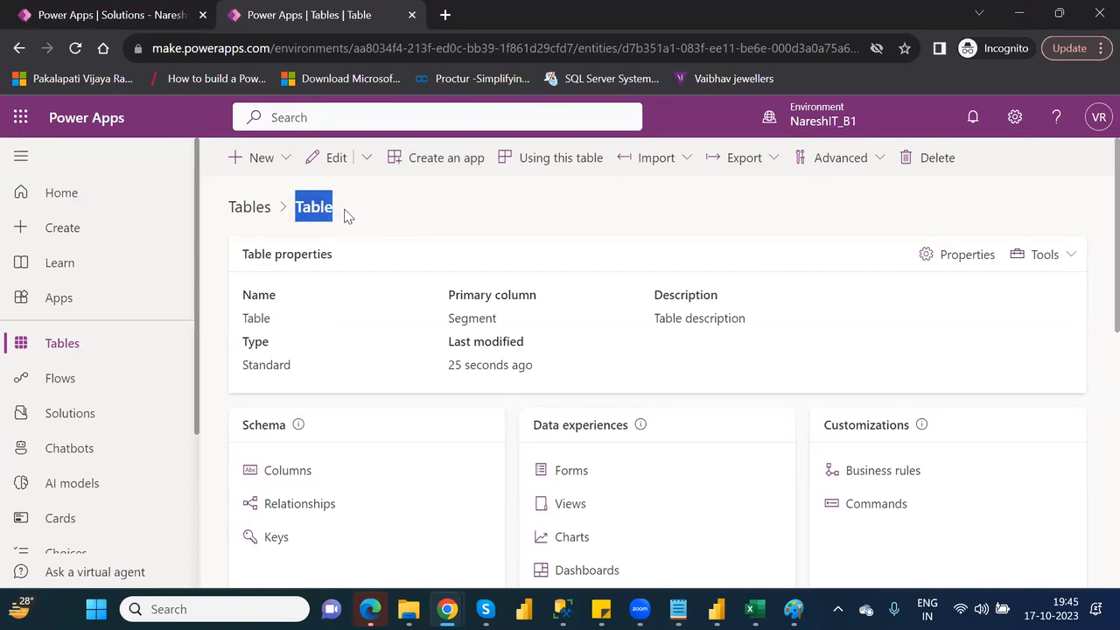
Search the environment's tables for "tab" and change the display name of the table cr5c6_table to FinancialData
click(65, 344)
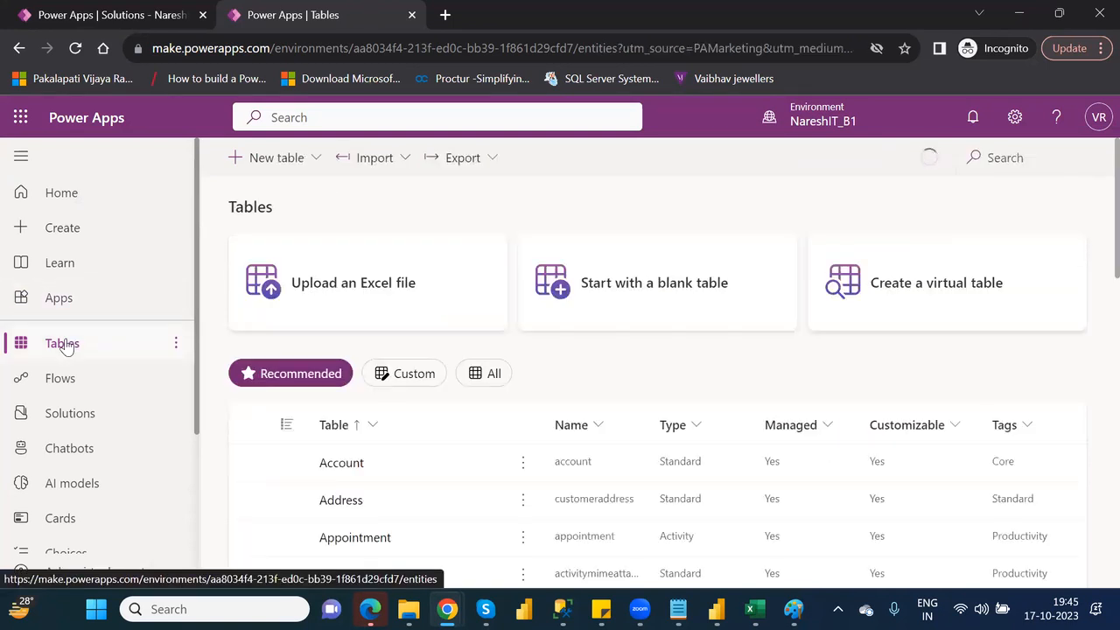
click(1004, 153)
text(tab)
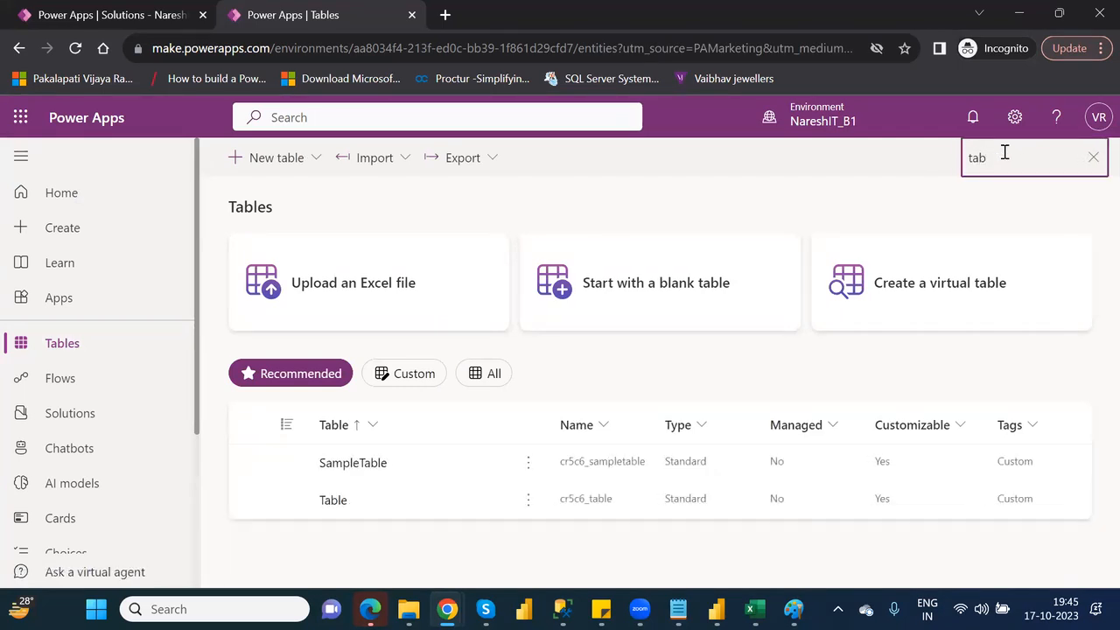
click(527, 504)
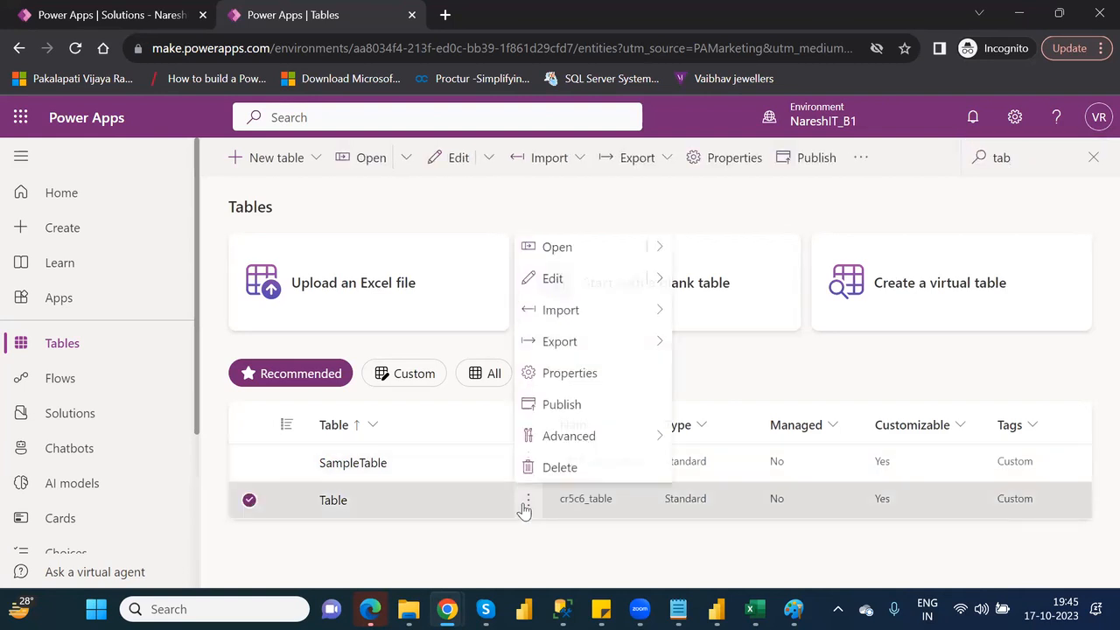
click(570, 373)
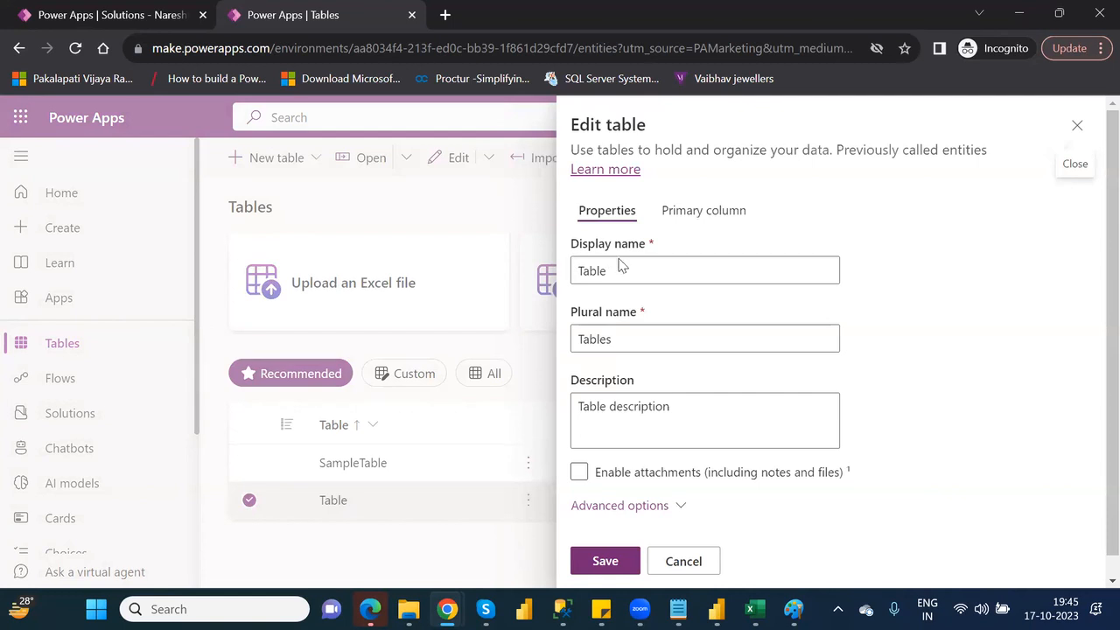
double_click(588, 274)
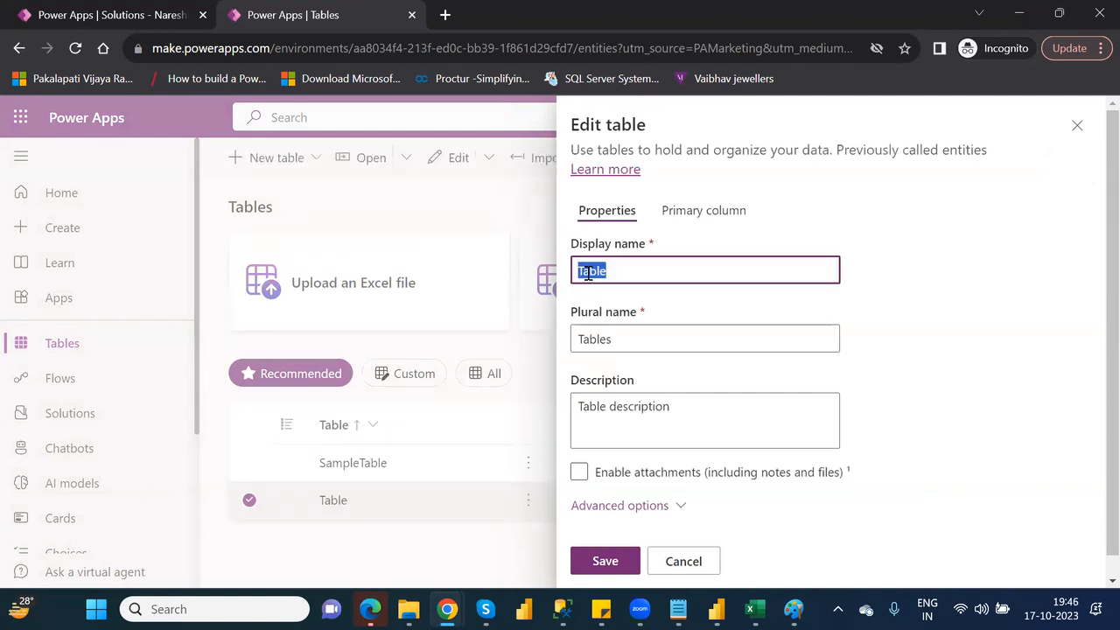
text(FinancialData)
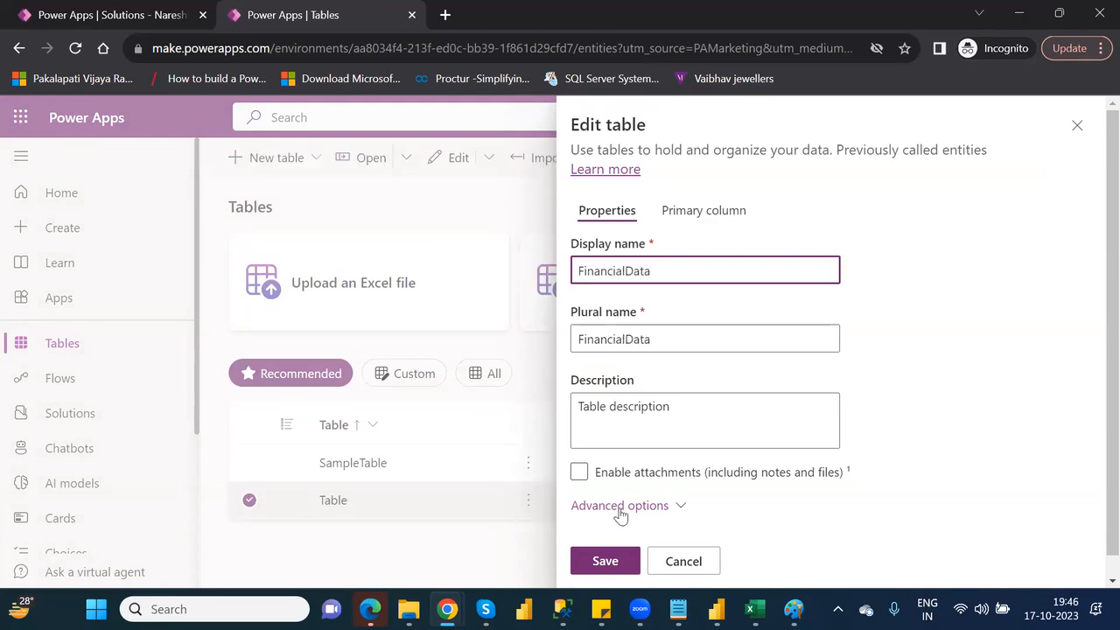
click(603, 557)
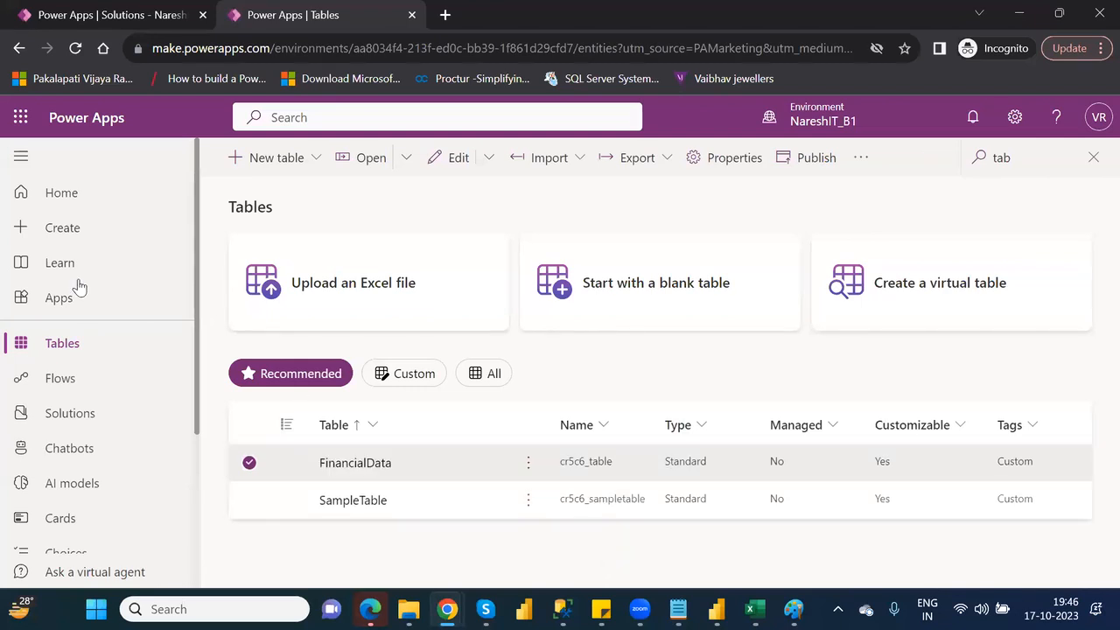
Open the NareshIT_P1 solution from the list of solutions and show its tables
click(79, 418)
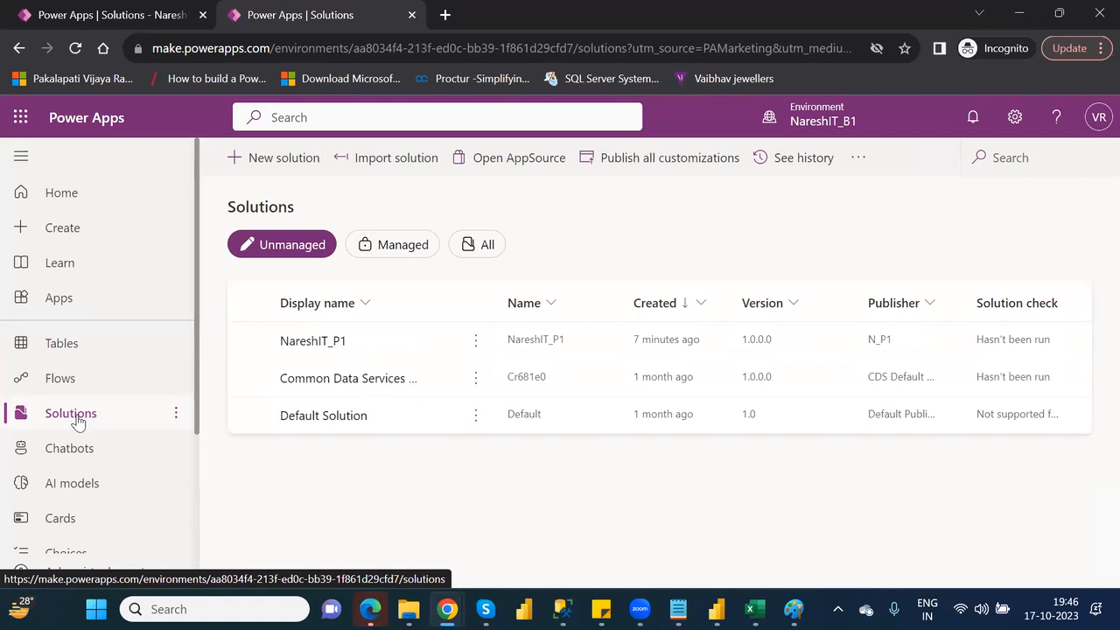
click(318, 341)
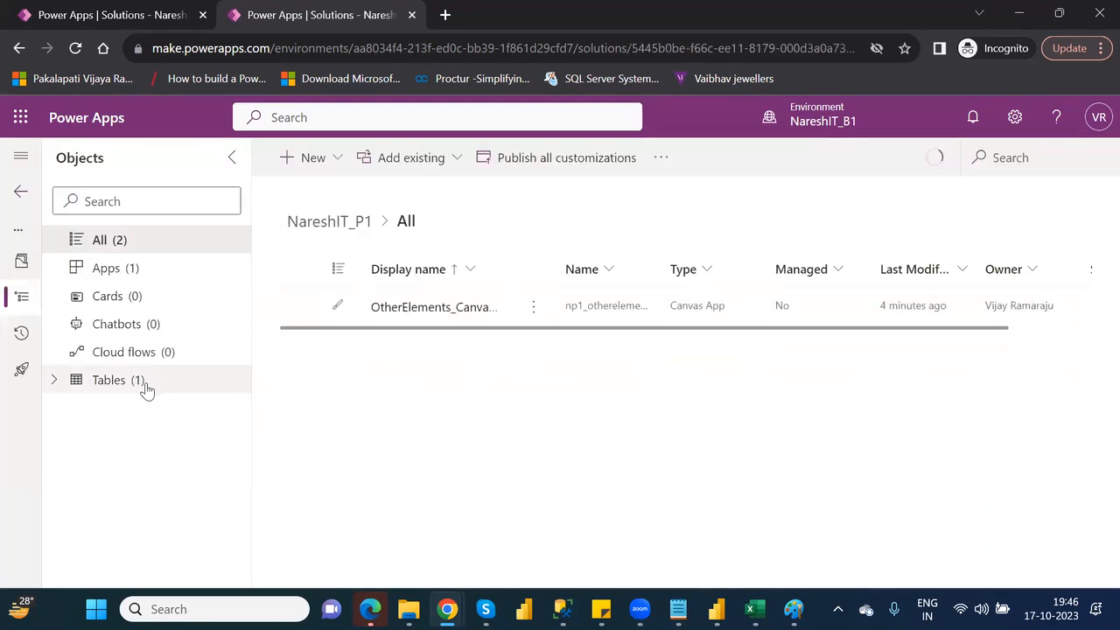
click(114, 380)
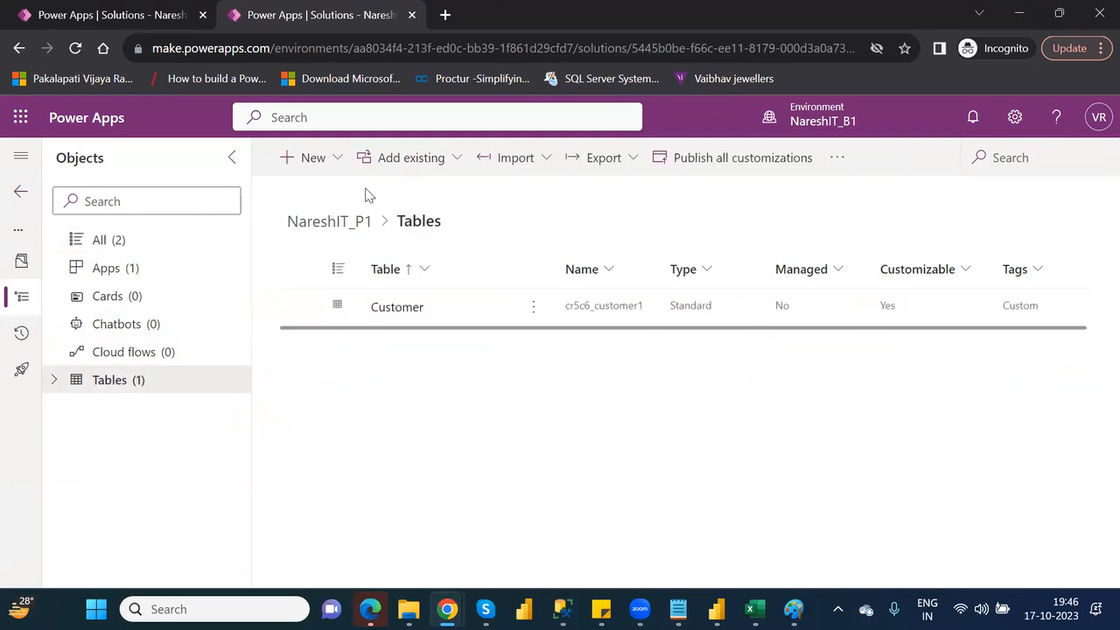
Search the existing tables for "fina" and add the FinancialData table to the solution without selecting any objects
click(449, 166)
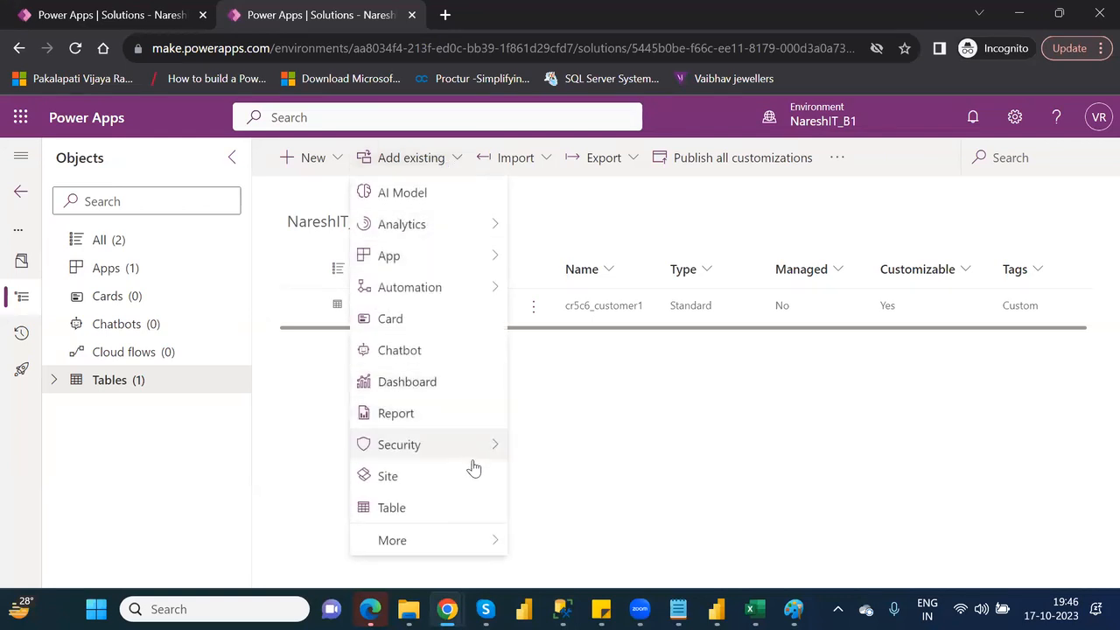
click(468, 516)
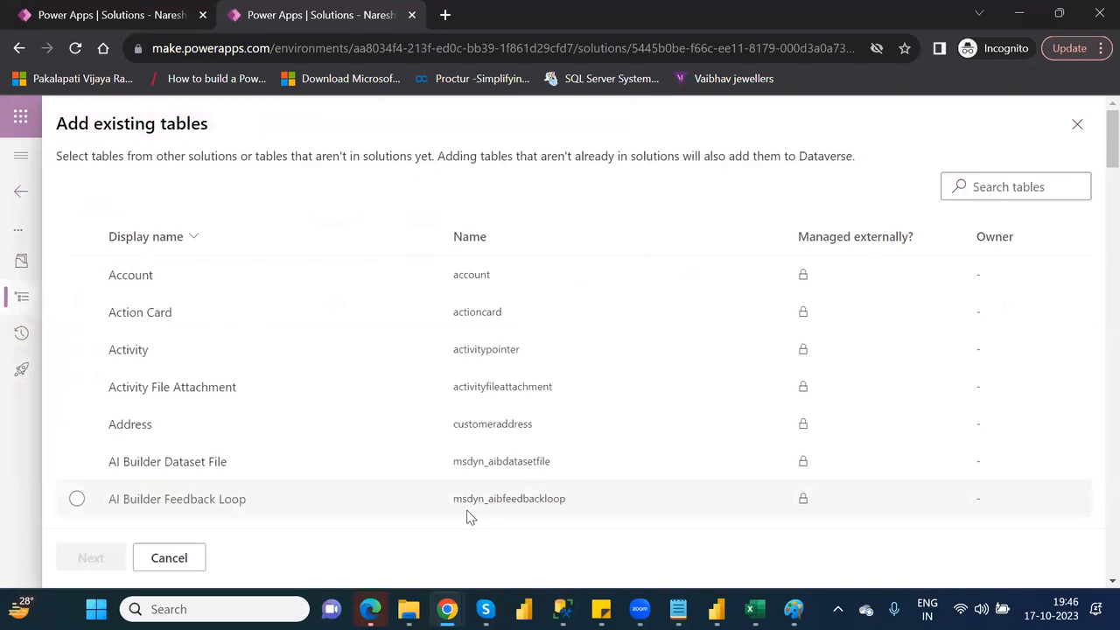
click(1004, 186)
text(fina)
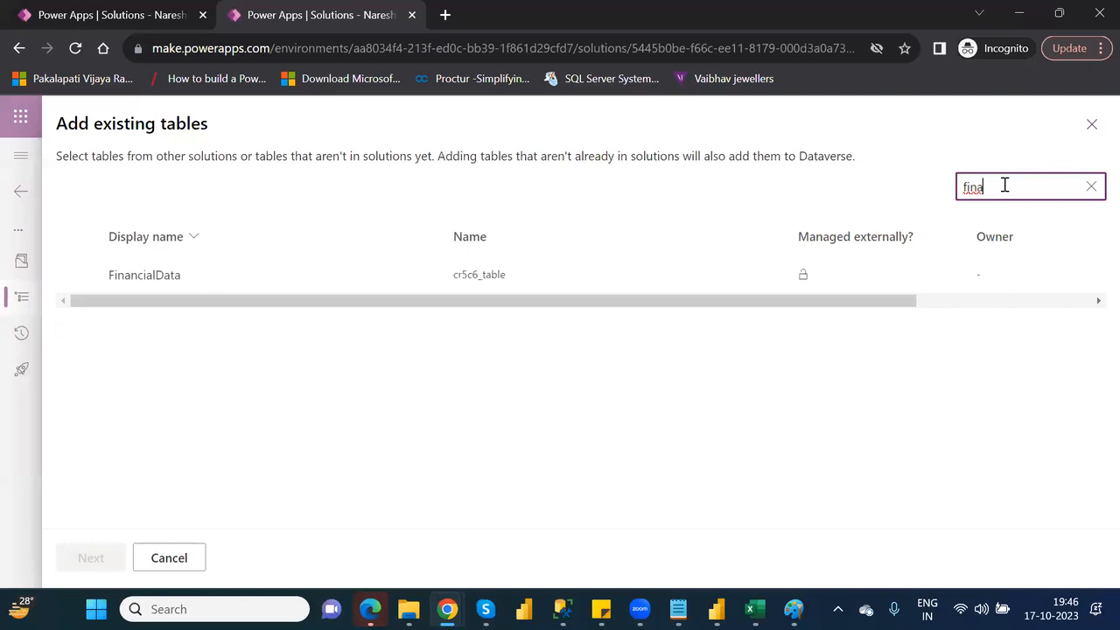
click(81, 274)
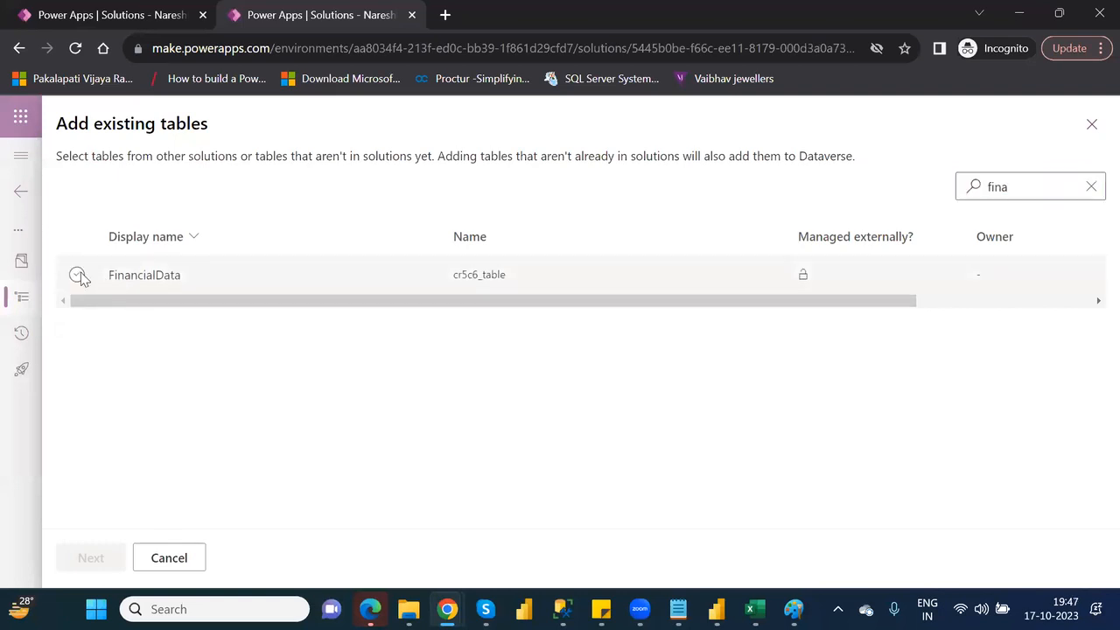
click(85, 558)
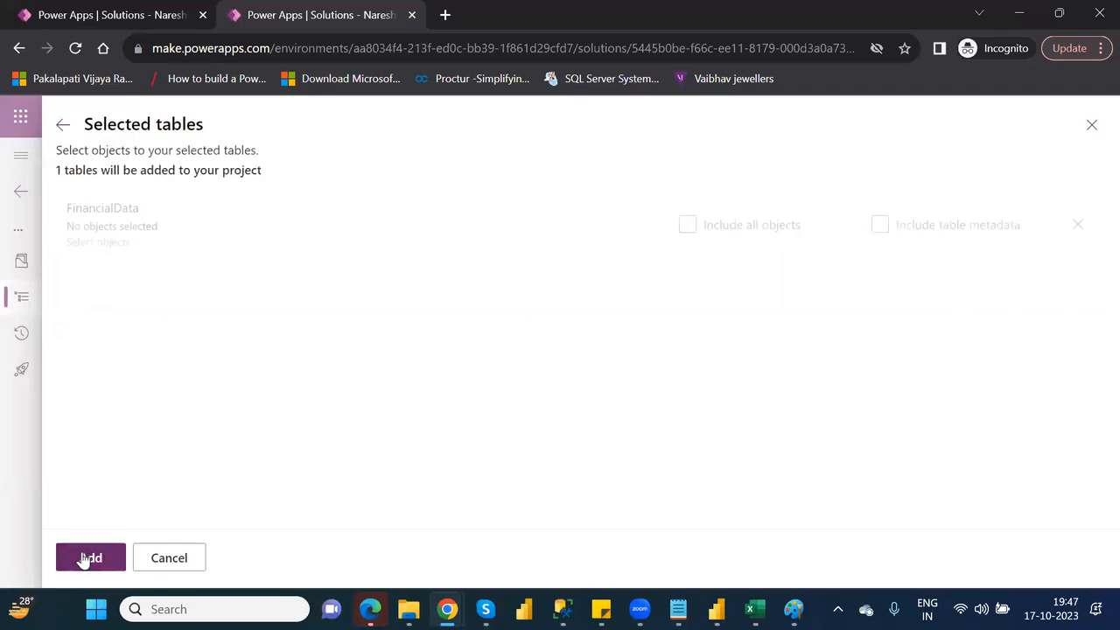
click(87, 558)
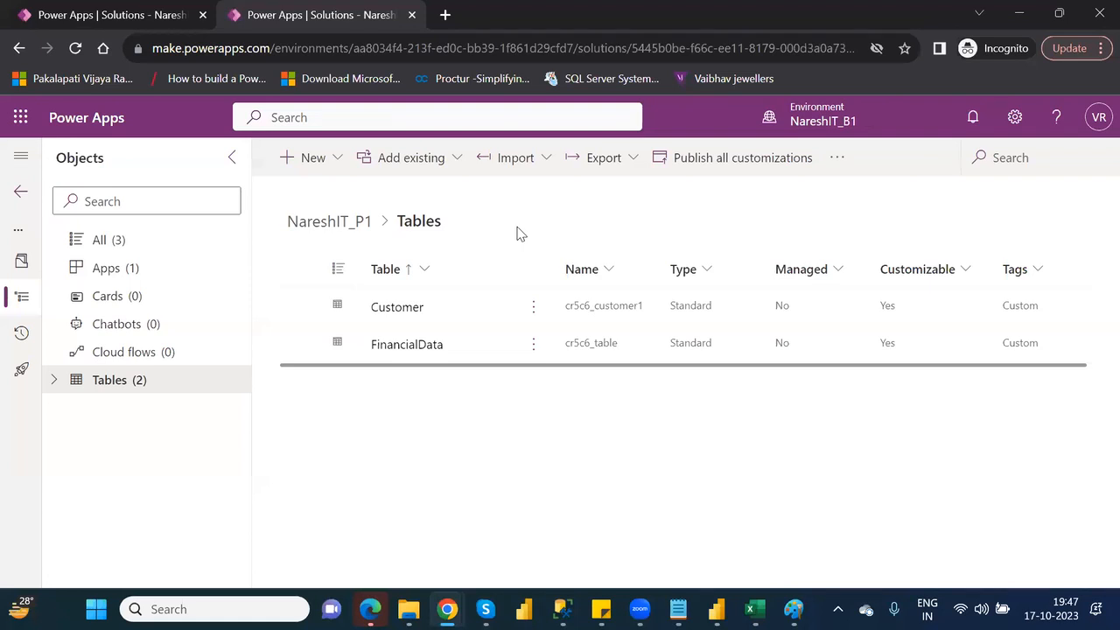
click(545, 162)
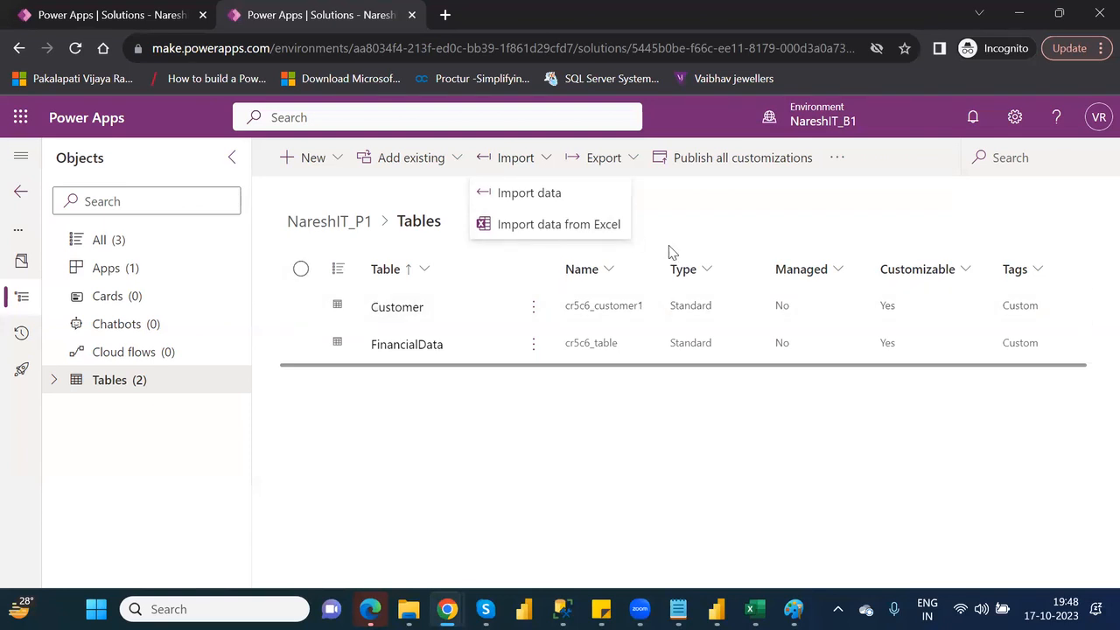
click(711, 213)
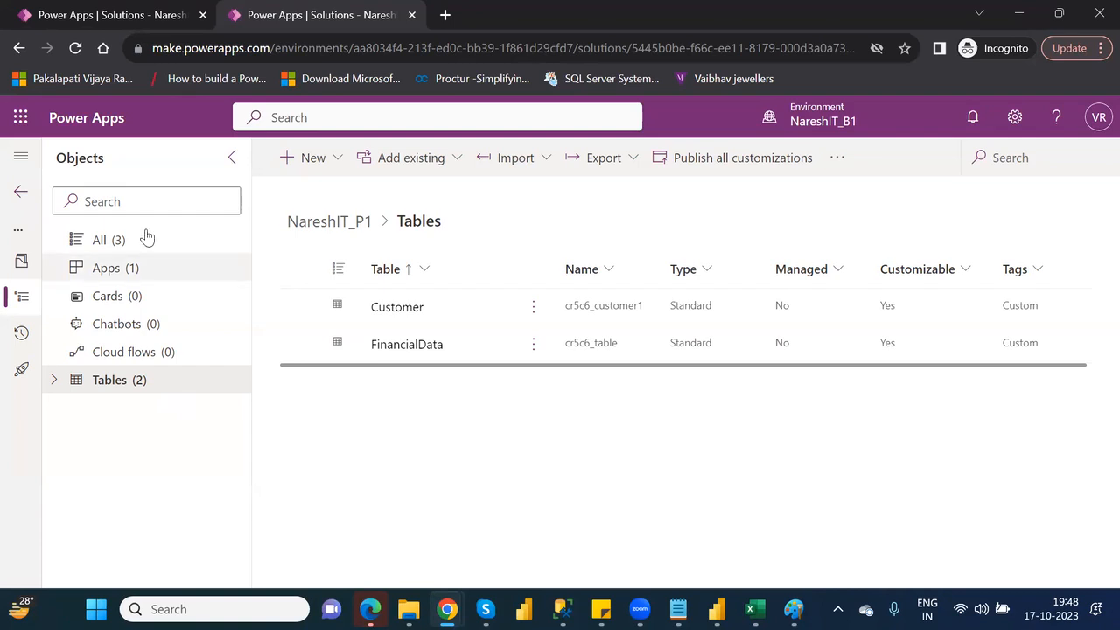
Return to the solutions list, select the NareshIT_P1 solution, and check the available environments without switching
click(20, 193)
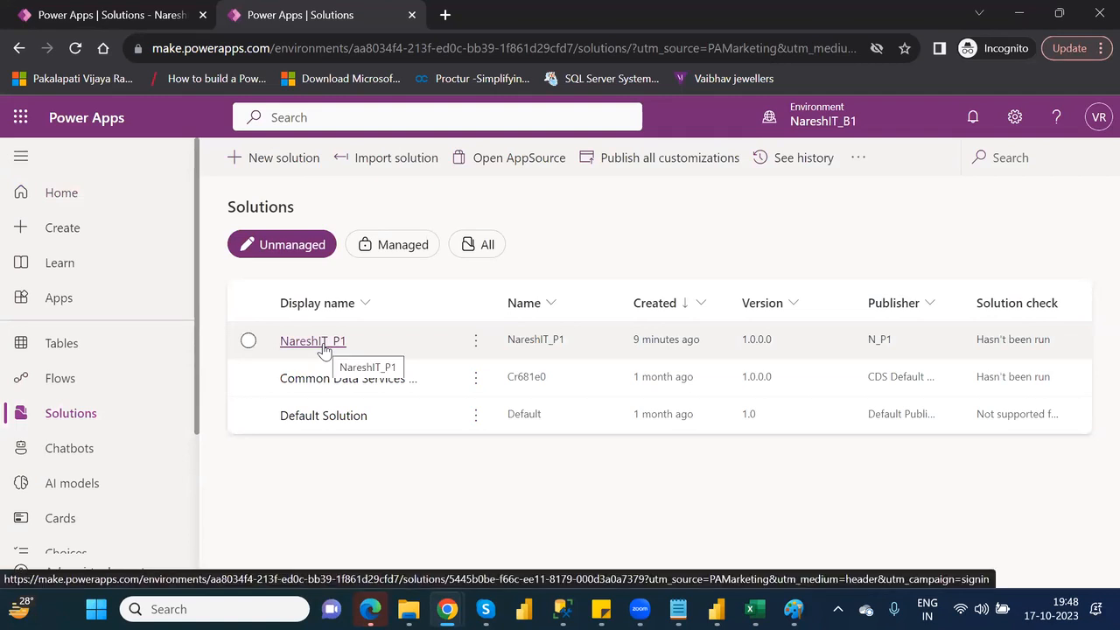
click(249, 342)
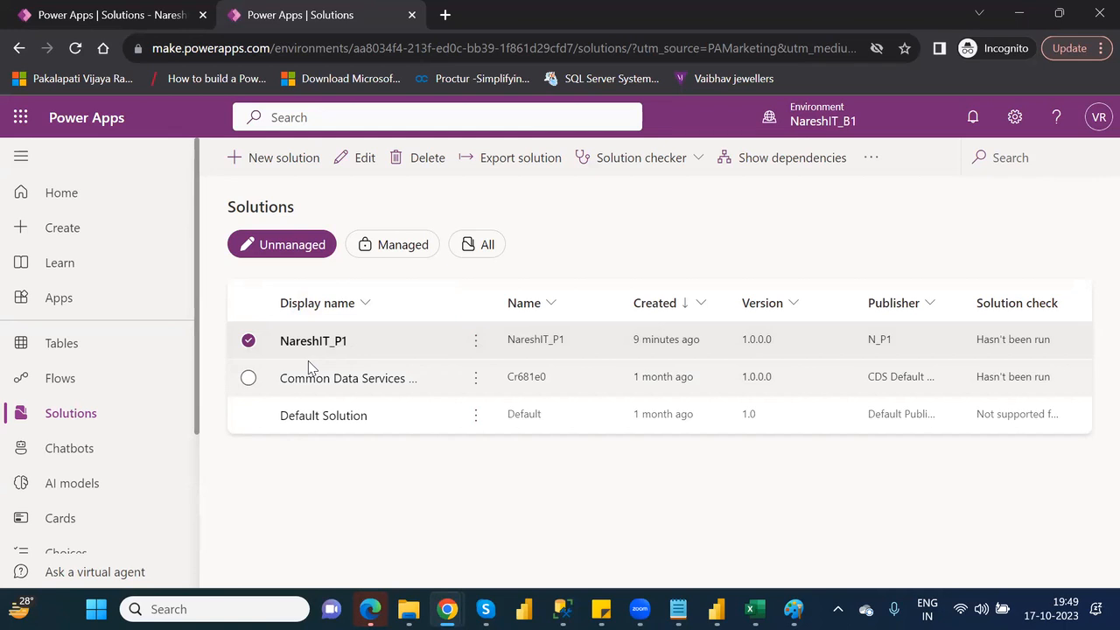
click(824, 138)
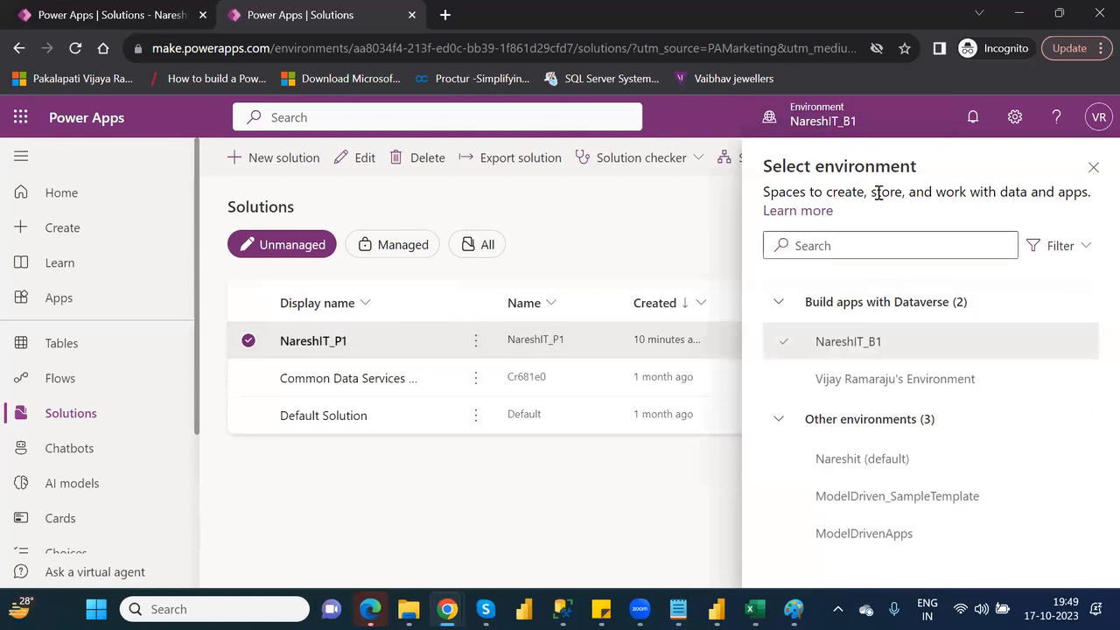
mouse_move(870, 389)
click(1093, 169)
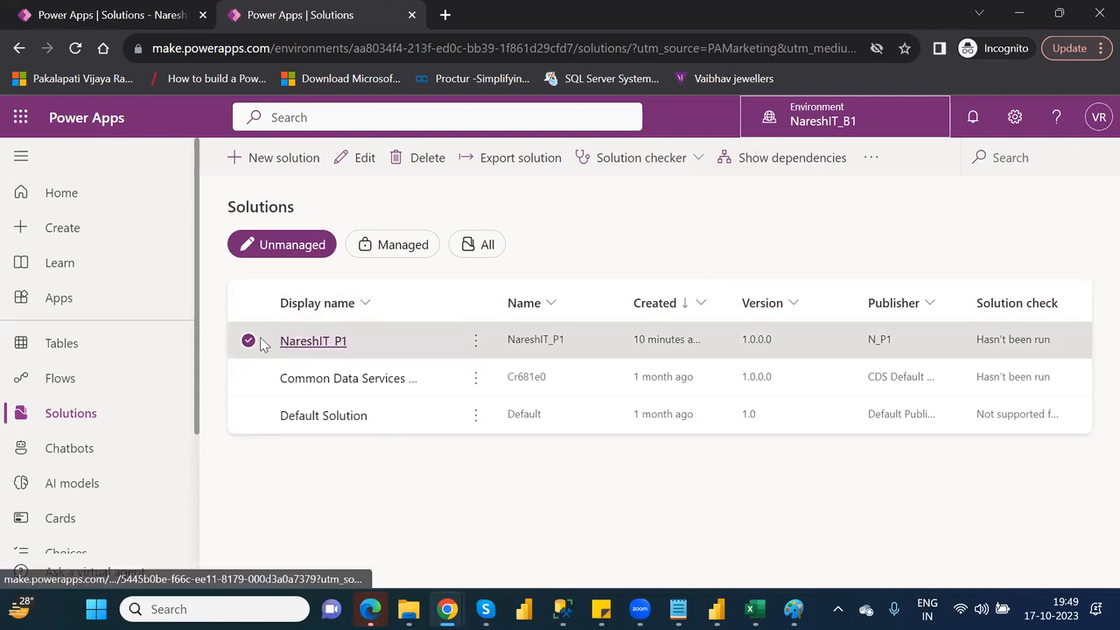
Export the selected NareshIT_P1 solution as a managed solution with version number 1.0.0.1
click(511, 158)
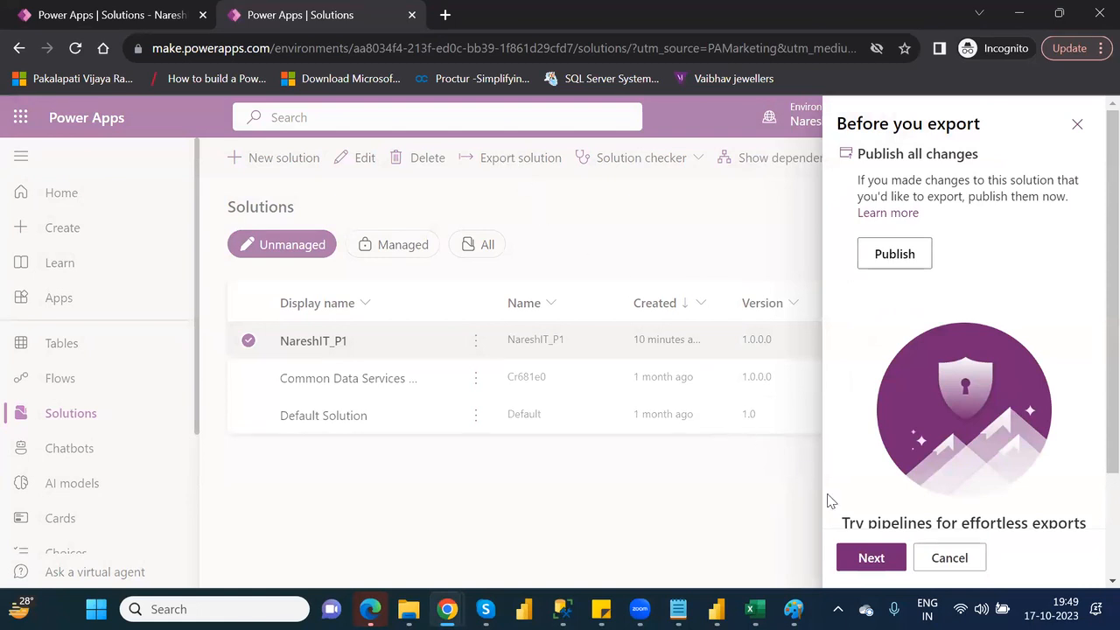
click(871, 558)
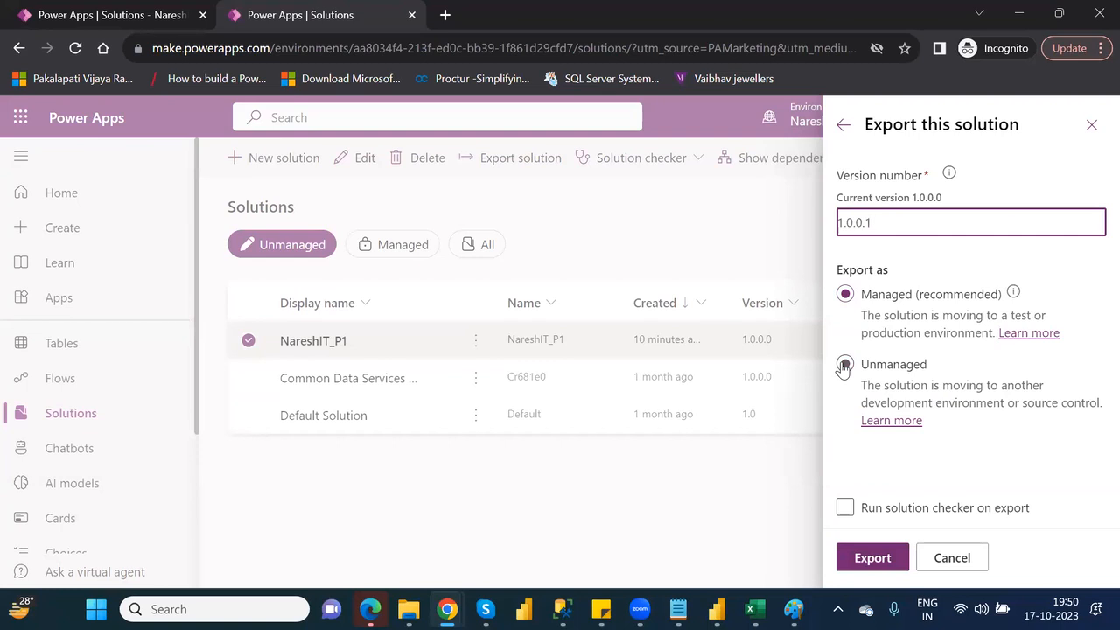
click(875, 560)
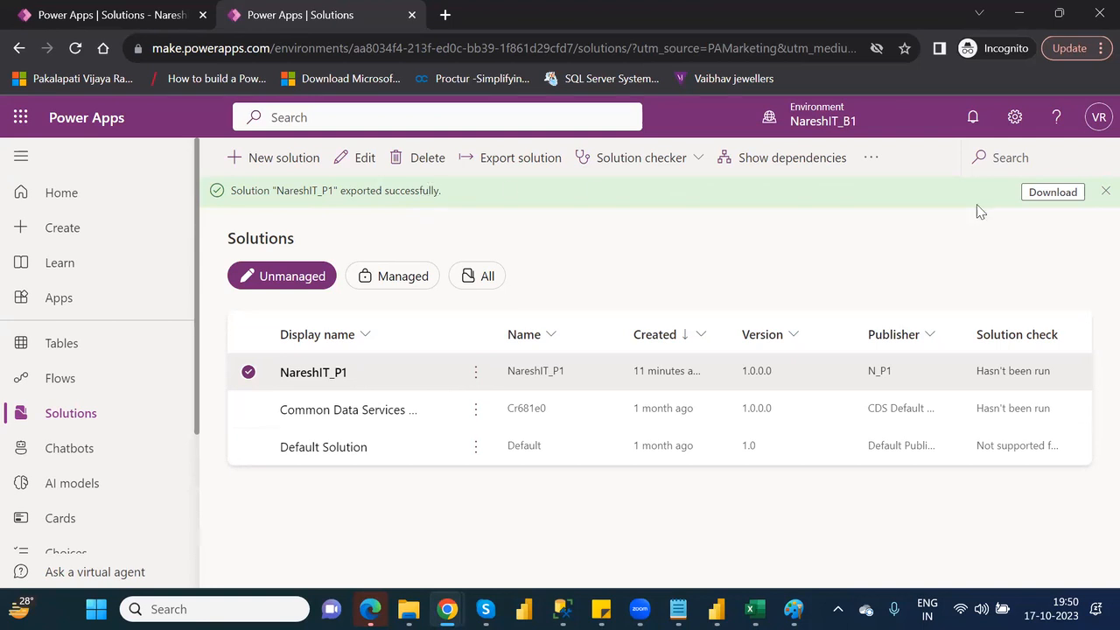
Download the exported solution to the Downloads folder as NareshIT_P1_1_0_0_1_managed and dismiss the export notification
click(1051, 194)
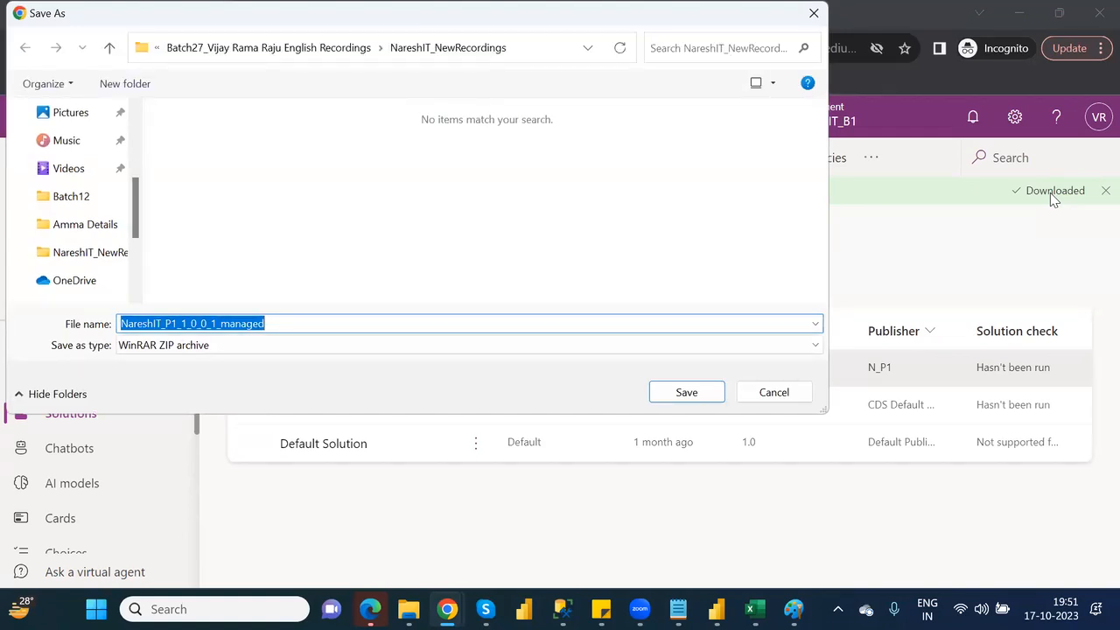
click(119, 175)
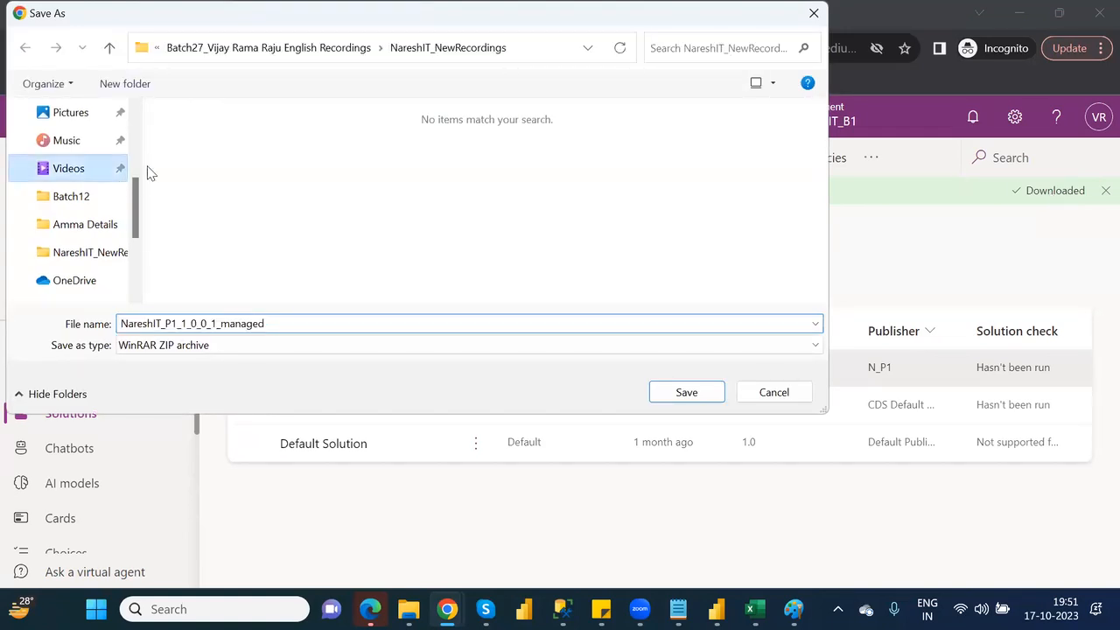
scroll(135, 143, up, 3)
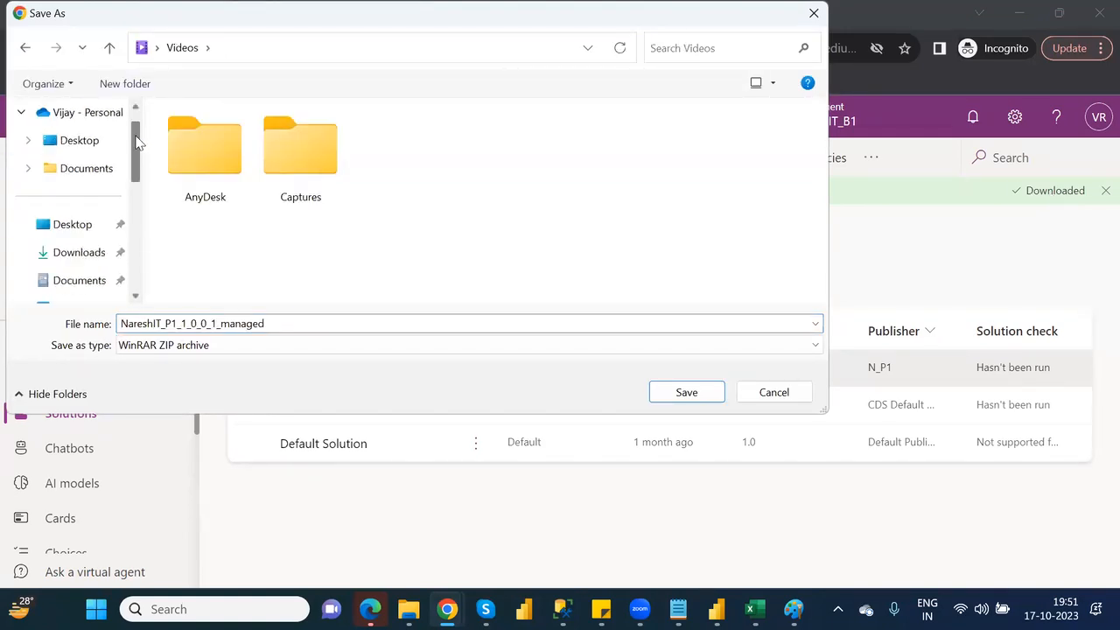
click(86, 255)
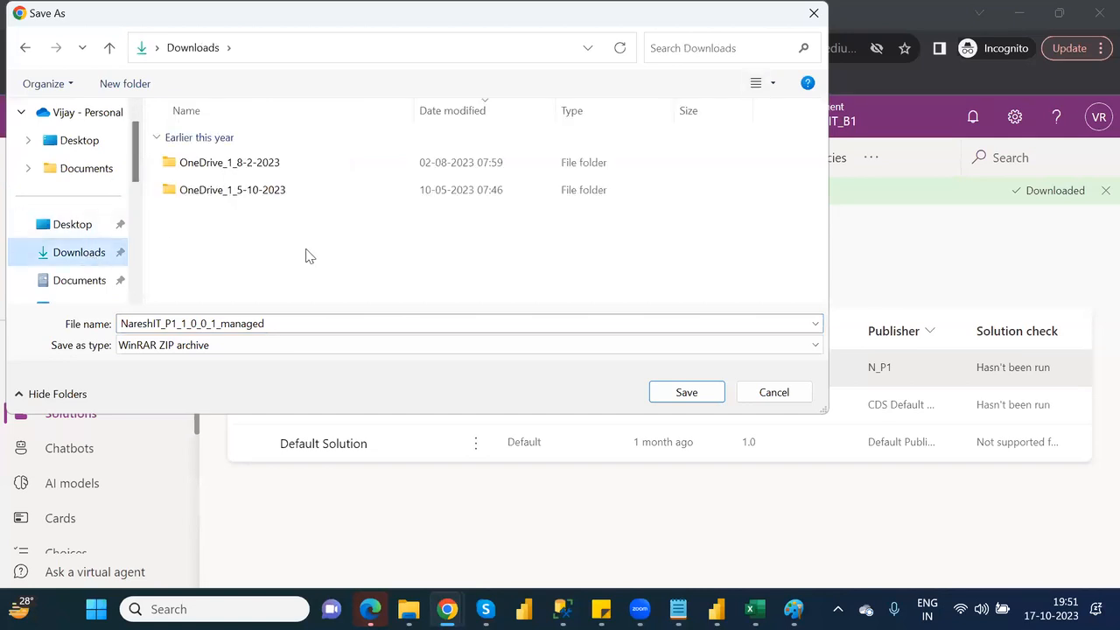
click(691, 397)
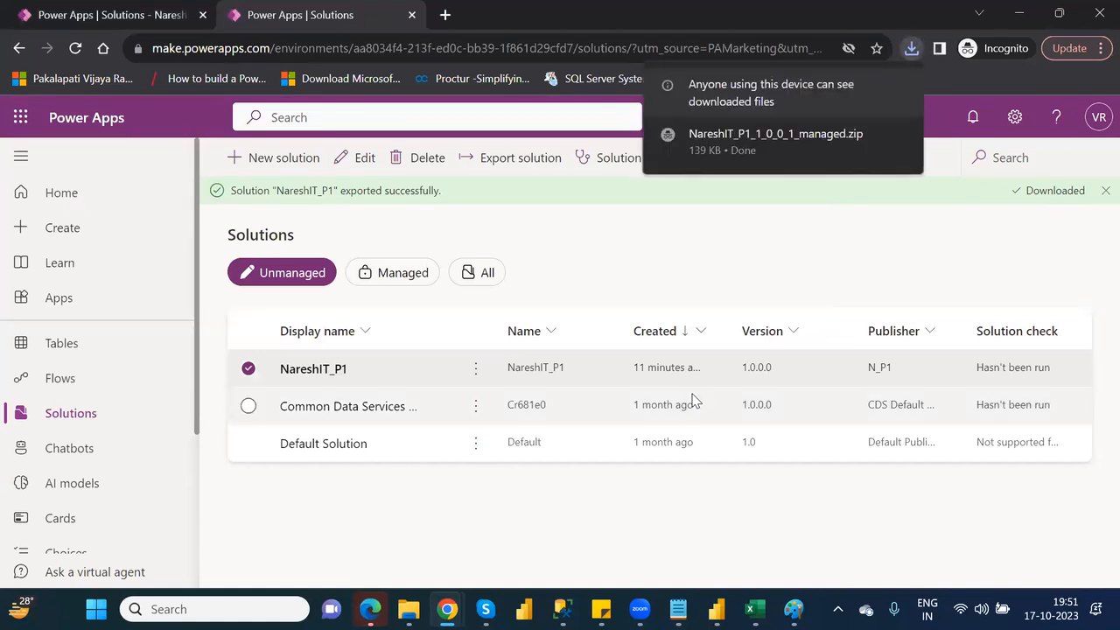
click(1102, 190)
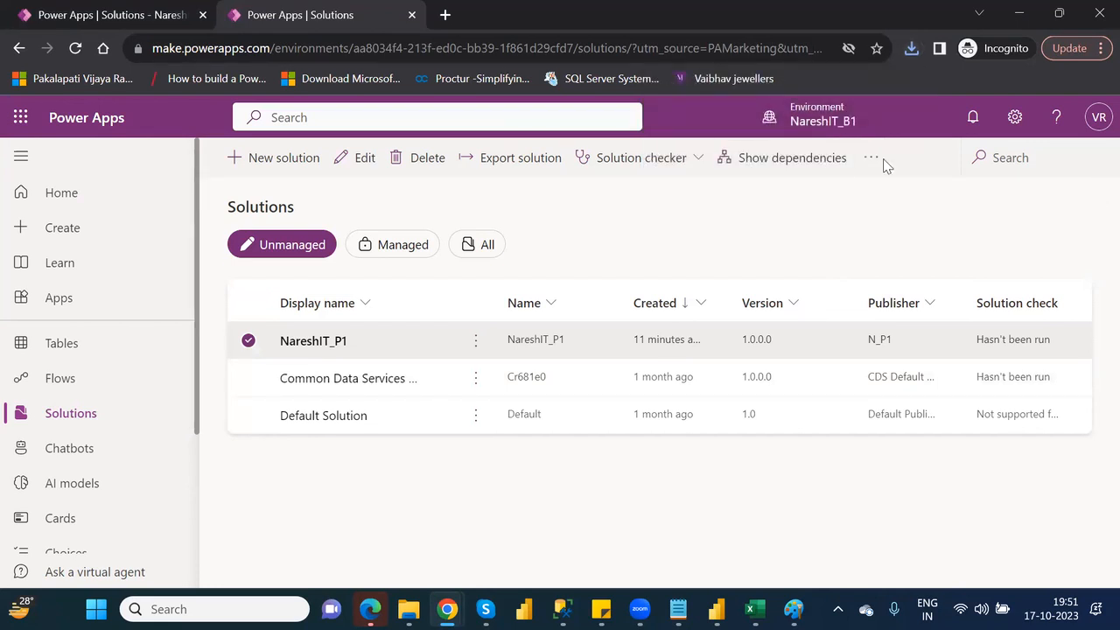
Switch to the other environment under Build apps with Dataverse and try to import NareshIT_P1_1_0_0_1_managed.zip from the Downloads folder
click(823, 122)
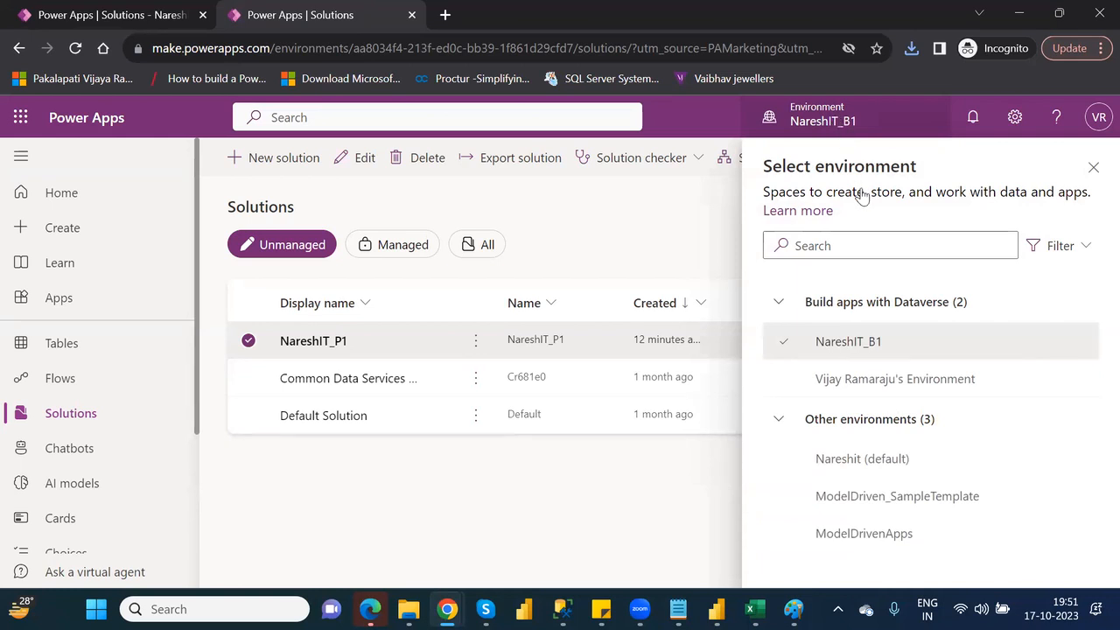
click(883, 387)
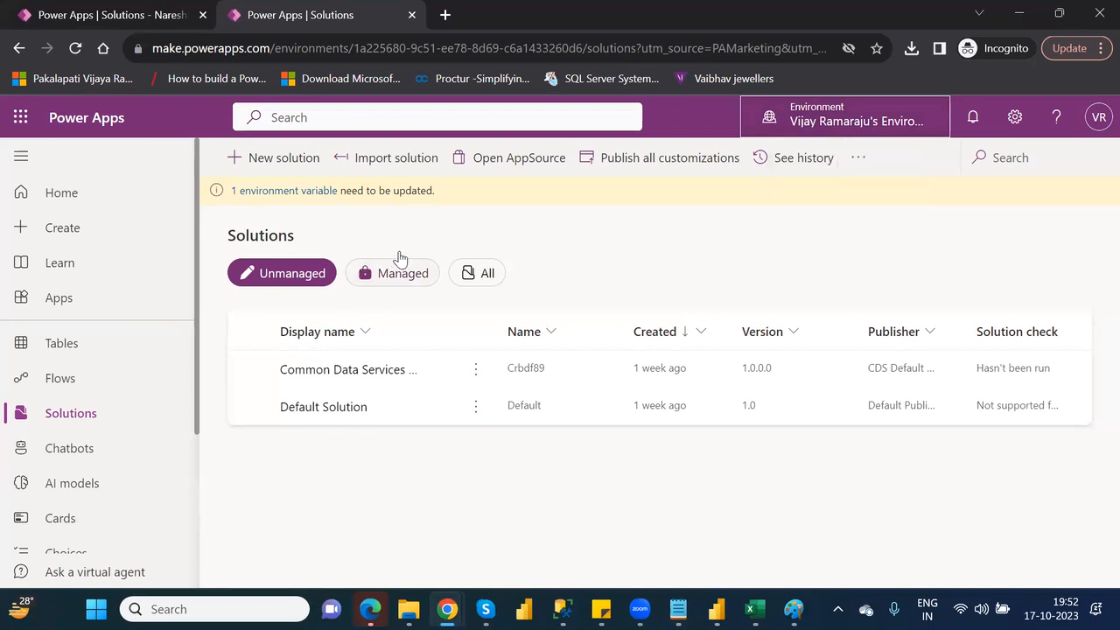
click(382, 167)
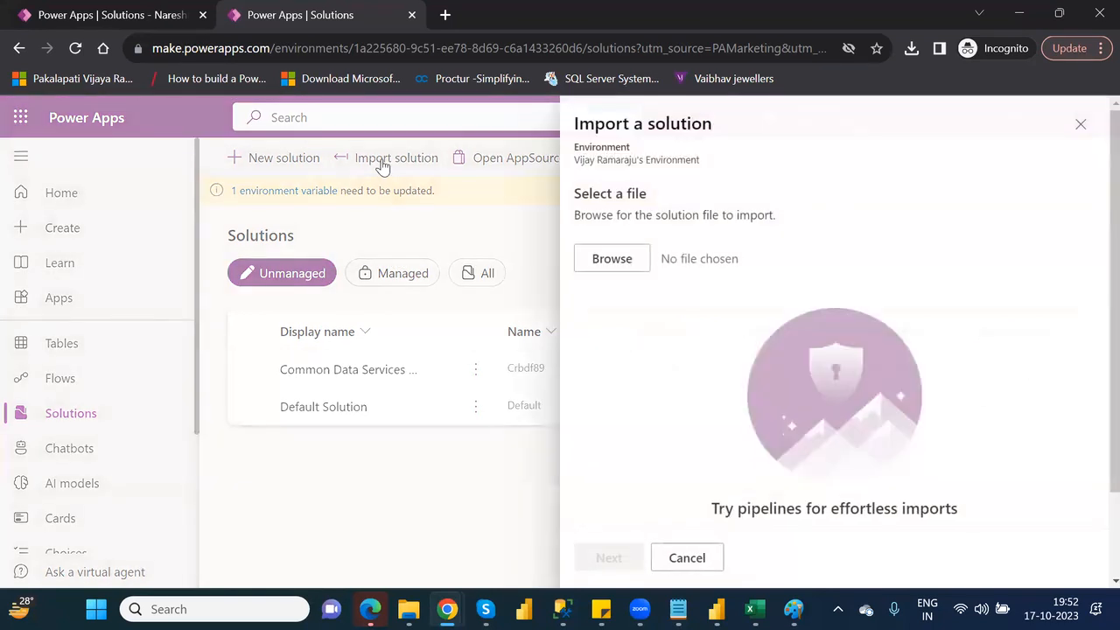
click(615, 260)
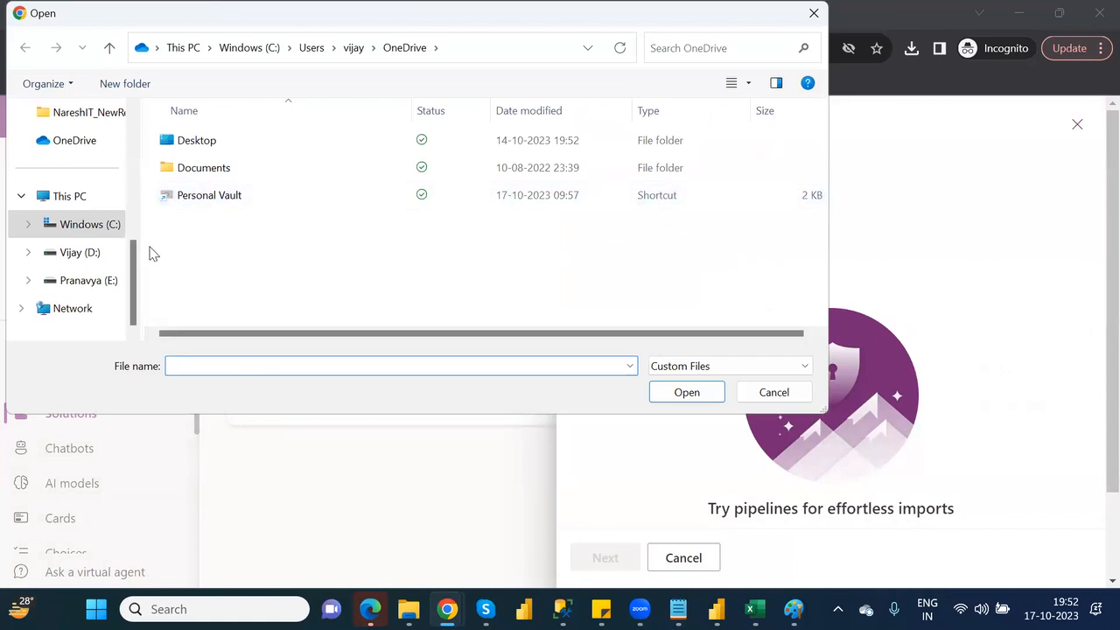
drag(133, 282, 140, 166)
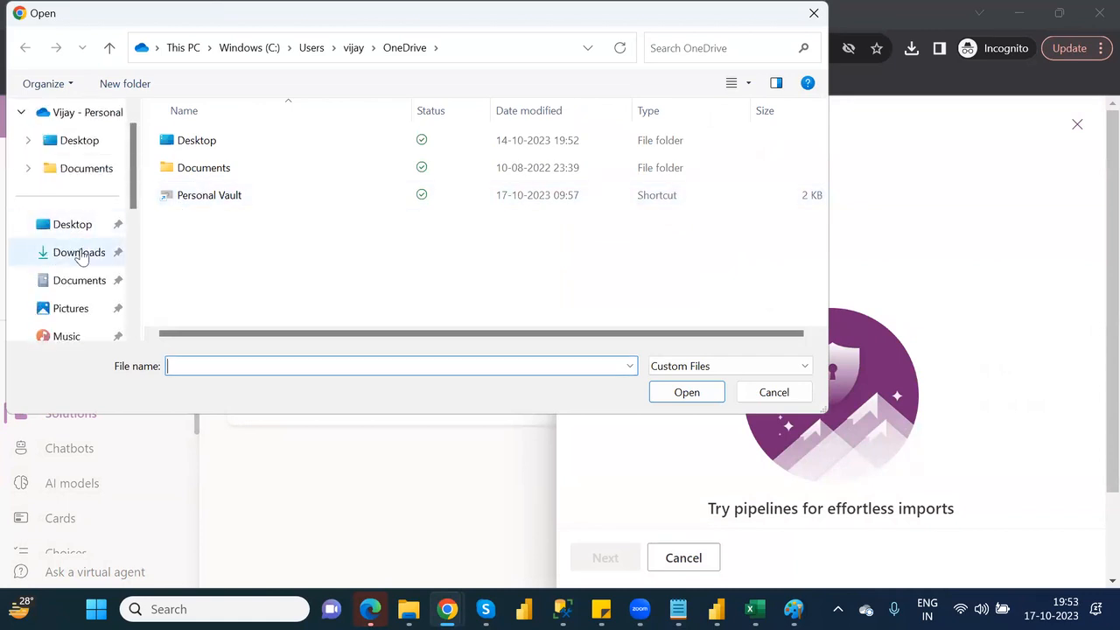
click(80, 253)
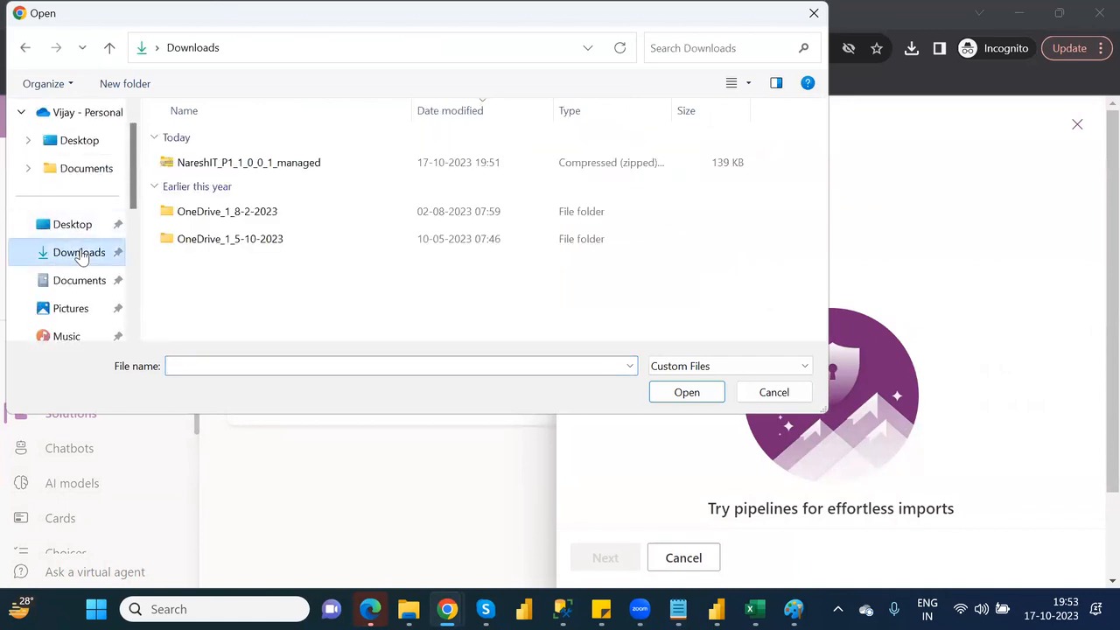
double_click(230, 168)
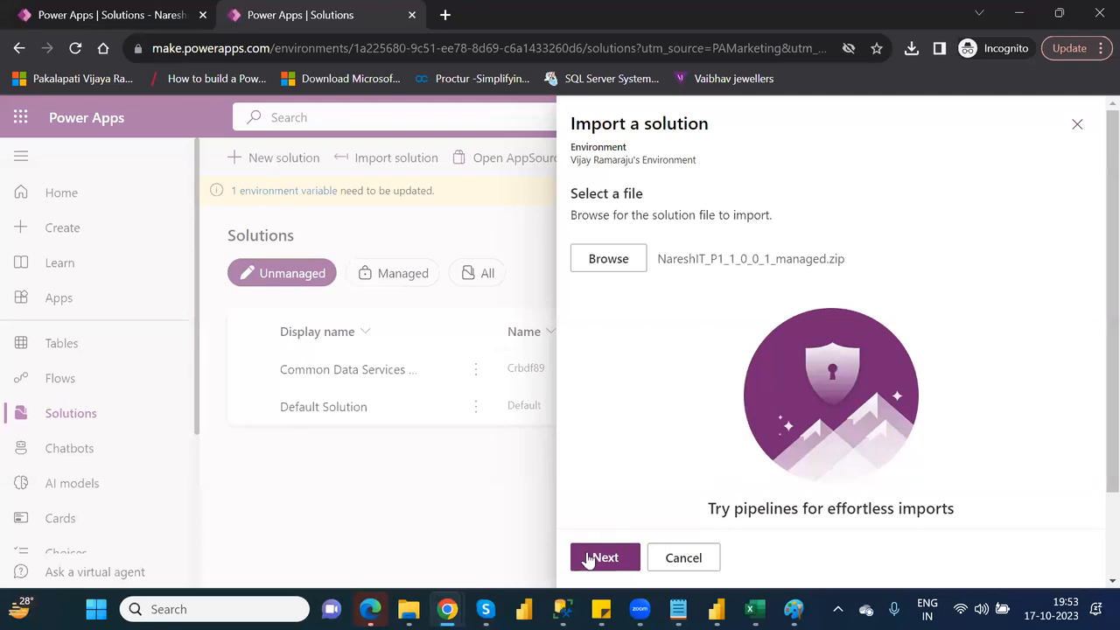
click(595, 560)
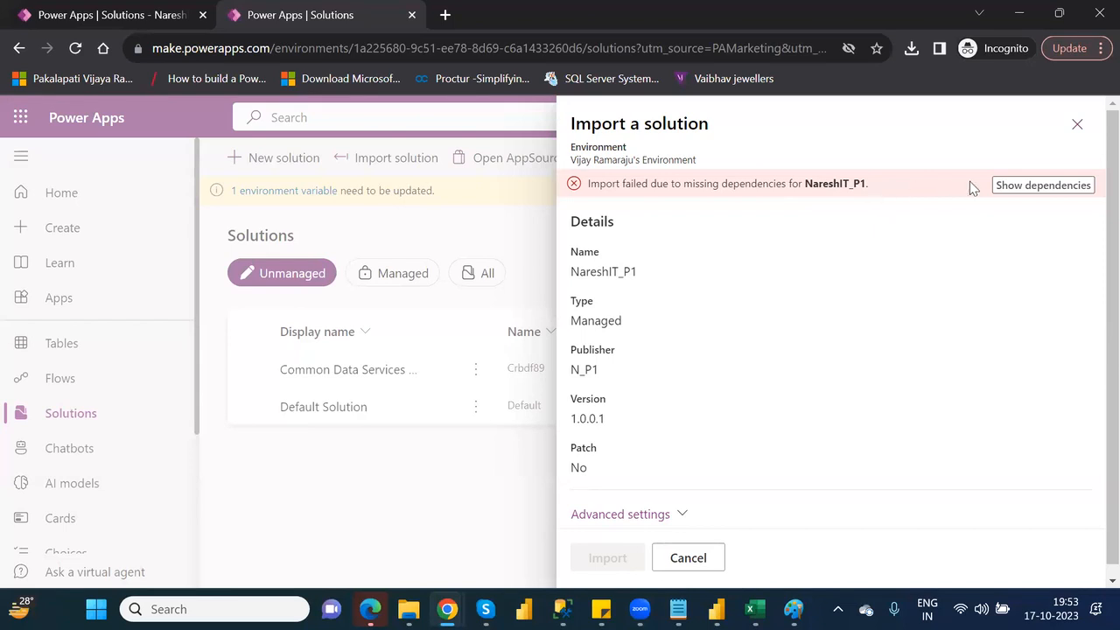
Save the missing dependencies of NareshIT_P1 as the text file log in Downloads and close the solution import
click(1014, 185)
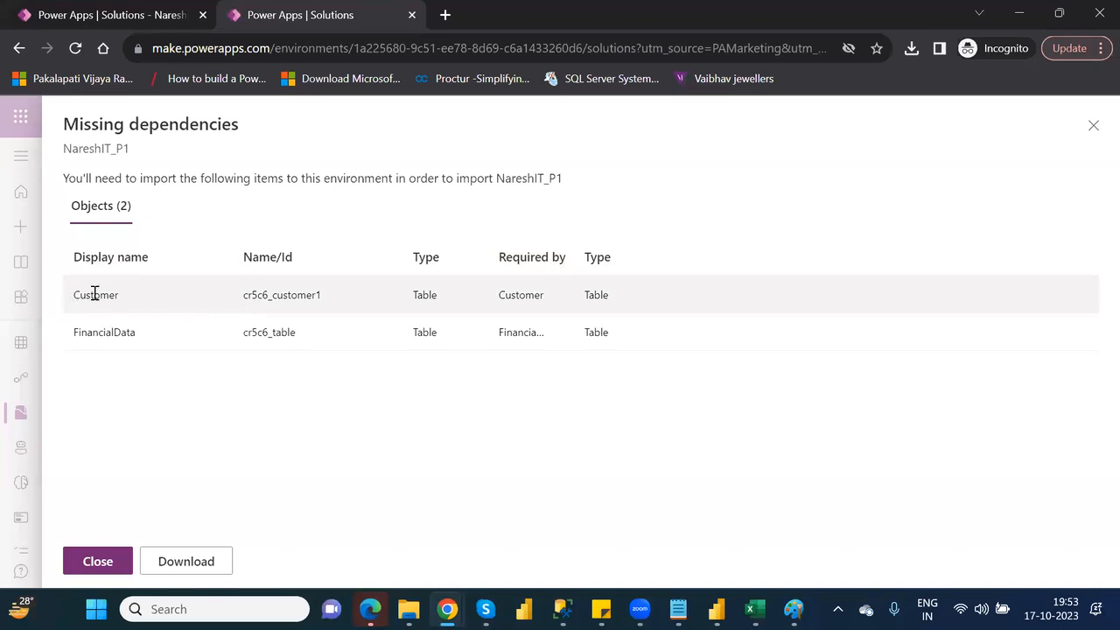
click(196, 563)
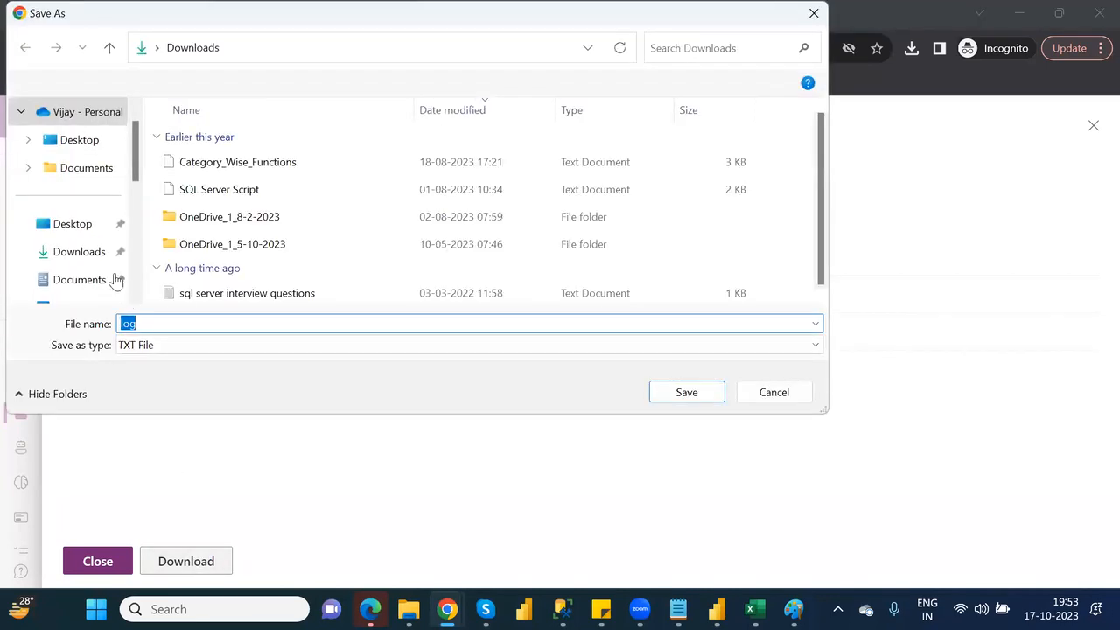
click(81, 253)
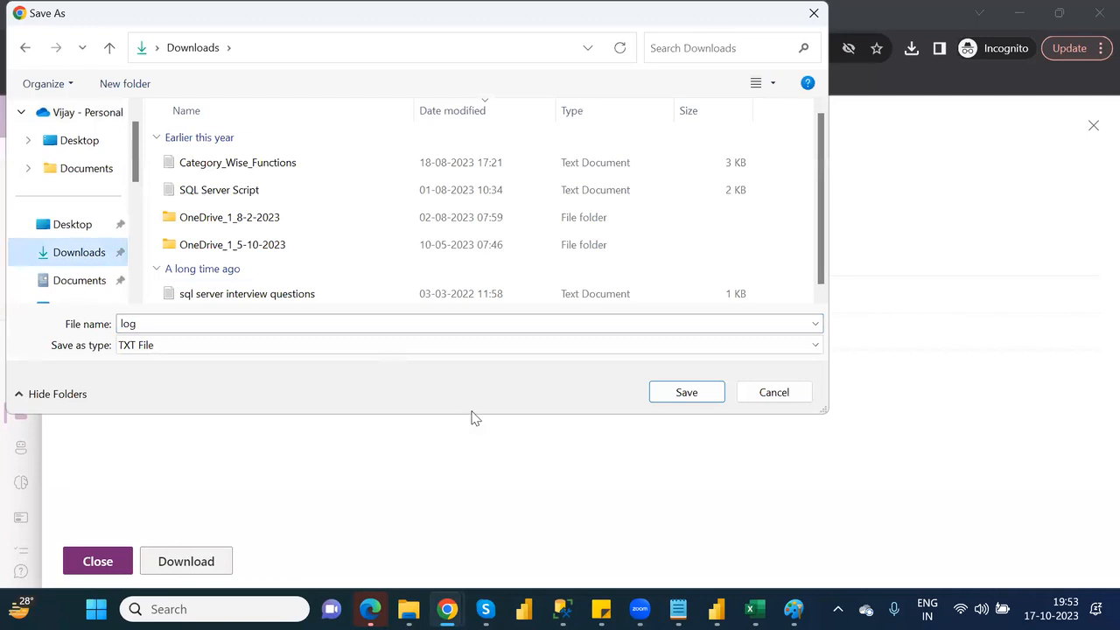
click(704, 394)
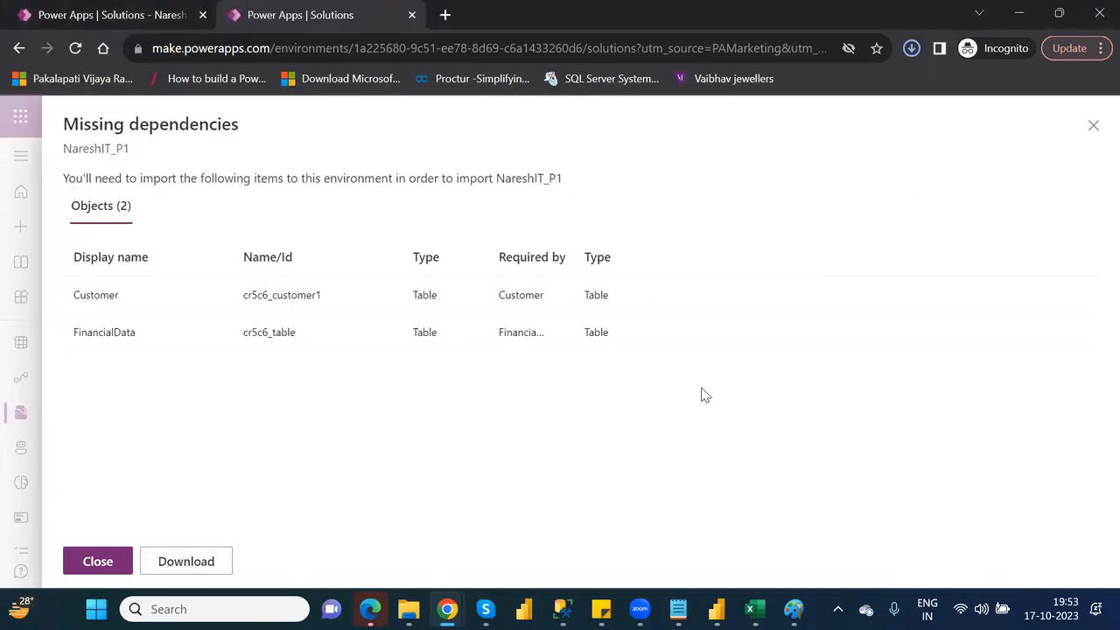
click(98, 563)
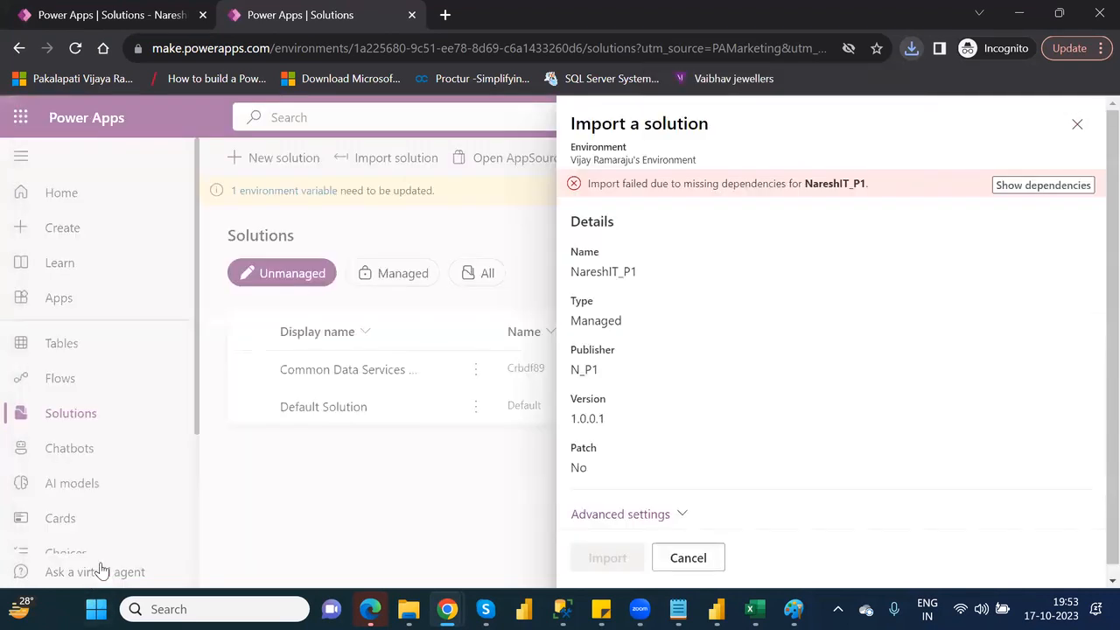
click(1078, 128)
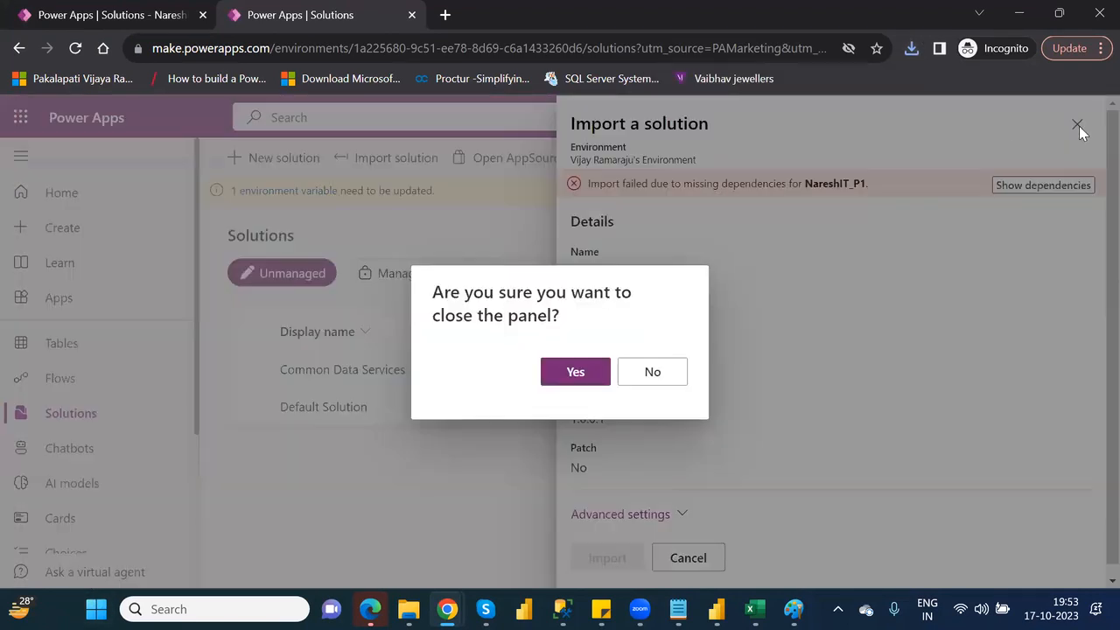
click(600, 385)
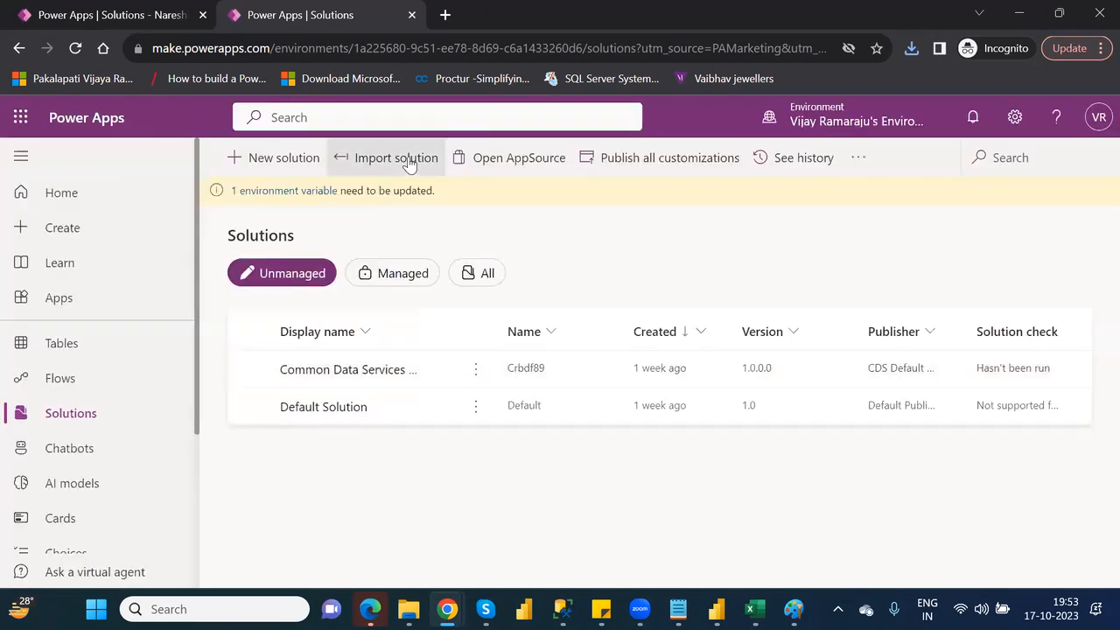
Try again to import the solution file NareshIT_P1_1_0_0_1_managed.zip from the Downloads folder
click(409, 165)
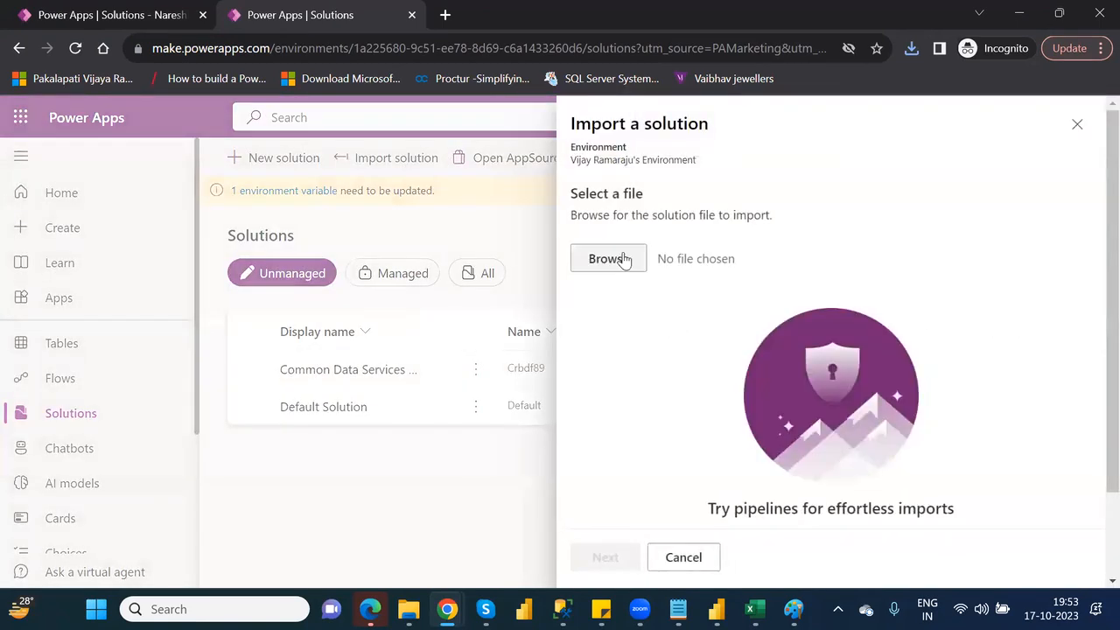
click(624, 259)
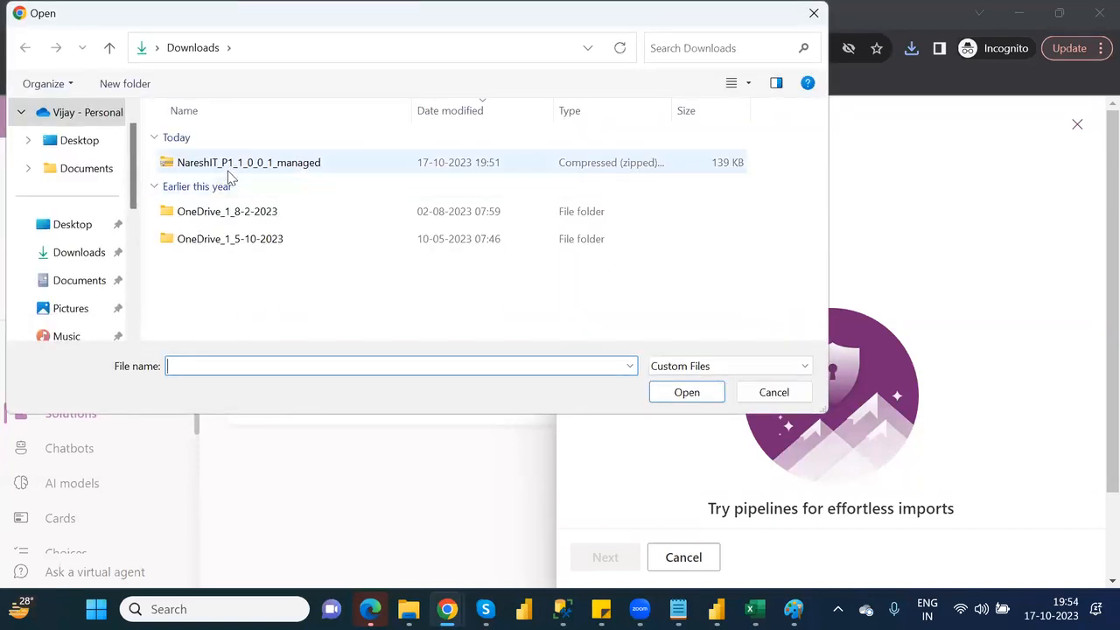
double_click(228, 171)
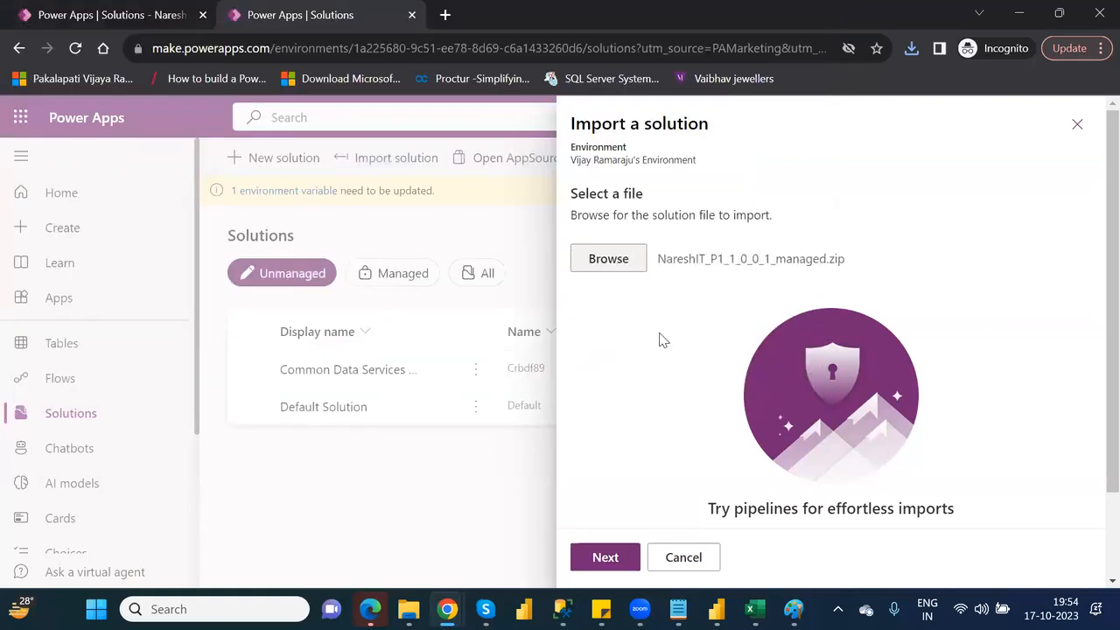
click(603, 558)
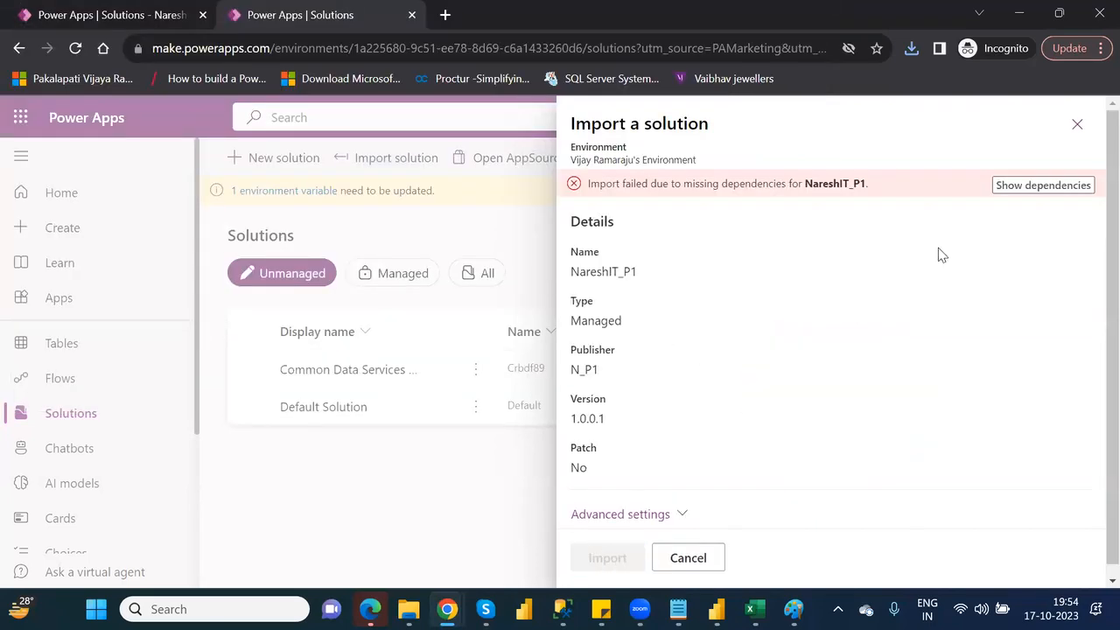
Review the missing dependencies of the repeated NareshIT_P1 import and close the import
click(1027, 187)
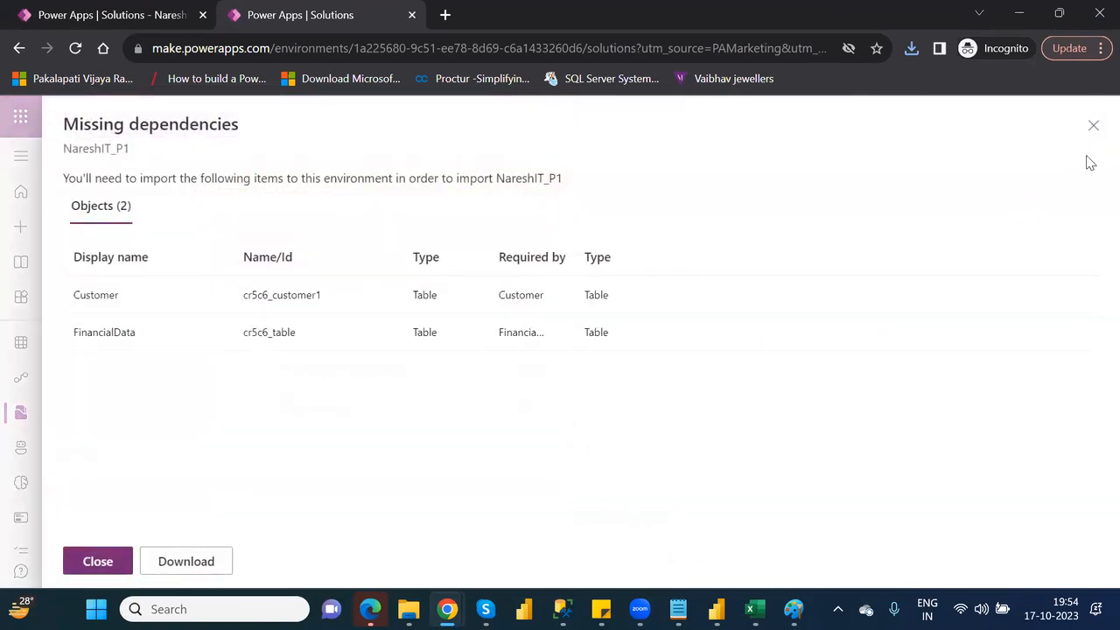
click(1093, 126)
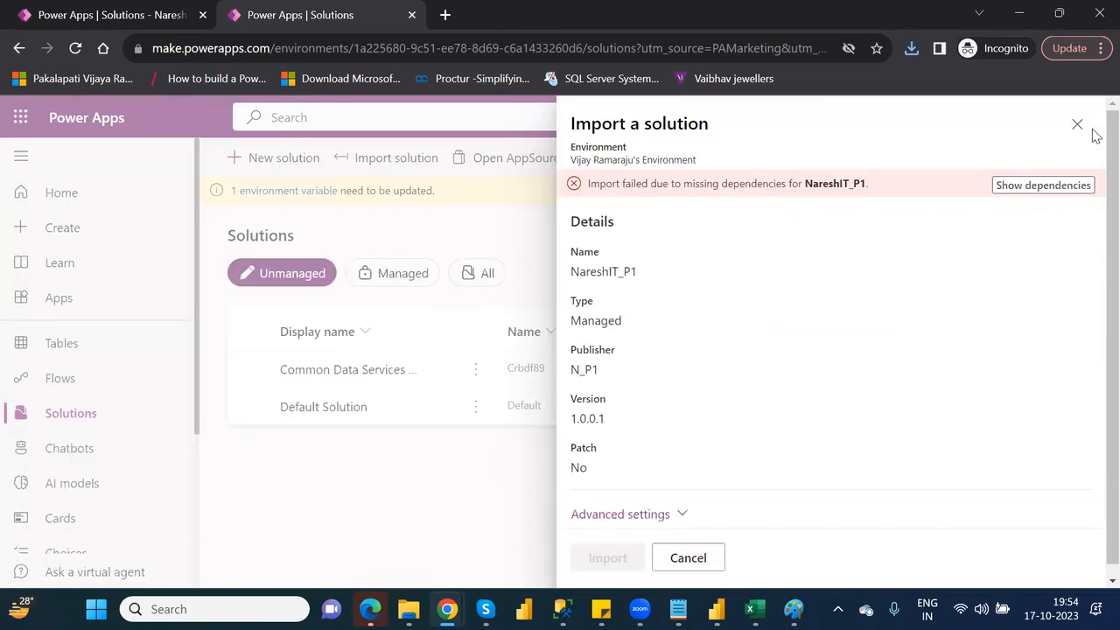
click(1084, 125)
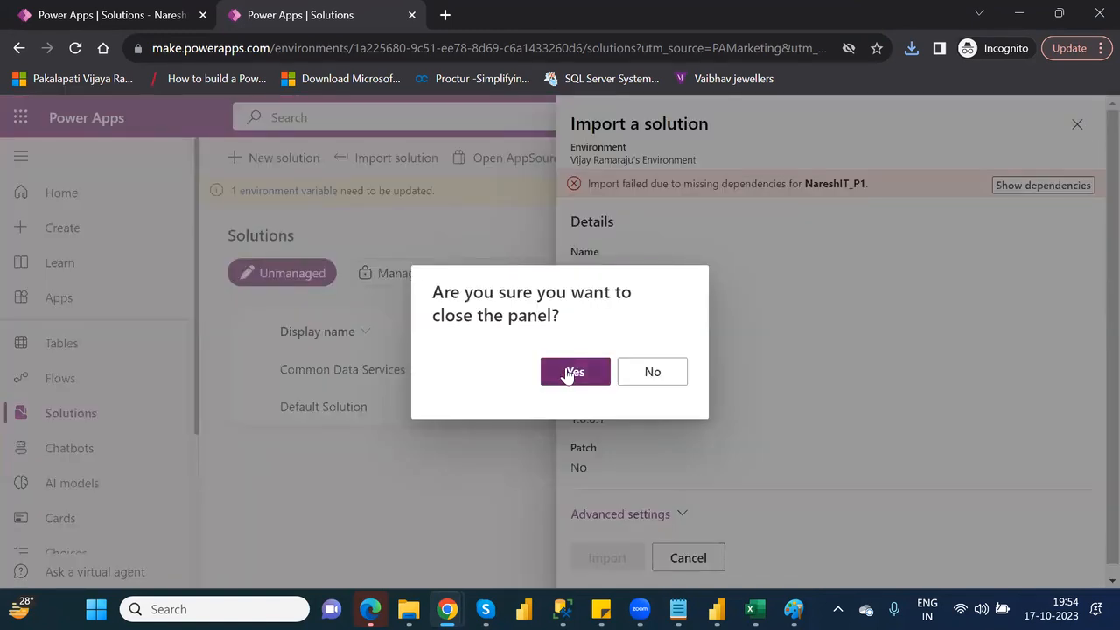
click(570, 373)
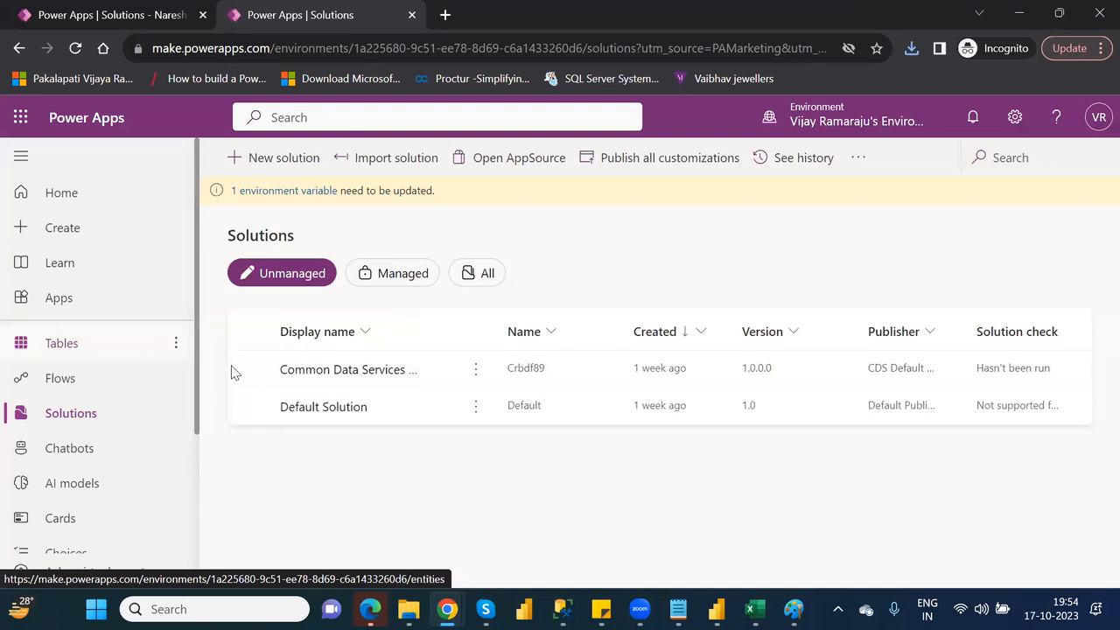
Try to import the text file log from the Downloads folder as a solution, listing all file types, and close the import
click(407, 158)
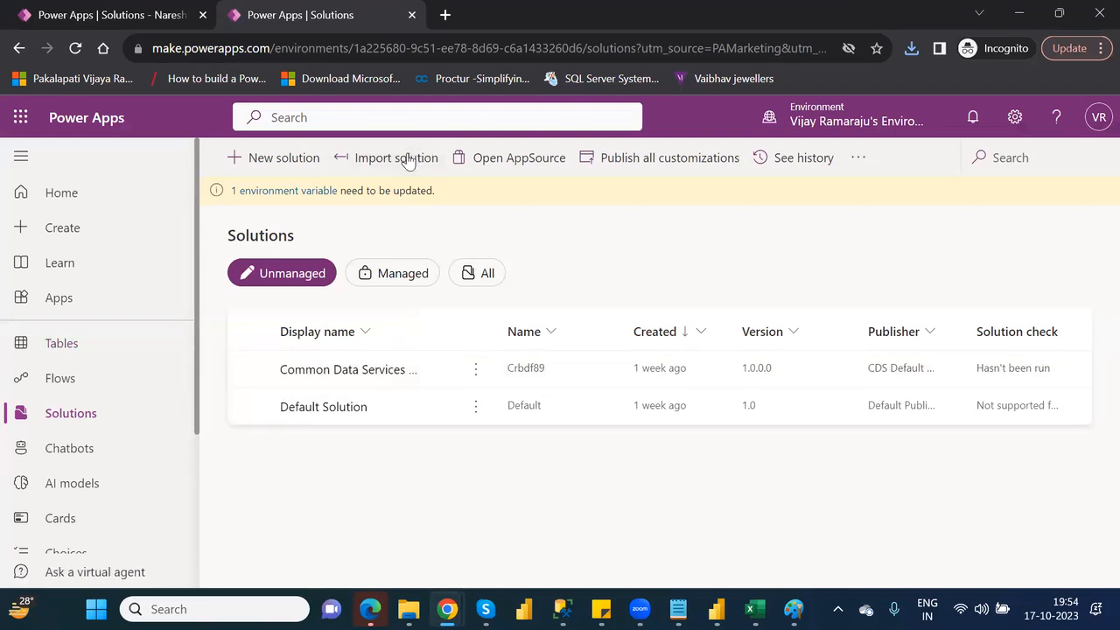
click(608, 259)
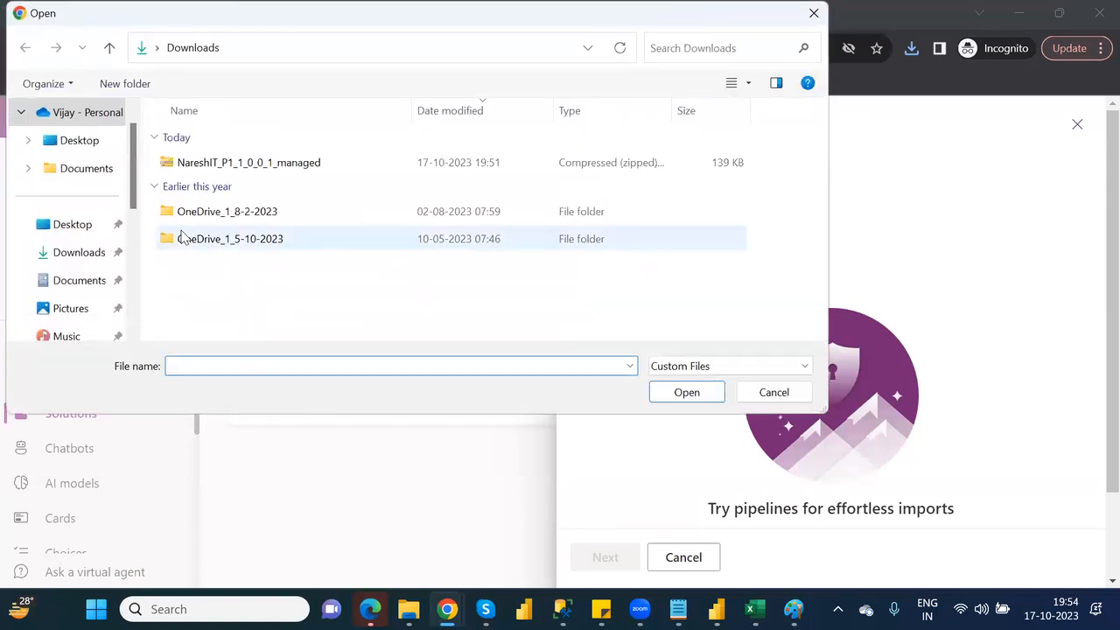
click(742, 367)
click(699, 400)
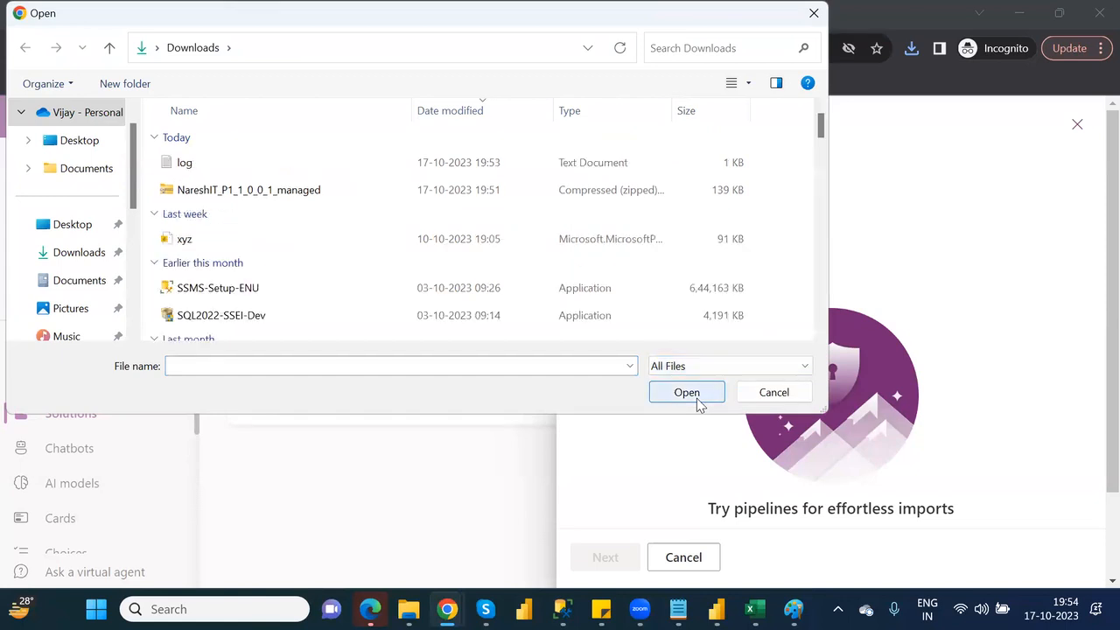
double_click(218, 169)
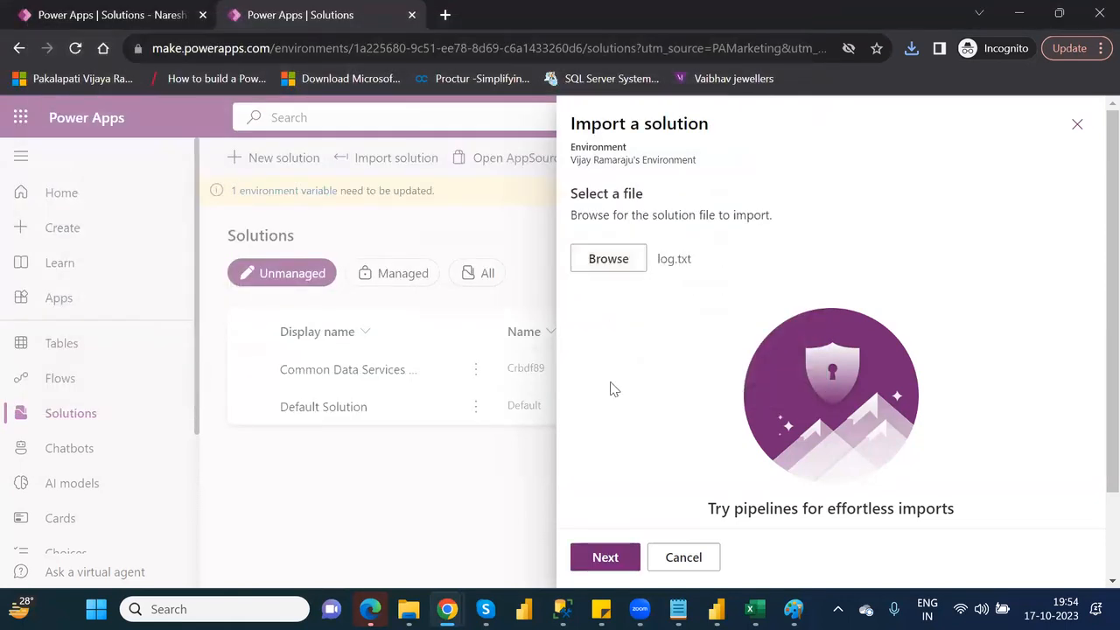
click(615, 560)
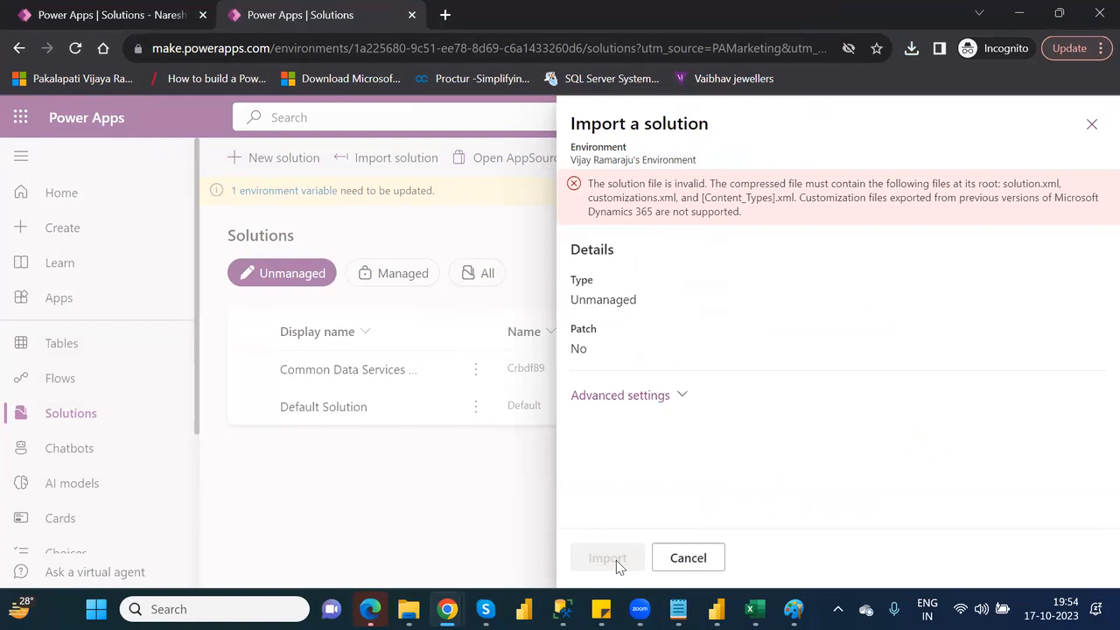
click(688, 563)
click(576, 376)
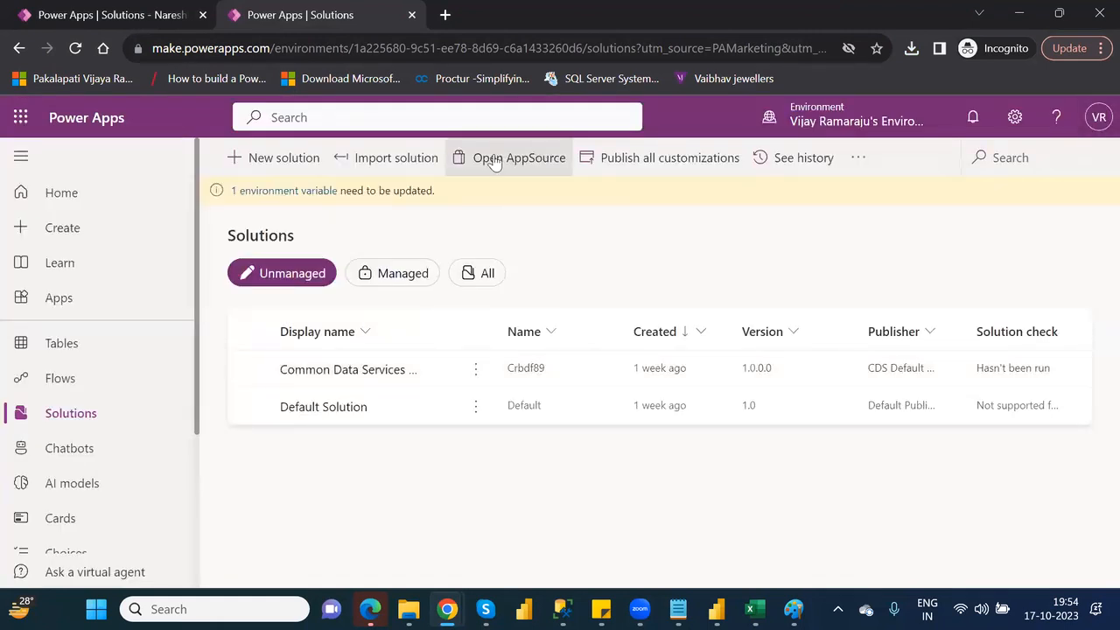
Start a blank table in the environment's Tables area and close the test workbook in Excel without saving its changes
click(74, 343)
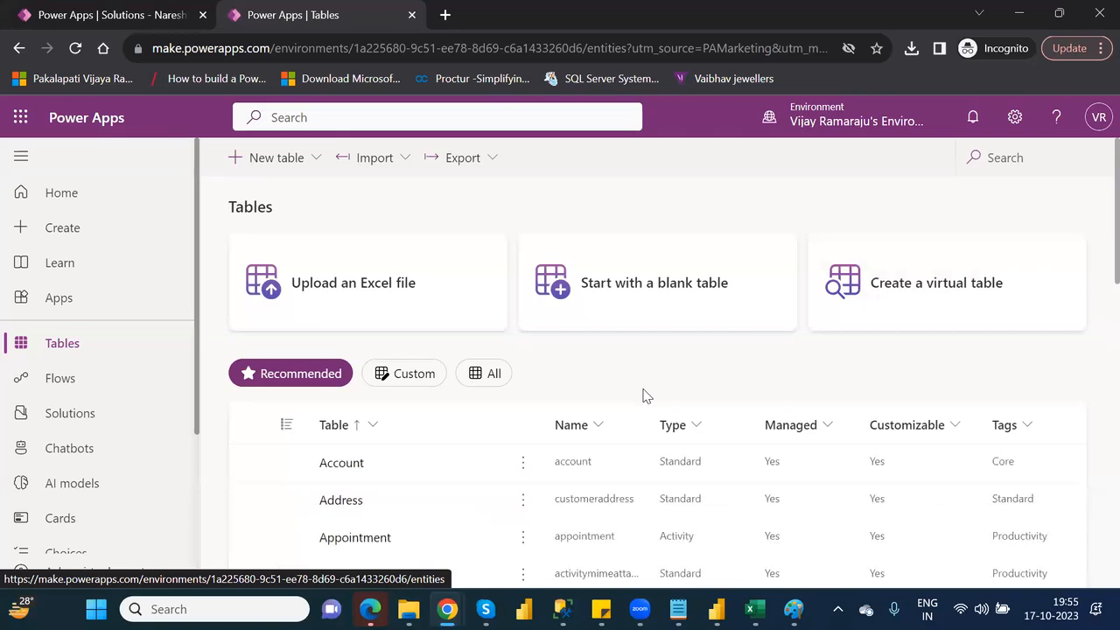
click(641, 299)
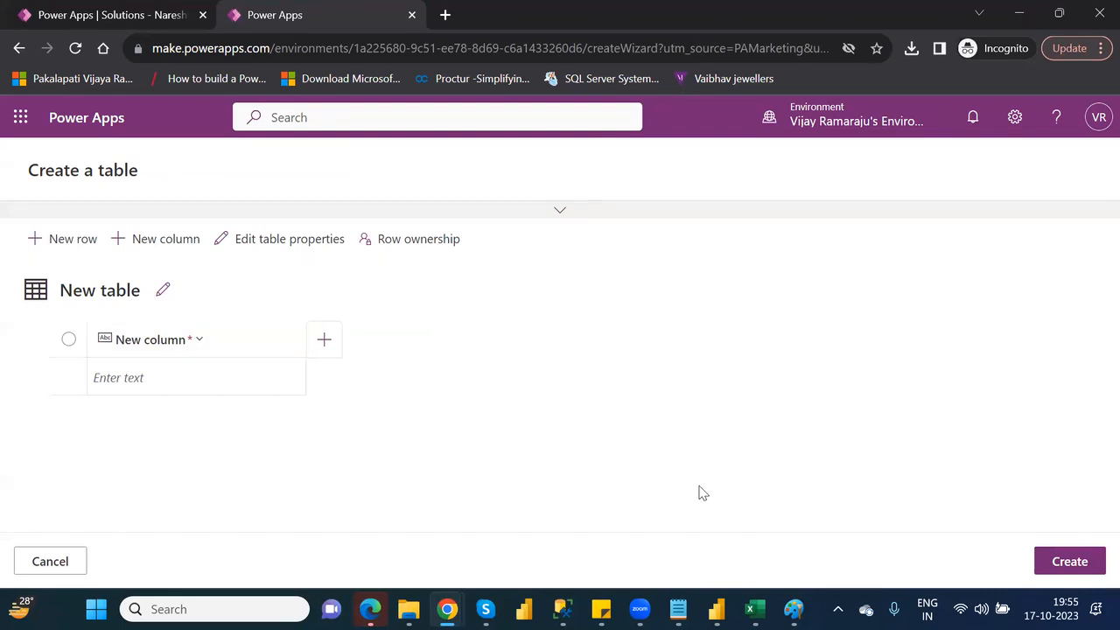
click(754, 610)
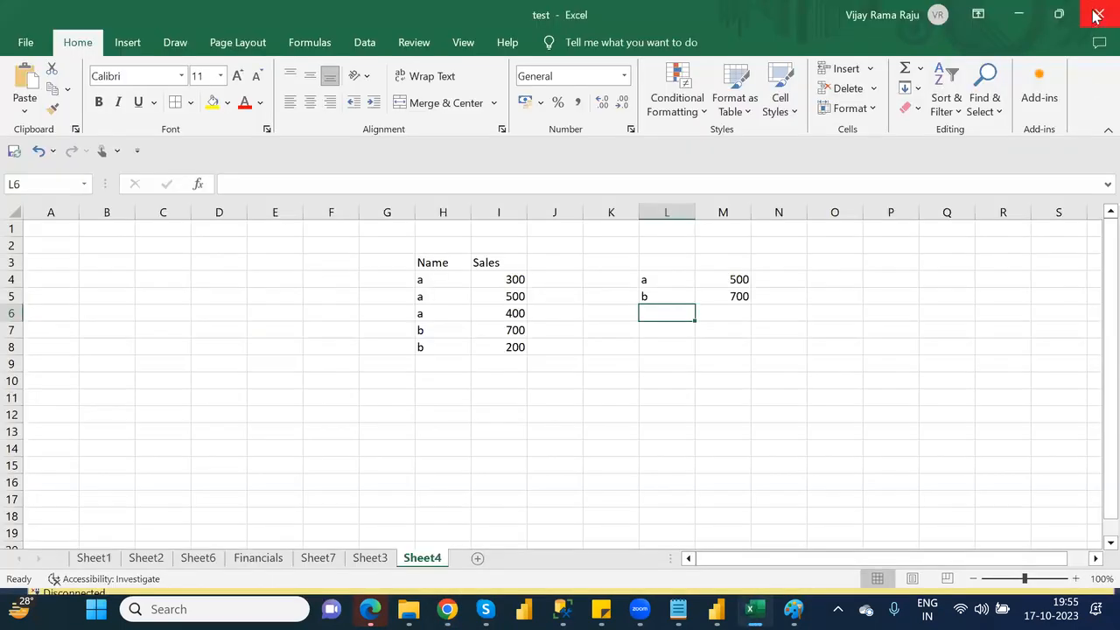
click(1093, 24)
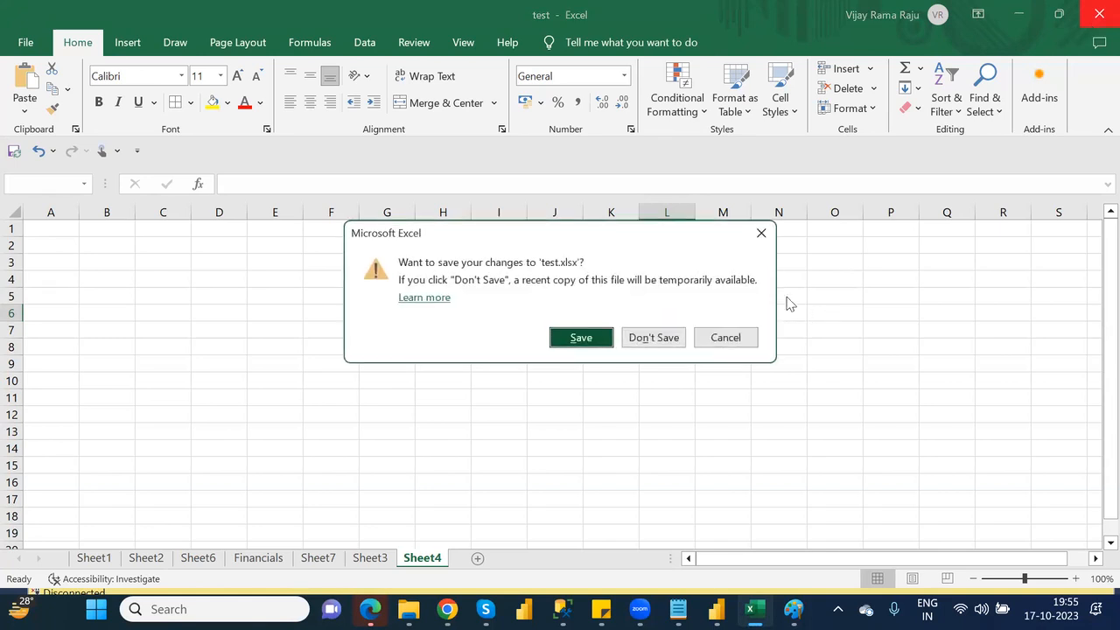
click(672, 340)
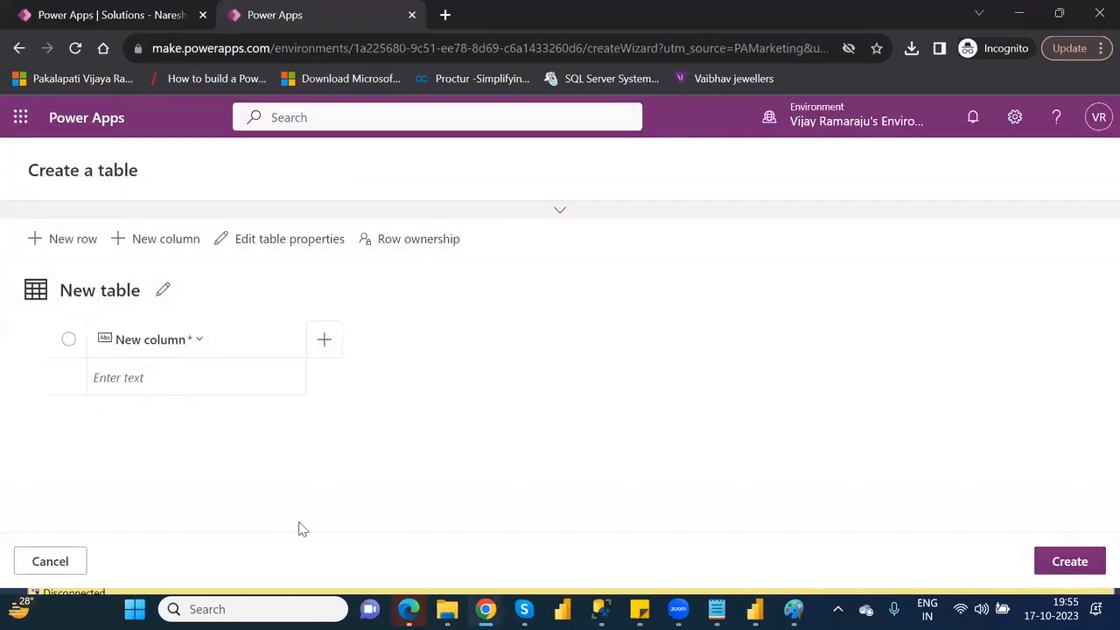
Open the Financial Data workbook from the personal OneDrive folder in File Explorer
click(446, 609)
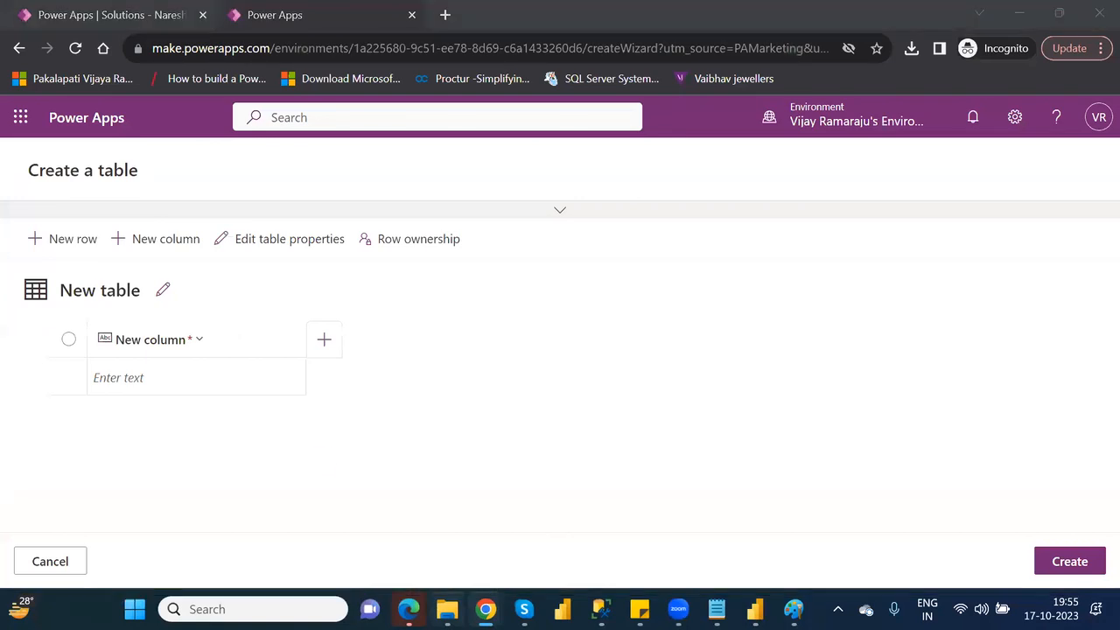
click(58, 278)
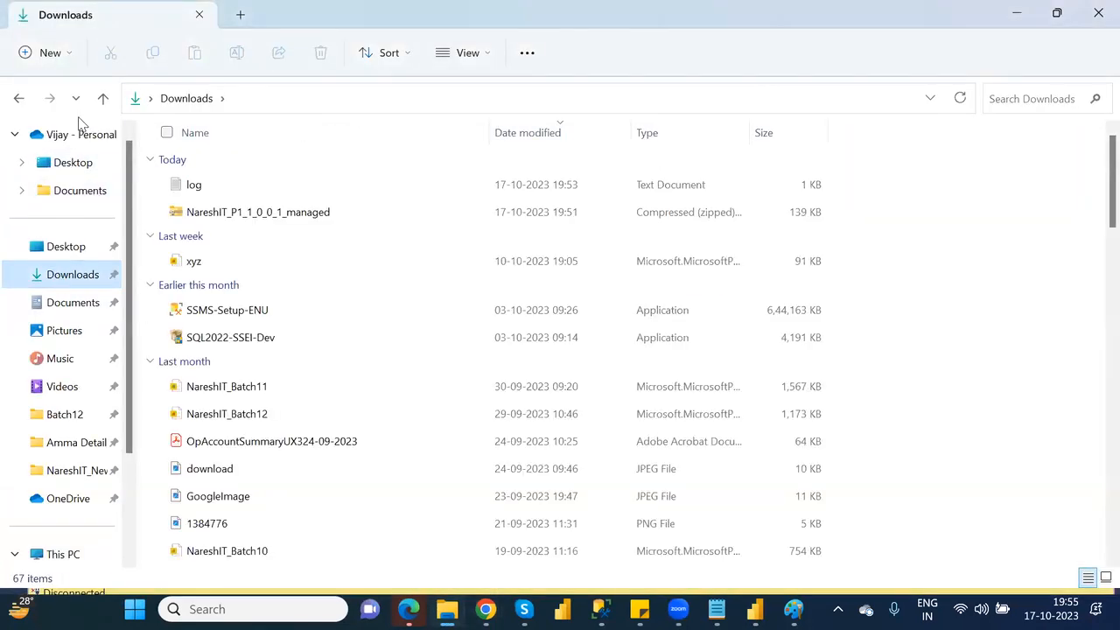
click(78, 135)
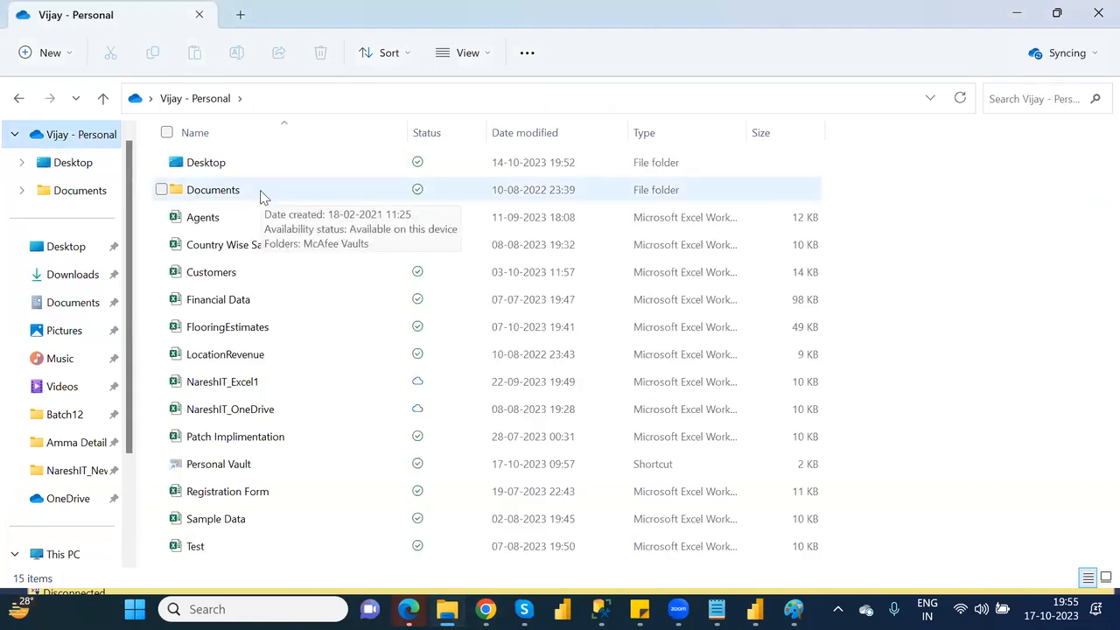
click(245, 303)
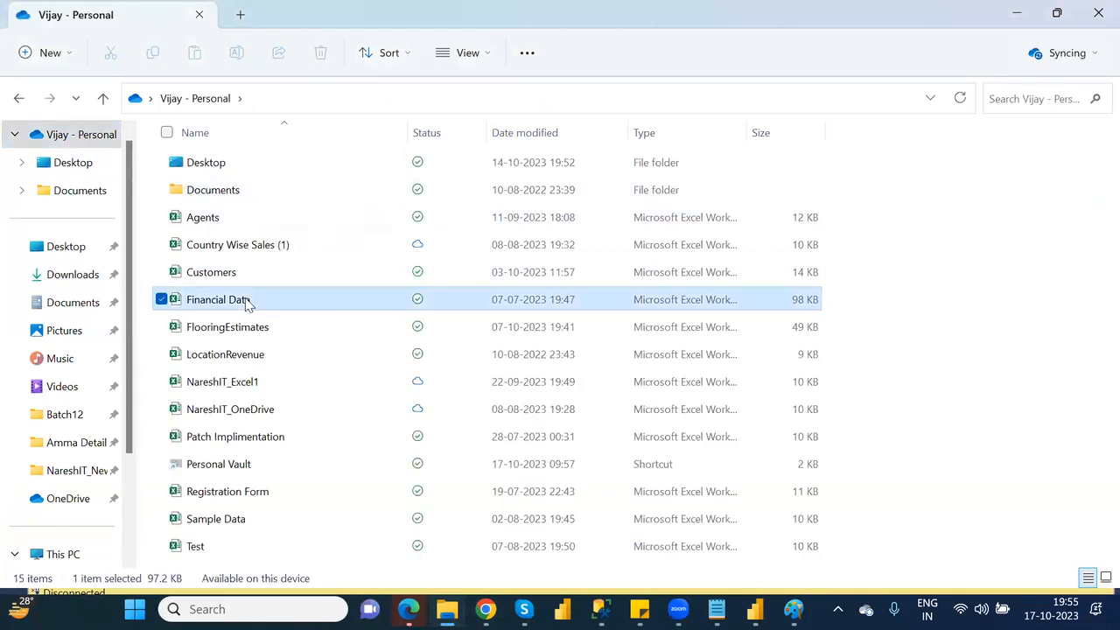
double_click(246, 303)
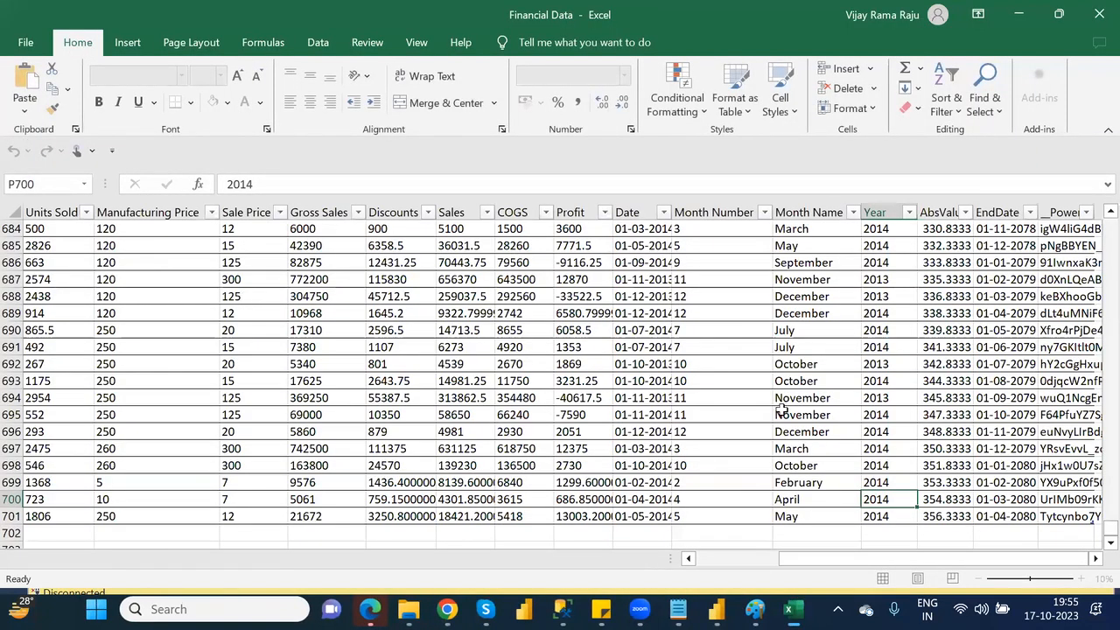
Select the whole header row of the FinancialData sheet, beginning with Segment in A1
drag(795, 562, 683, 568)
drag(1106, 526, 35, 221)
click(35, 221)
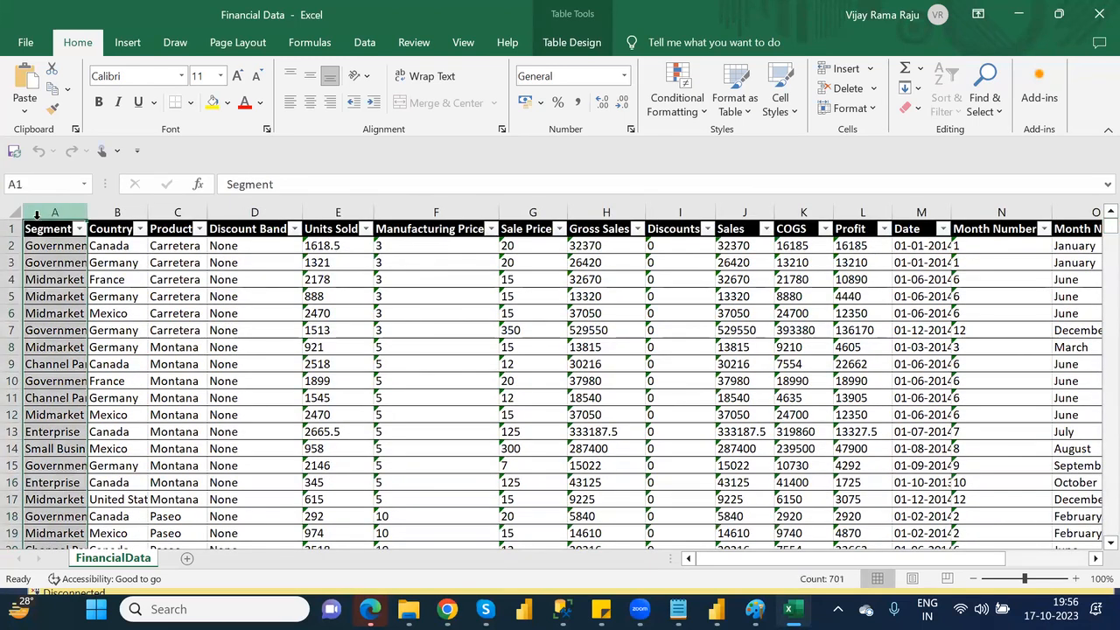
click(29, 228)
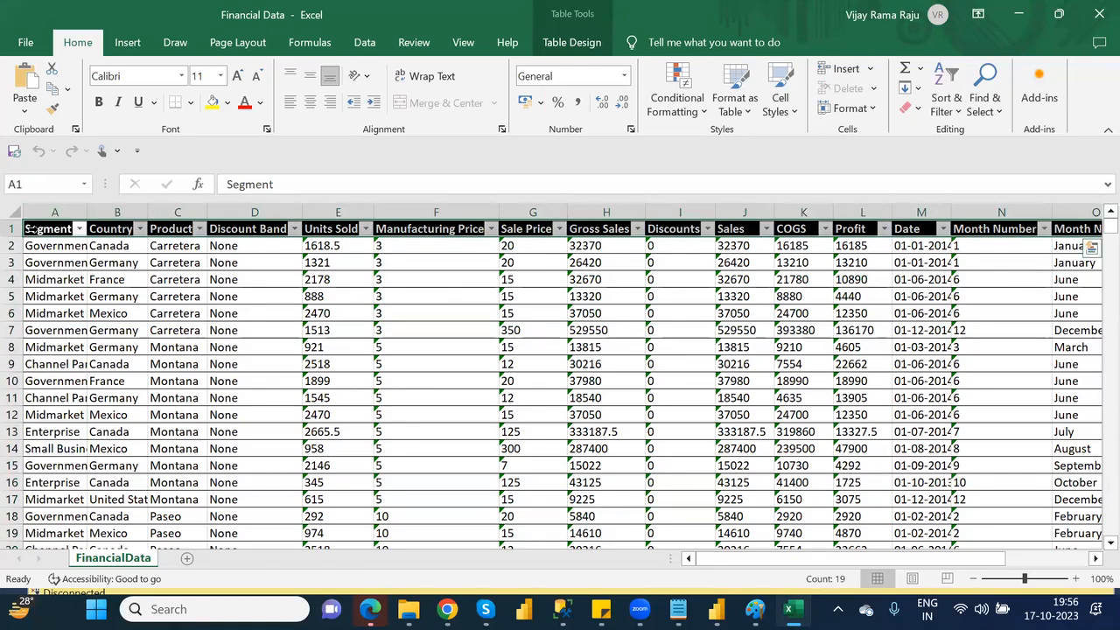
key(ctrl+q)
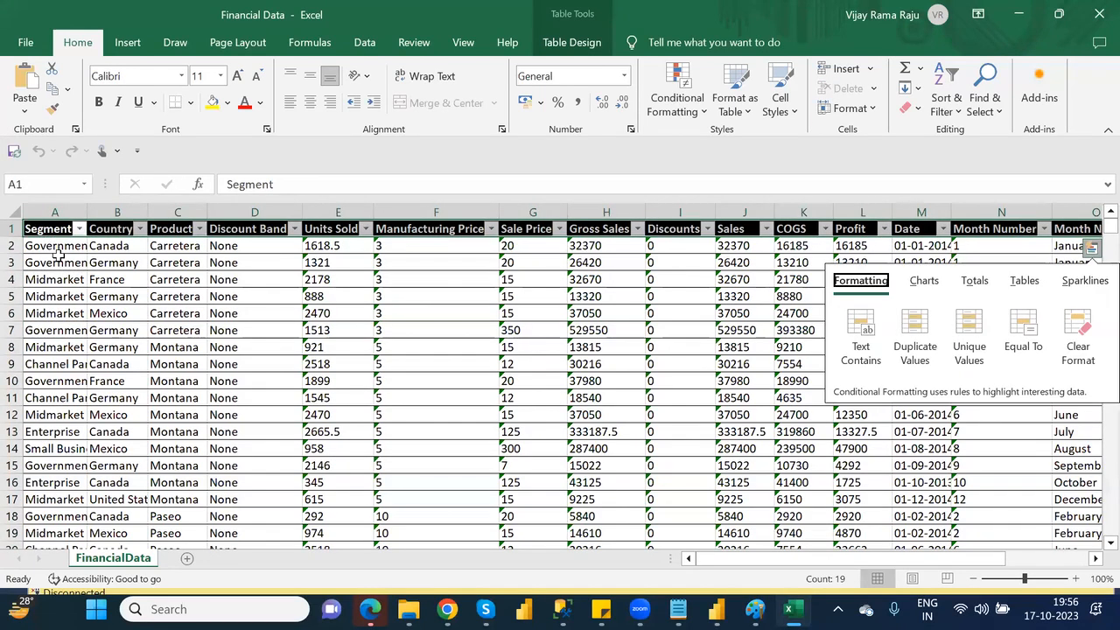
key(Escape)
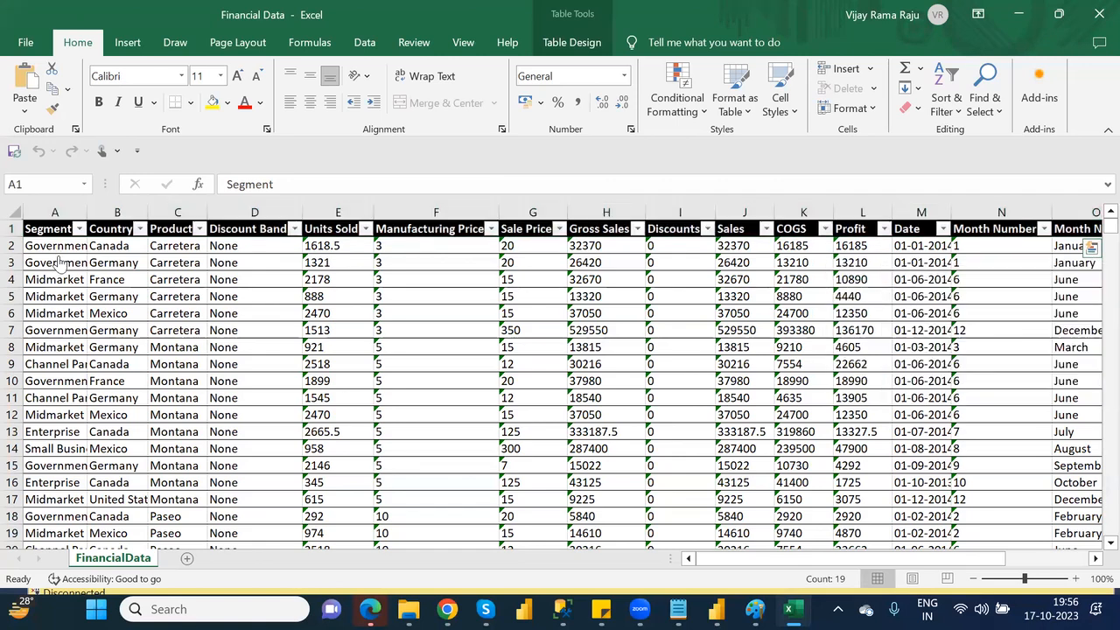
Switch back to Power Apps in Chrome, try to paste the Excel headers into the blank table, and cancel the table creation
key(alt+Tab)
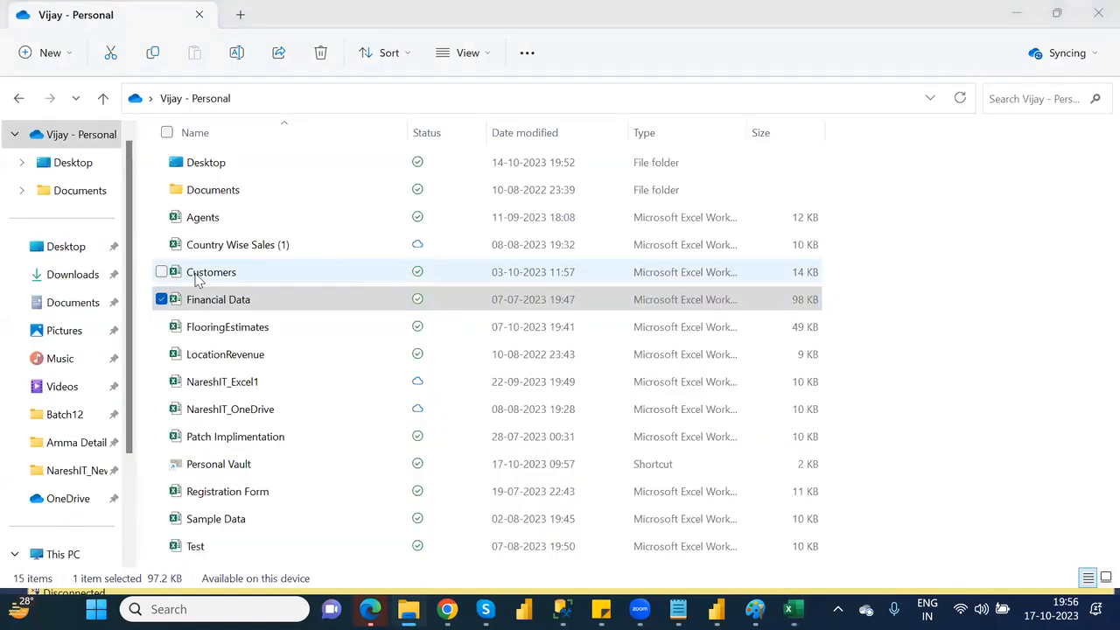
key(alt+Tab)
key(alt+Tab)
key(alt+Tab)
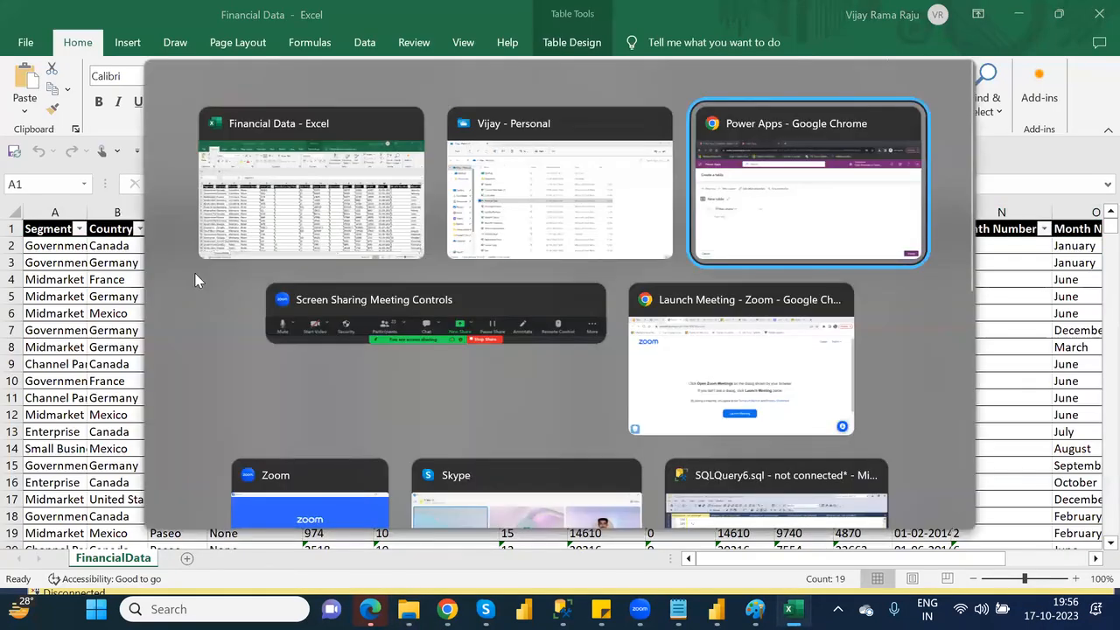
click(163, 341)
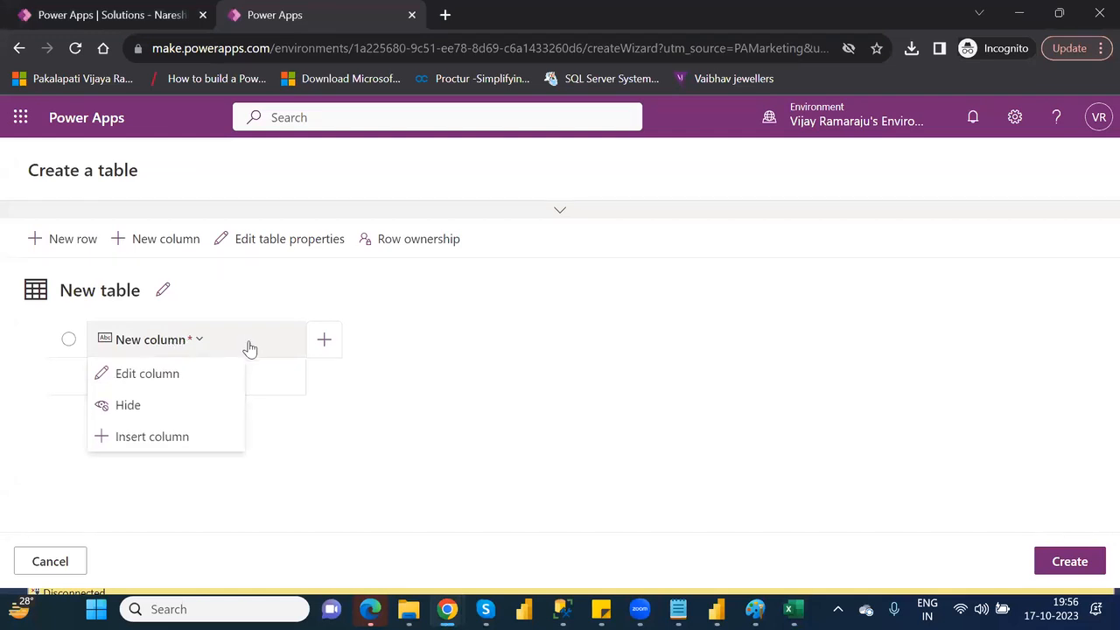
click(270, 377)
key(ctrl+v)
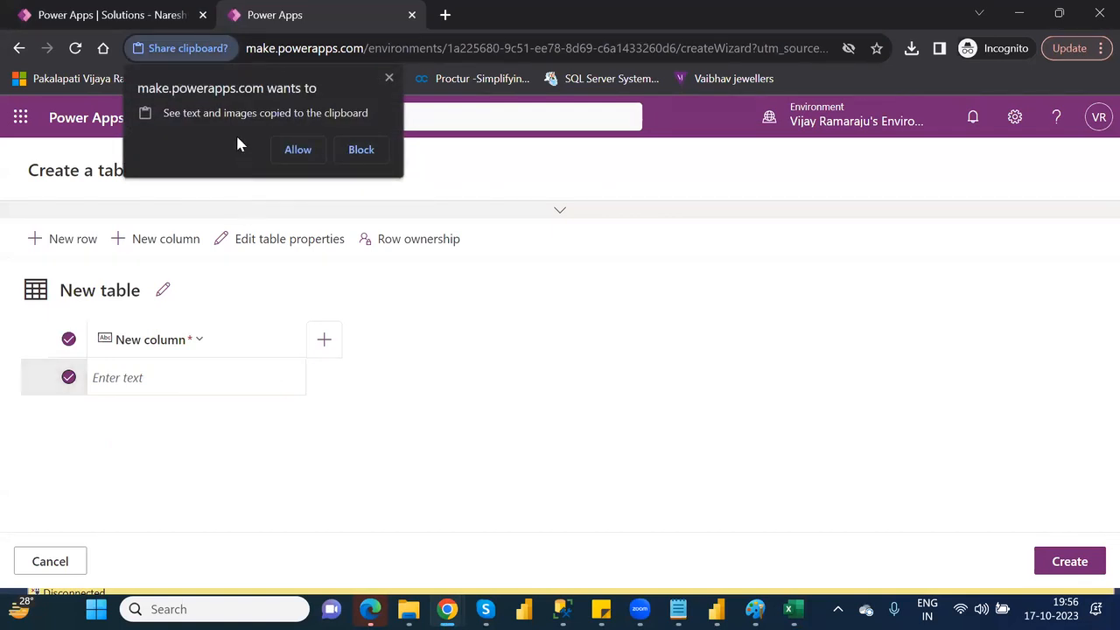
click(390, 80)
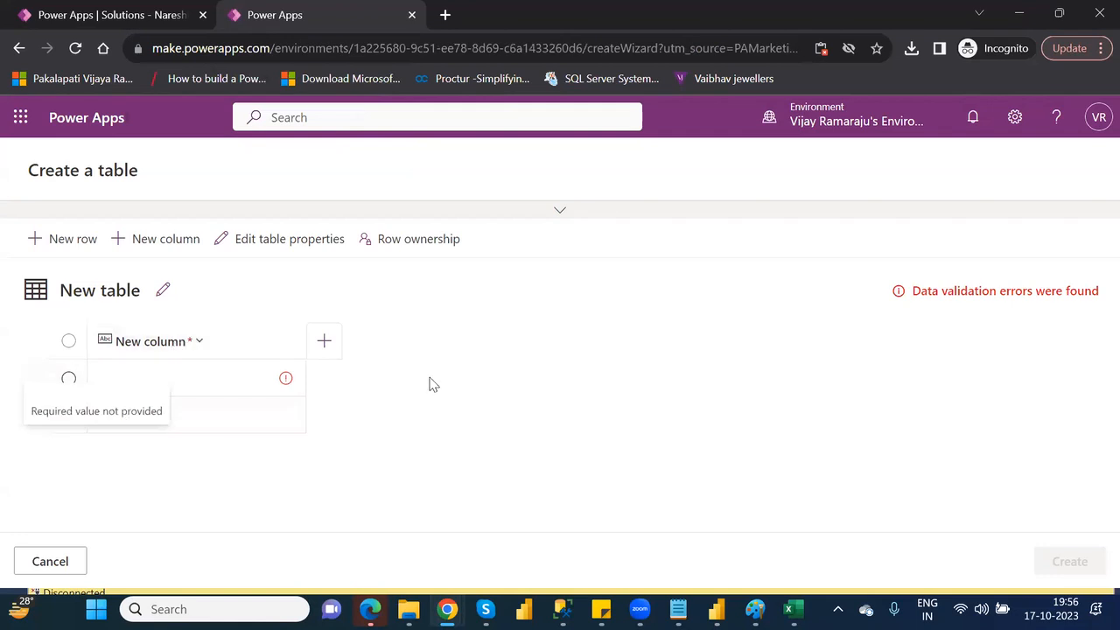
click(50, 561)
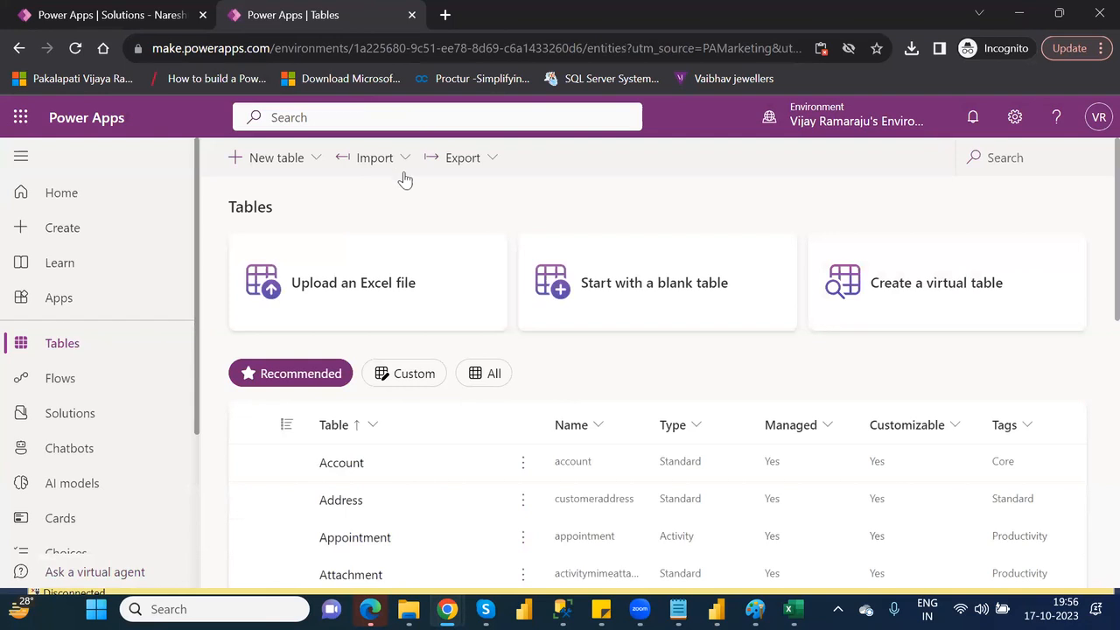
click(664, 295)
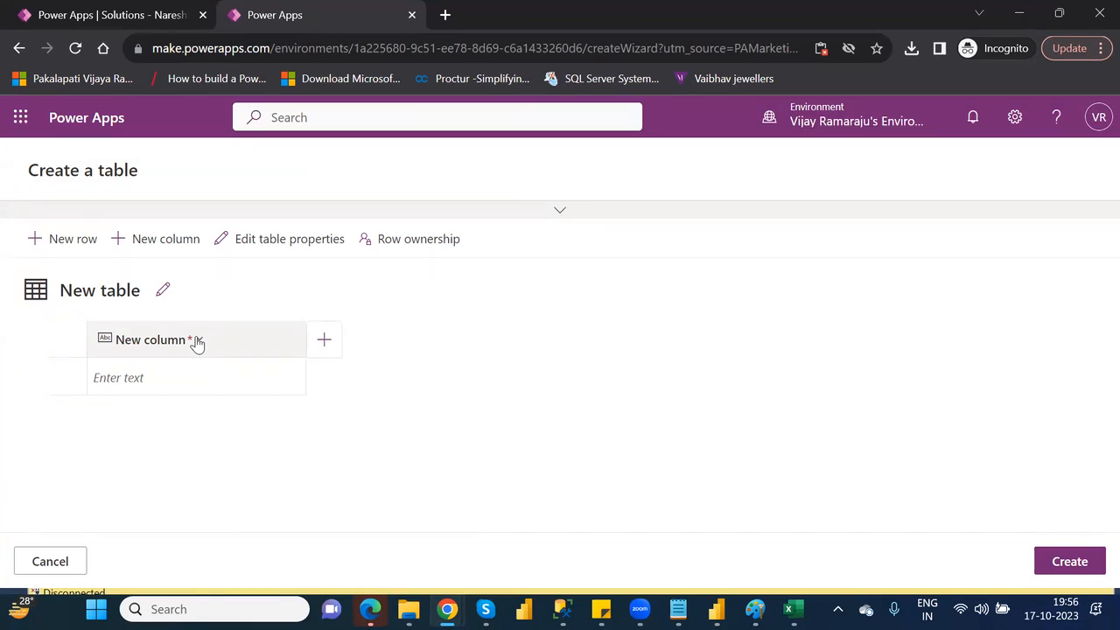
click(66, 564)
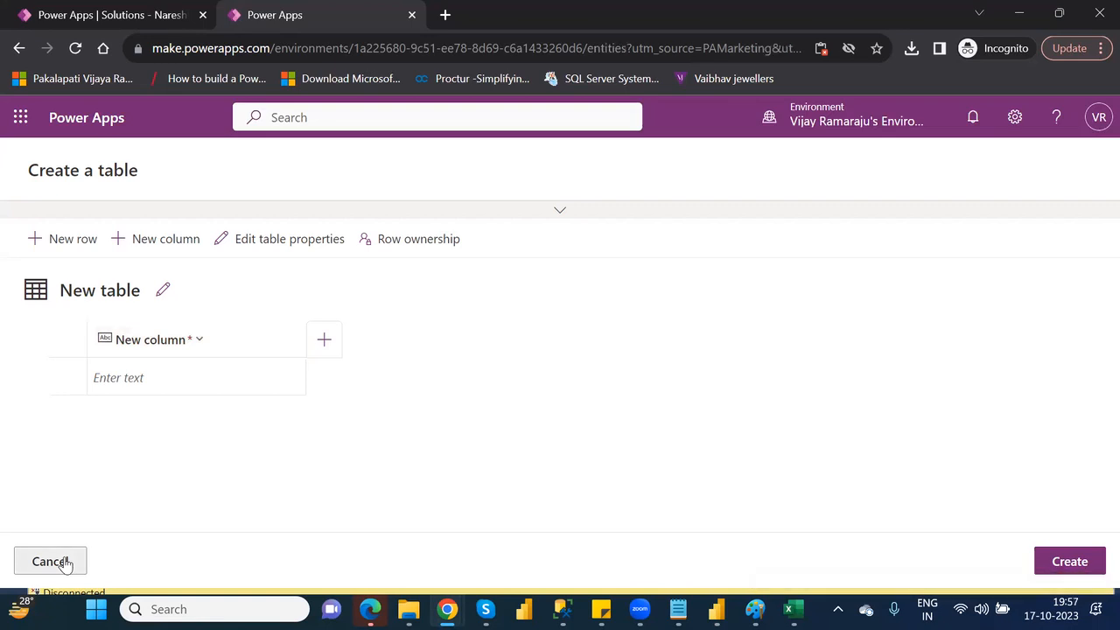
Start a solution import from the environment's Solutions list and cancel it without choosing a file
click(75, 417)
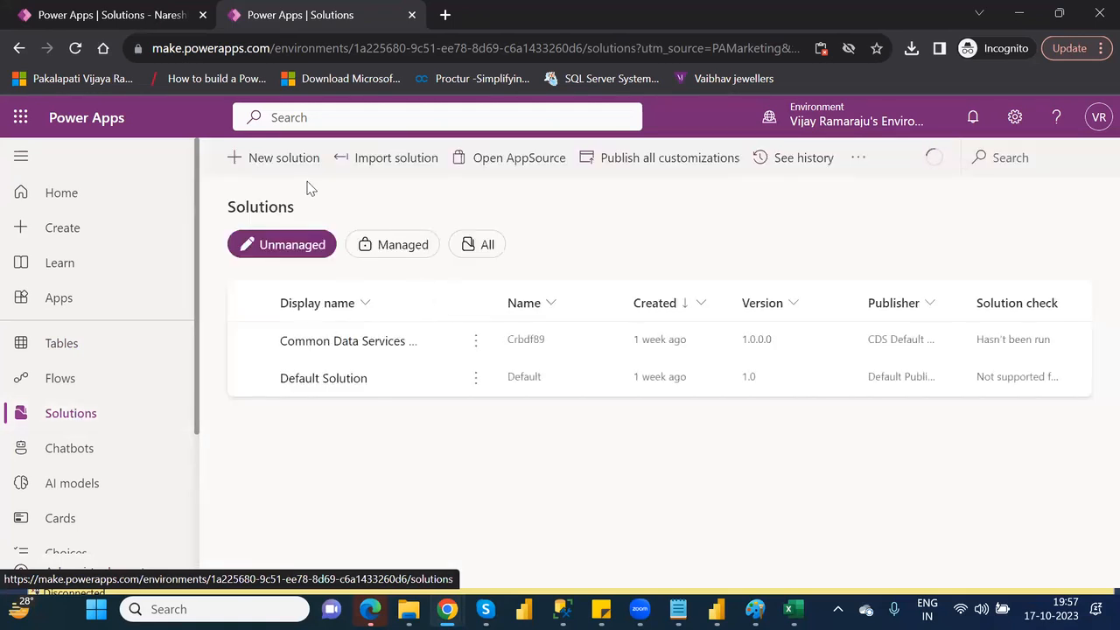
click(391, 166)
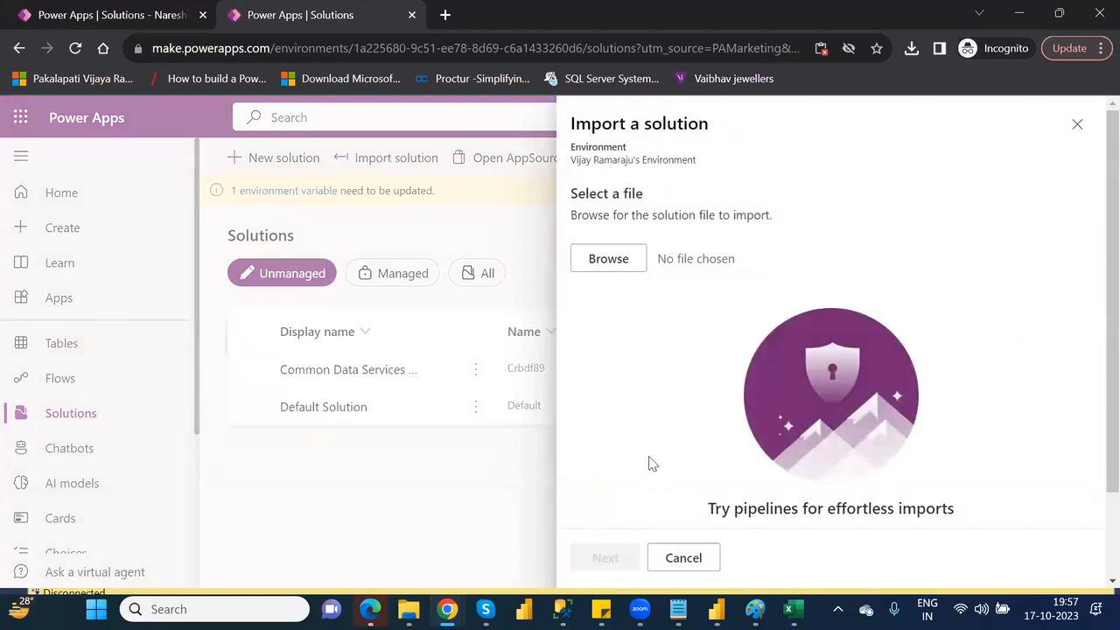
click(701, 556)
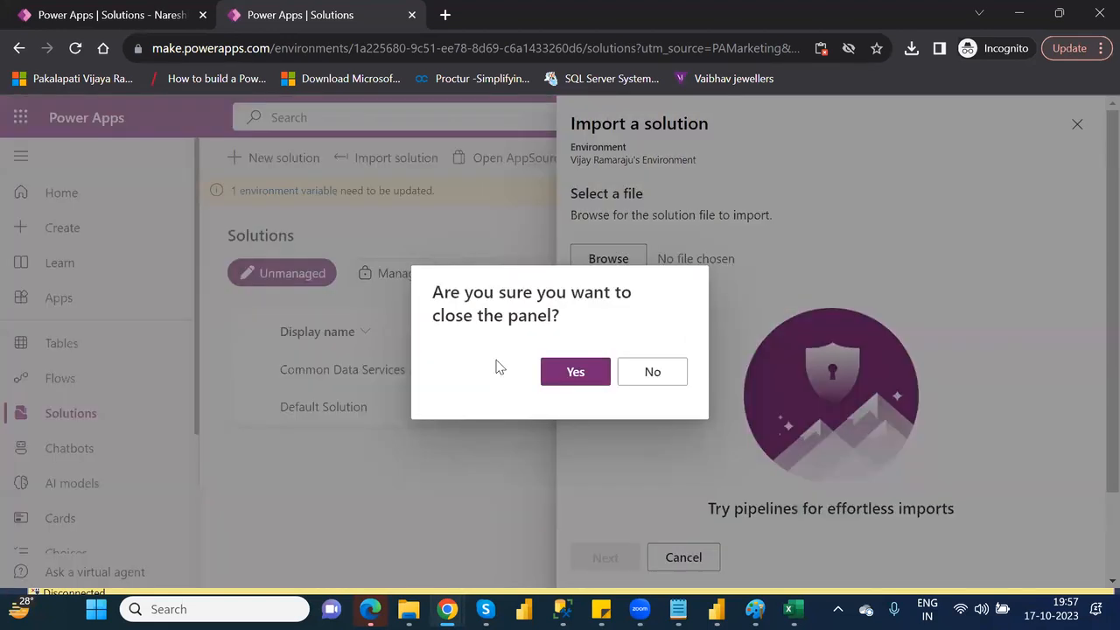
click(638, 375)
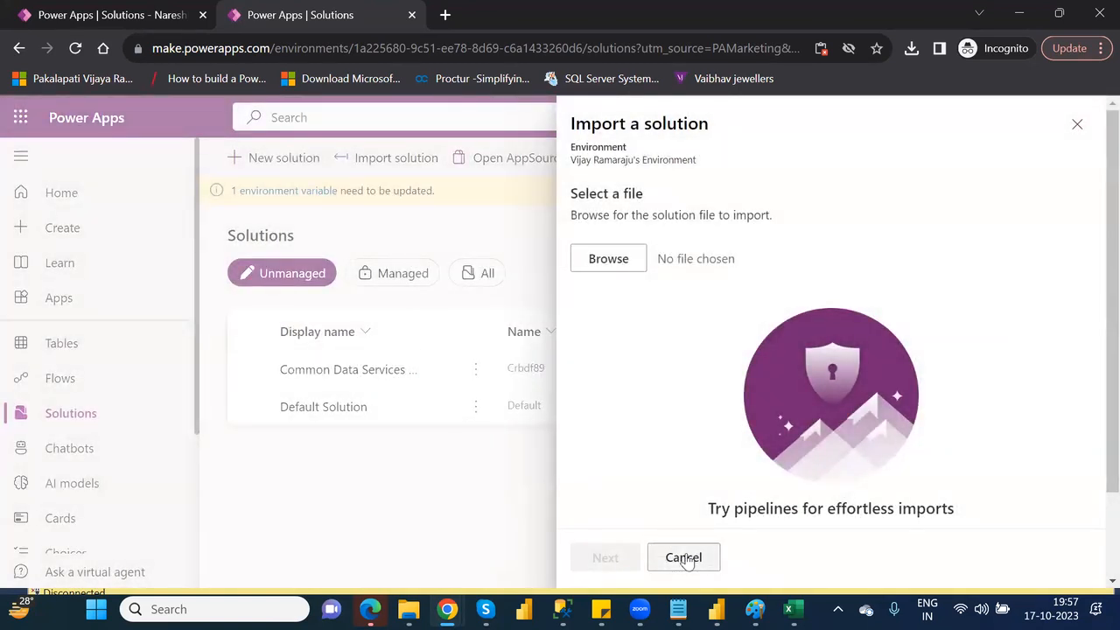
click(683, 557)
click(572, 371)
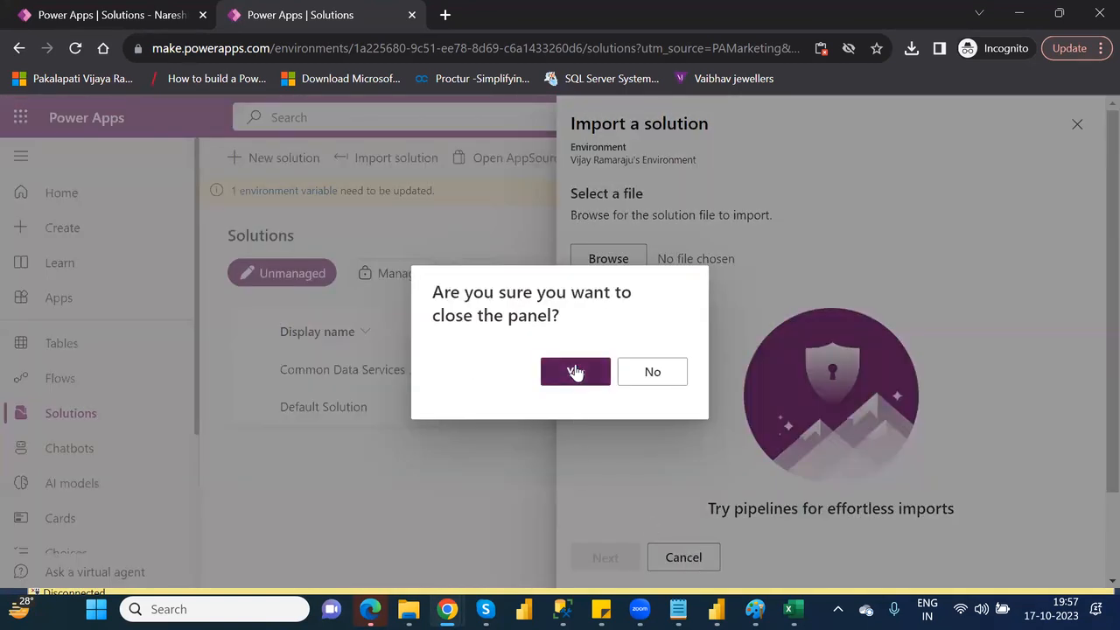
View the environment's managed solutions and return to the list of unmanaged ones
click(403, 277)
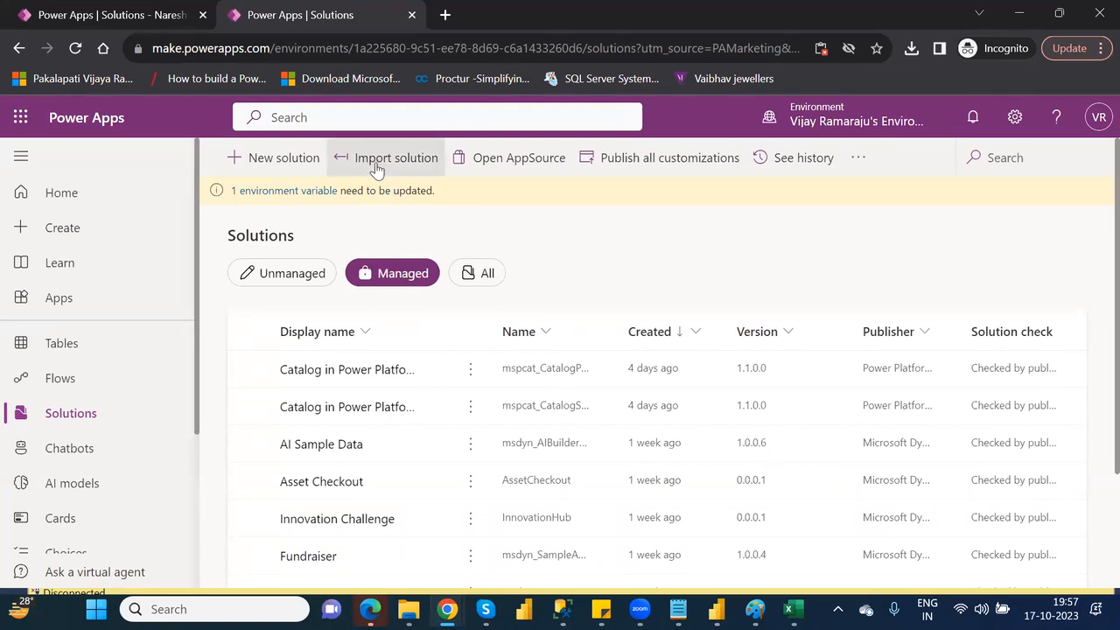
click(276, 280)
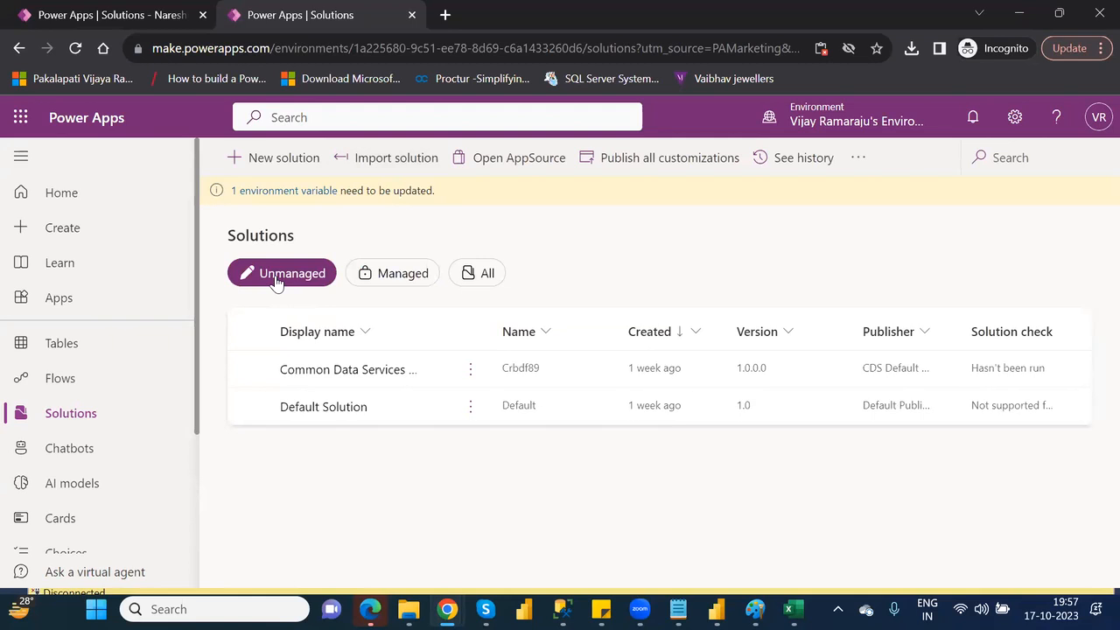
From the managed solutions list, try to import the NareshIT_P1_1_0_0_1_managed.zip package into this environment
click(388, 274)
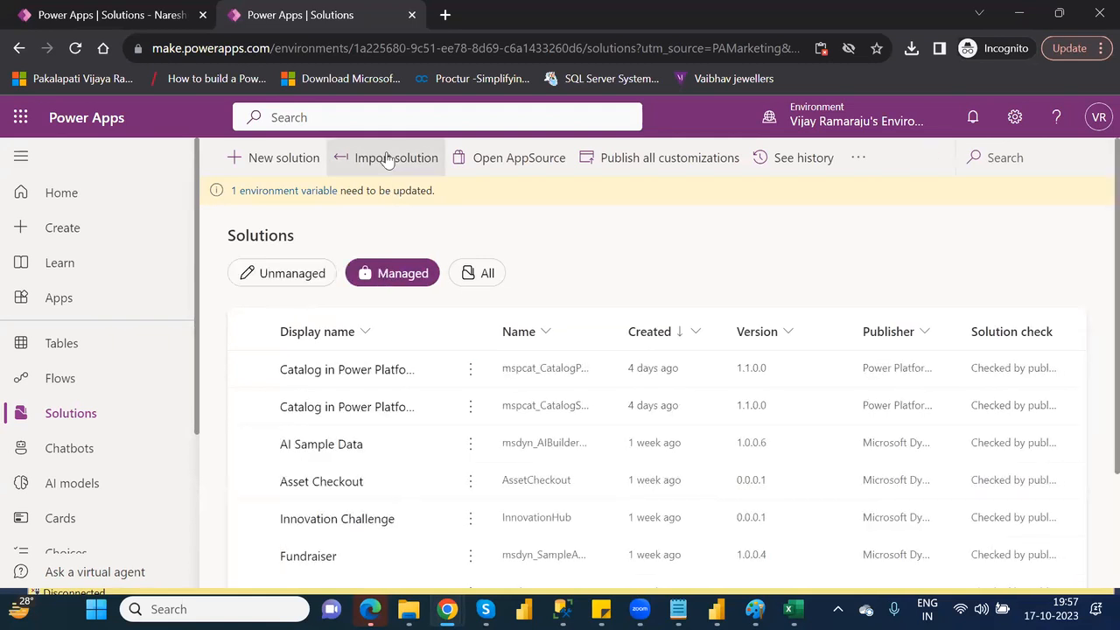
click(388, 160)
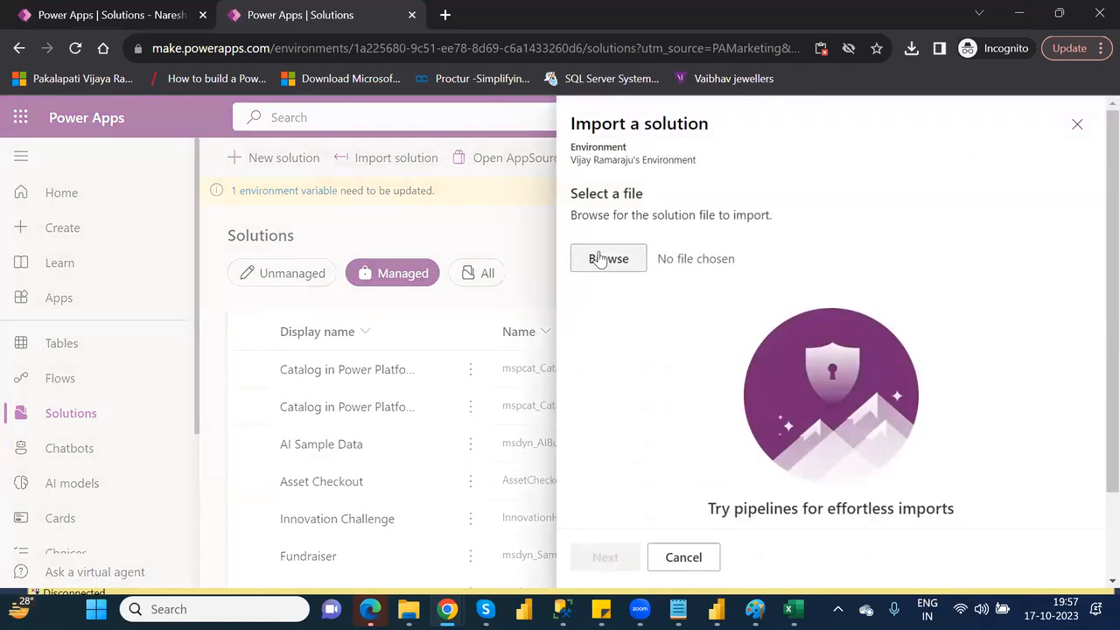
click(600, 259)
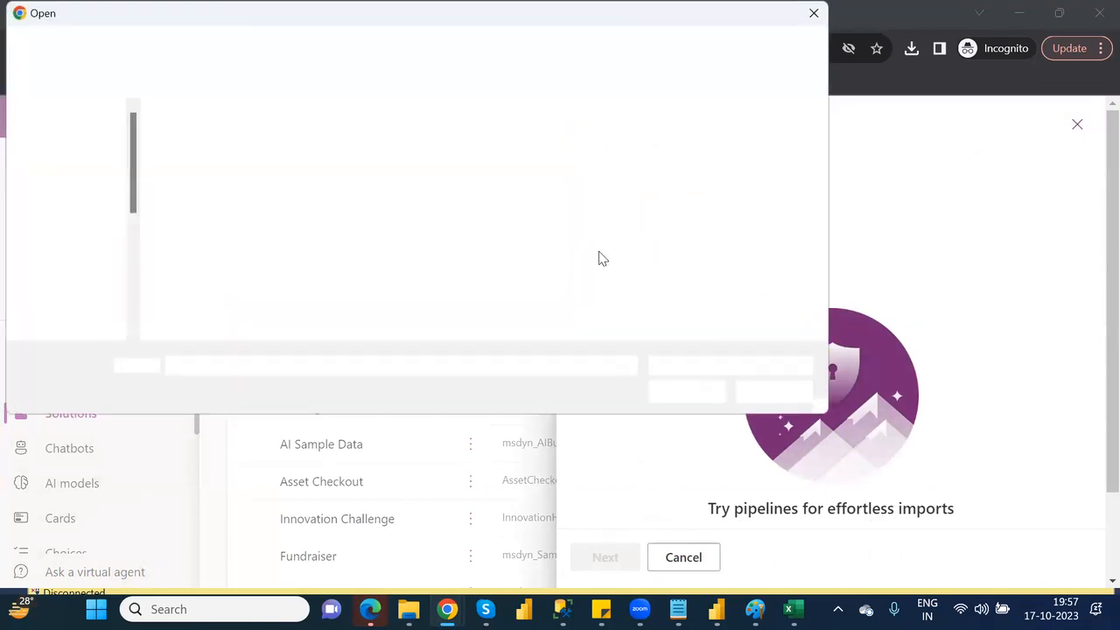
double_click(234, 161)
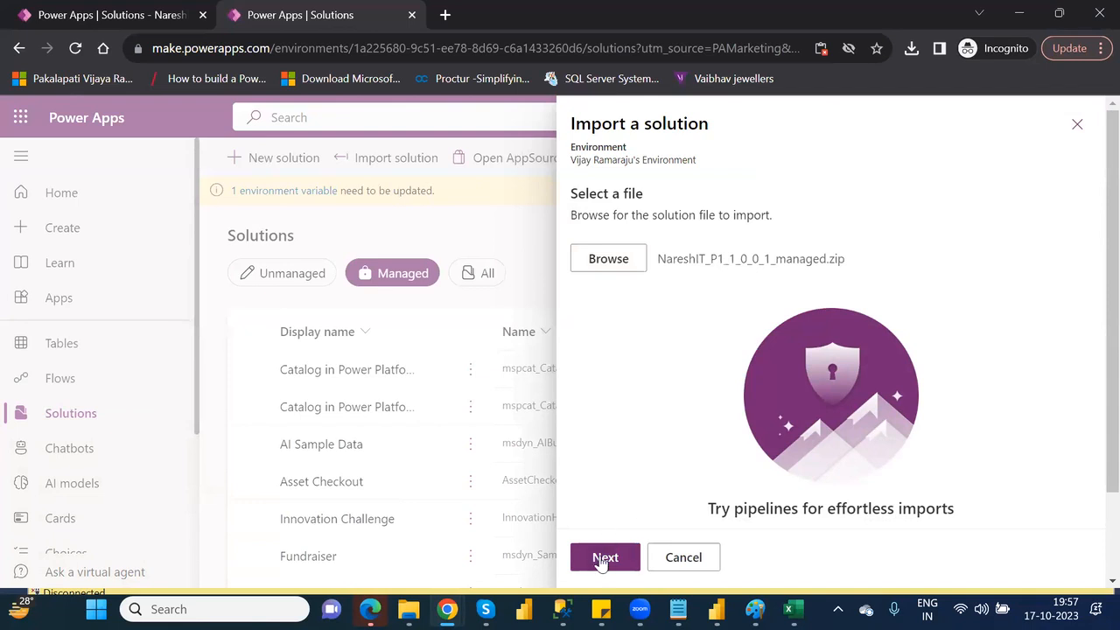
click(603, 559)
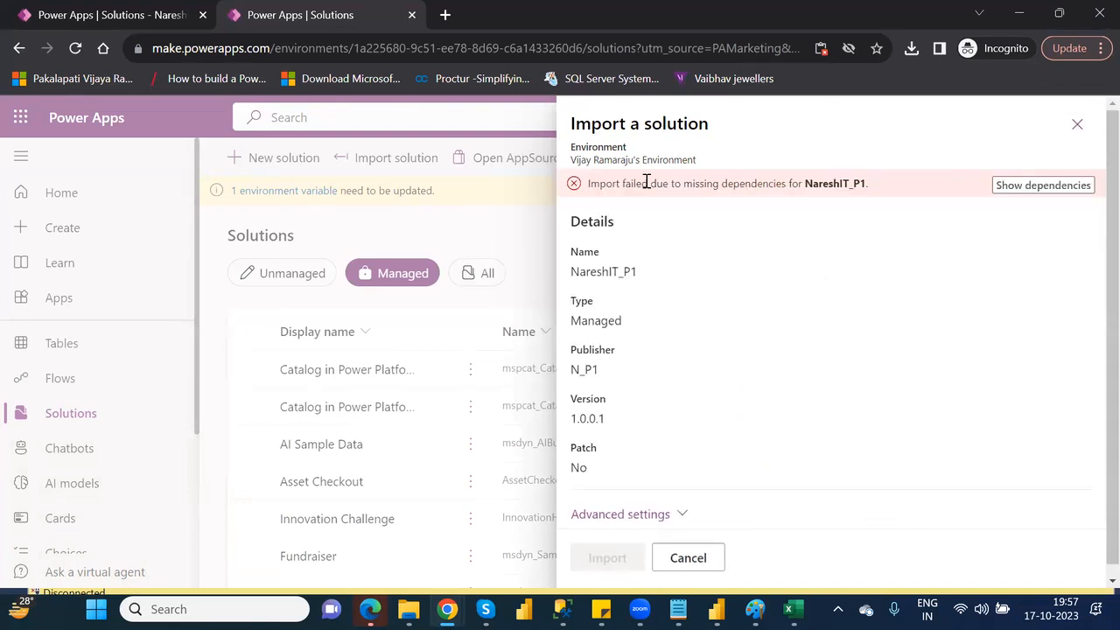
Examine the missing dependencies of the NareshIT_P1 solution and close the import
click(1033, 188)
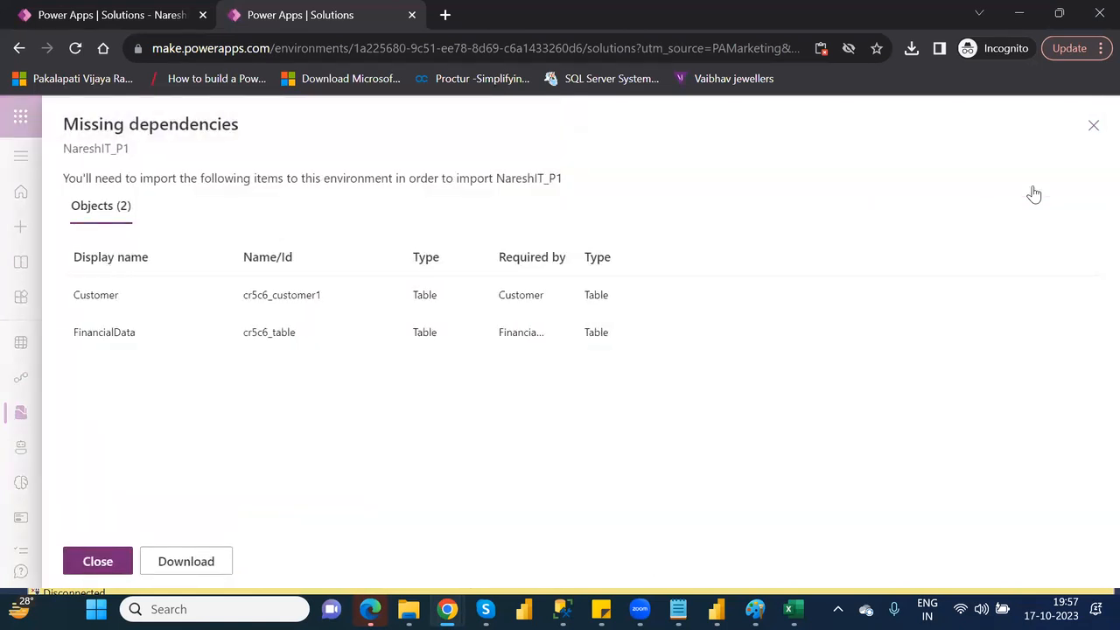
click(1096, 127)
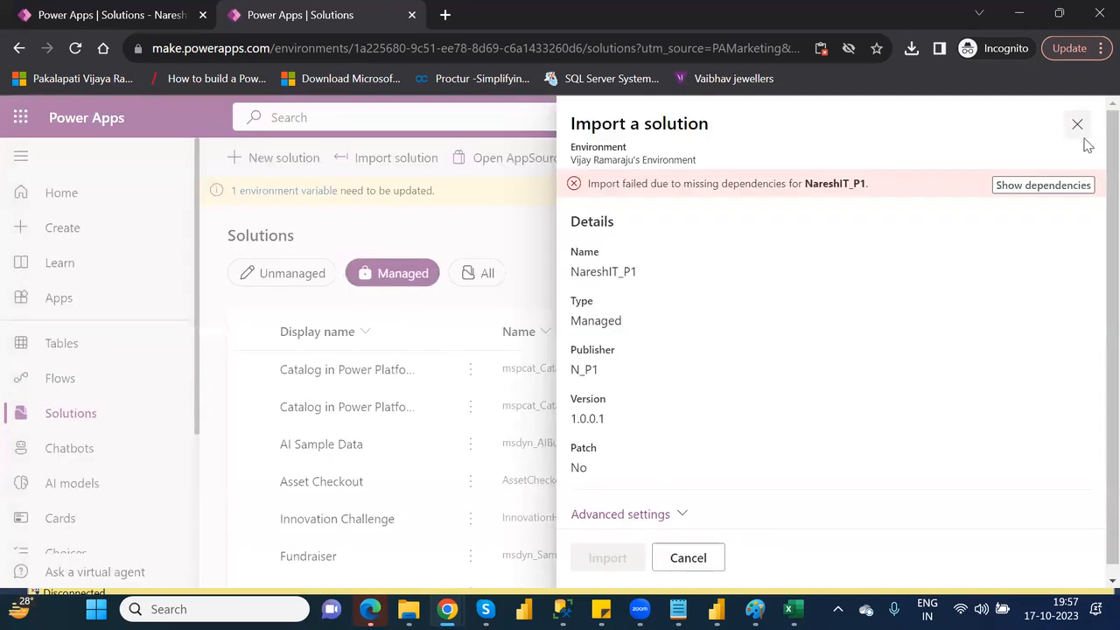
click(1078, 127)
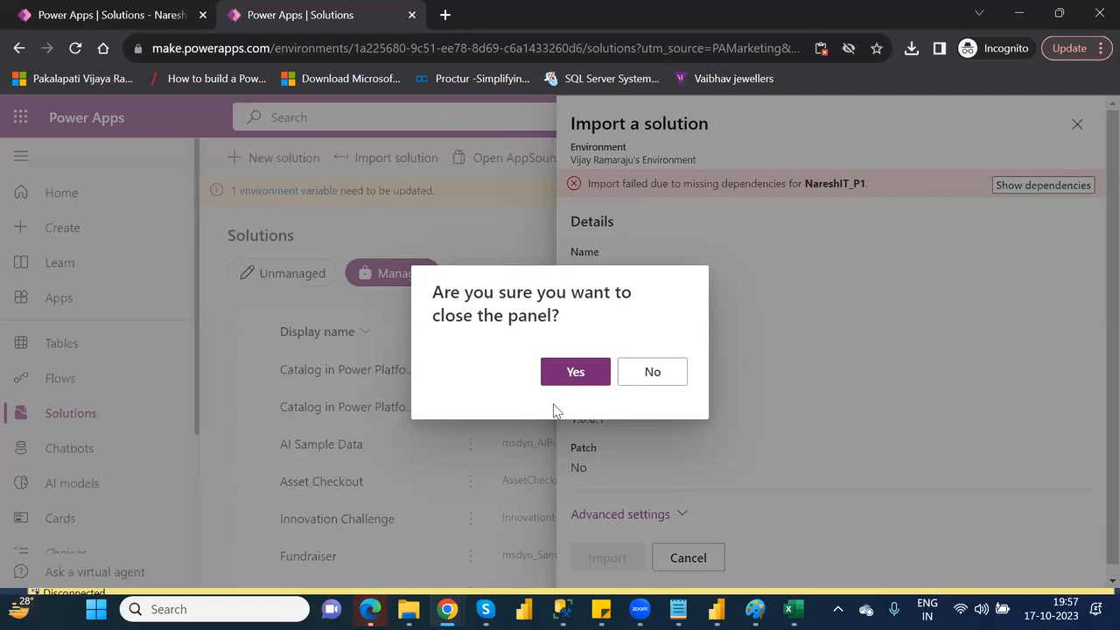
click(573, 371)
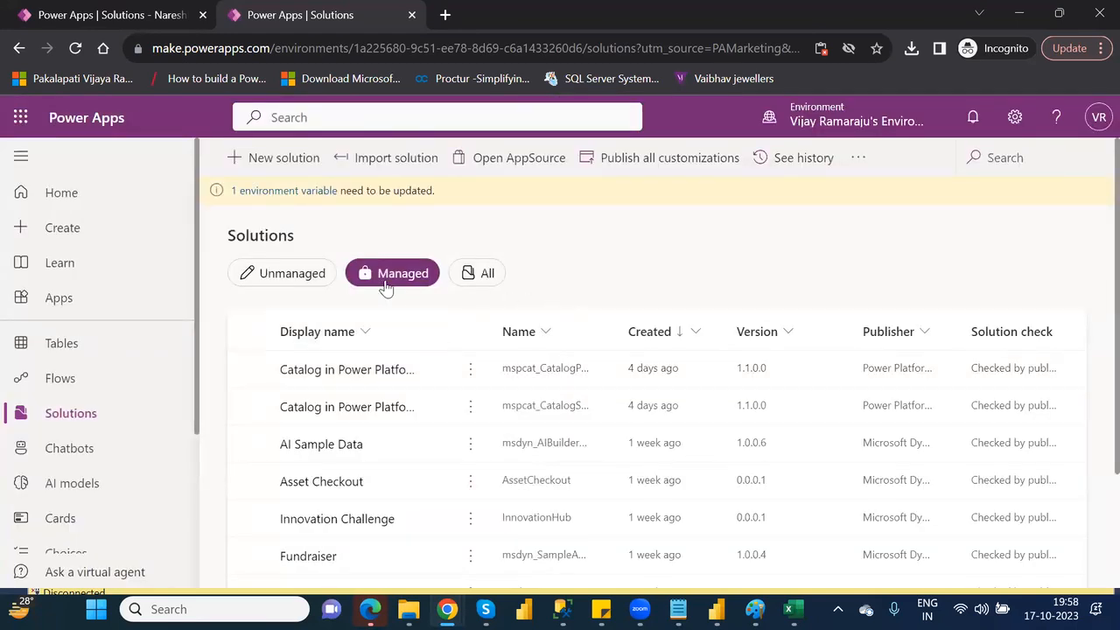
Retry importing NareshIT_P1_1_0_0_1_managed.zip, review its missing dependencies again, and abandon the import
click(398, 163)
click(624, 263)
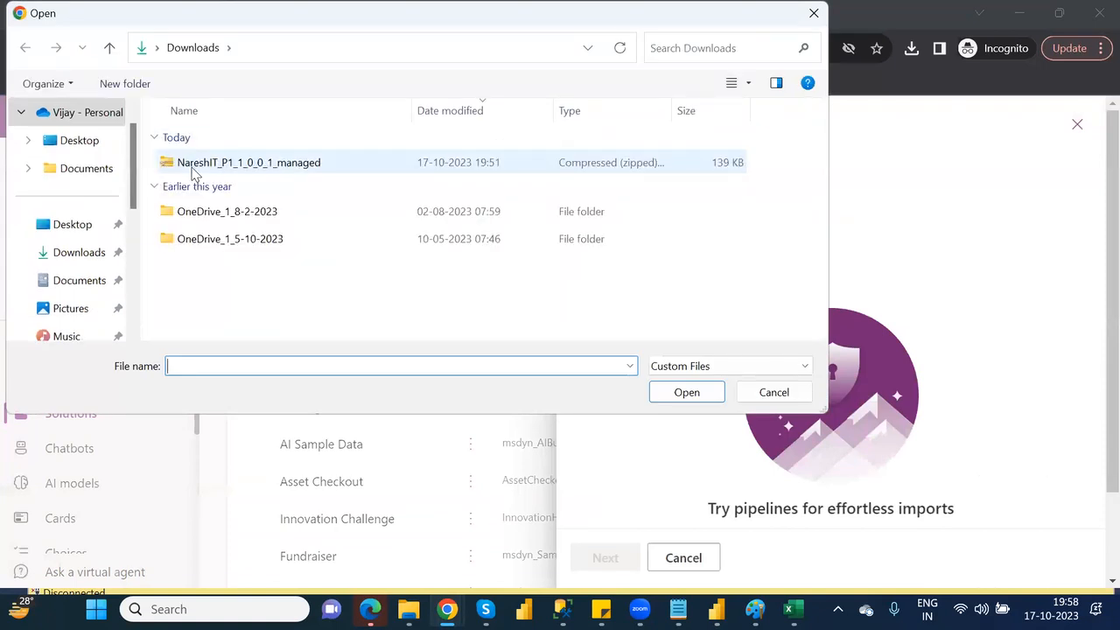
click(192, 166)
click(687, 392)
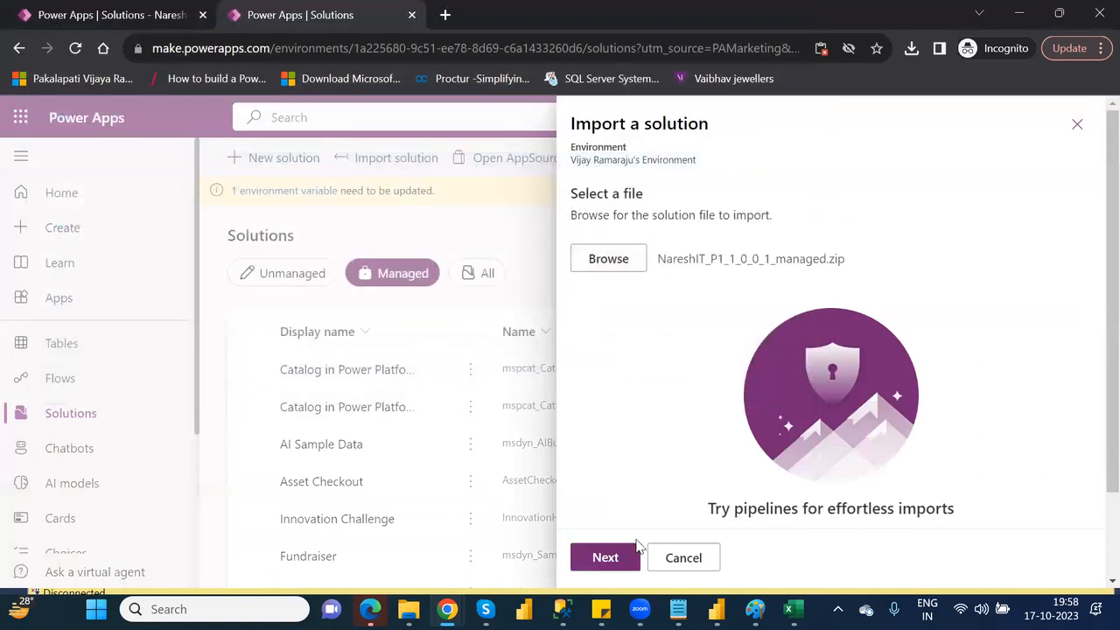
click(607, 558)
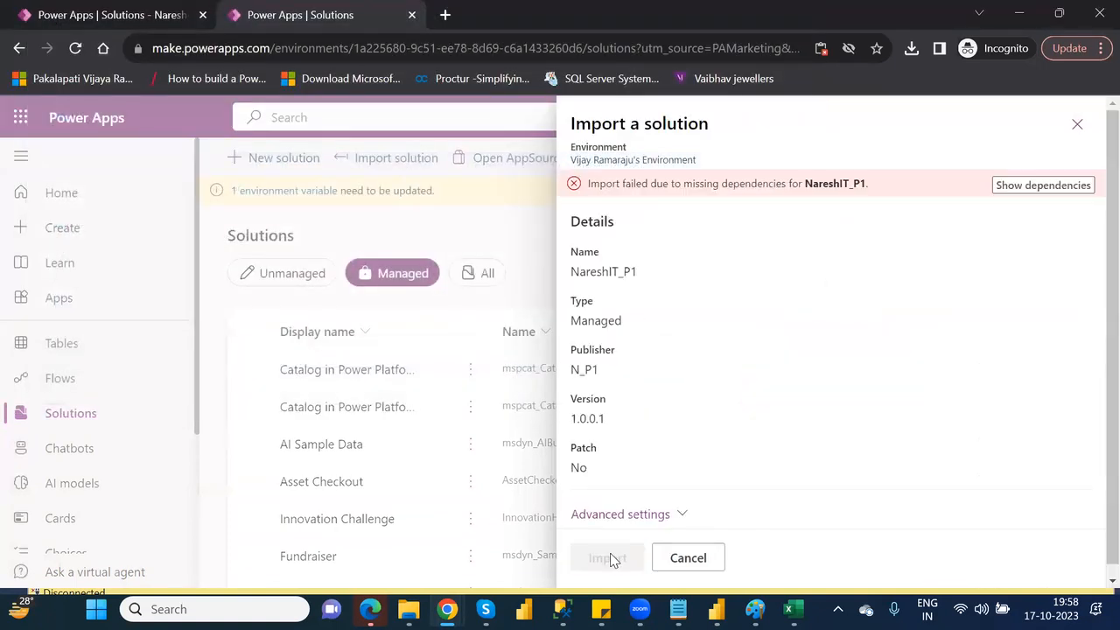
click(1025, 187)
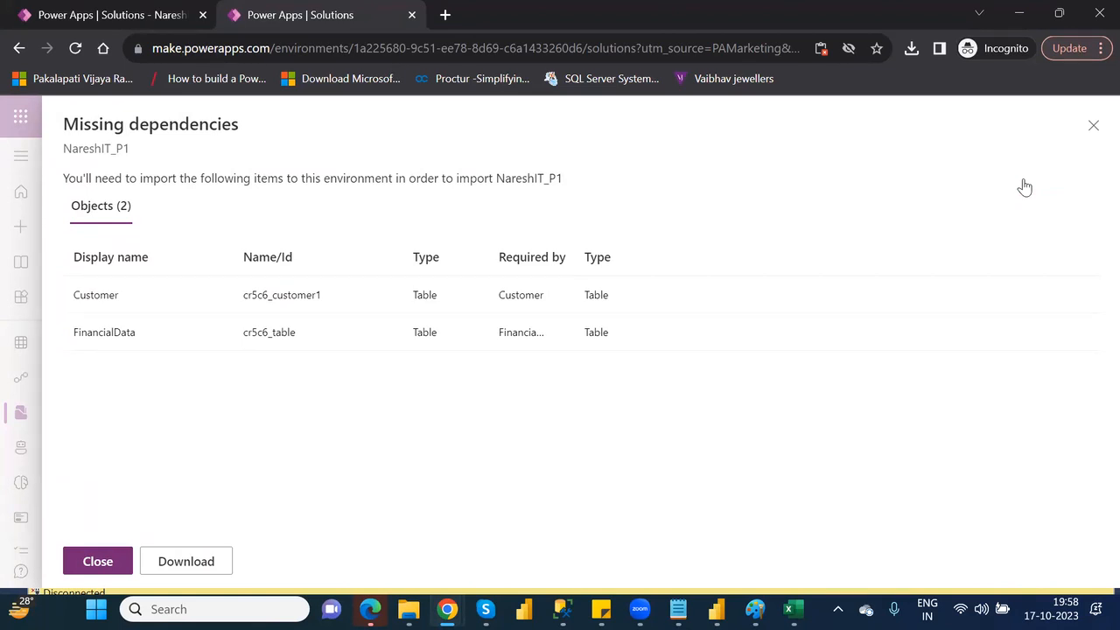
click(1094, 128)
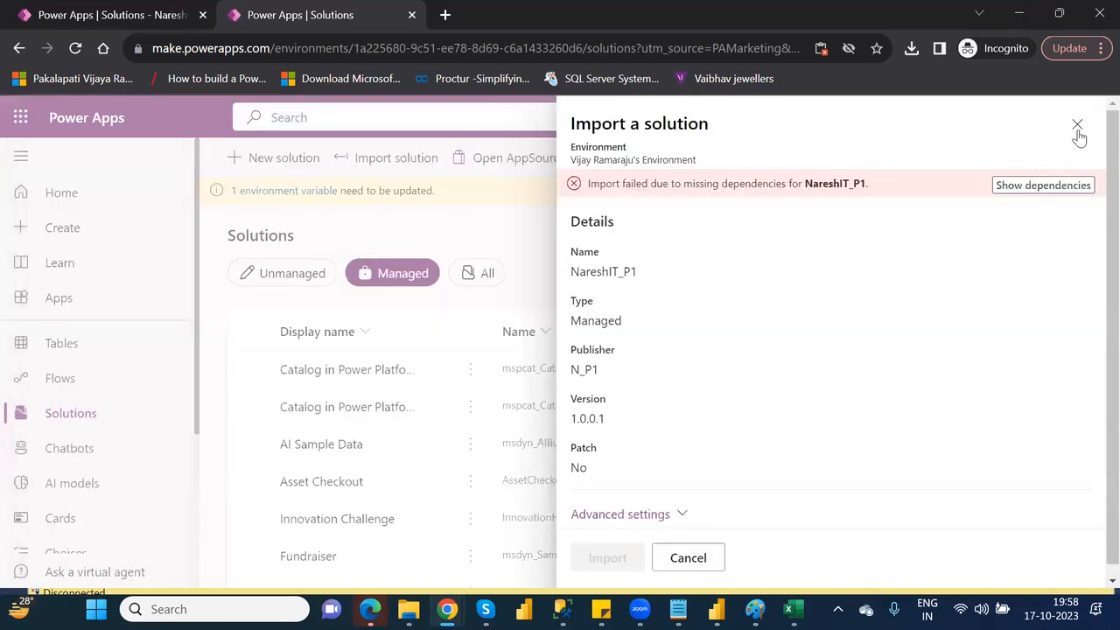
click(1078, 127)
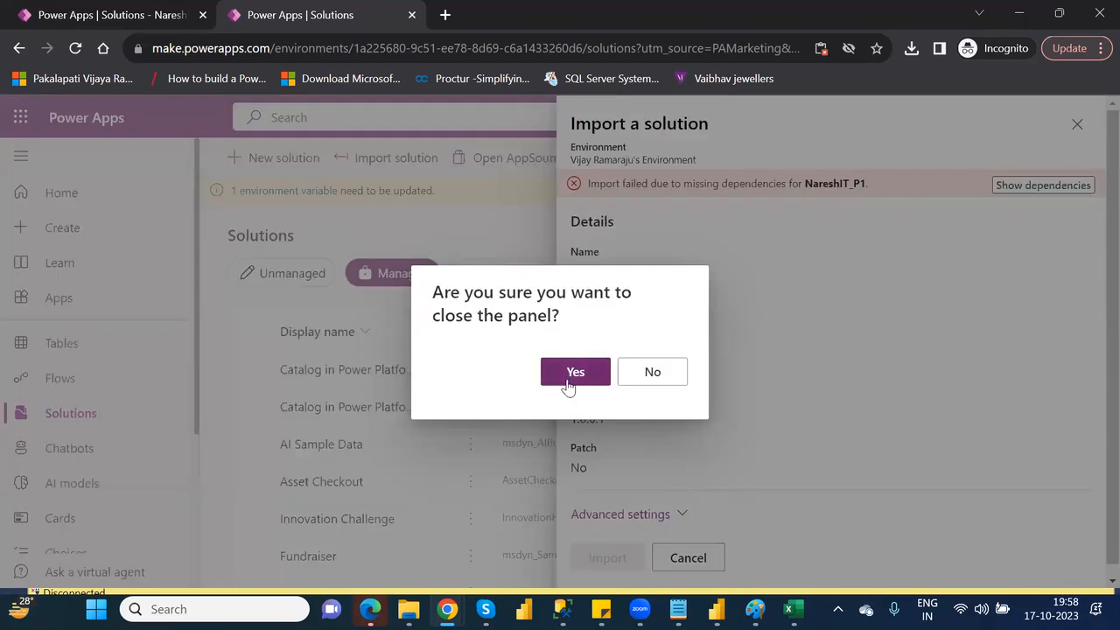
click(570, 385)
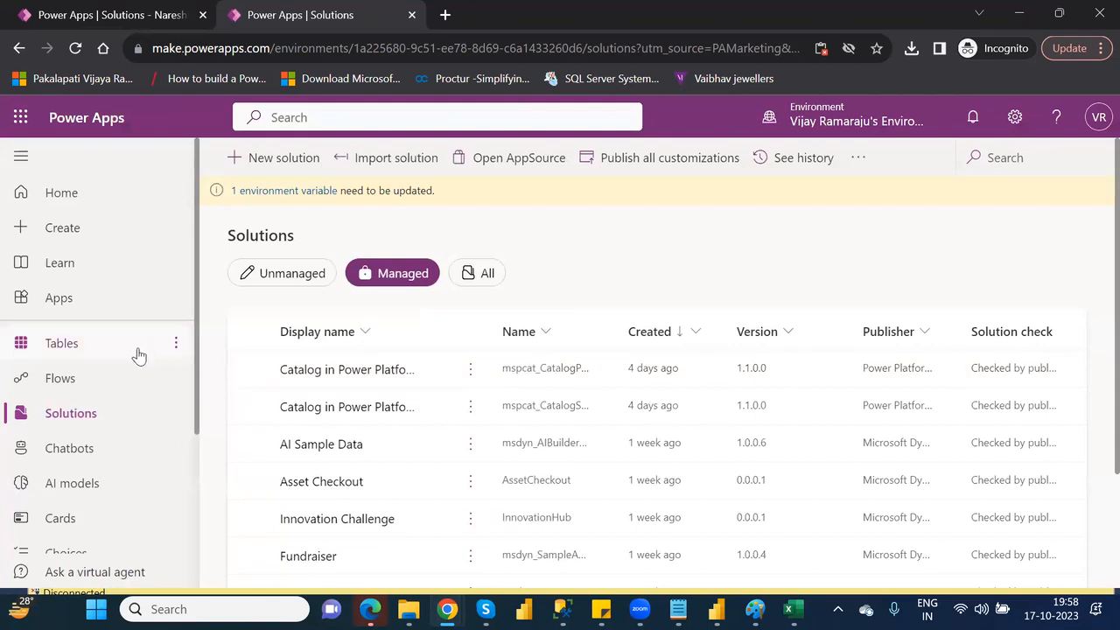
Start a new Dataverse table from an Excel upload and try to choose the Financial Data workbook in the personal OneDrive folder
click(104, 349)
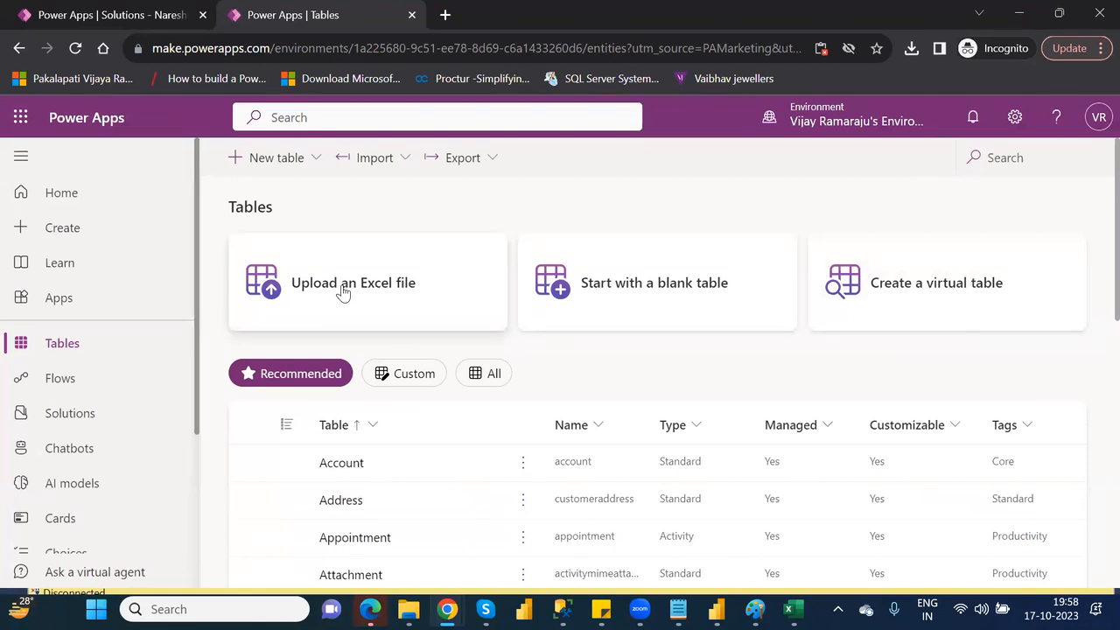
click(416, 281)
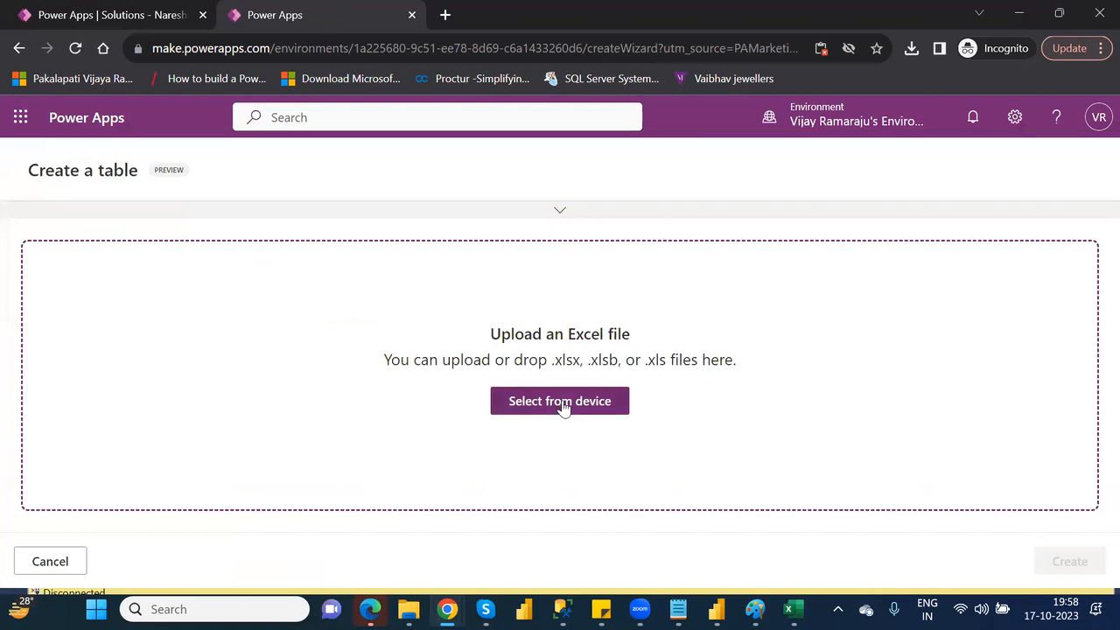
click(563, 404)
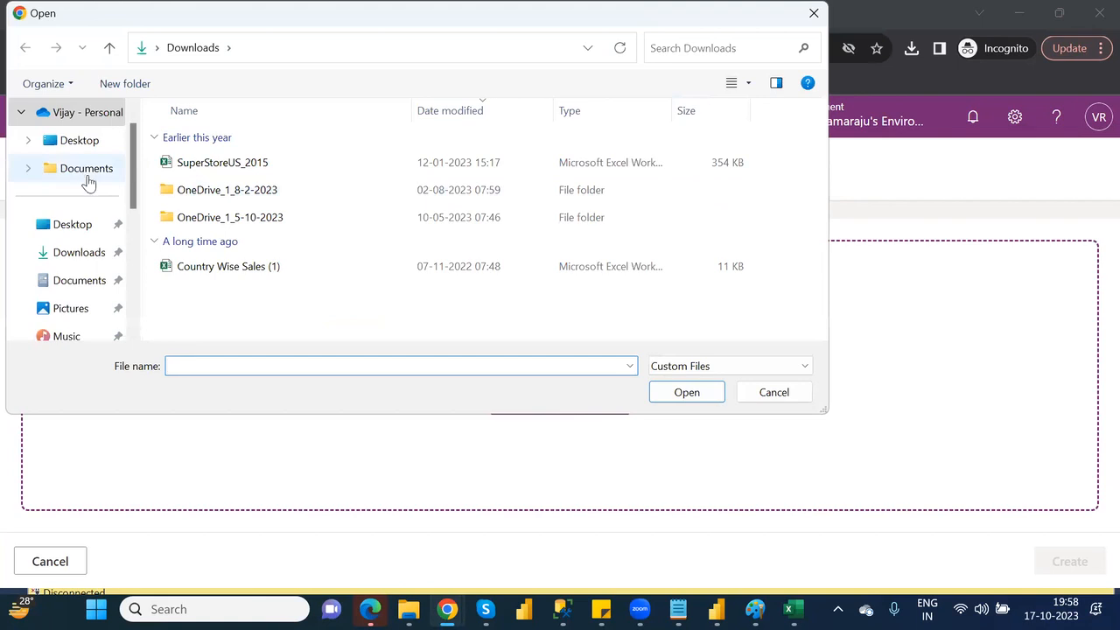
click(96, 125)
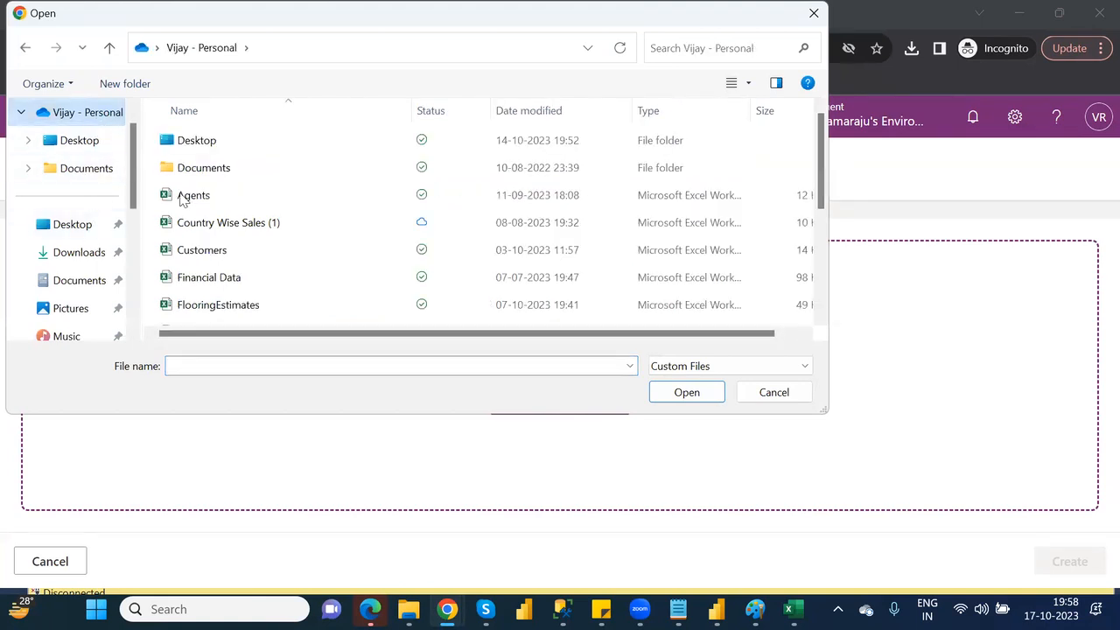
double_click(230, 278)
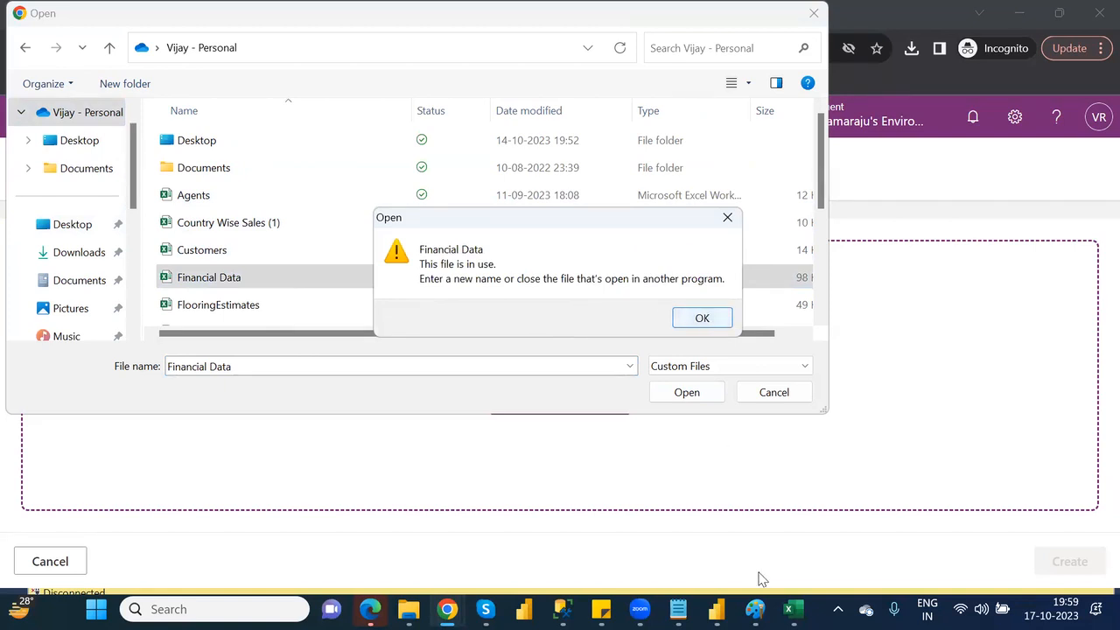
Switch to Excel to close the Financial Data workbook, and create the Power Apps table from that file
click(790, 604)
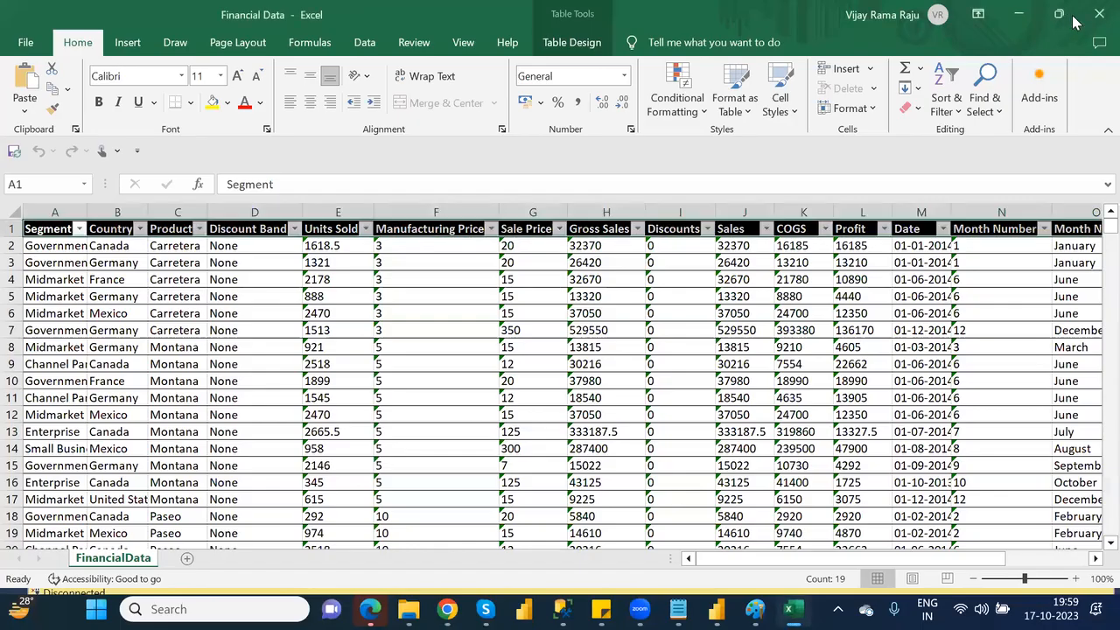
click(1098, 16)
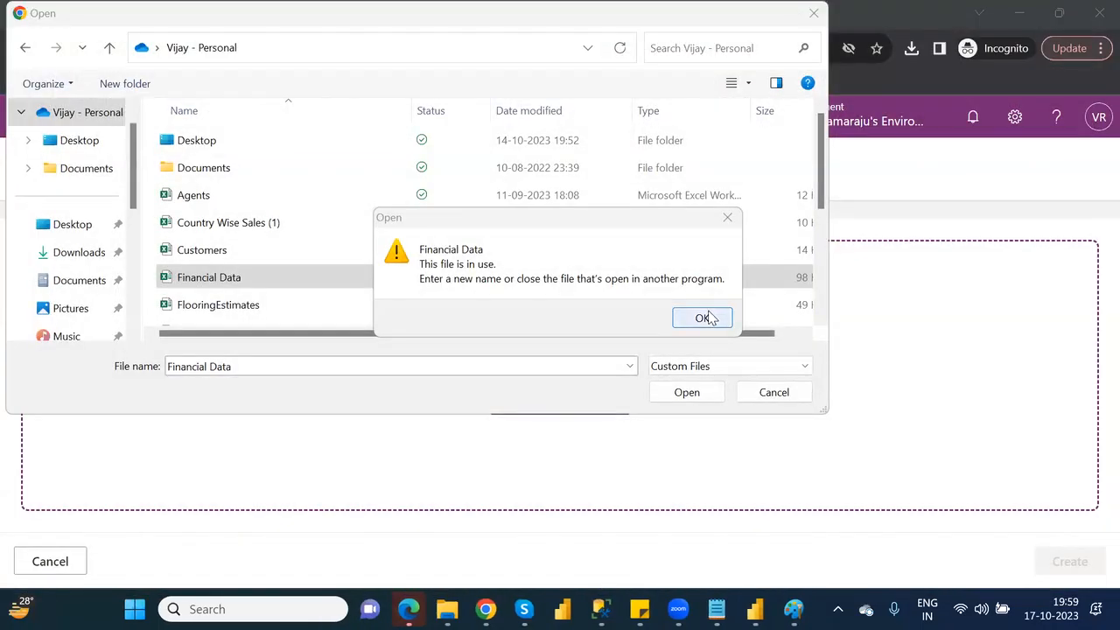
click(704, 318)
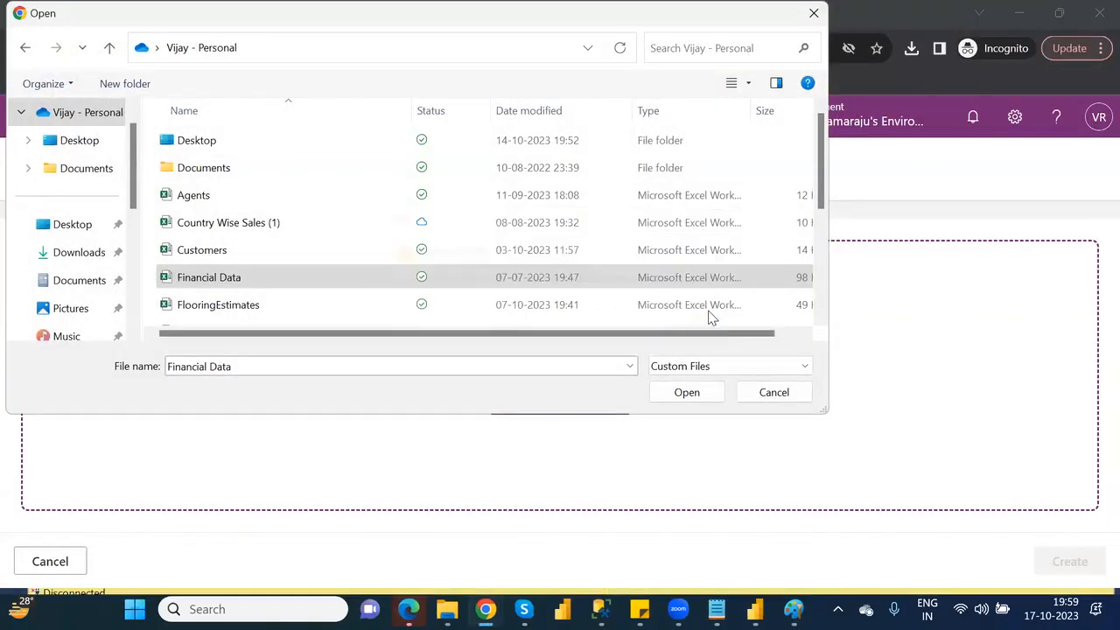
double_click(245, 278)
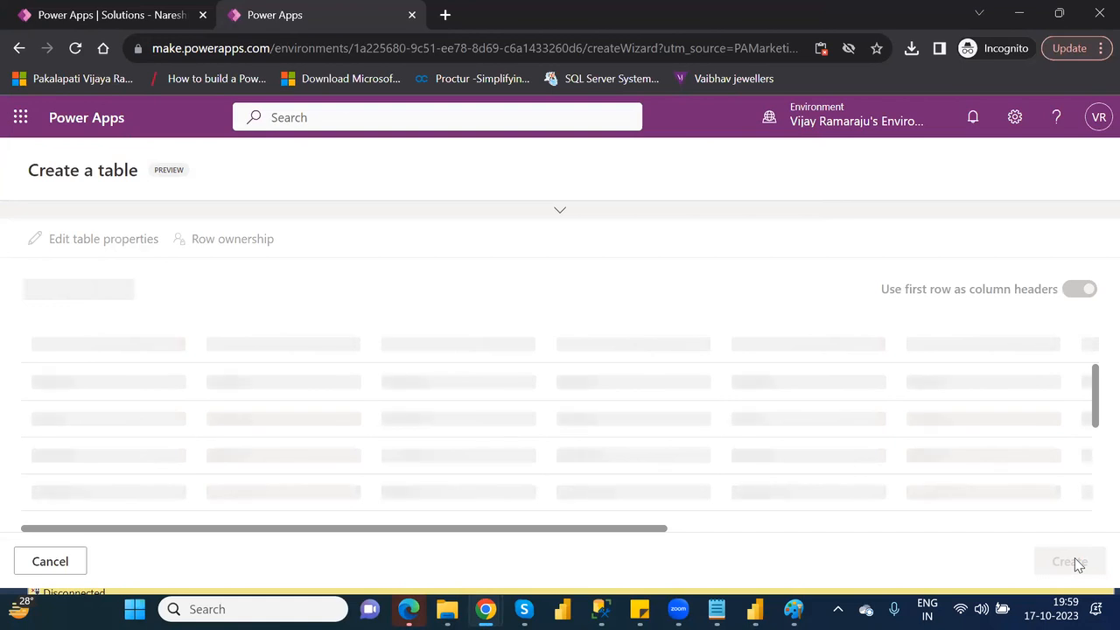
click(1071, 561)
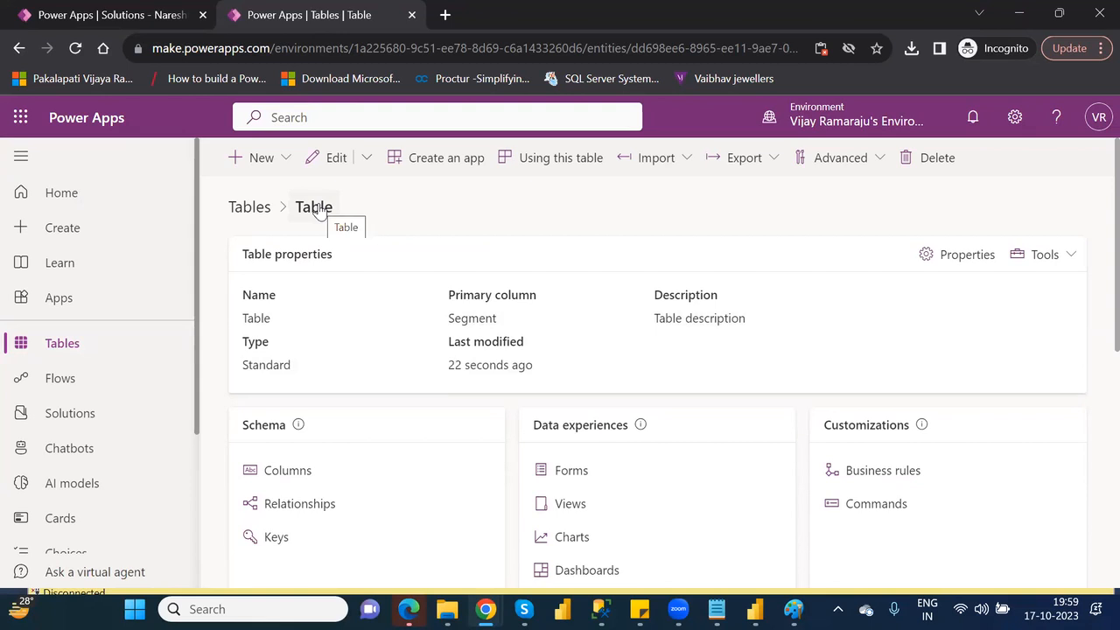
Find the uploaded table by searching the tables list for "table" and set its display name to FinancialData
click(85, 349)
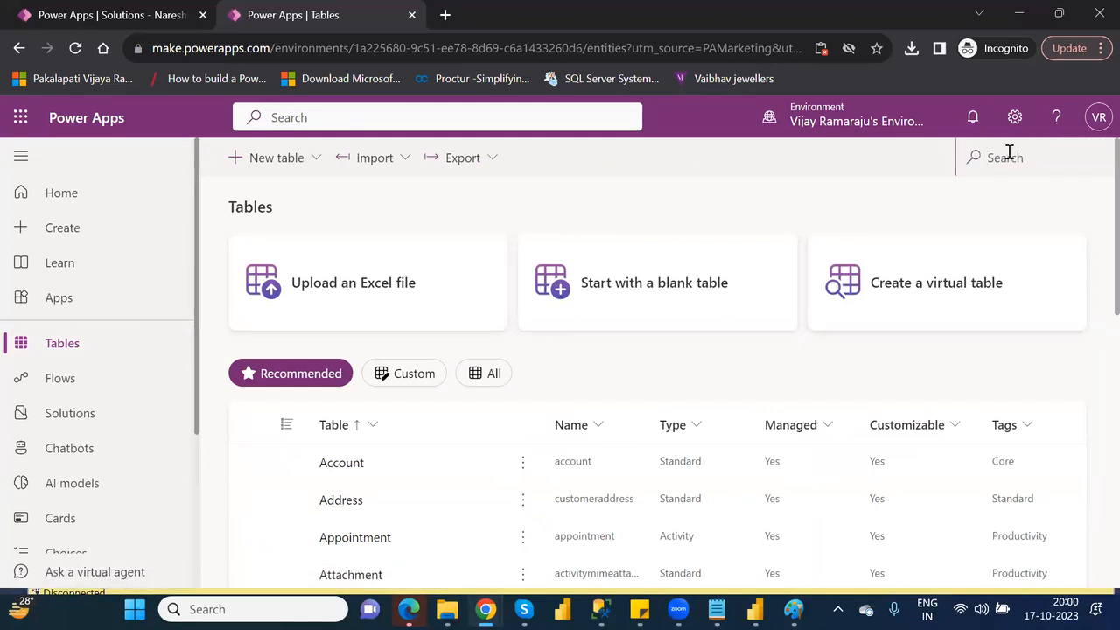
click(1008, 152)
text(table)
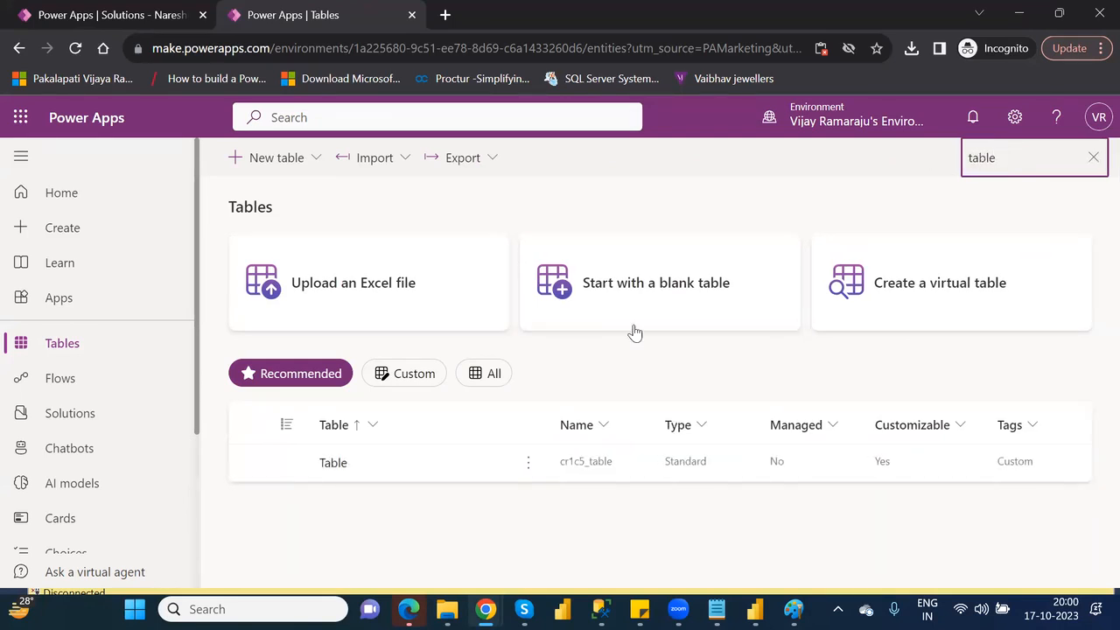
click(529, 469)
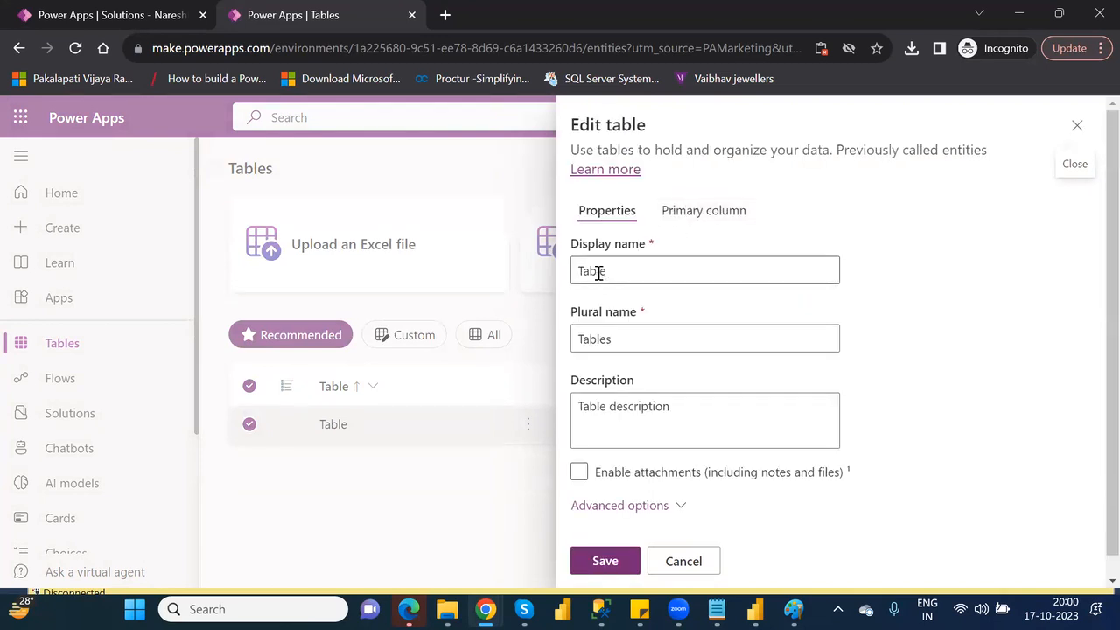
double_click(597, 273)
text(Finan)
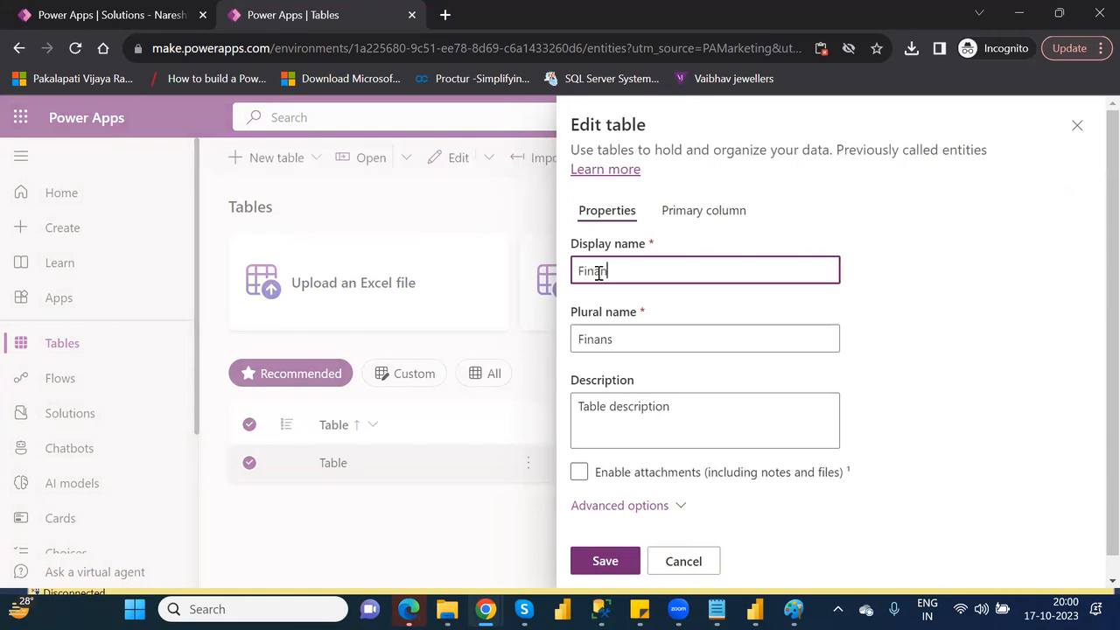
text(cialData)
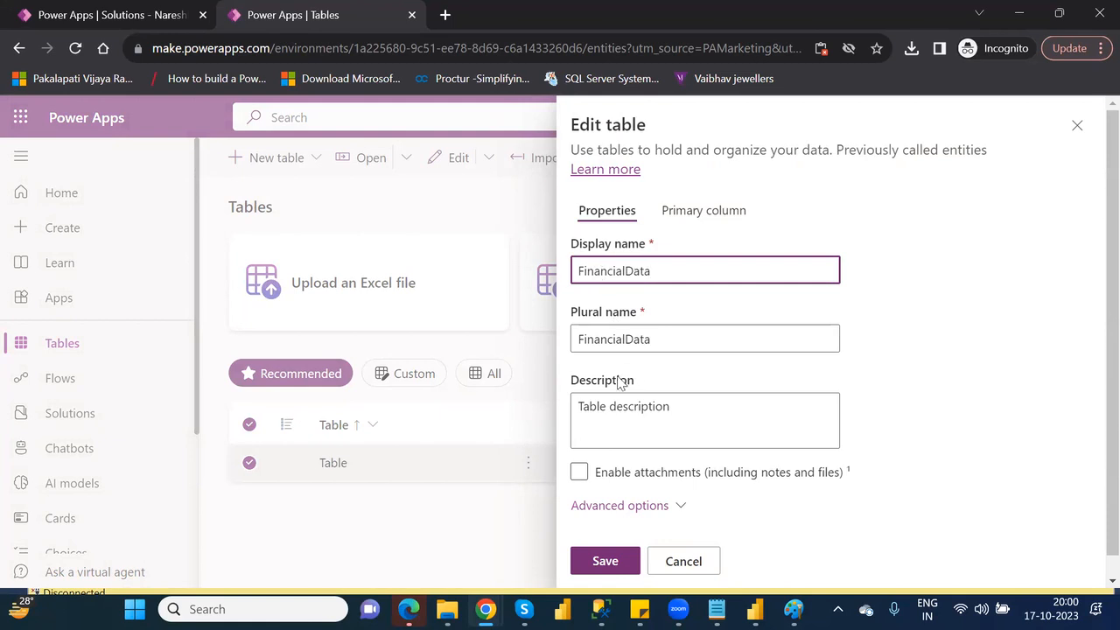
click(601, 560)
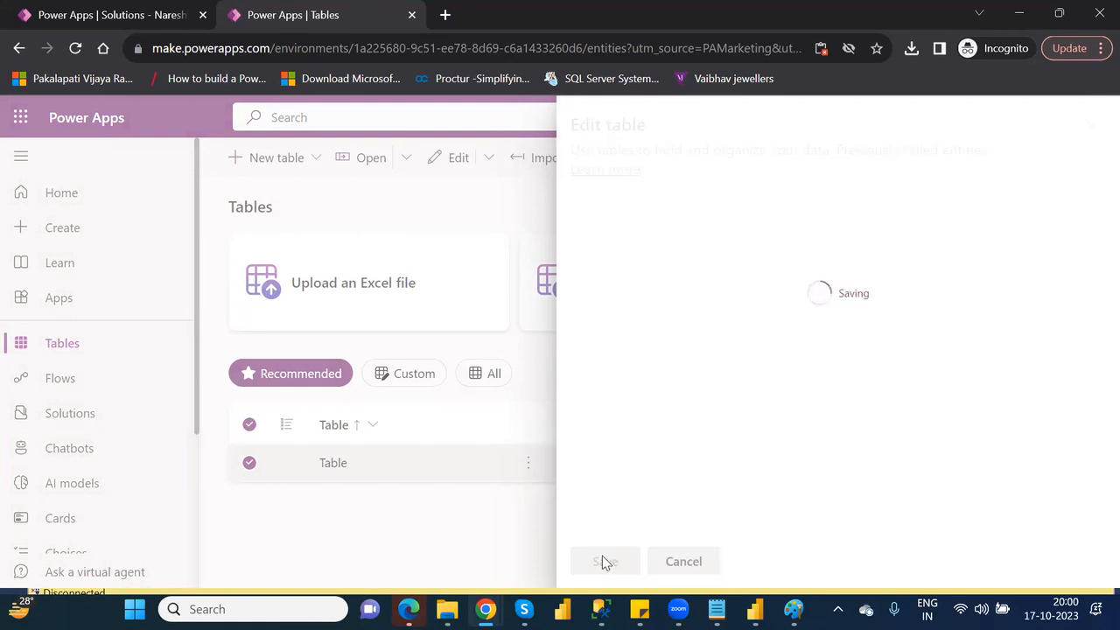
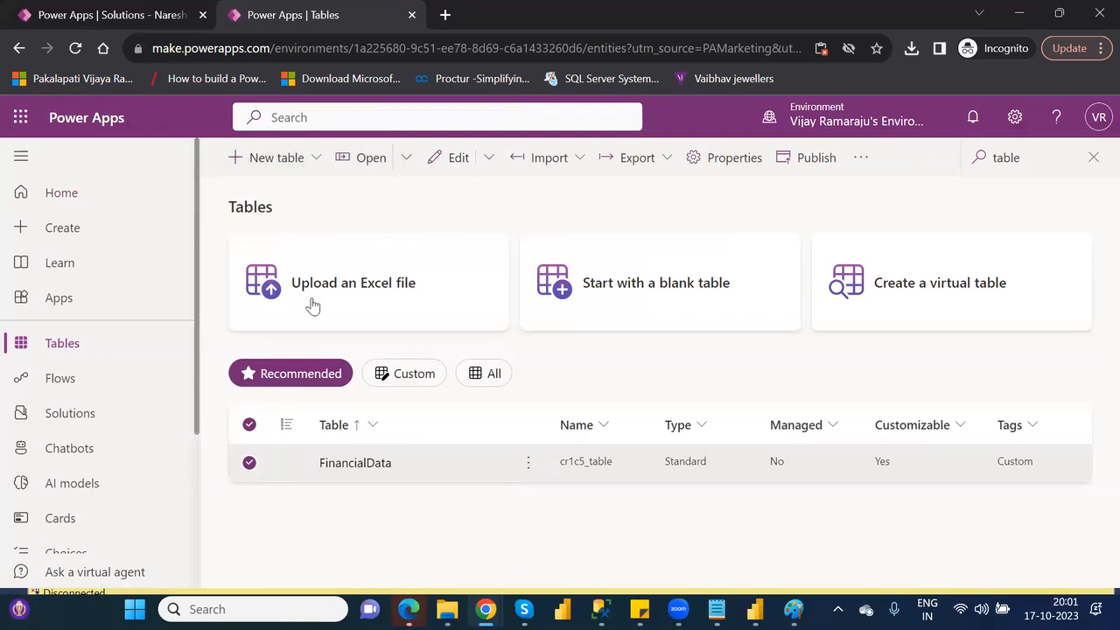
Create a new table by uploading the Customers Excel workbook from the personal OneDrive folder
click(368, 282)
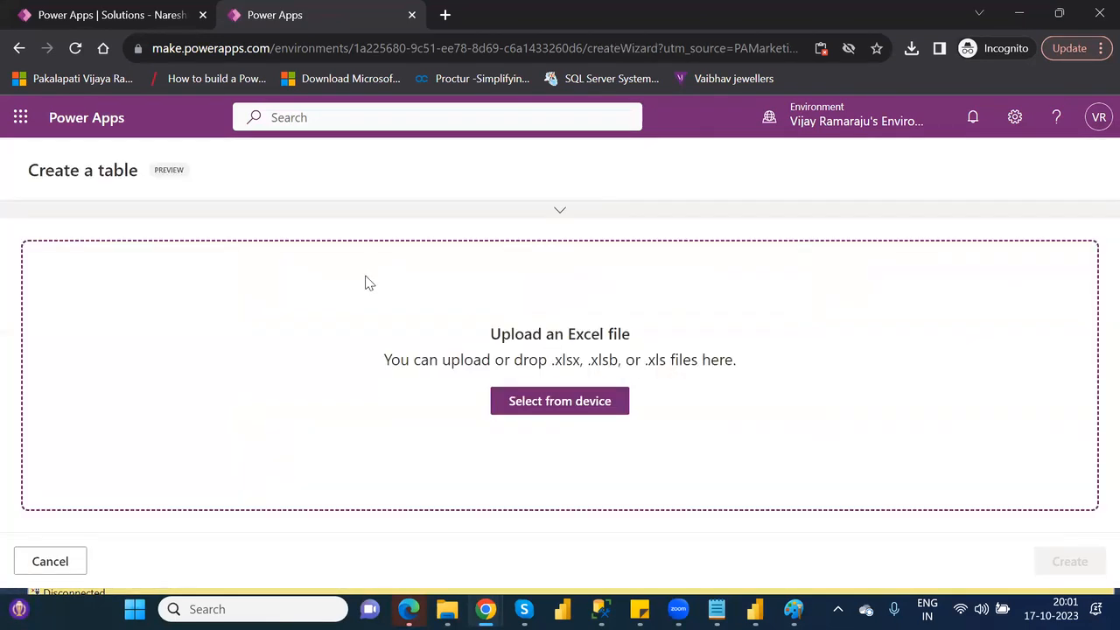
click(567, 400)
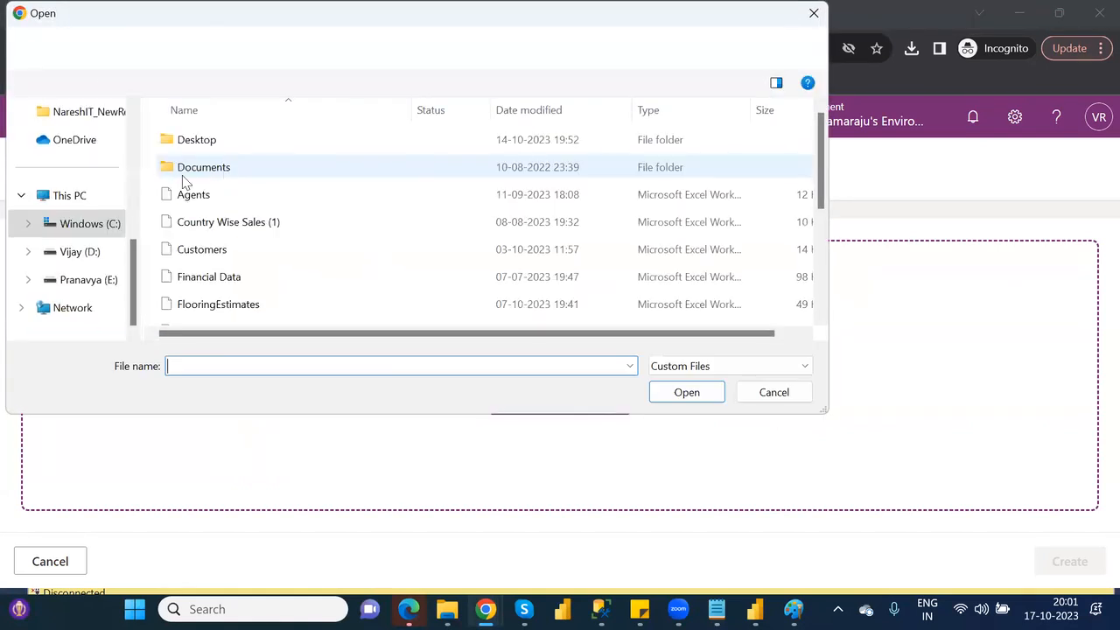
scroll(134, 112, up, 2)
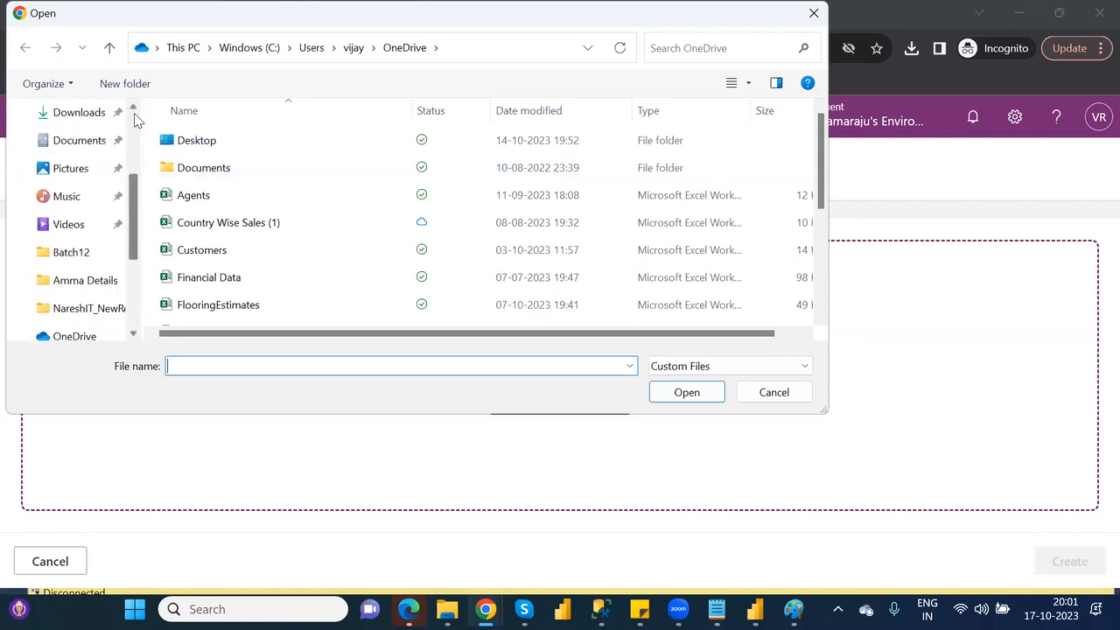
scroll(138, 119, up, 2)
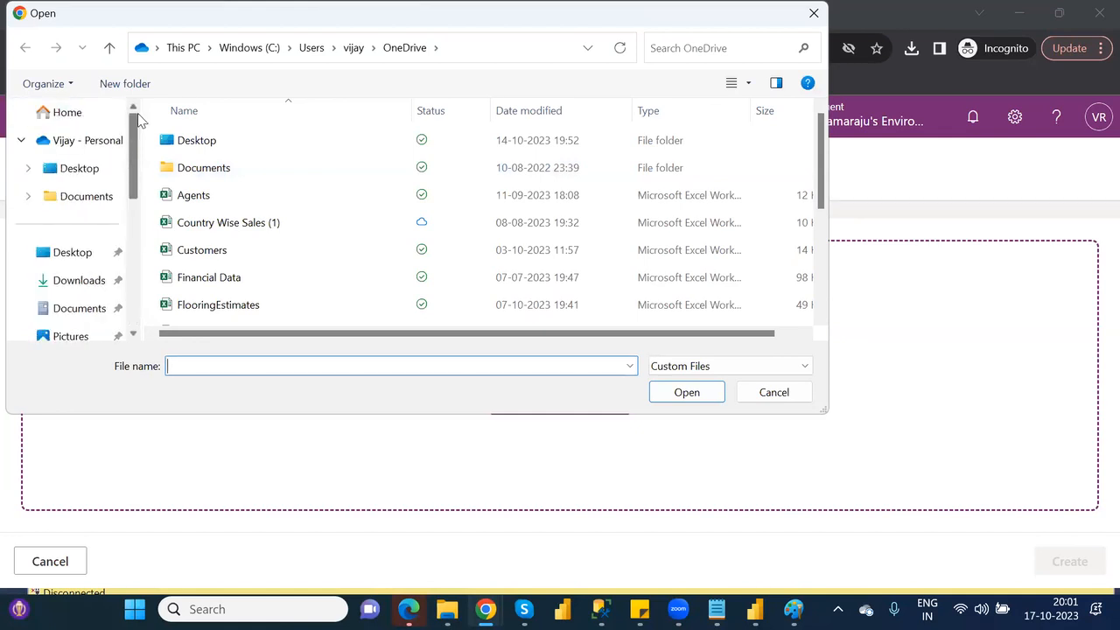
click(88, 140)
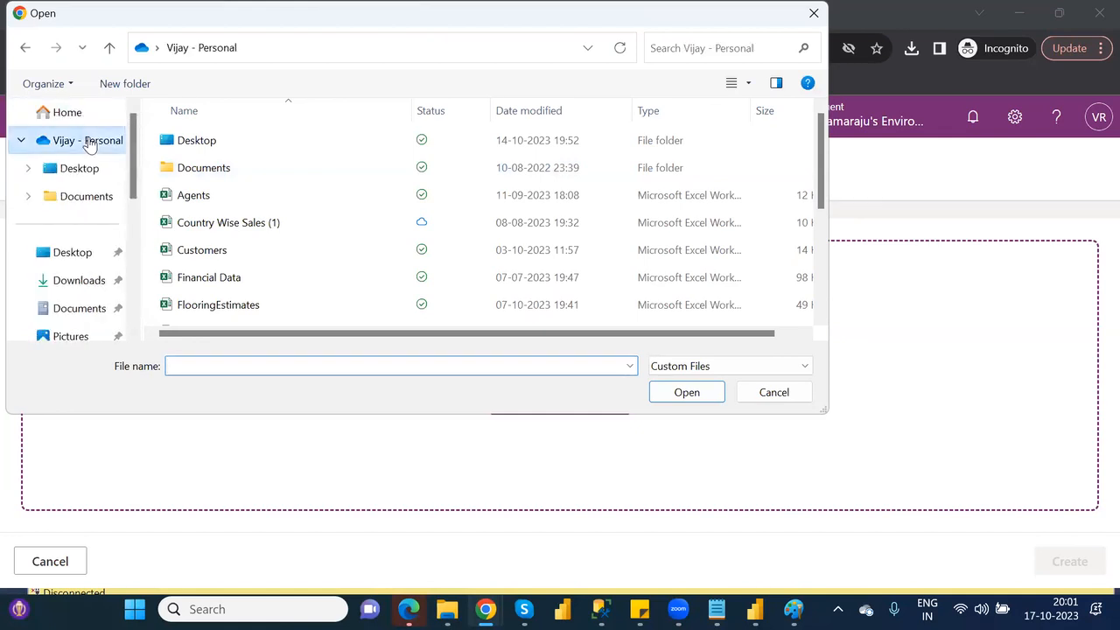
double_click(219, 252)
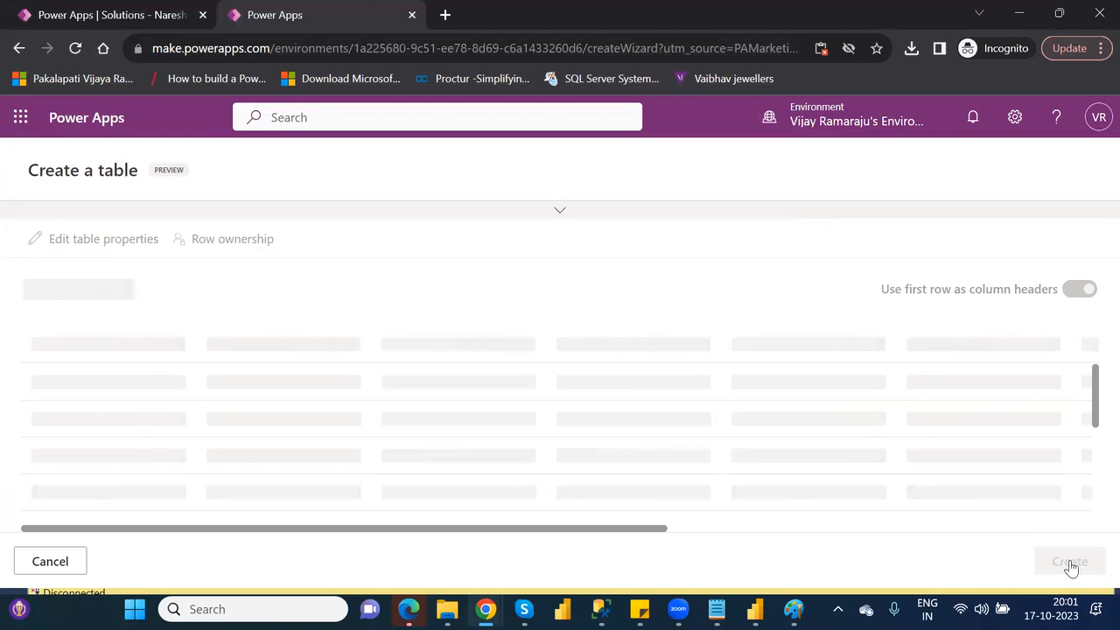
click(1069, 562)
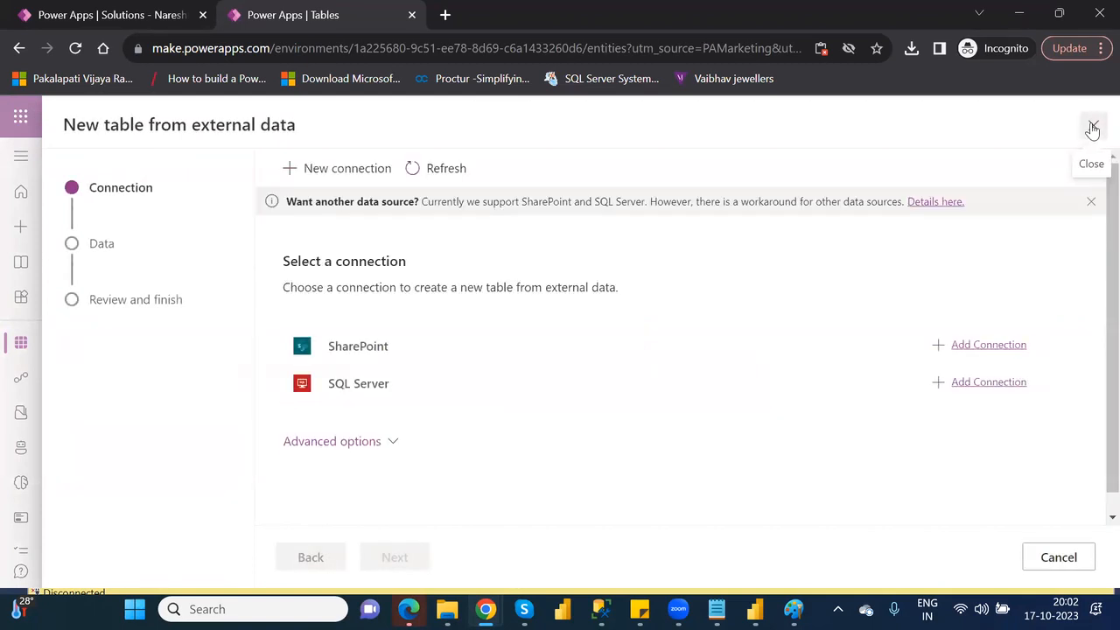
click(1092, 128)
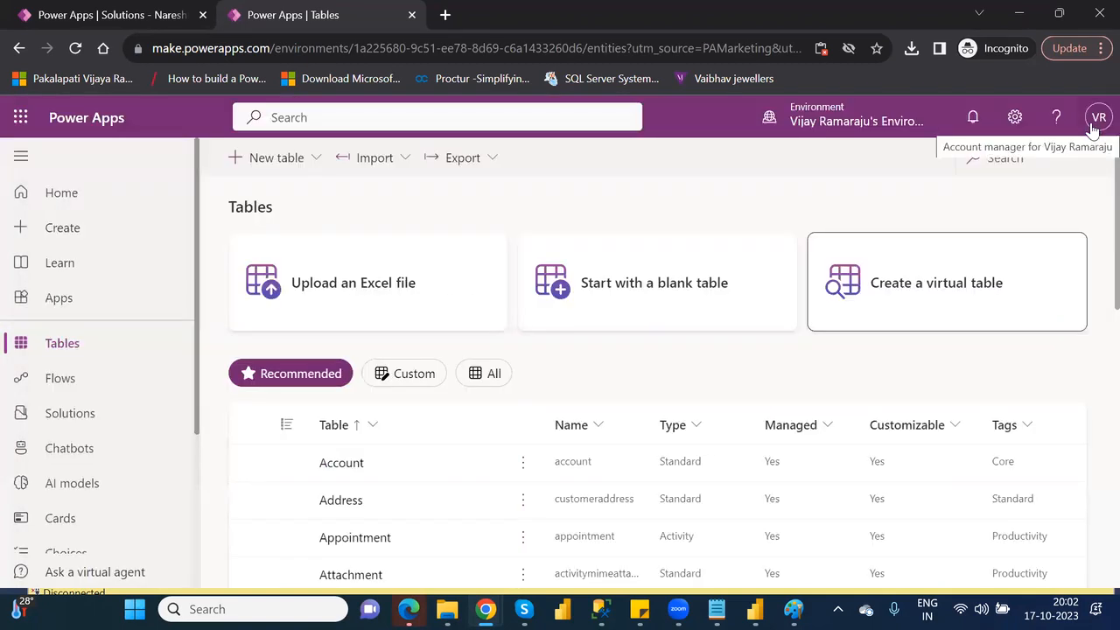
Find the newly uploaded table by searching the tables list for "table" and set its display name to Customer
click(1002, 164)
text(ta)
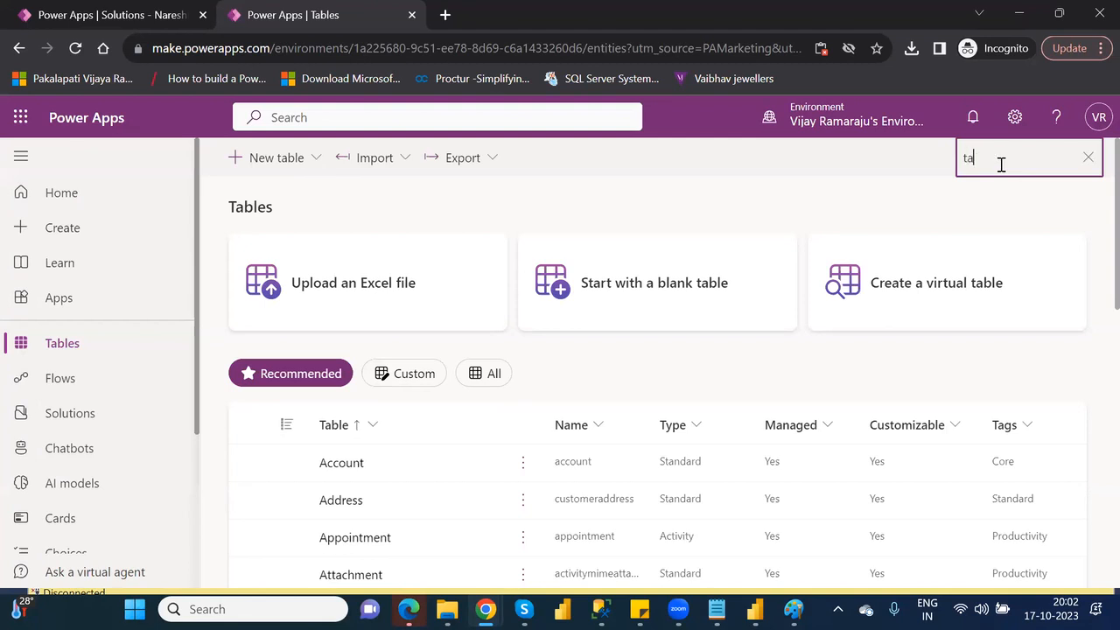
text(ble)
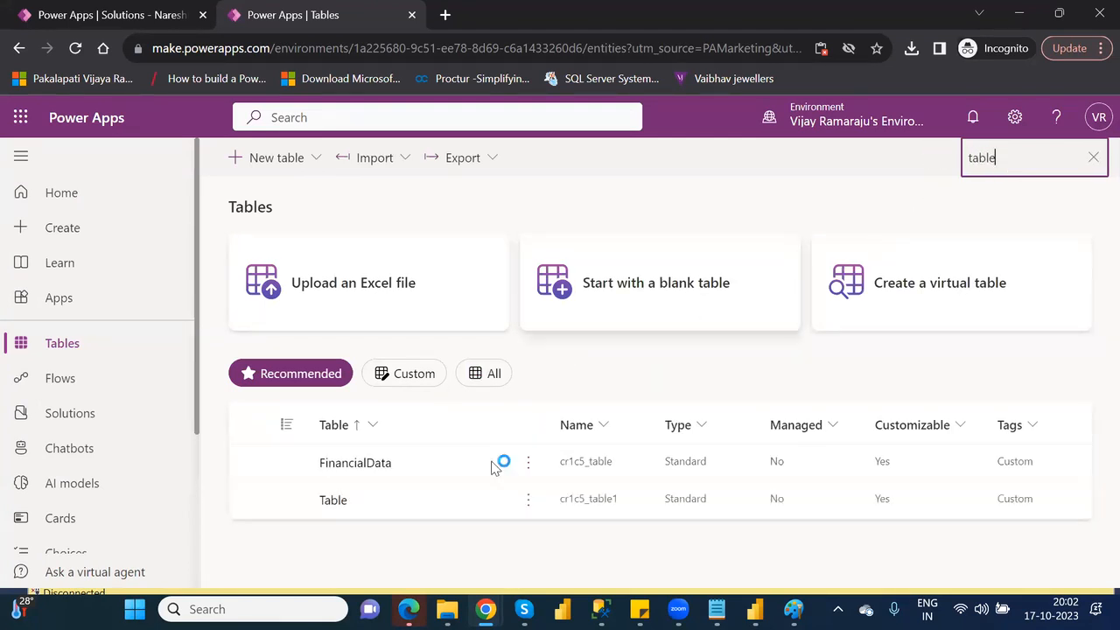
click(526, 500)
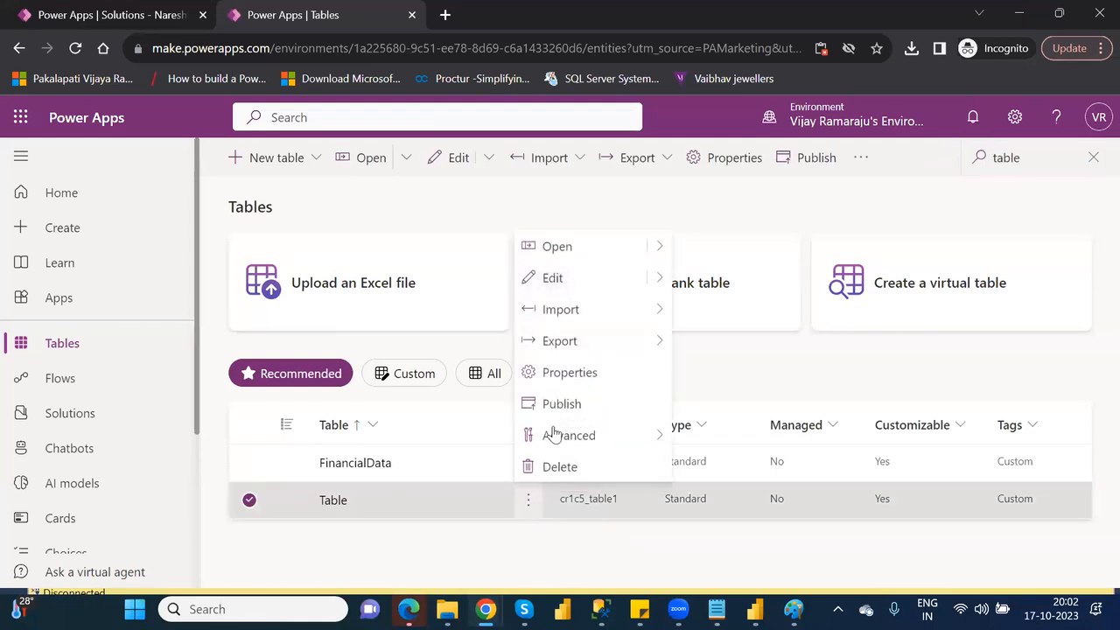
click(573, 374)
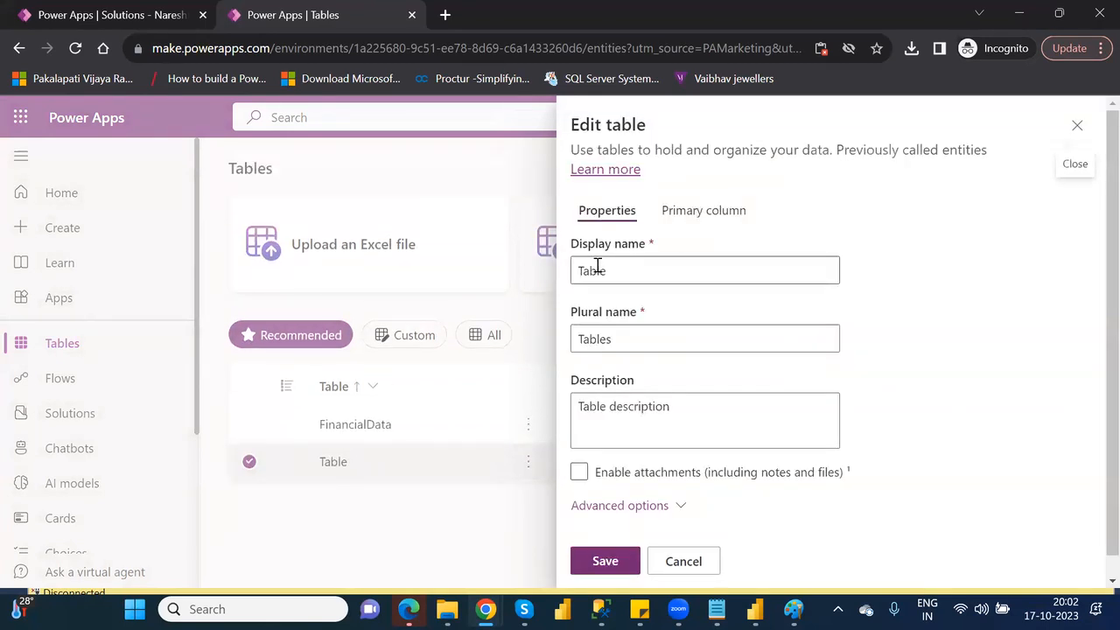
double_click(596, 269)
text(Customer)
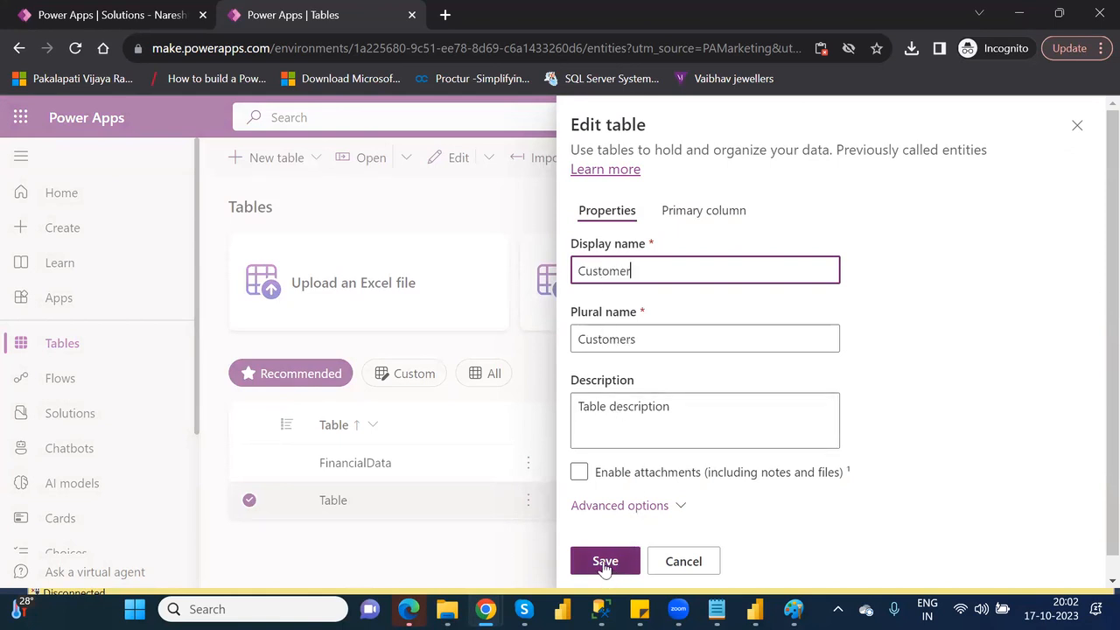
click(604, 562)
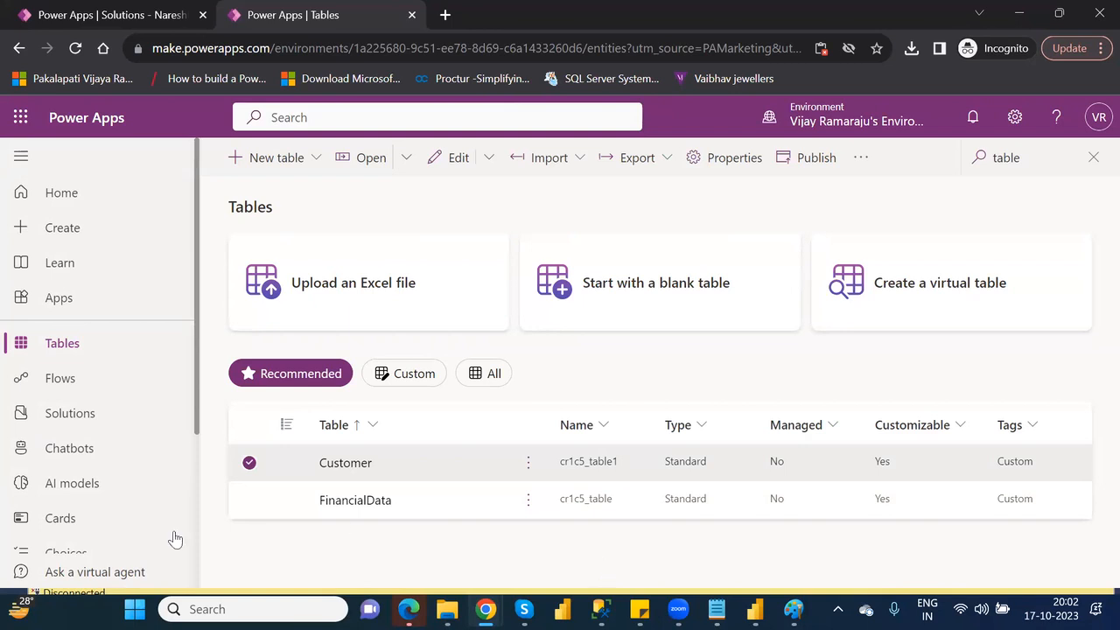
Try importing the managed NareshIT_P1 solution file from the Downloads folder into this environment again
click(102, 422)
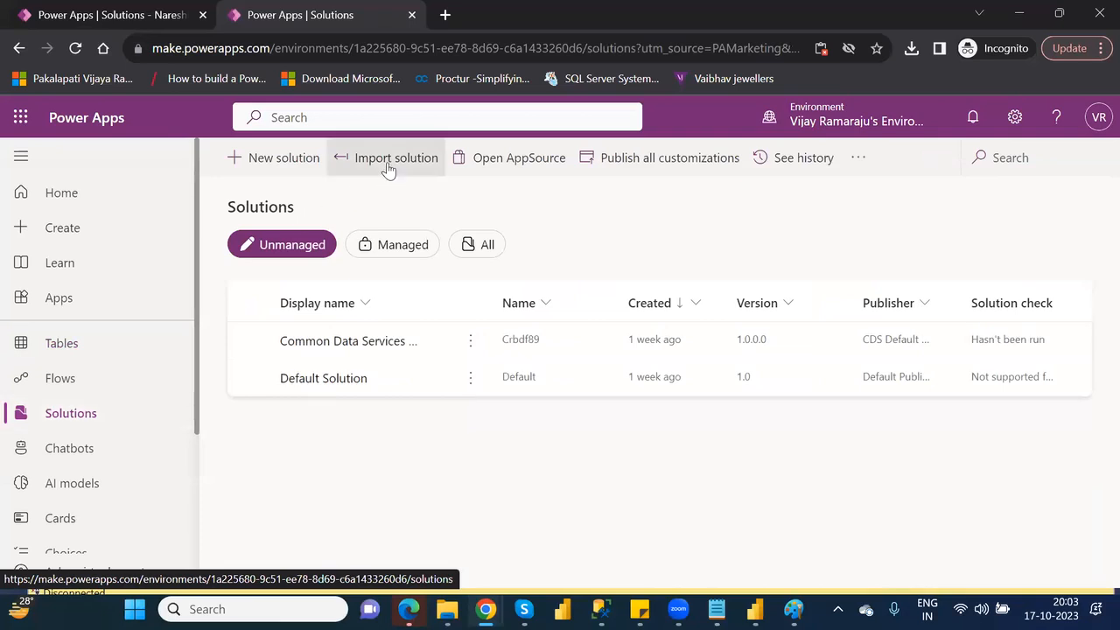
click(389, 166)
click(625, 267)
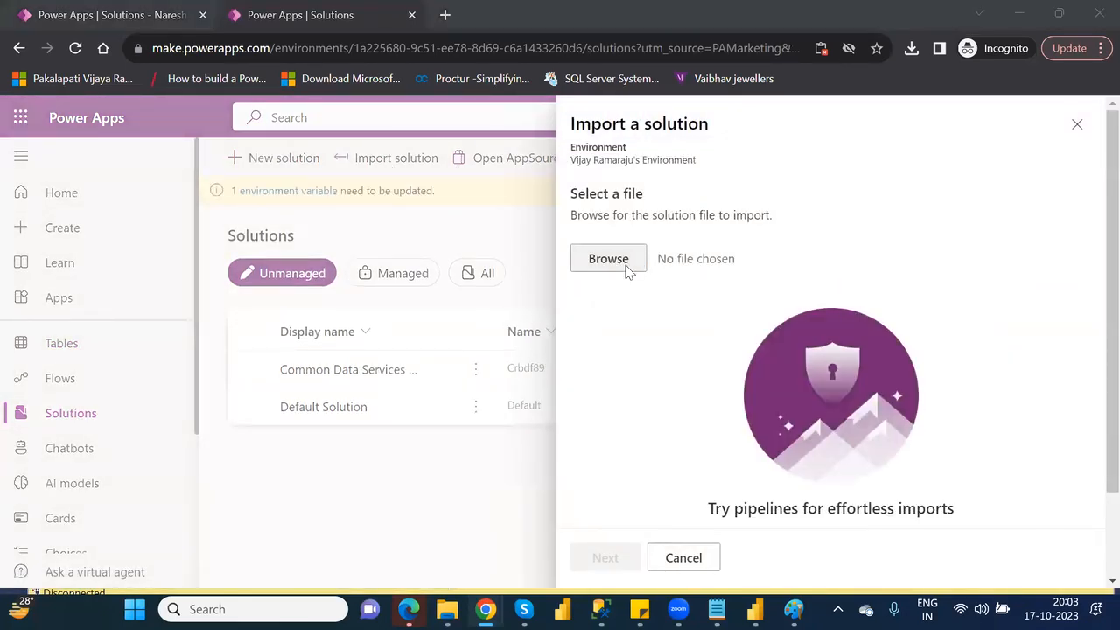
click(624, 266)
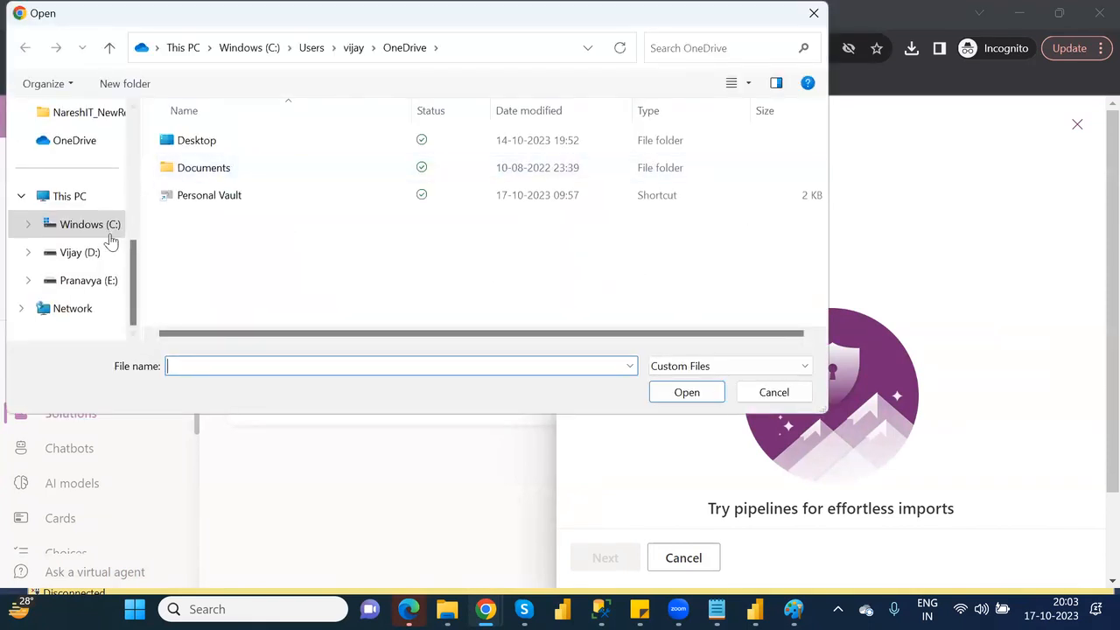
scroll(133, 143, up, 5)
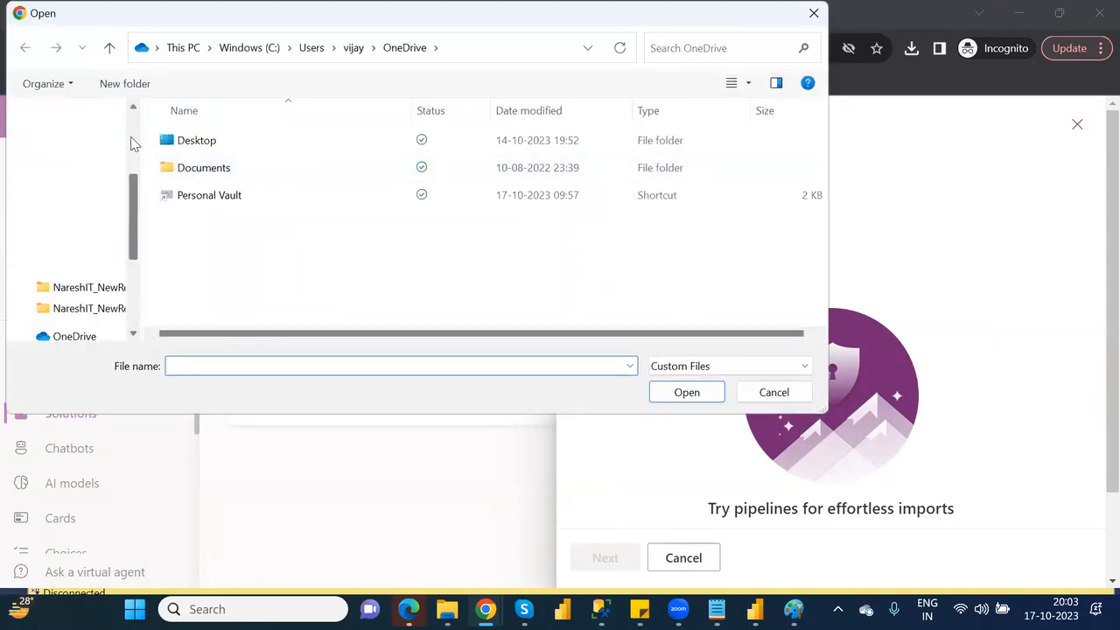
click(78, 282)
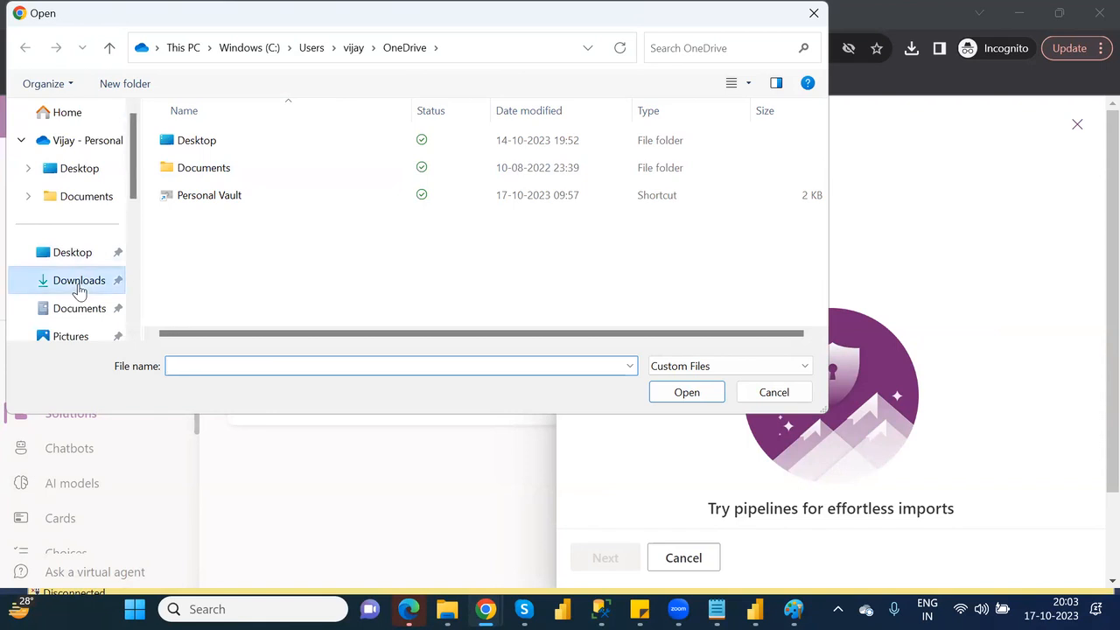
click(229, 166)
double_click(229, 167)
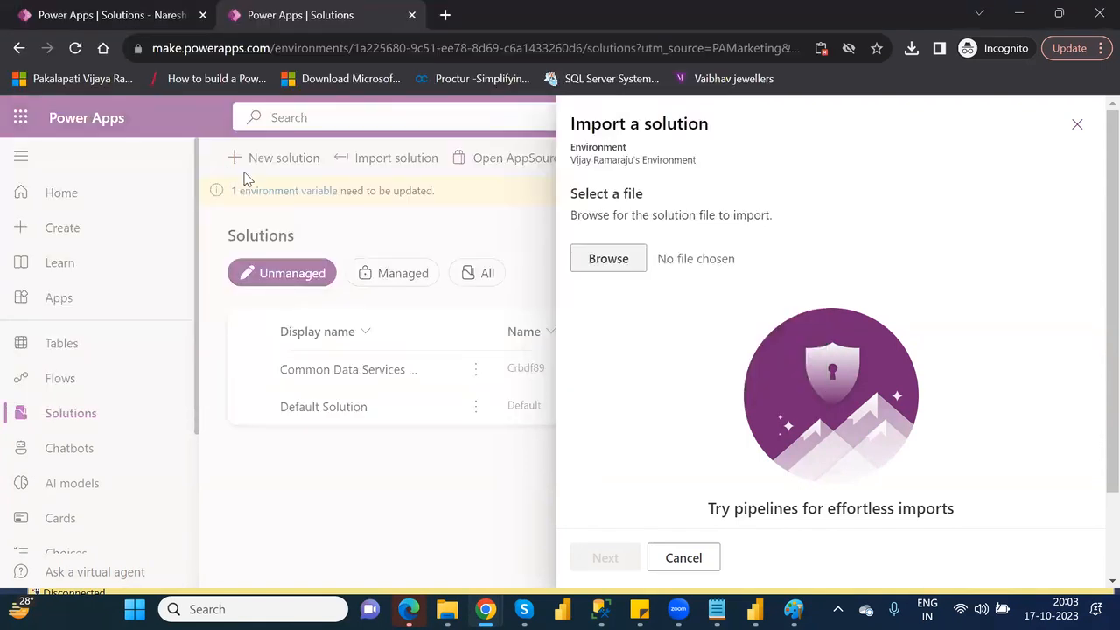
click(606, 562)
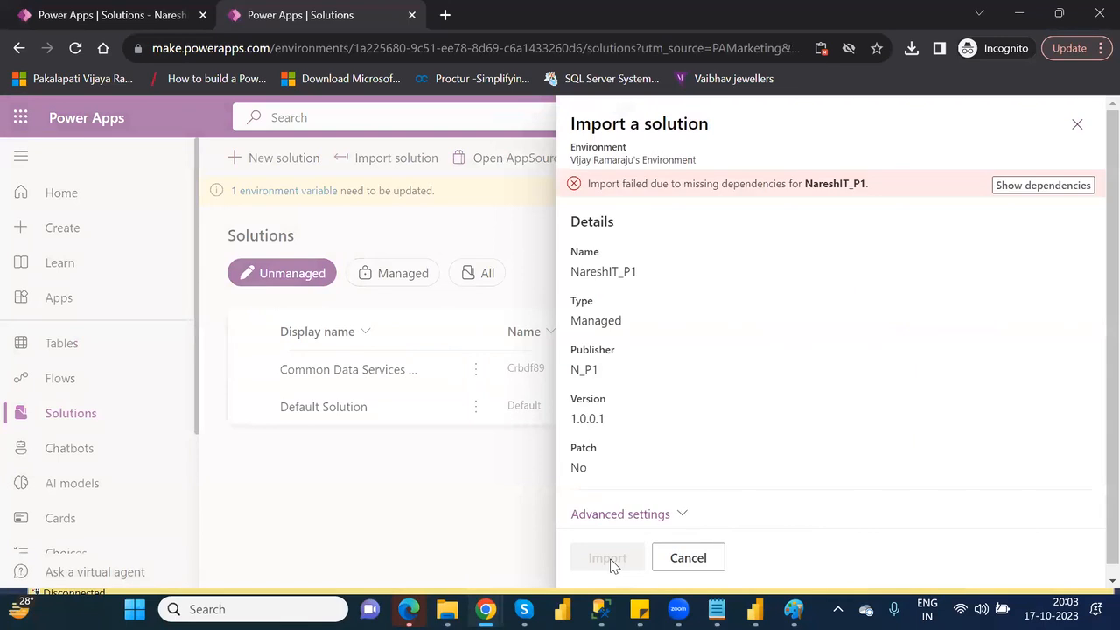
Review the missing dependencies for the NareshIT_P1 import and cancel the import
click(1022, 185)
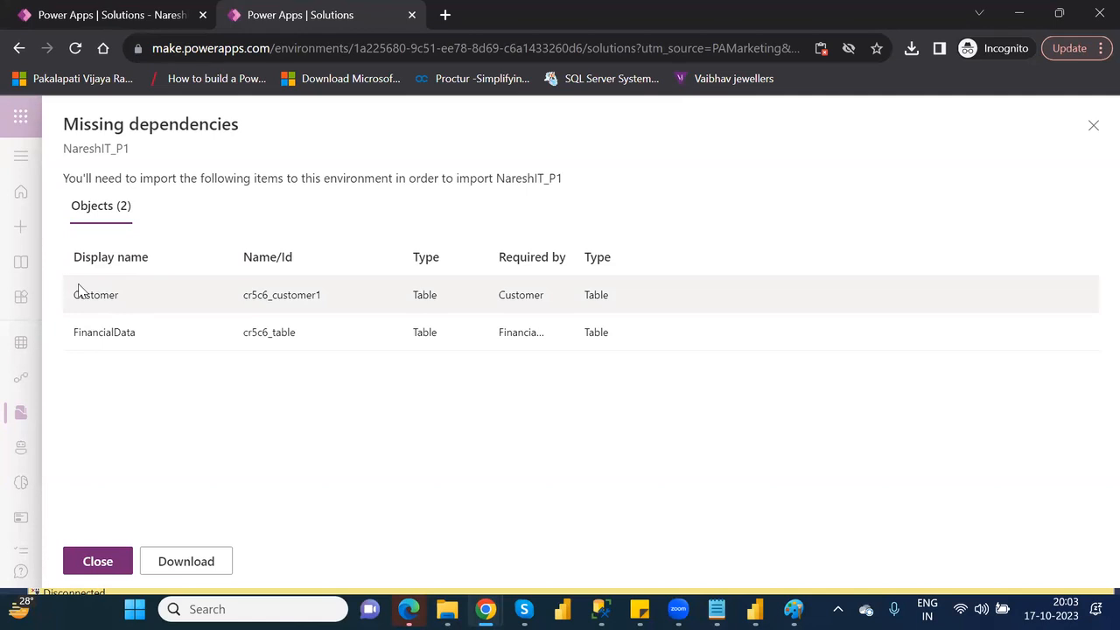
click(1091, 130)
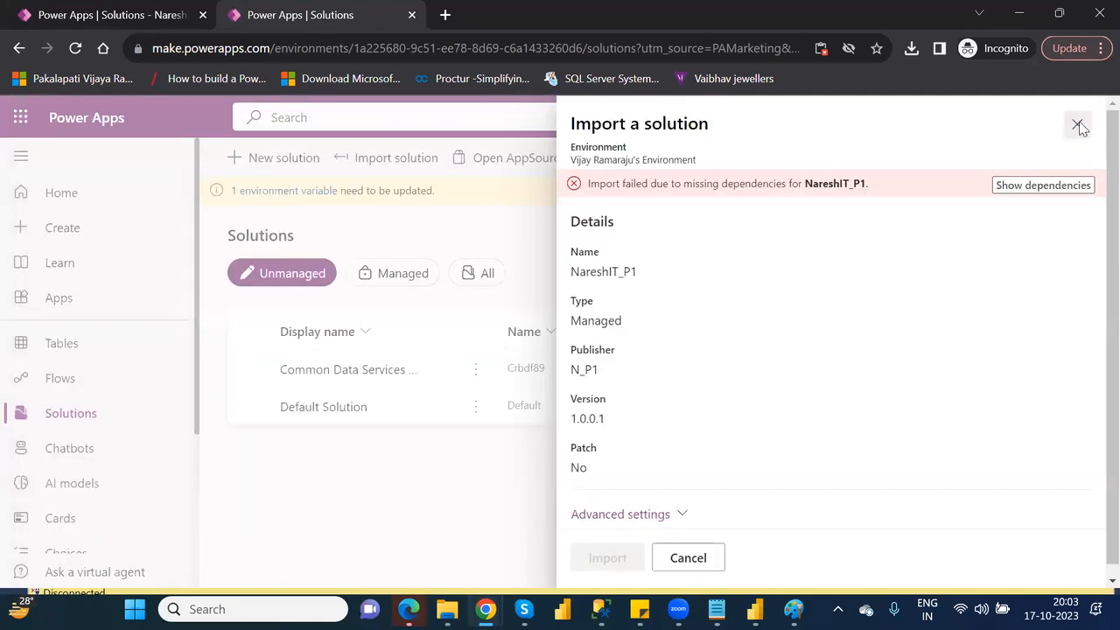
click(1078, 125)
click(651, 371)
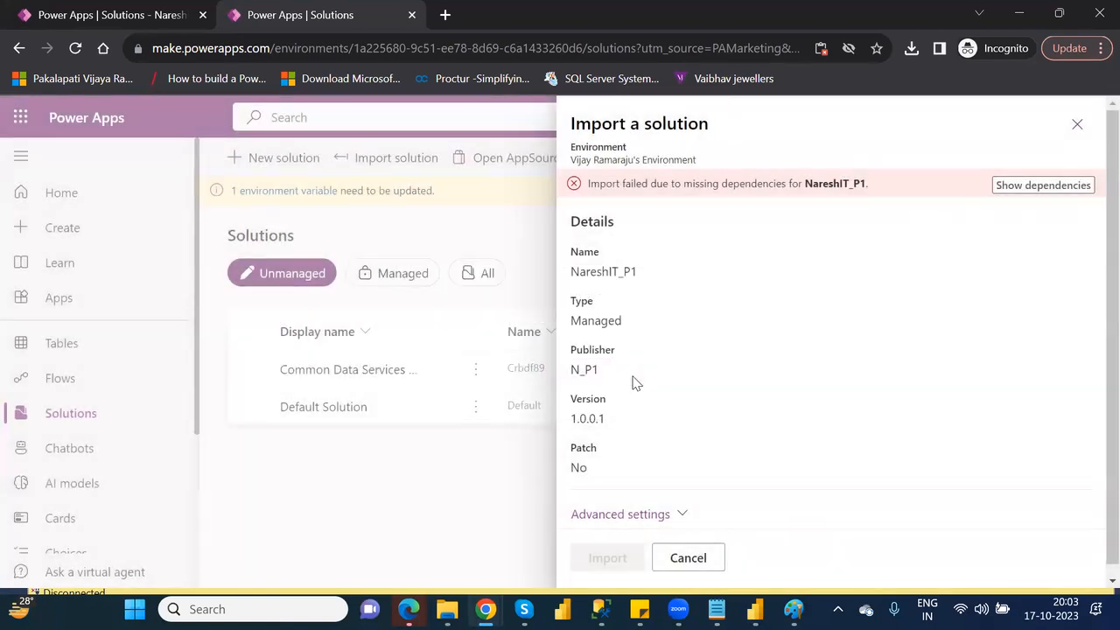
click(698, 567)
click(573, 372)
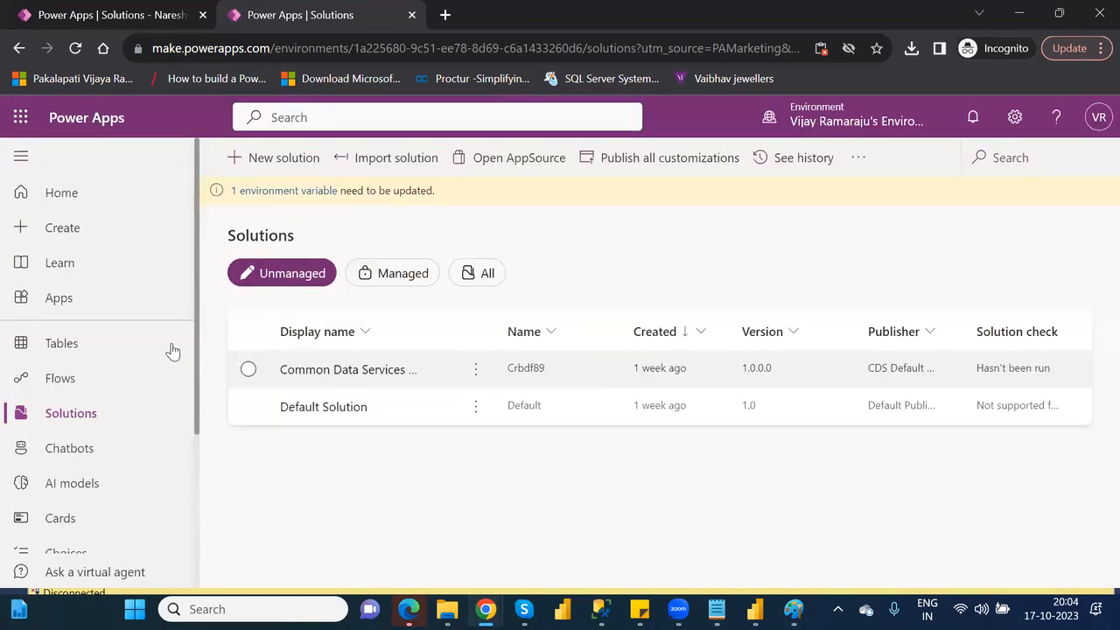
Start a new solution in this environment with the display name Sample1
click(82, 345)
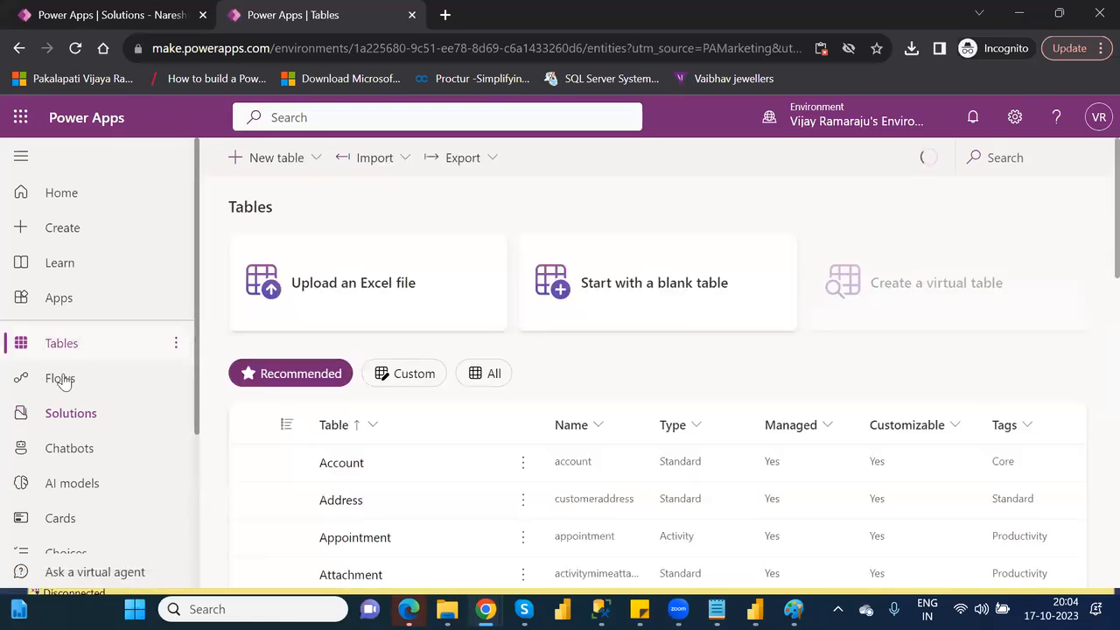
click(77, 429)
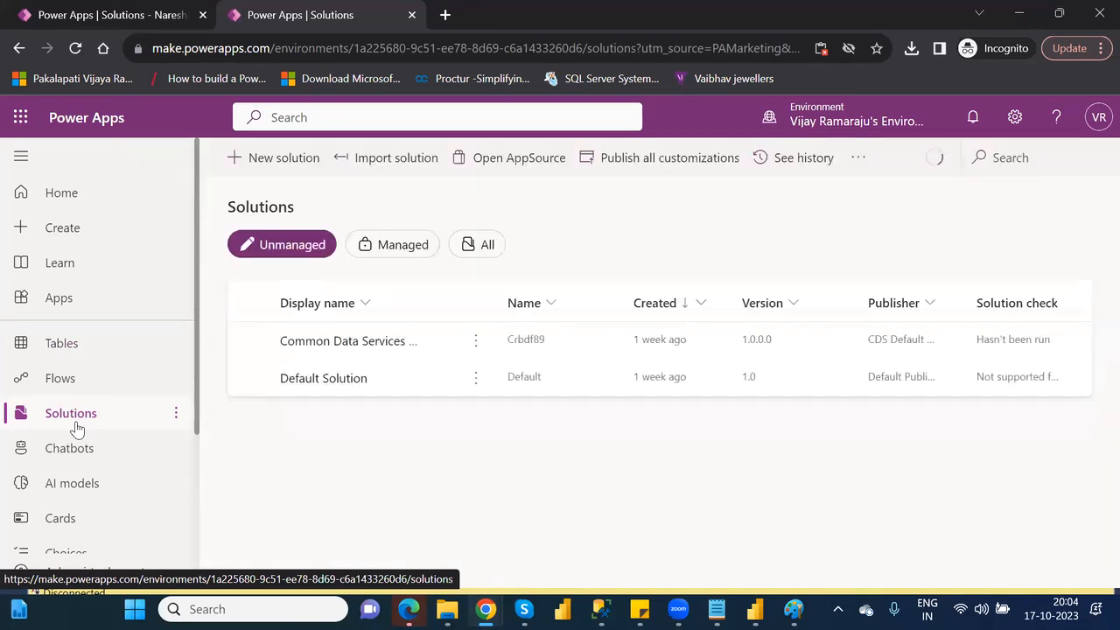
click(274, 158)
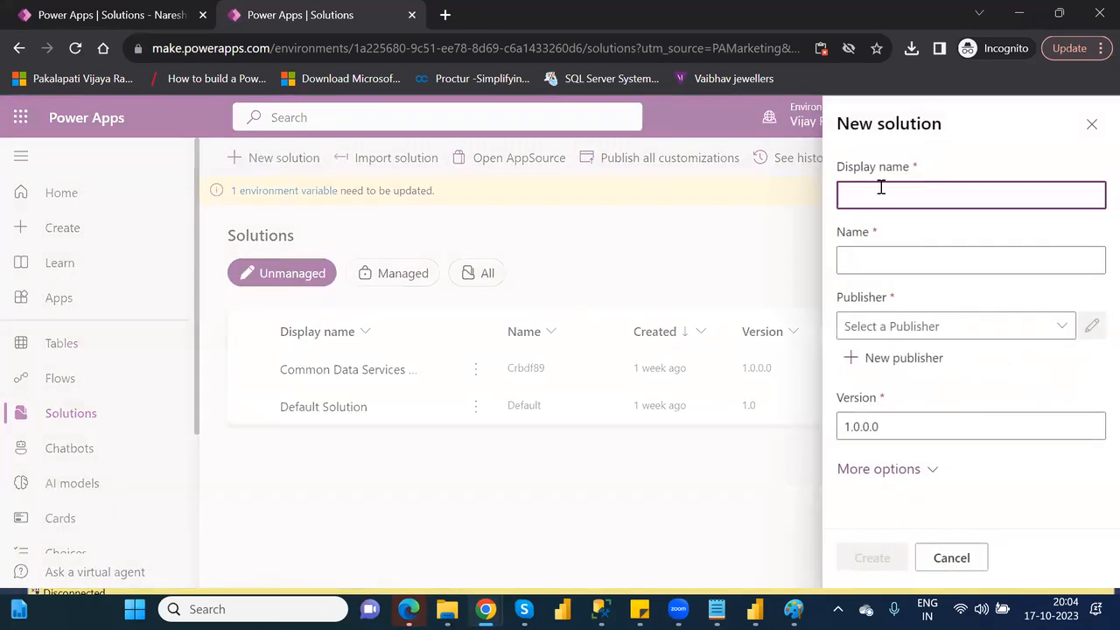
click(933, 196)
text(Sample1)
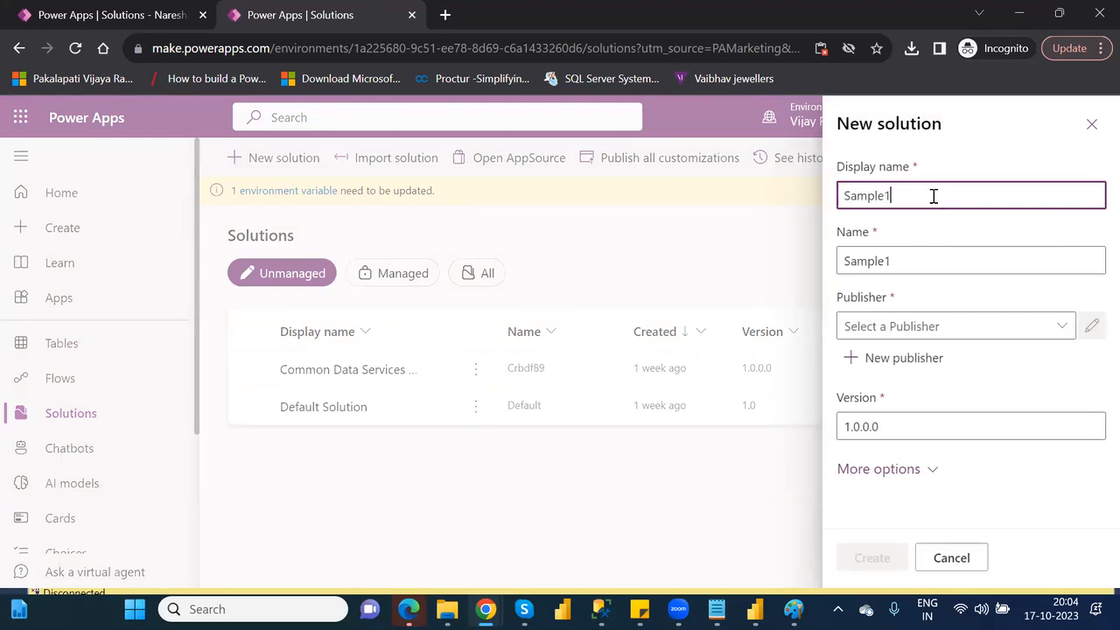
Create a new publisher with display name and name Sample_1 and prefix xyz, and close its form
click(894, 359)
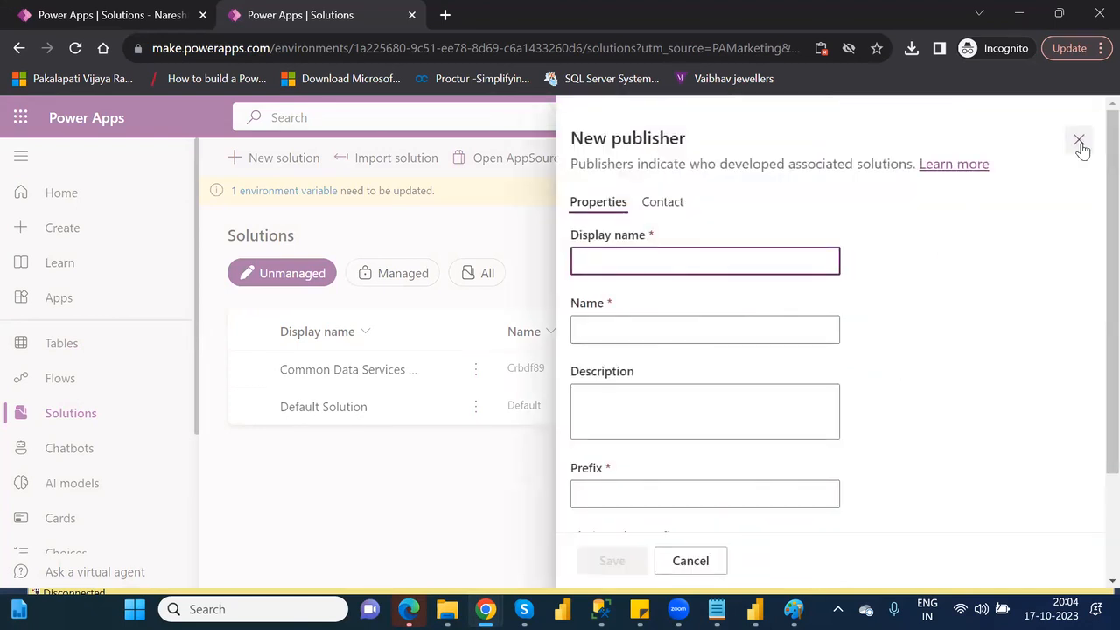
text(S)
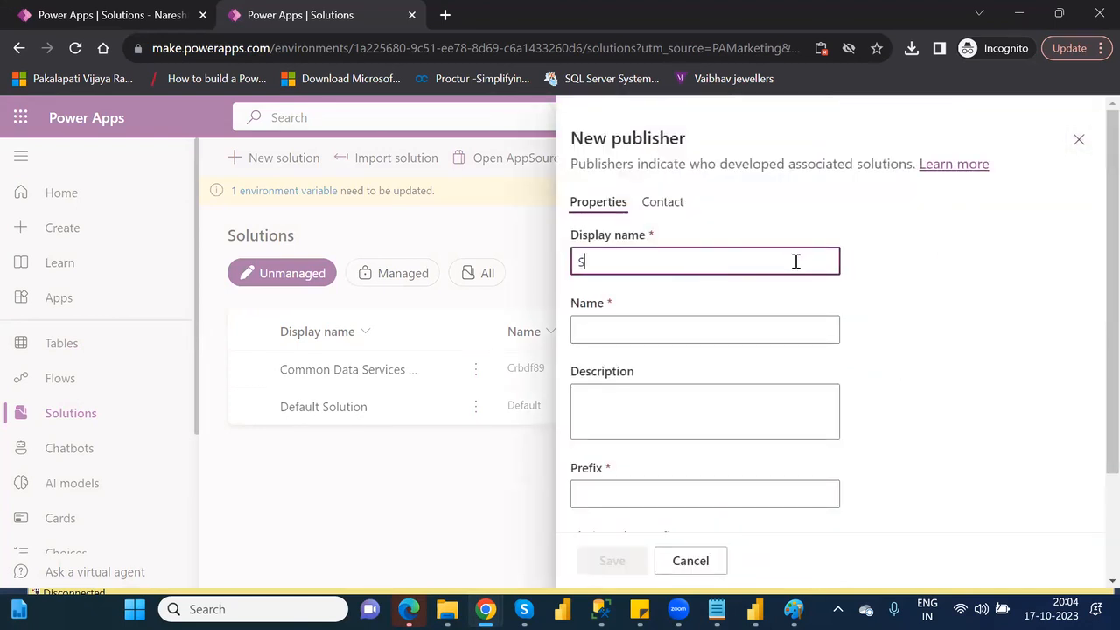
text(ample_1)
double_click(706, 252)
key(ctrl+c)
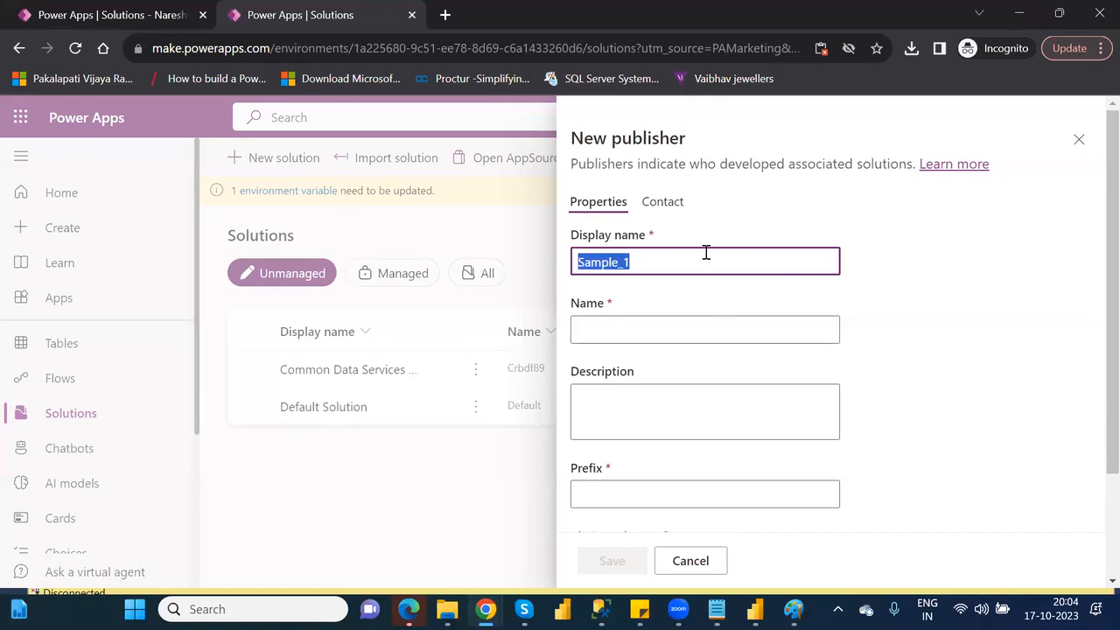
click(639, 329)
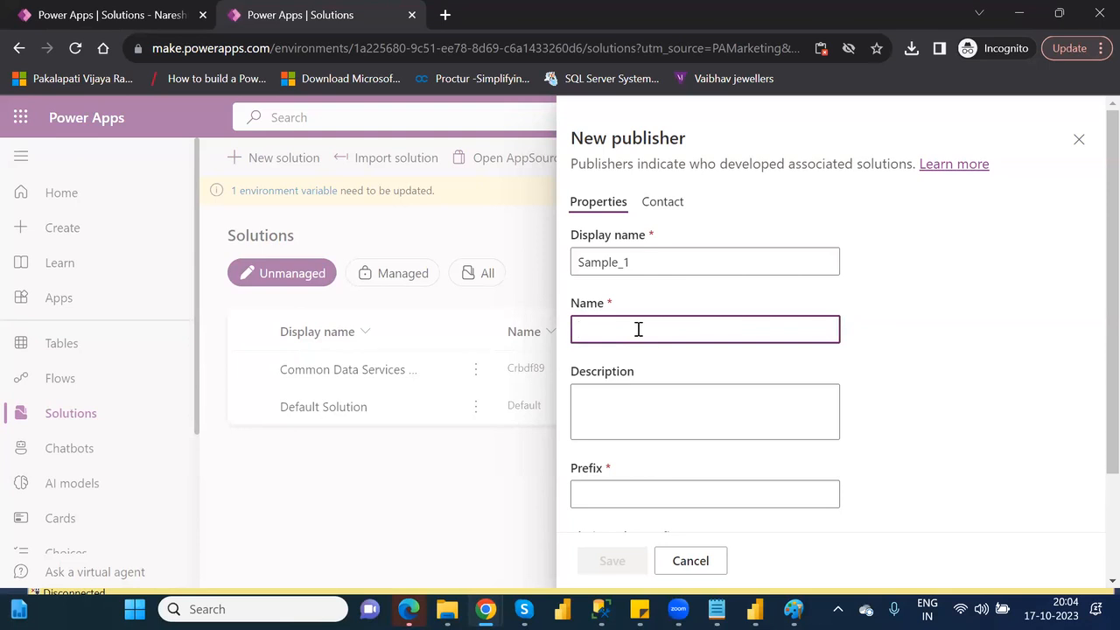
key(ctrl+v)
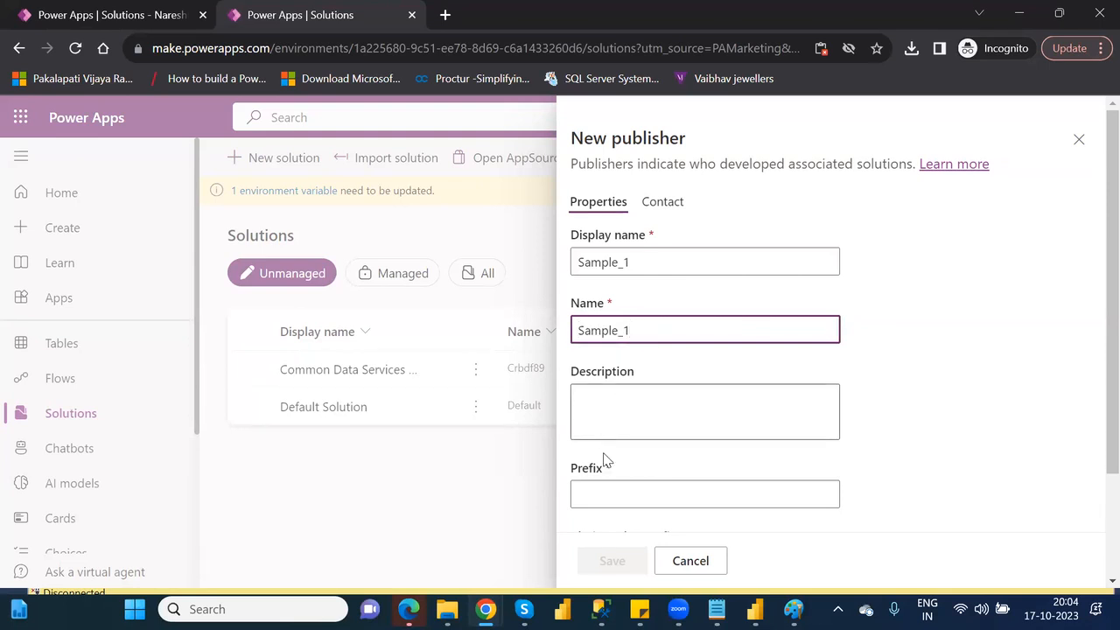
click(609, 484)
text(xyz)
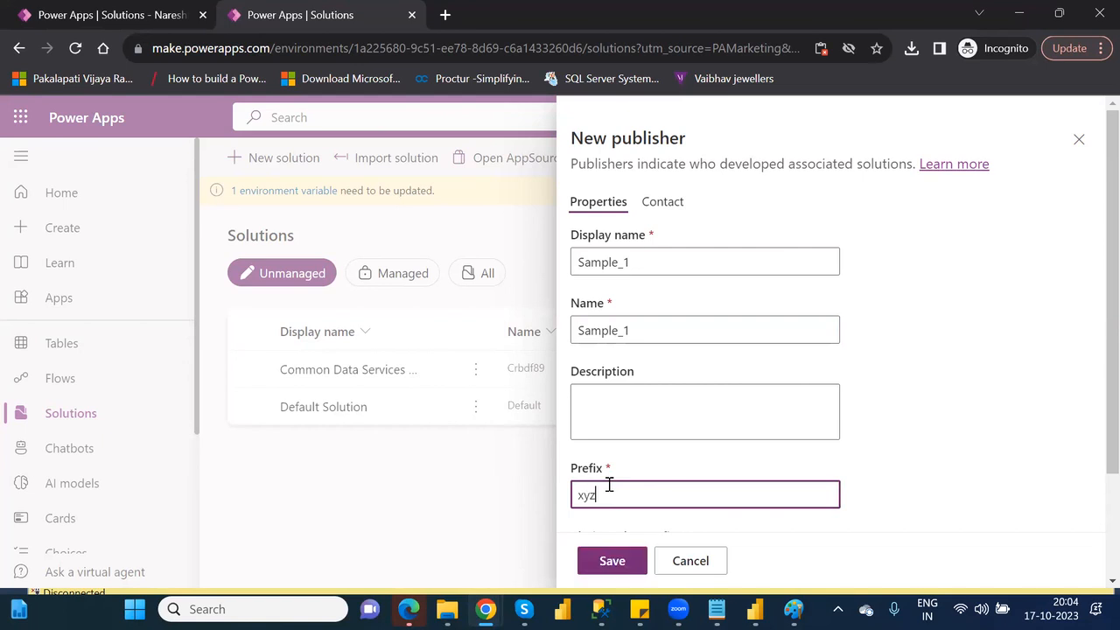
click(615, 561)
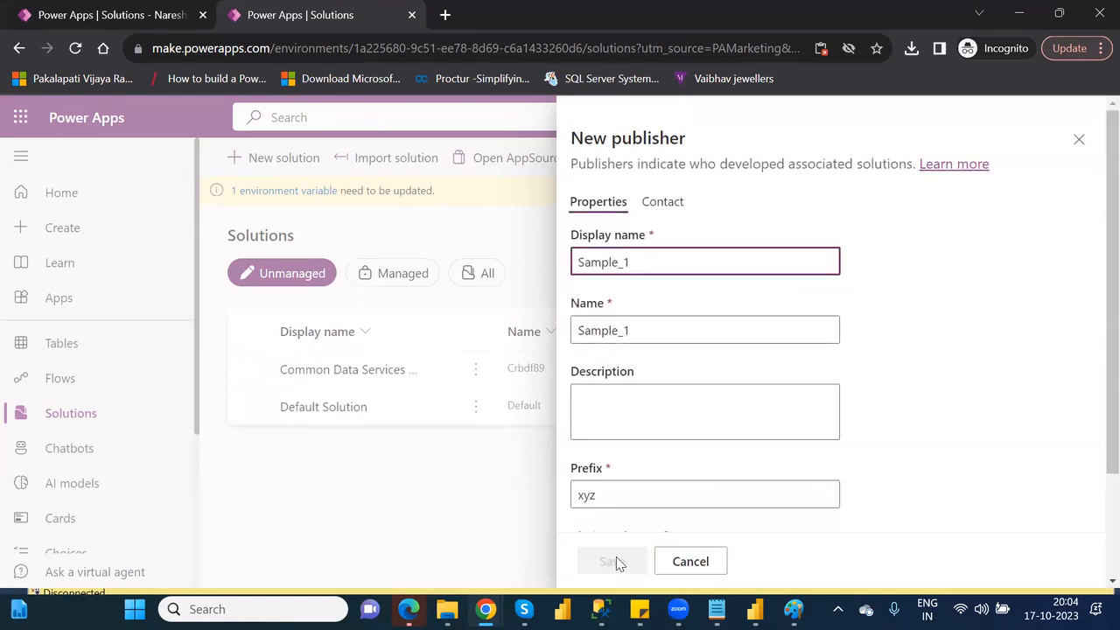
click(1080, 147)
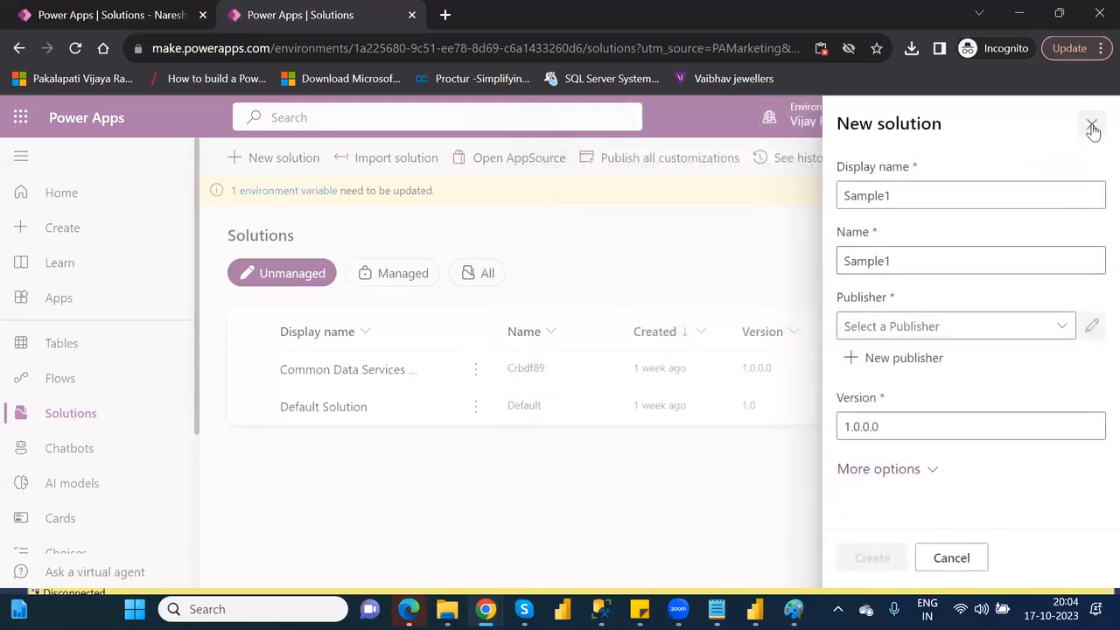
Discard the Sample1 draft, reload the page, and create a new solution Sample12 with publisher Sample_1
click(1091, 127)
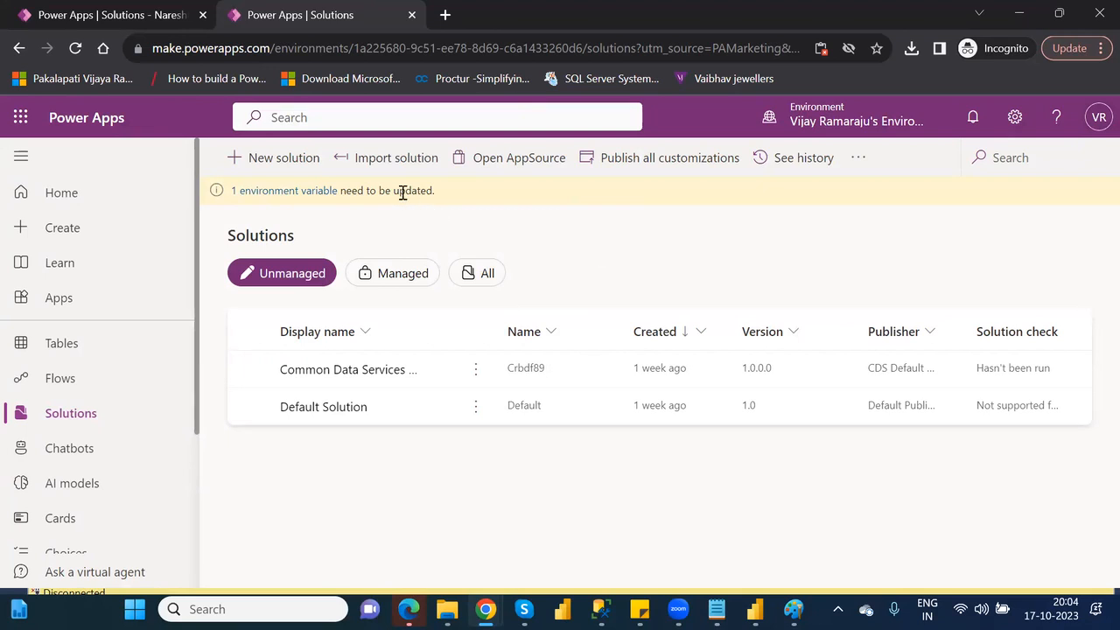
click(76, 49)
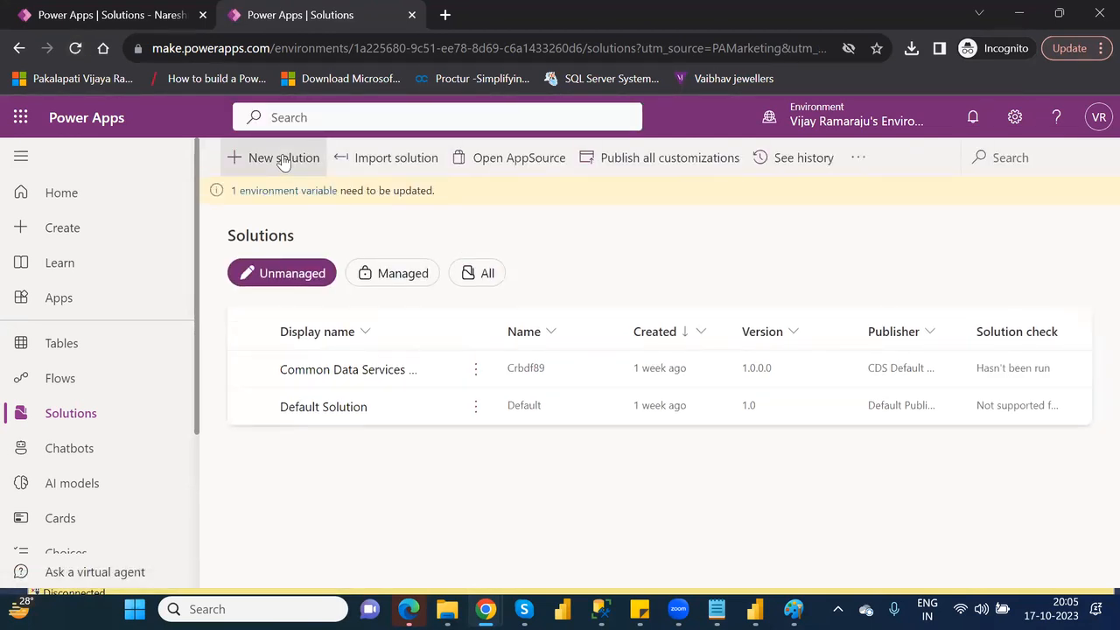
click(283, 160)
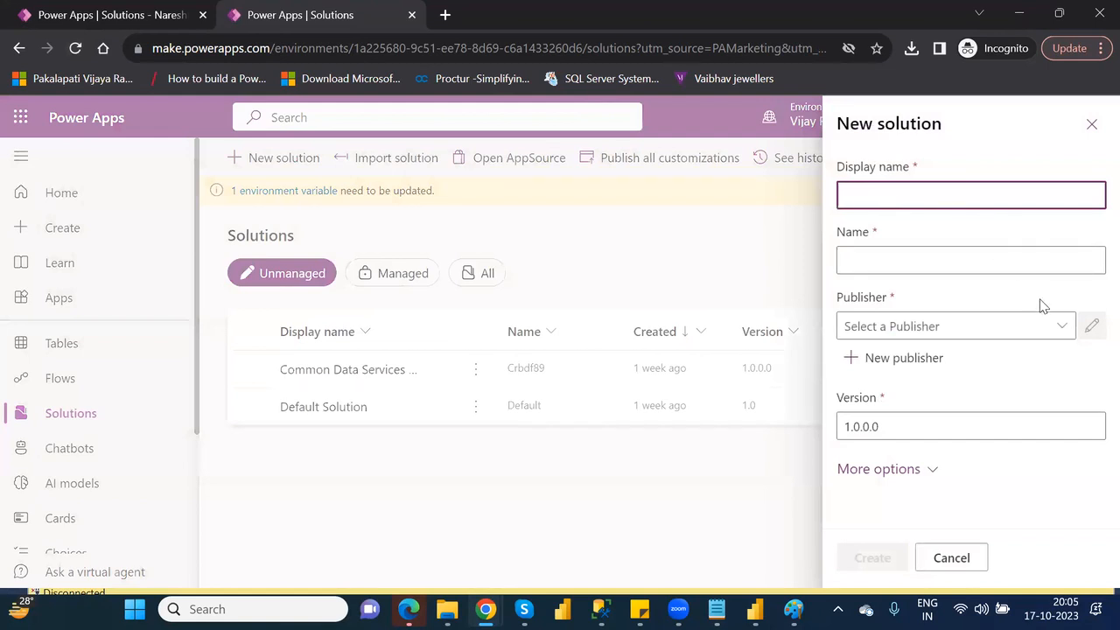
click(923, 199)
text(Sample)
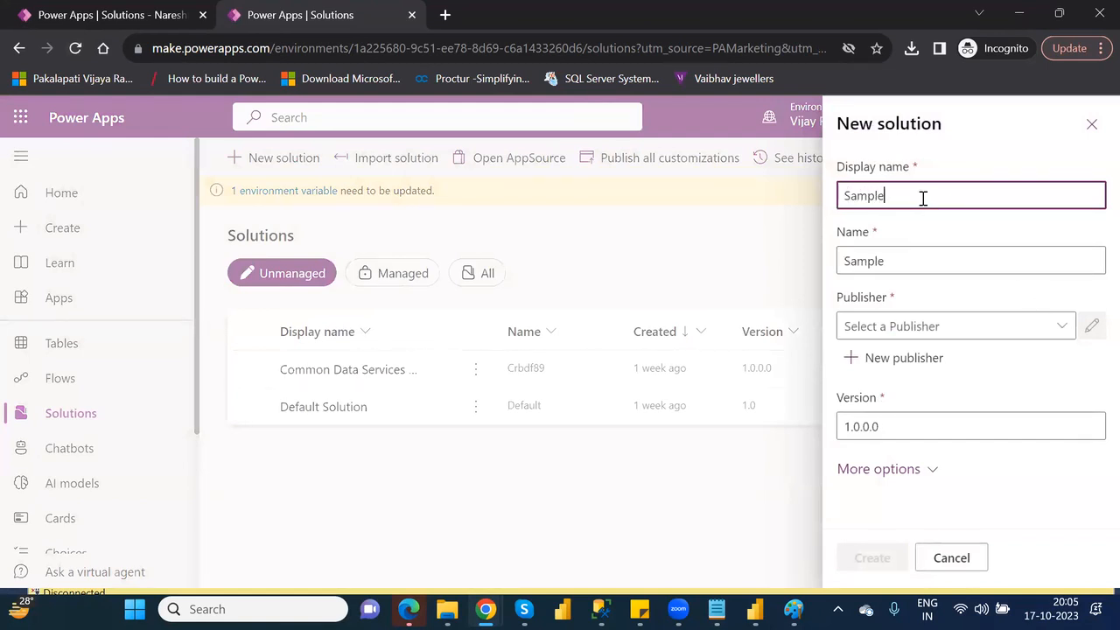
text(12)
click(1065, 326)
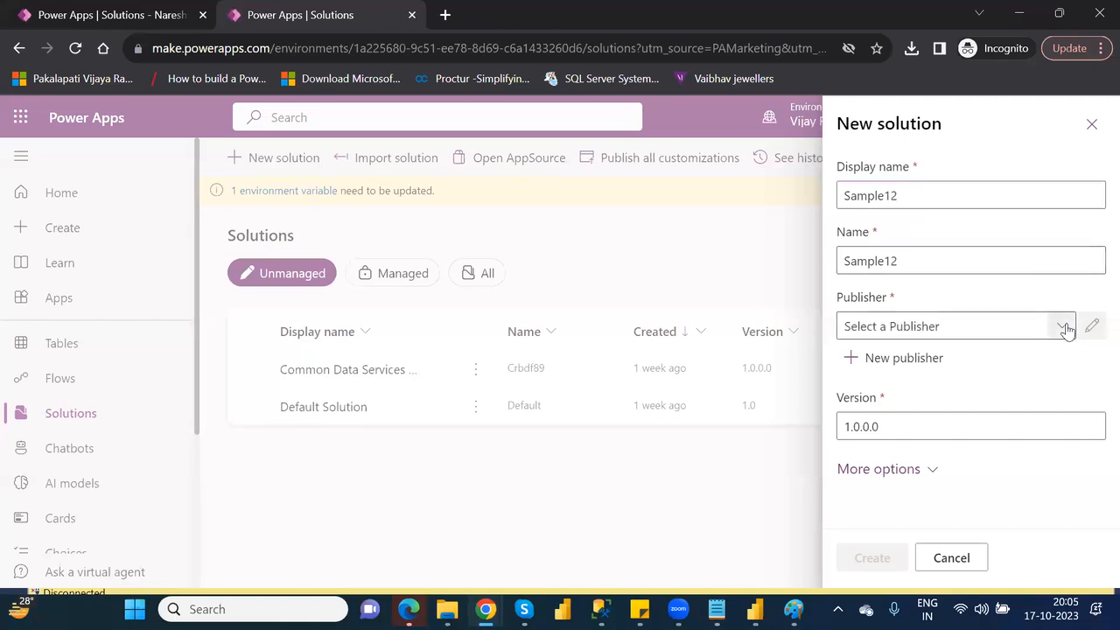
click(897, 421)
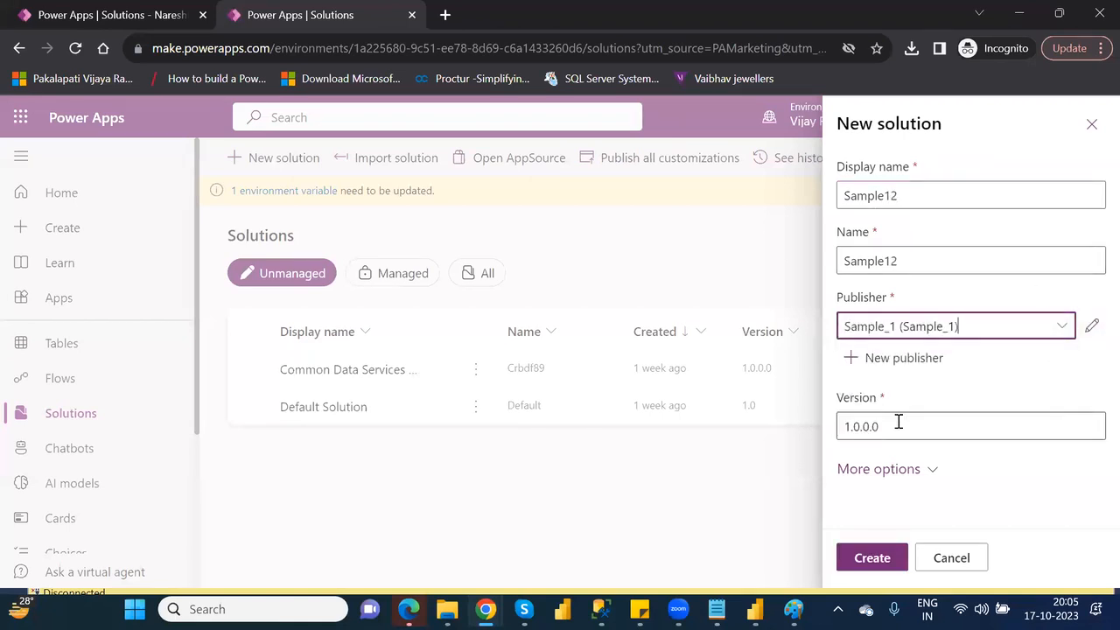
click(870, 558)
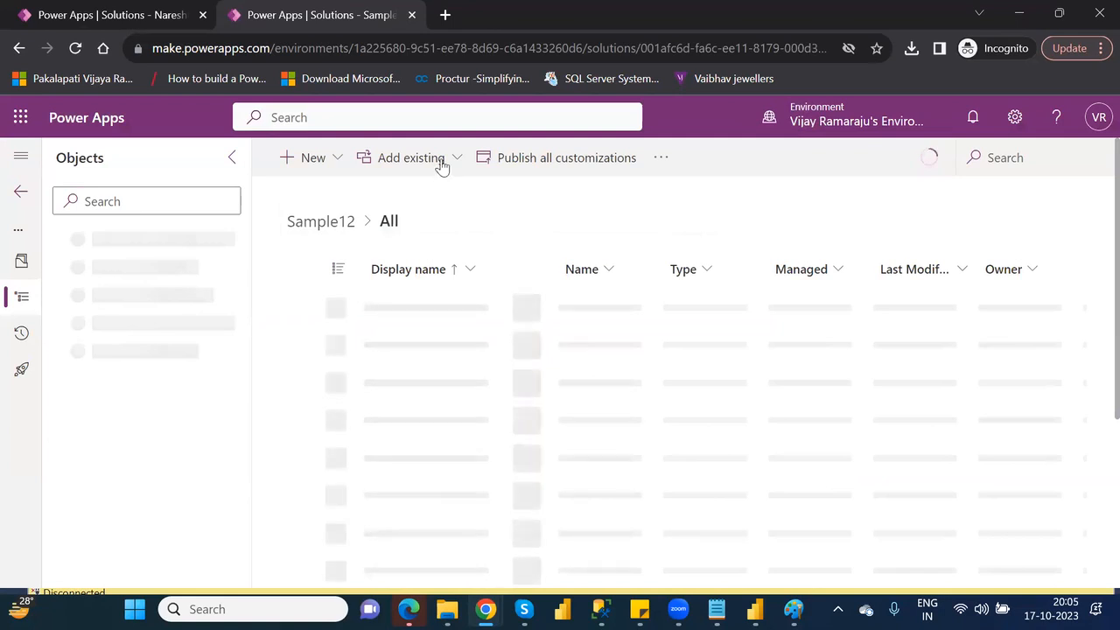
Add the existing FinancialData table to the Sample12 solution, finding it by searching for "fina"
click(442, 163)
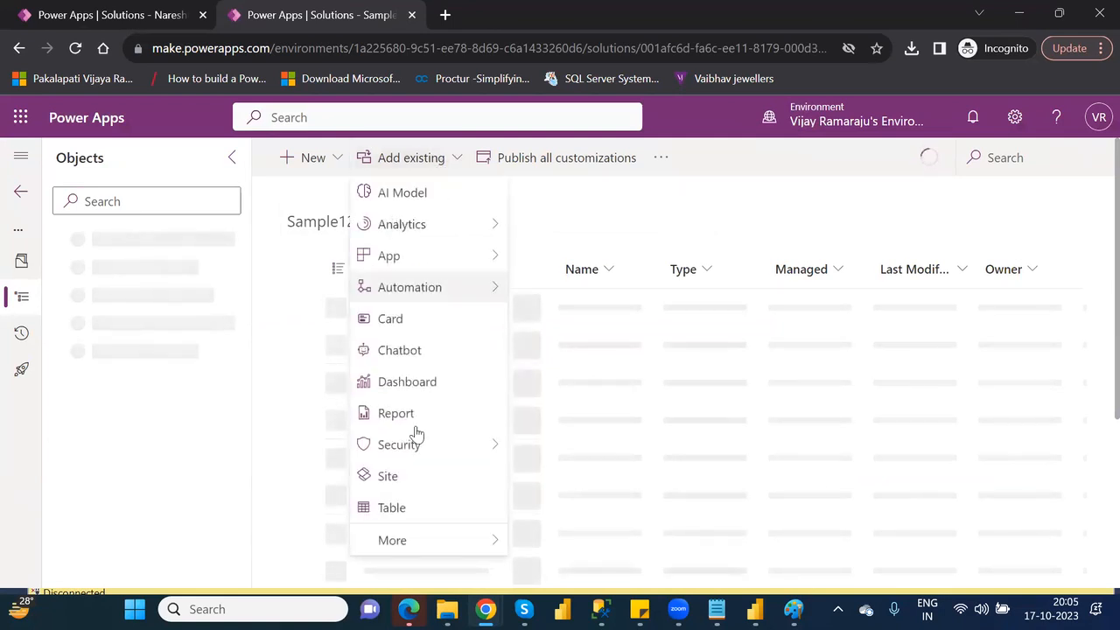
click(407, 509)
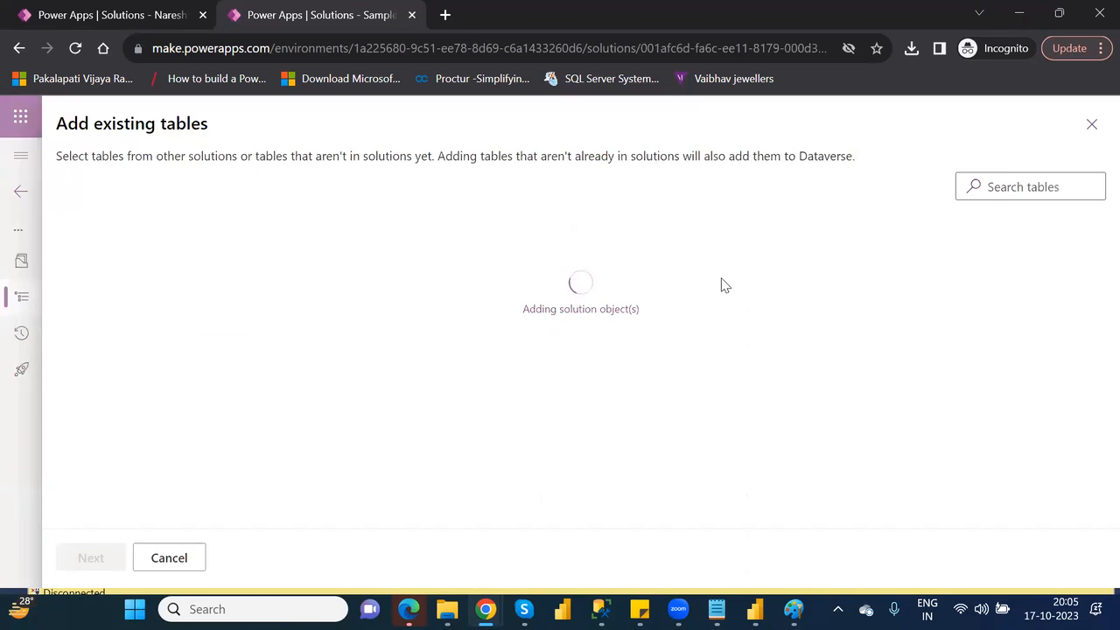
click(1010, 183)
text(f)
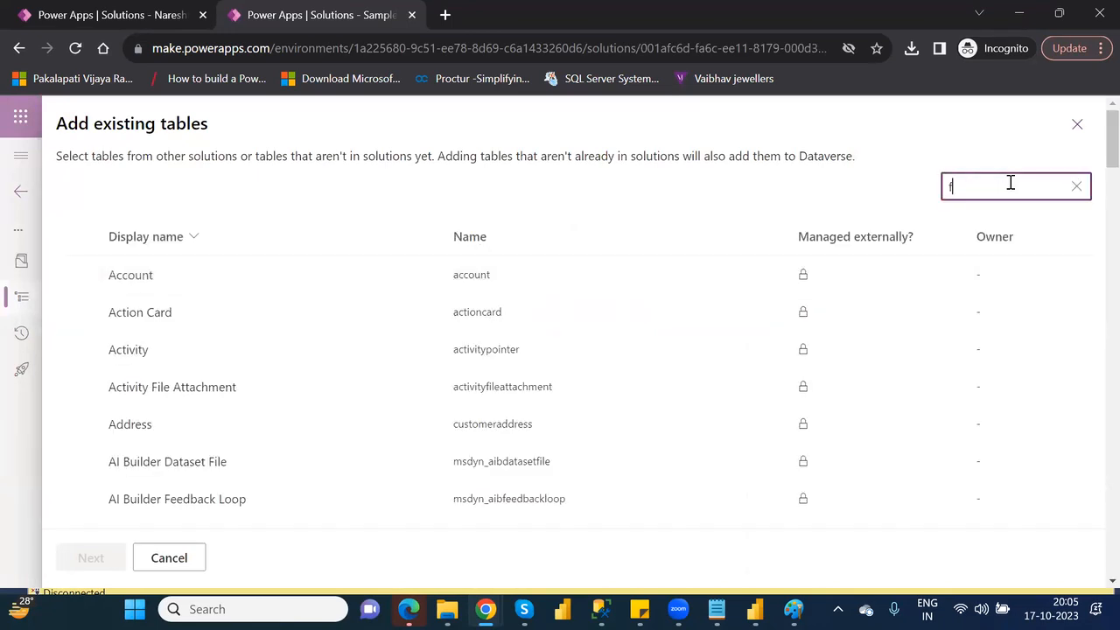
text(ina)
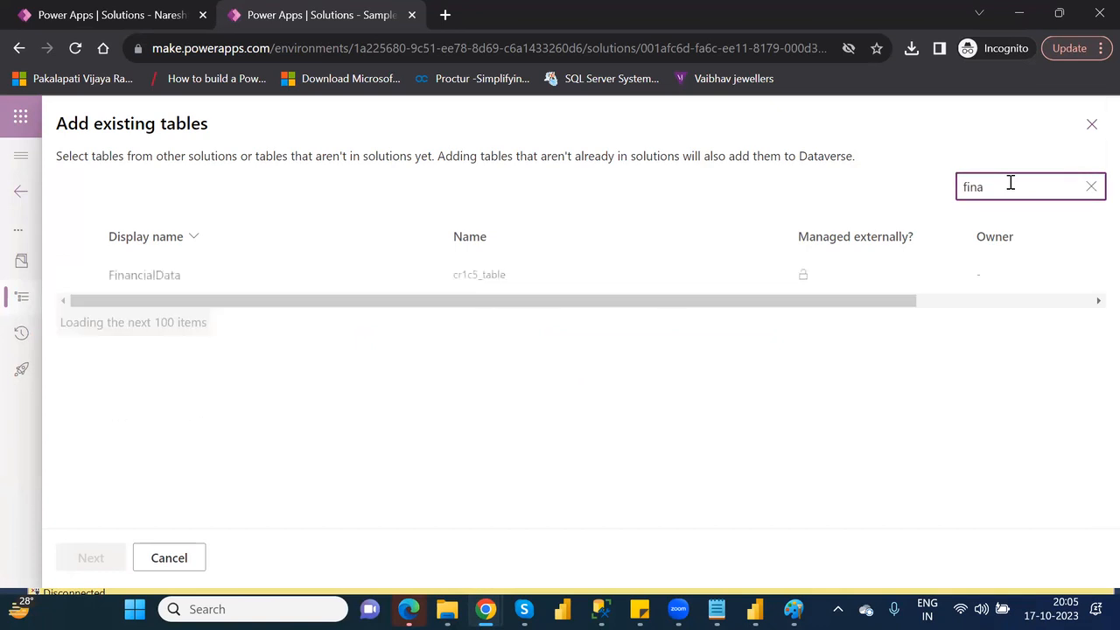
click(131, 277)
click(87, 558)
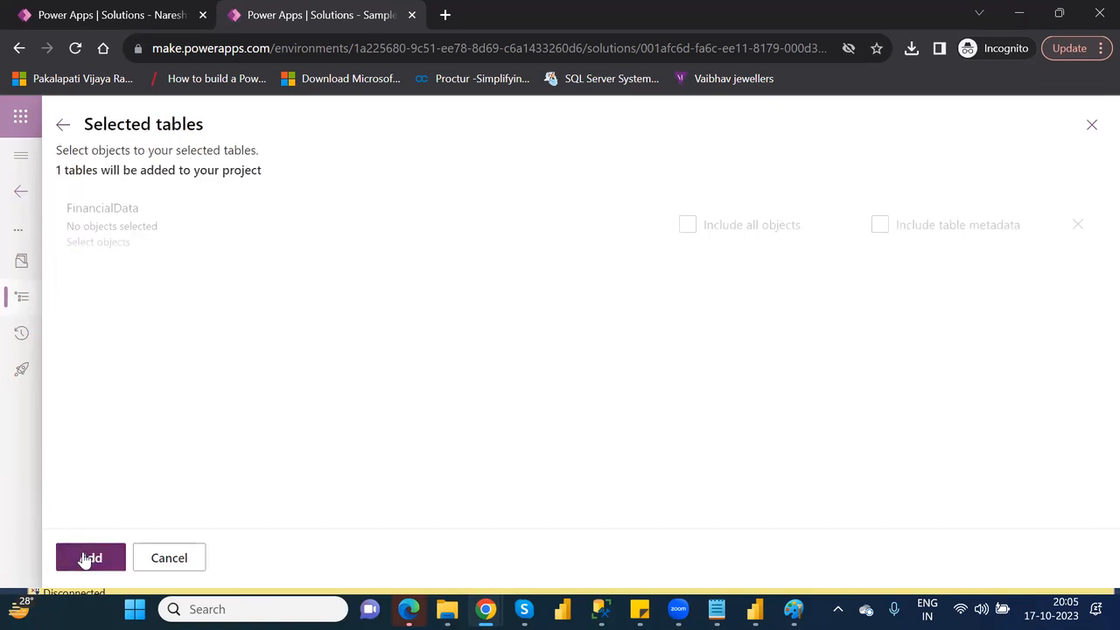
click(85, 560)
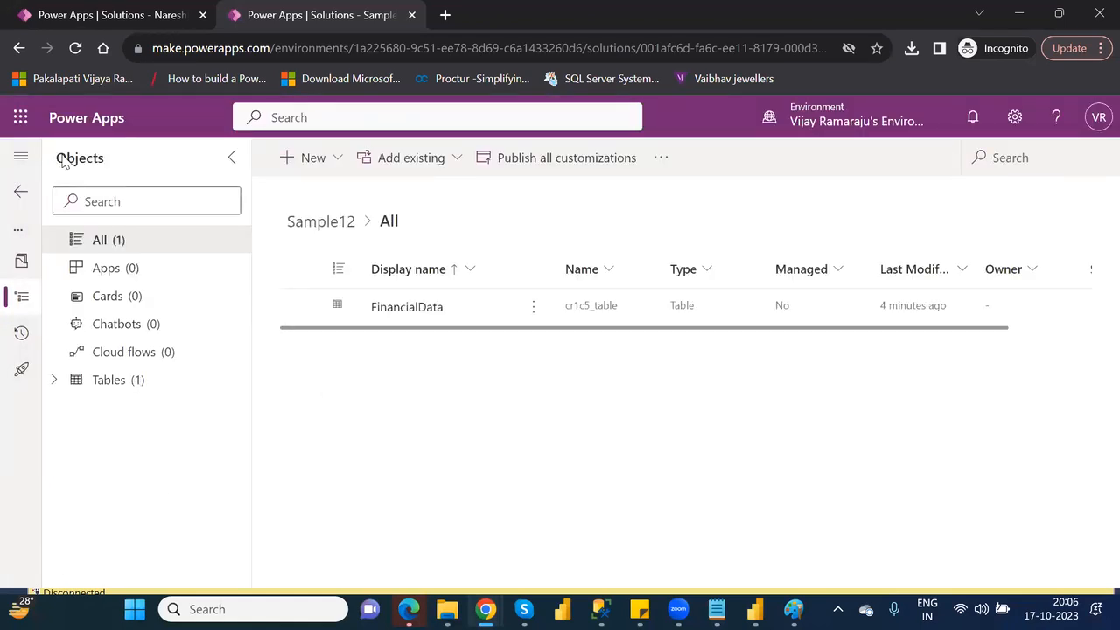
Begin exporting the Sample12 solution from the solutions list and publish all its changes before continuing
click(22, 192)
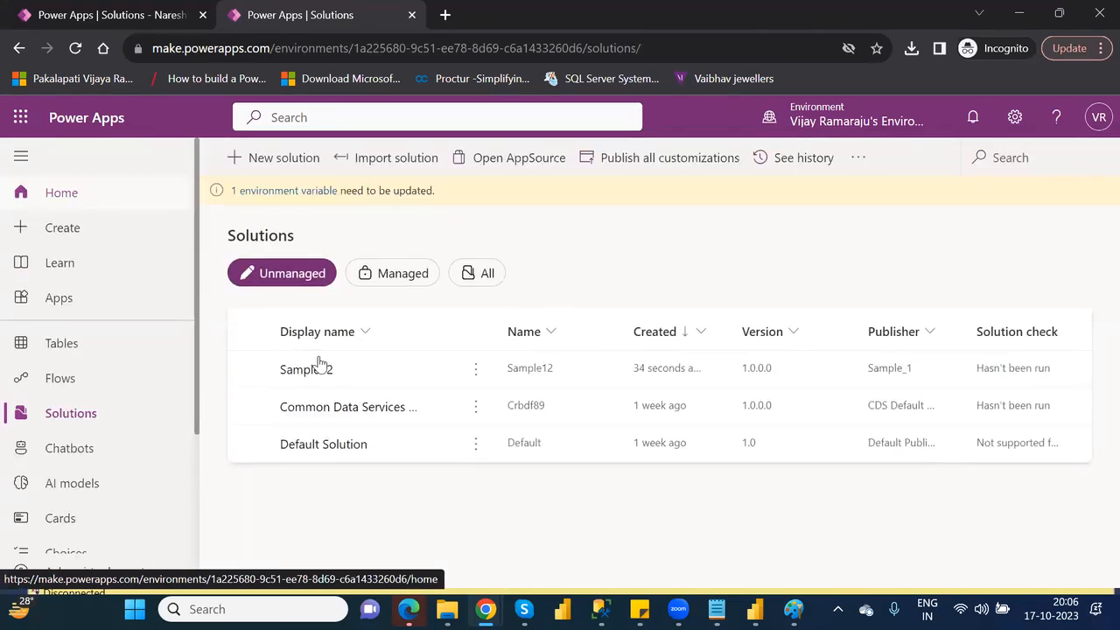
click(249, 368)
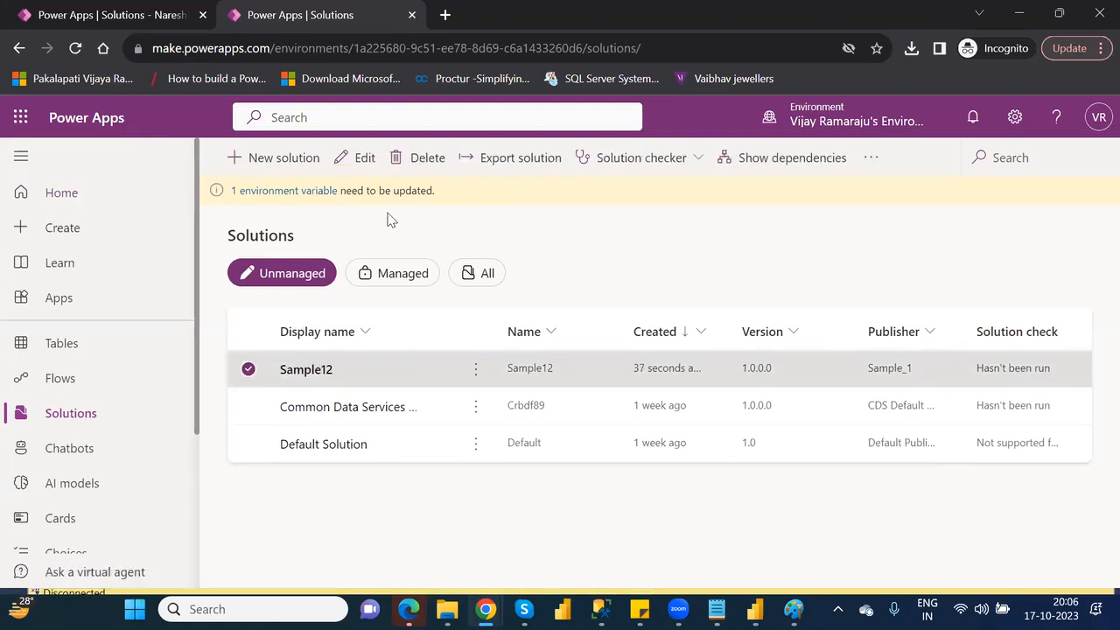
click(482, 166)
click(896, 258)
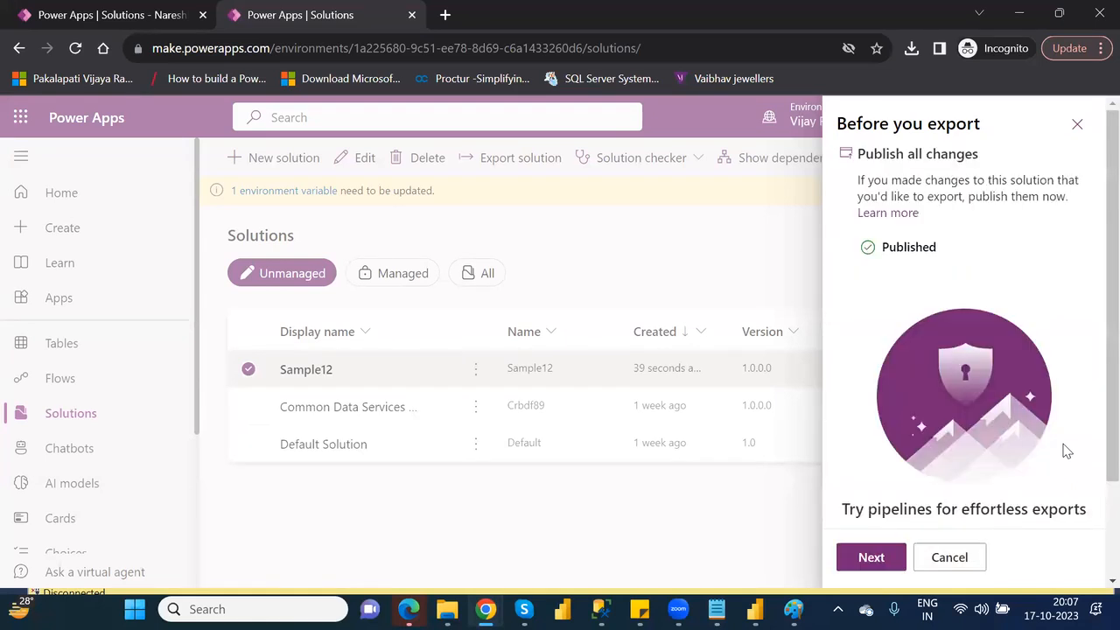
click(871, 559)
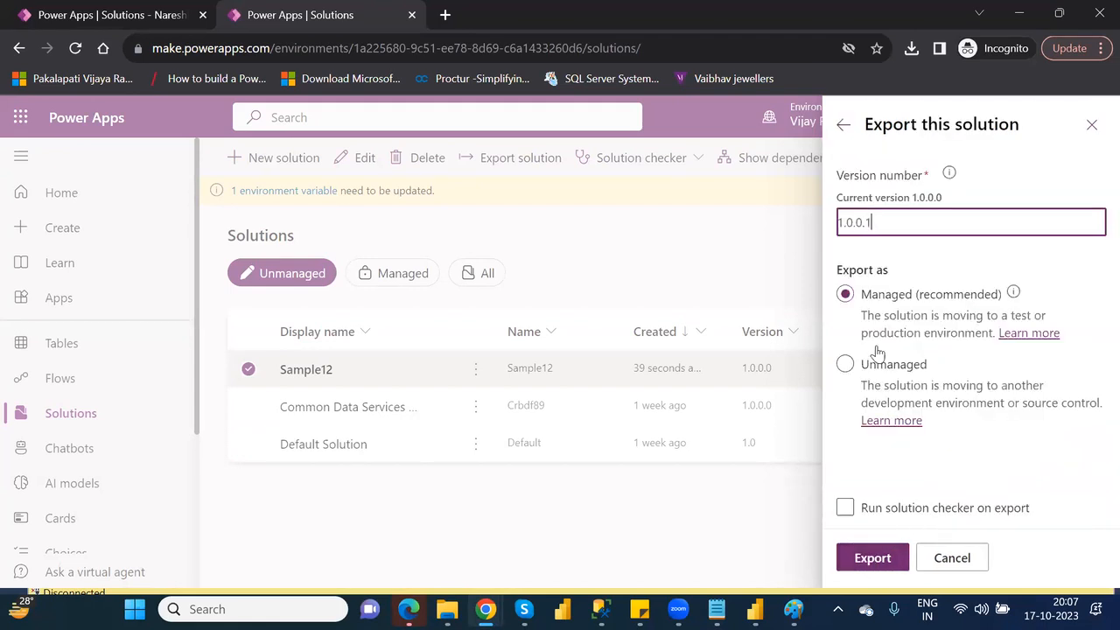
Export Sample12 as an unmanaged solution with version 1.0.0.1 and save Sample12_1_0_0_1 to the Downloads folder
click(845, 366)
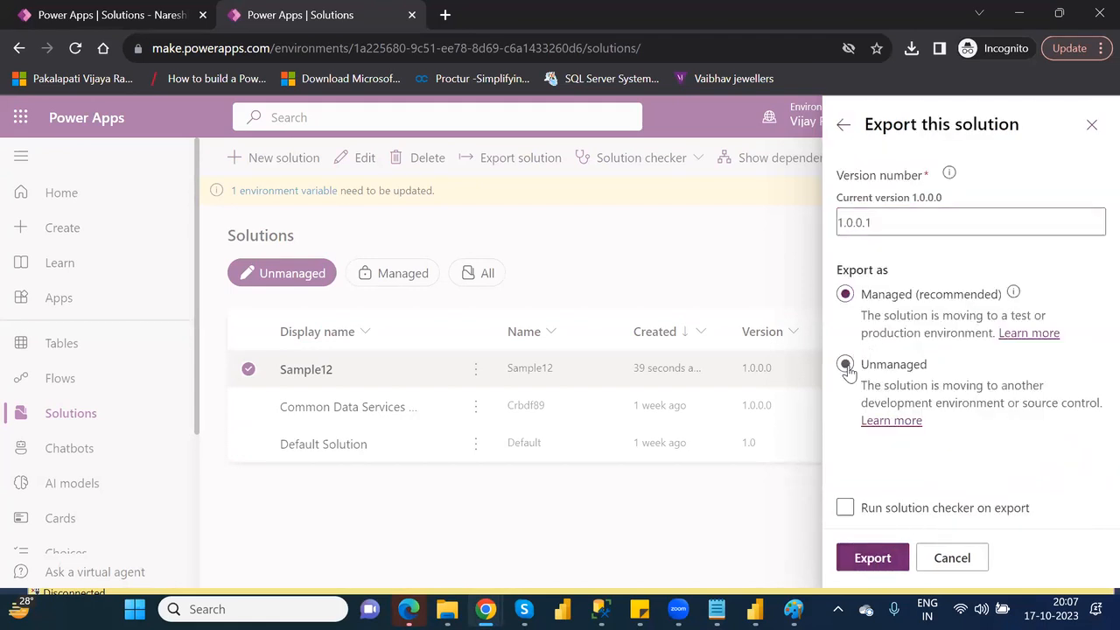
click(876, 560)
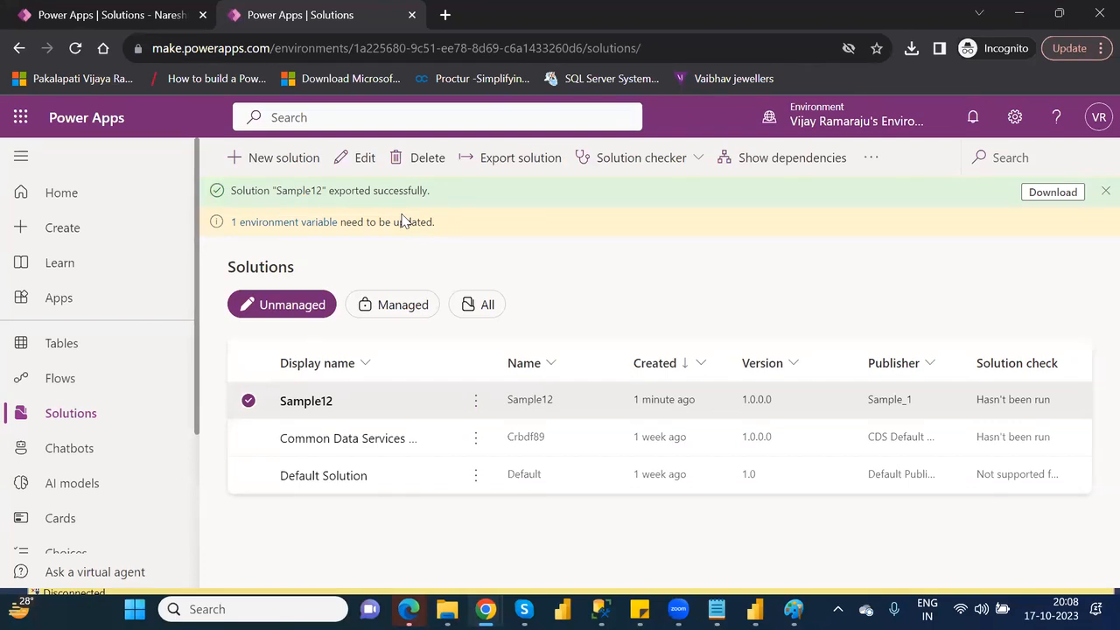
click(1027, 194)
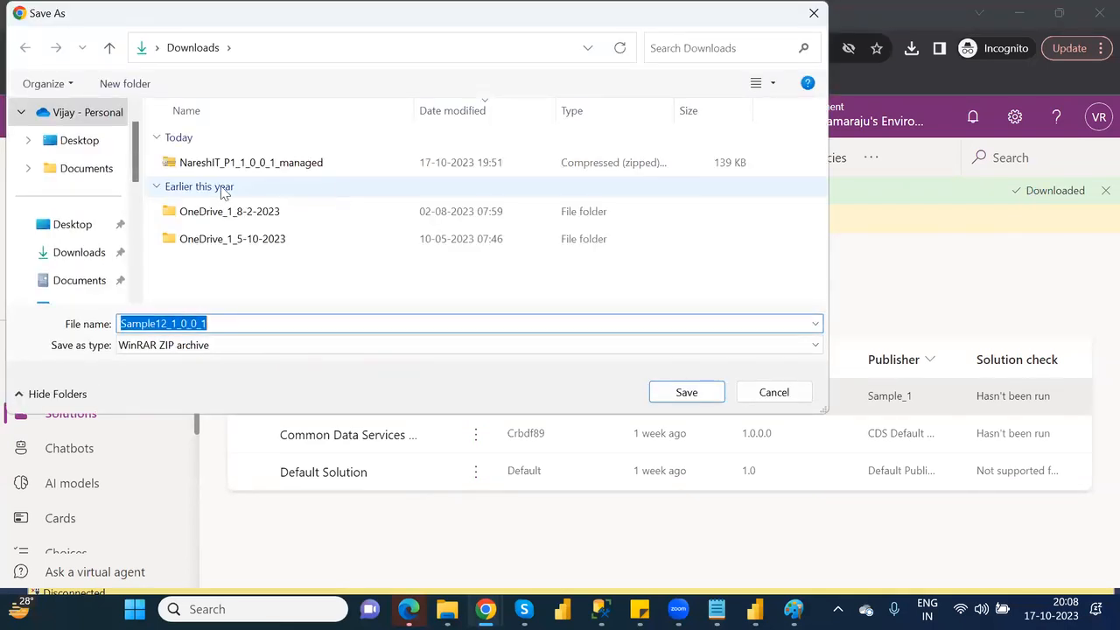
click(708, 395)
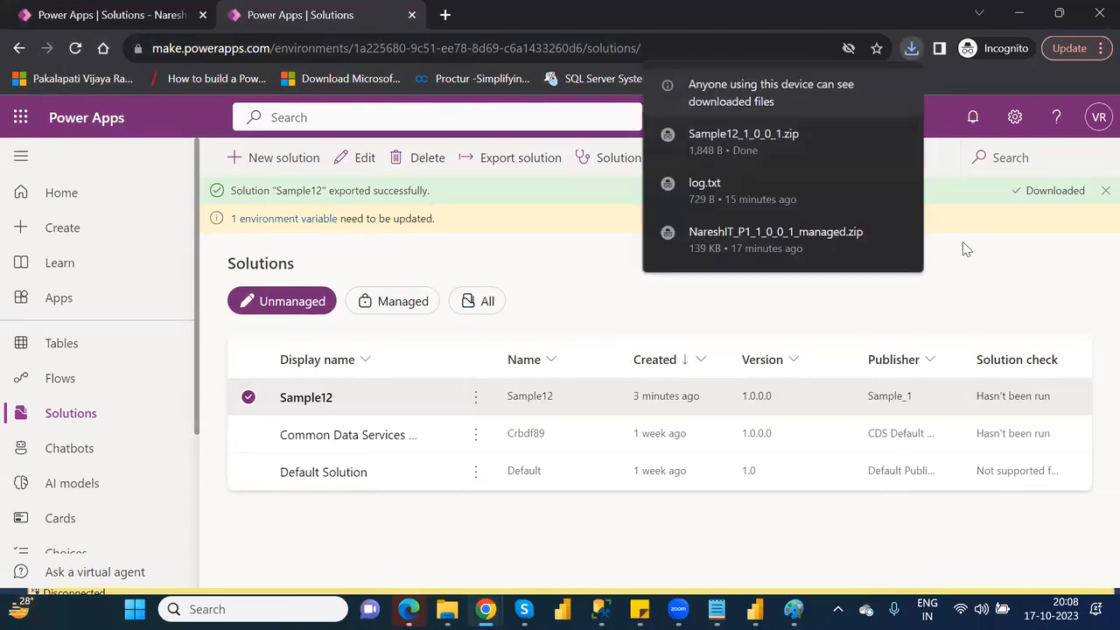
Switch to the Nareshit (default) environment, request a database with USD, English (United States) and sample apps, and check its tables and solutions pages
click(864, 117)
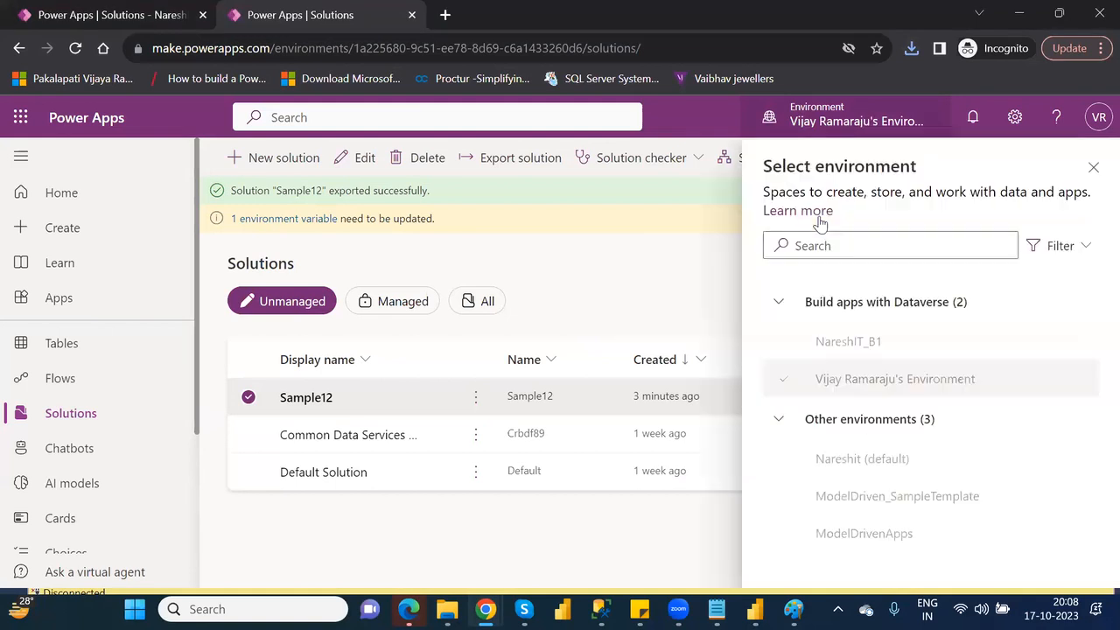
click(875, 462)
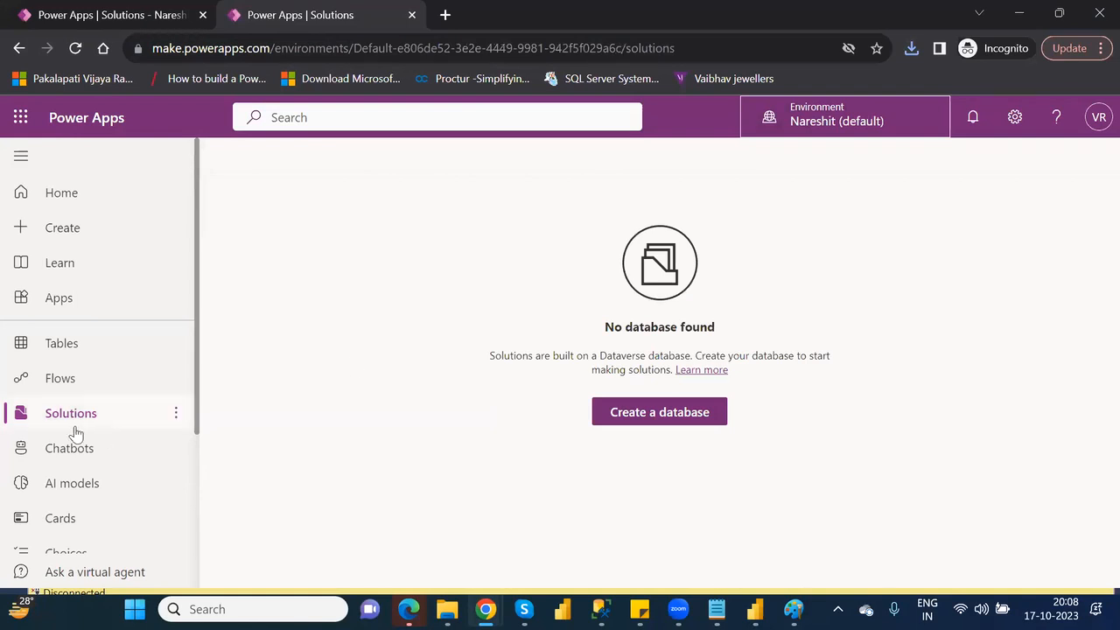
click(644, 412)
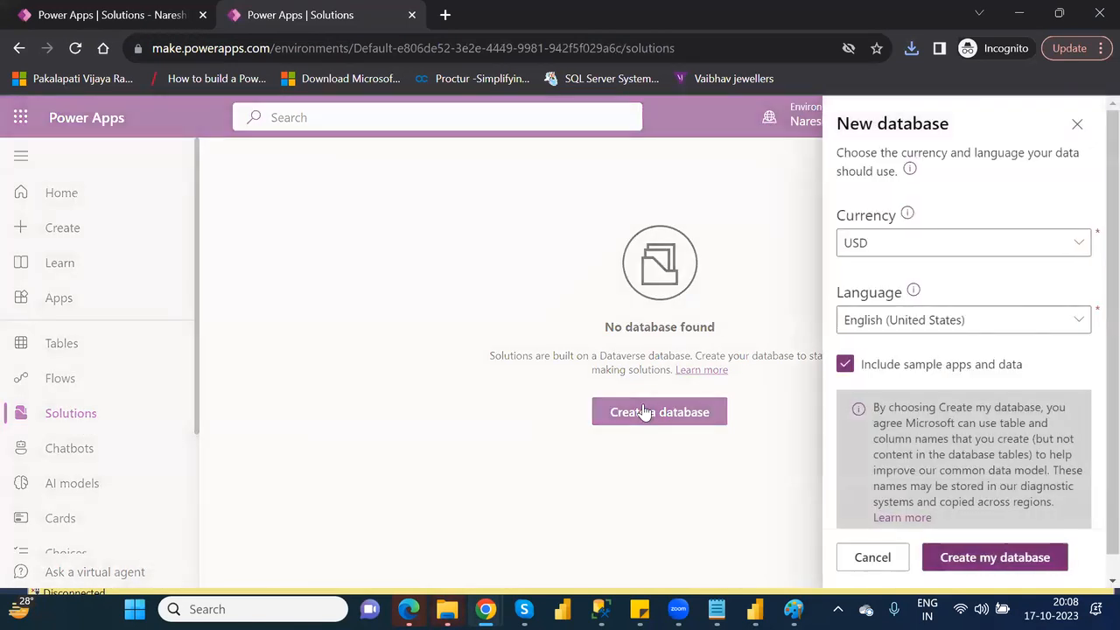
click(992, 560)
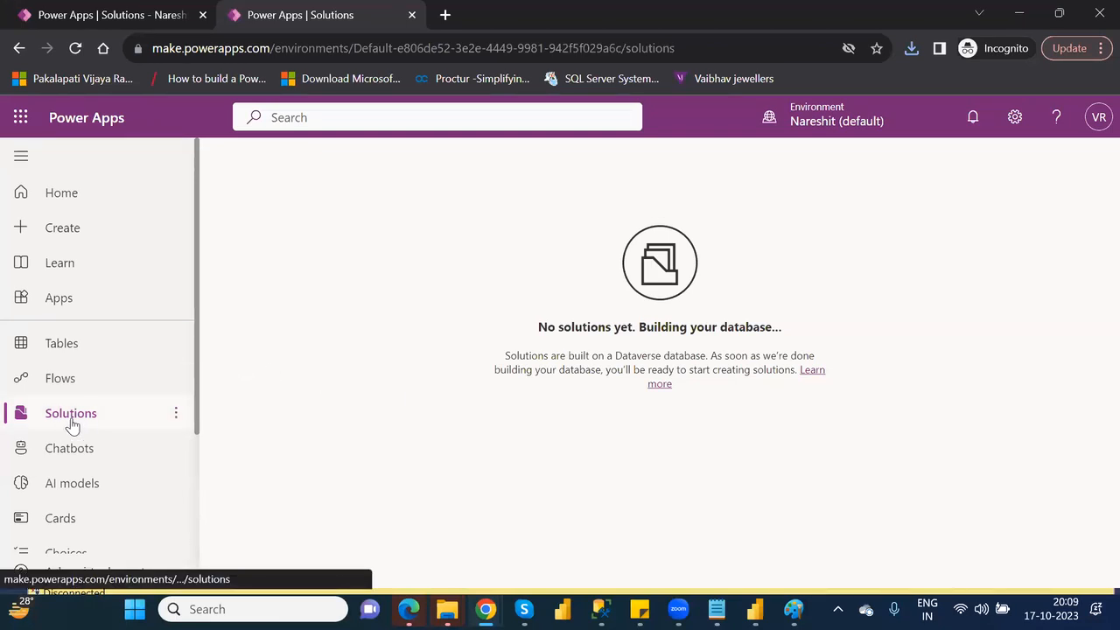
click(63, 347)
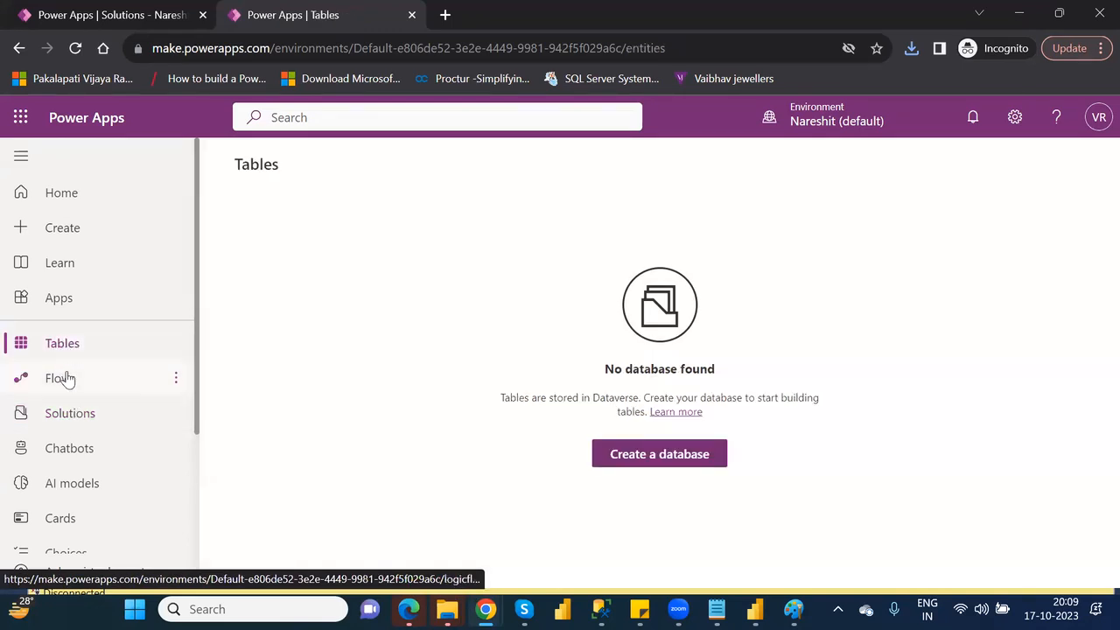
click(72, 417)
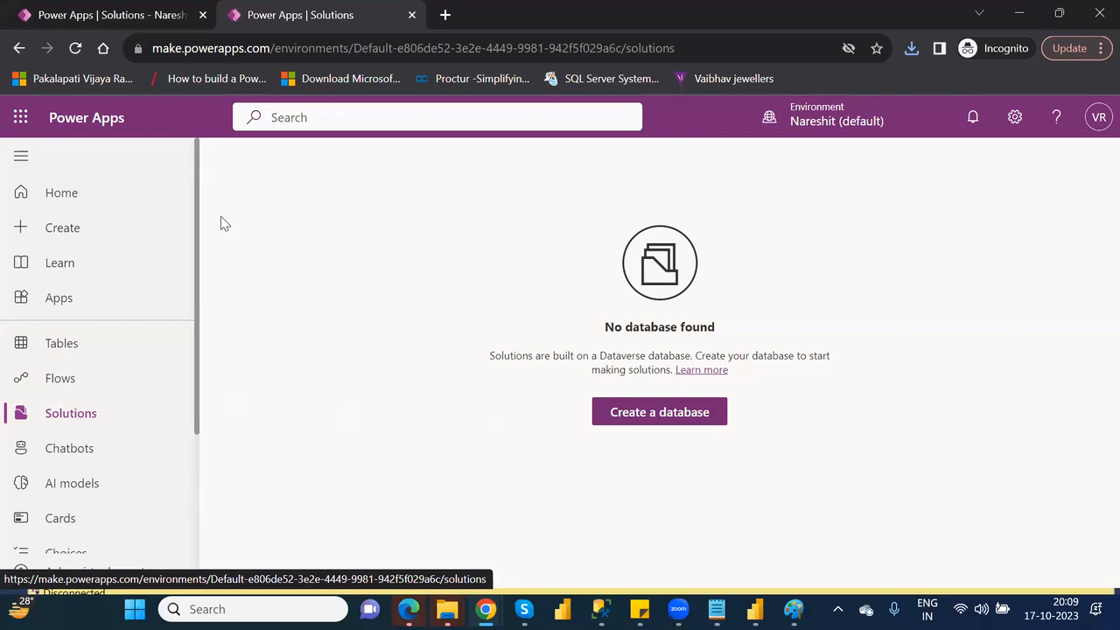
Reload the solutions page and try again to create the Nareshit (default) database with USD, English (United States) and sample apps
click(75, 50)
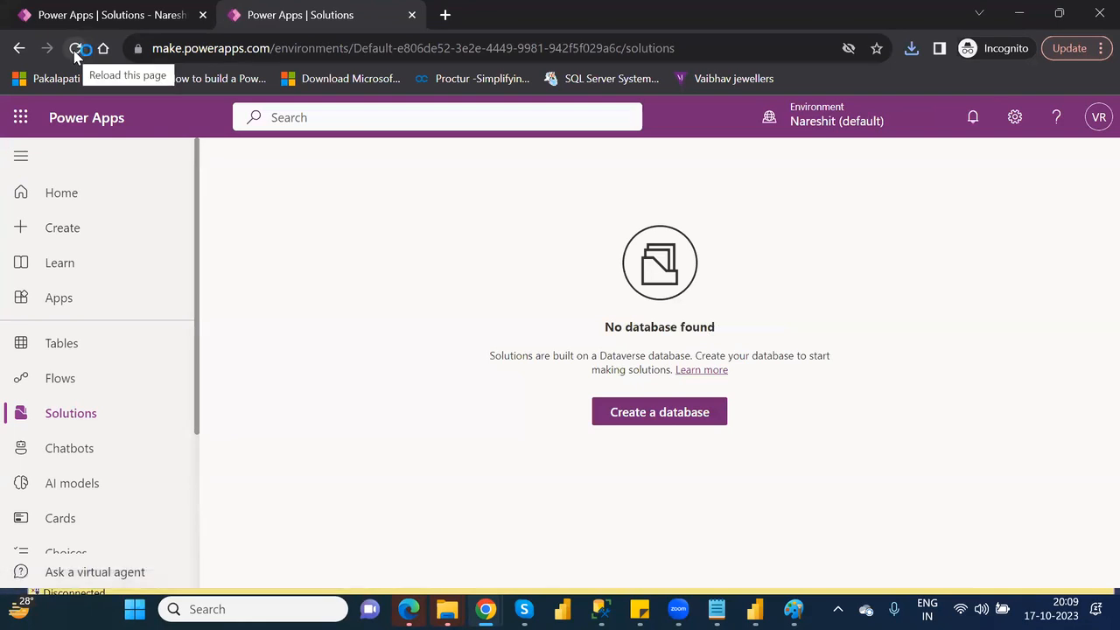
click(75, 49)
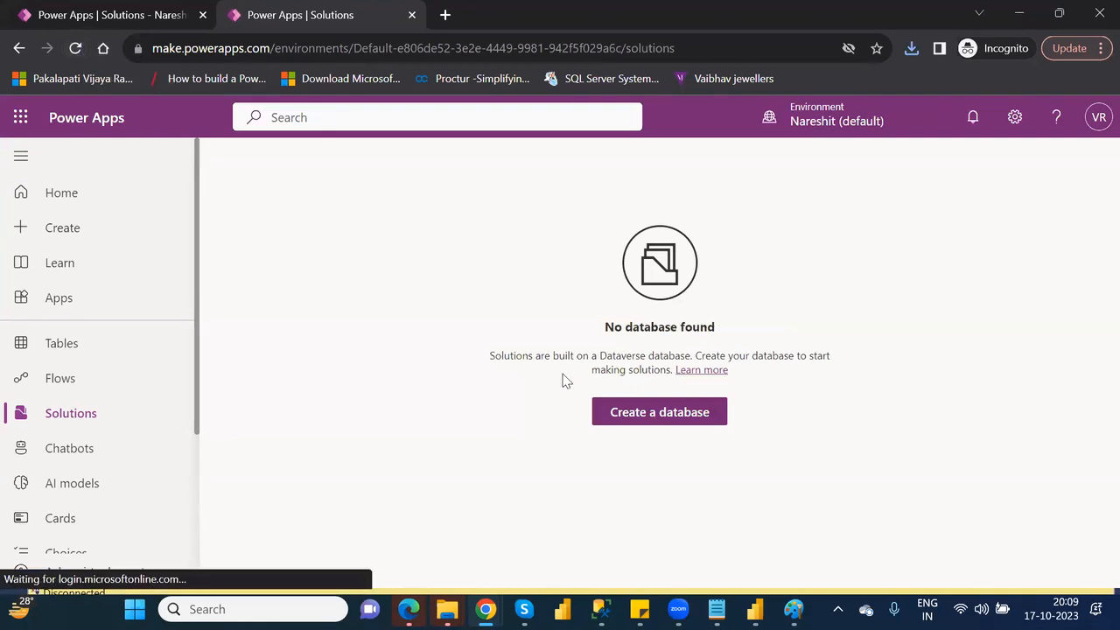
click(649, 414)
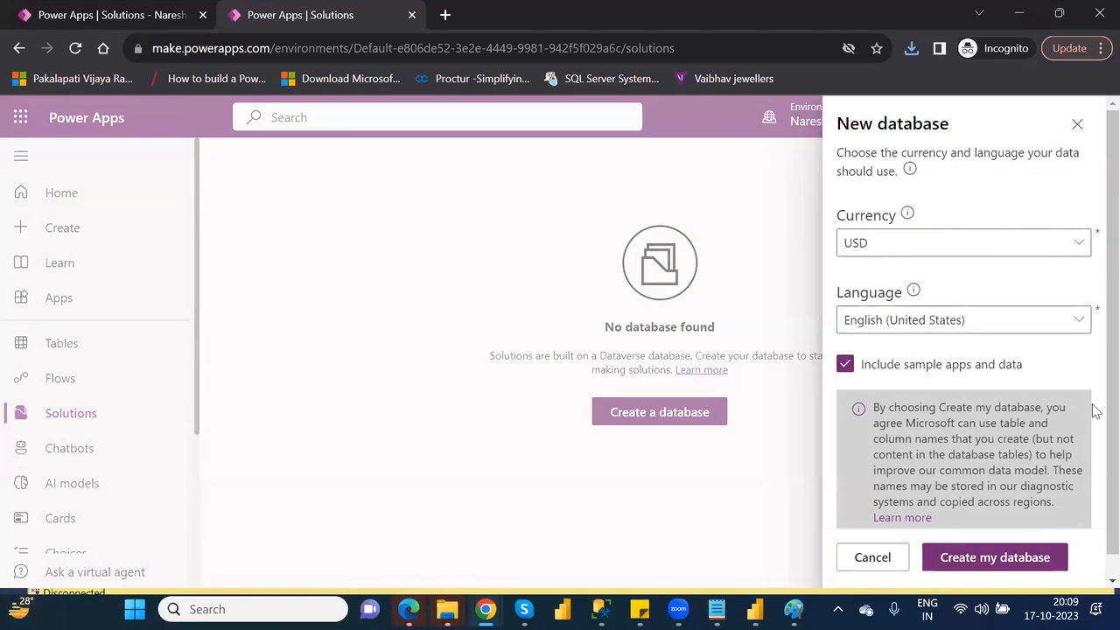
scroll(1094, 454, down, 1)
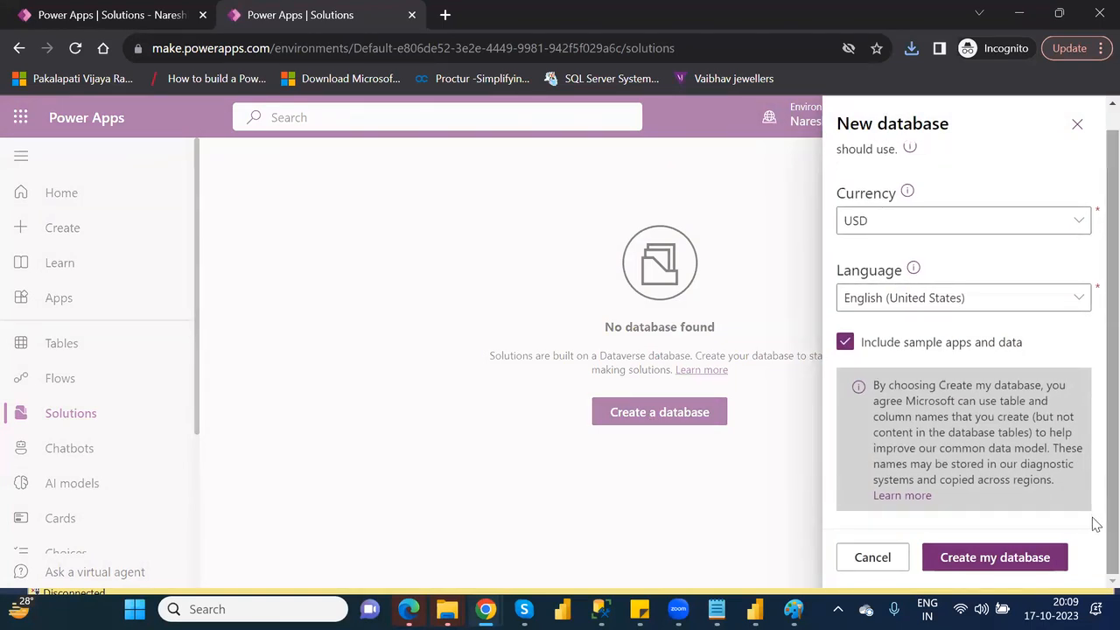
click(980, 559)
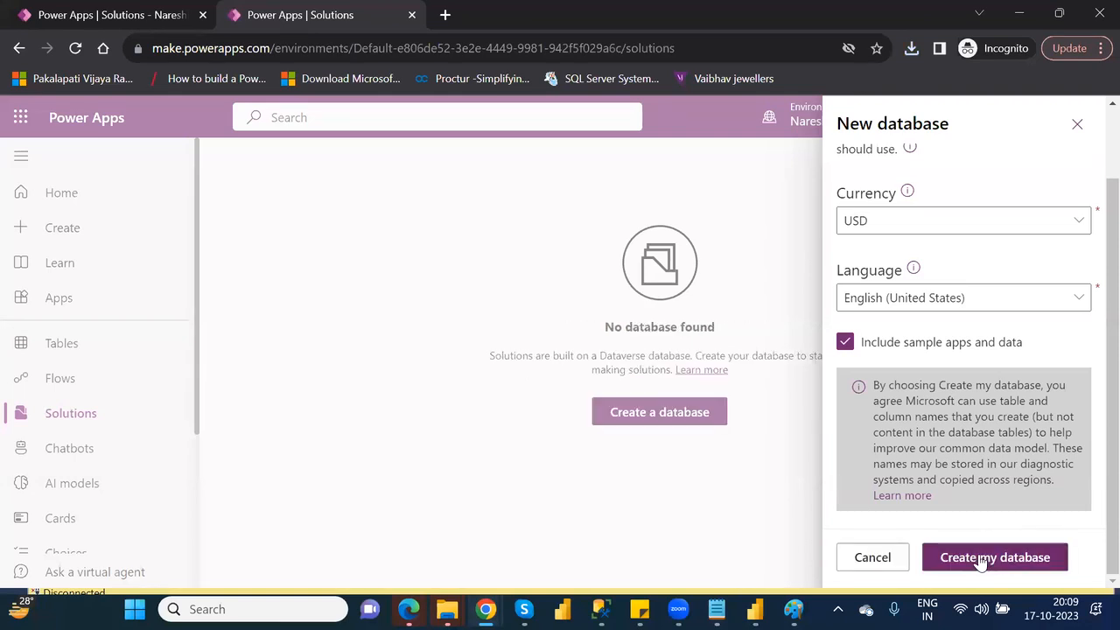
click(1076, 124)
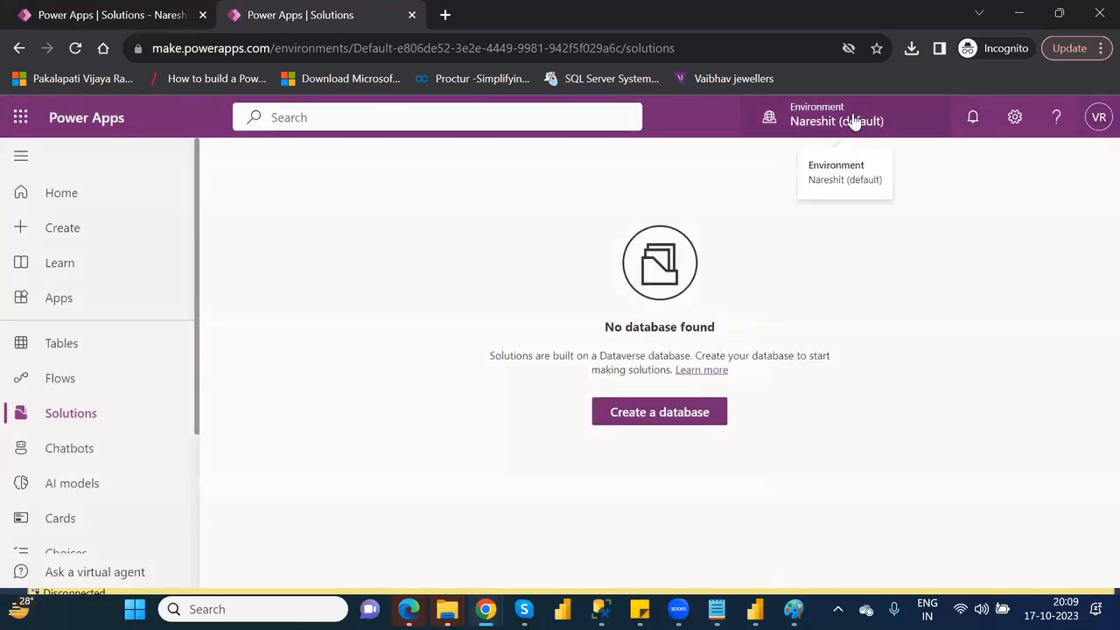
Switch to the ModelDrivenApps environment and create its database with USD, English (United States) and sample apps and data included
click(849, 119)
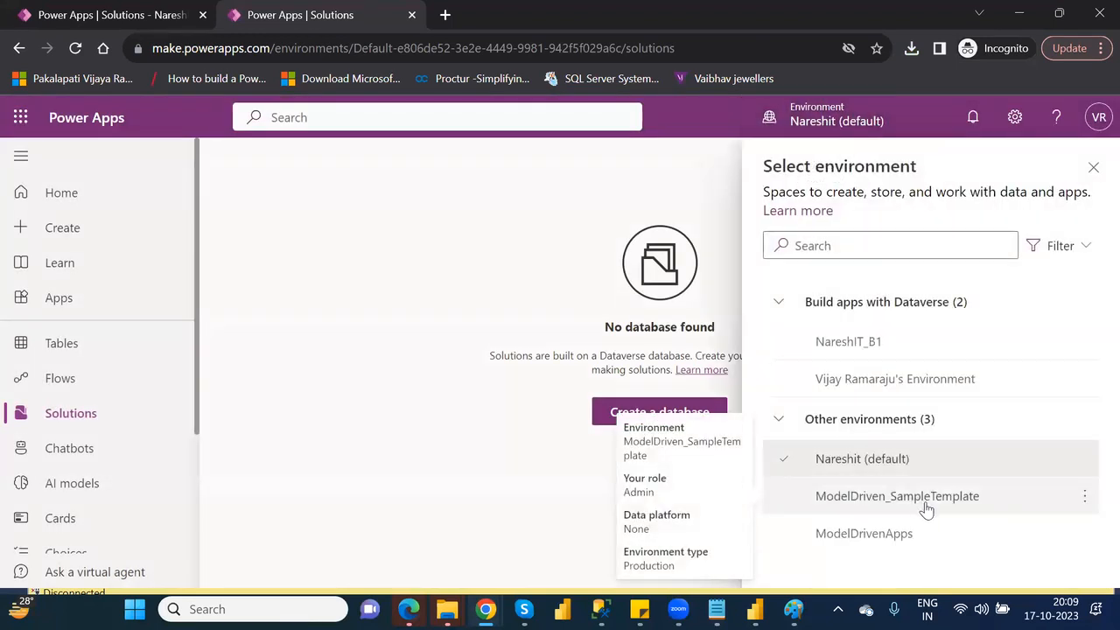
click(902, 535)
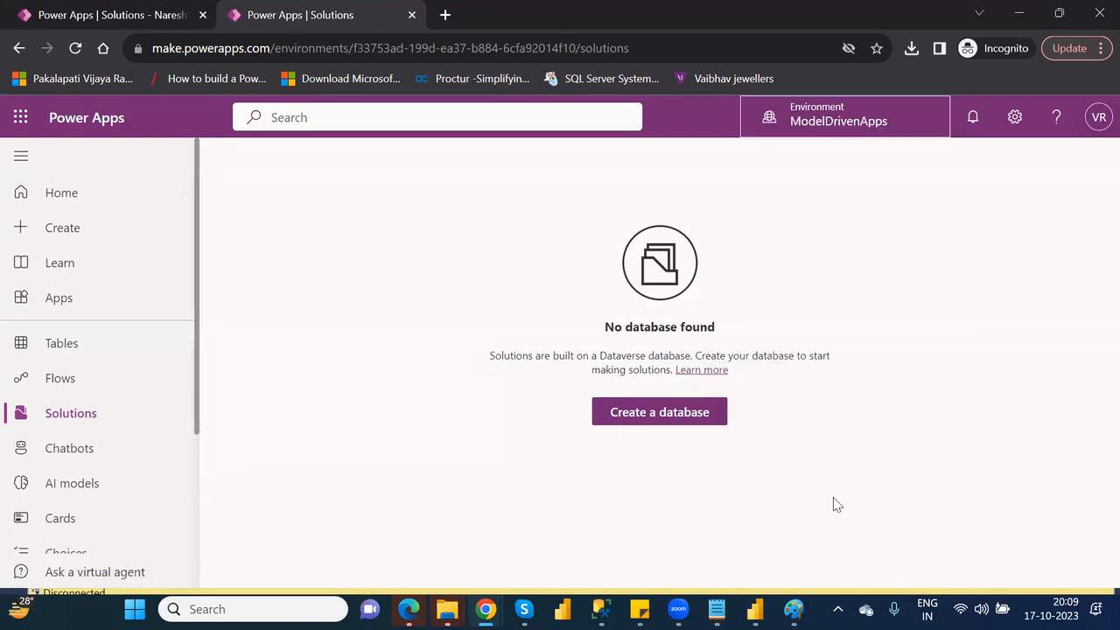
click(666, 417)
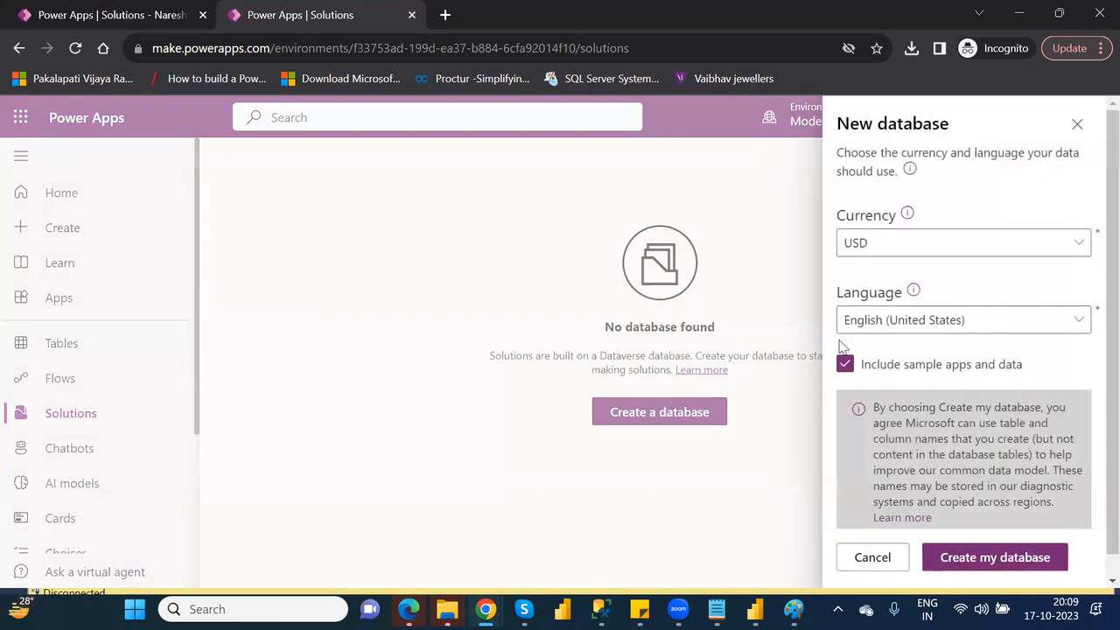
click(1016, 567)
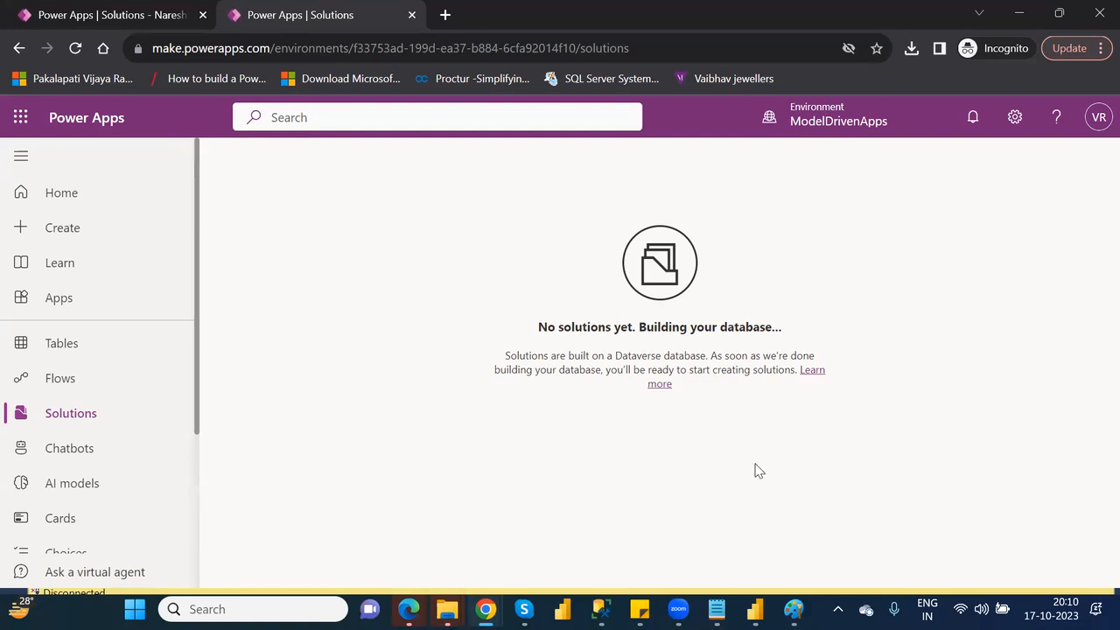
Check the ModelDrivenApps environment's tables page, reloading it to see whether the database is ready
click(86, 351)
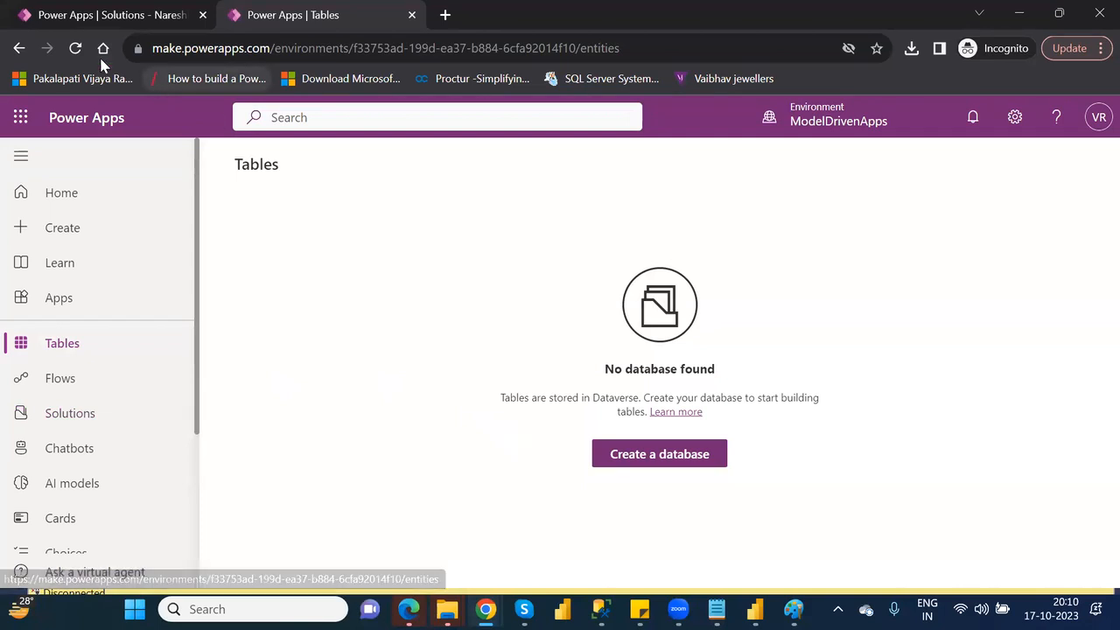
click(77, 51)
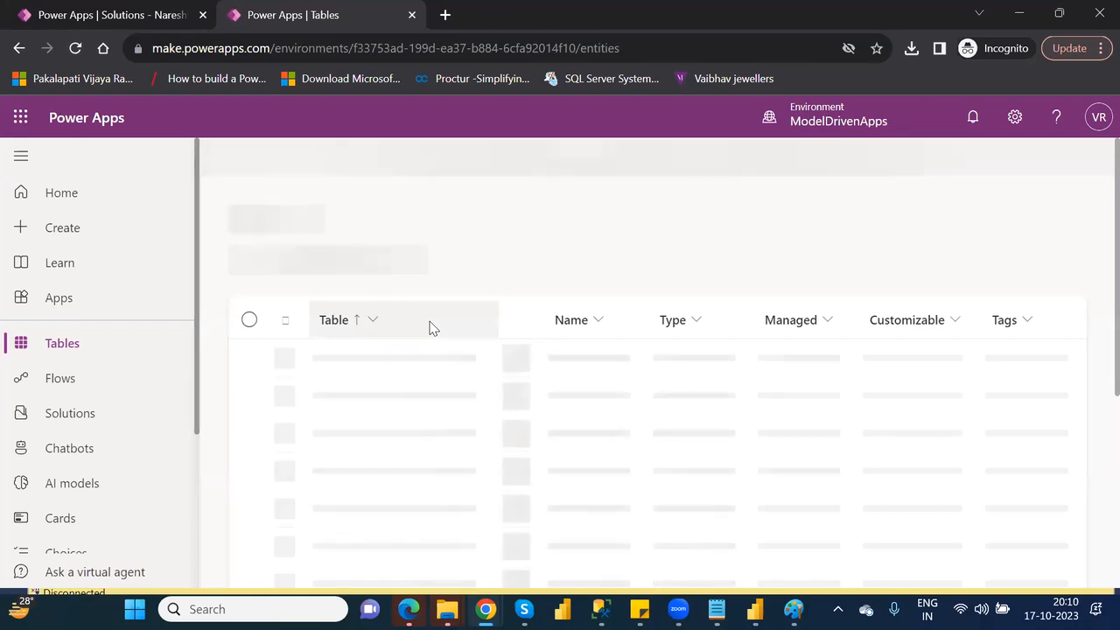
click(140, 403)
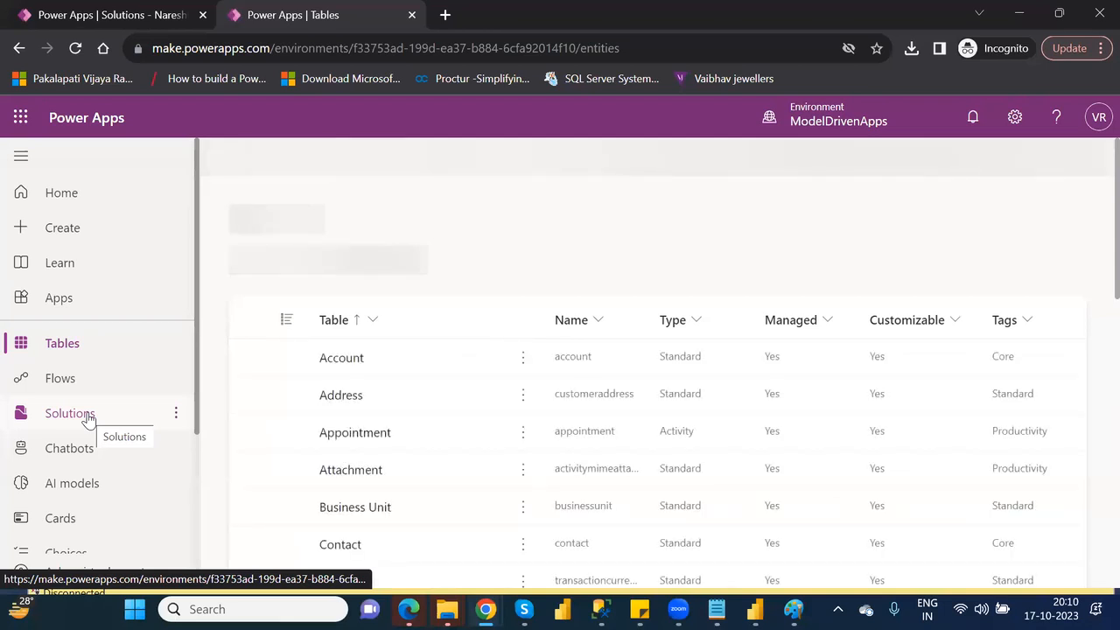
Try to import the solution file Sample12_1_0_0_1.zip into the ModelDrivenApps environment, continuing to its import details
click(88, 418)
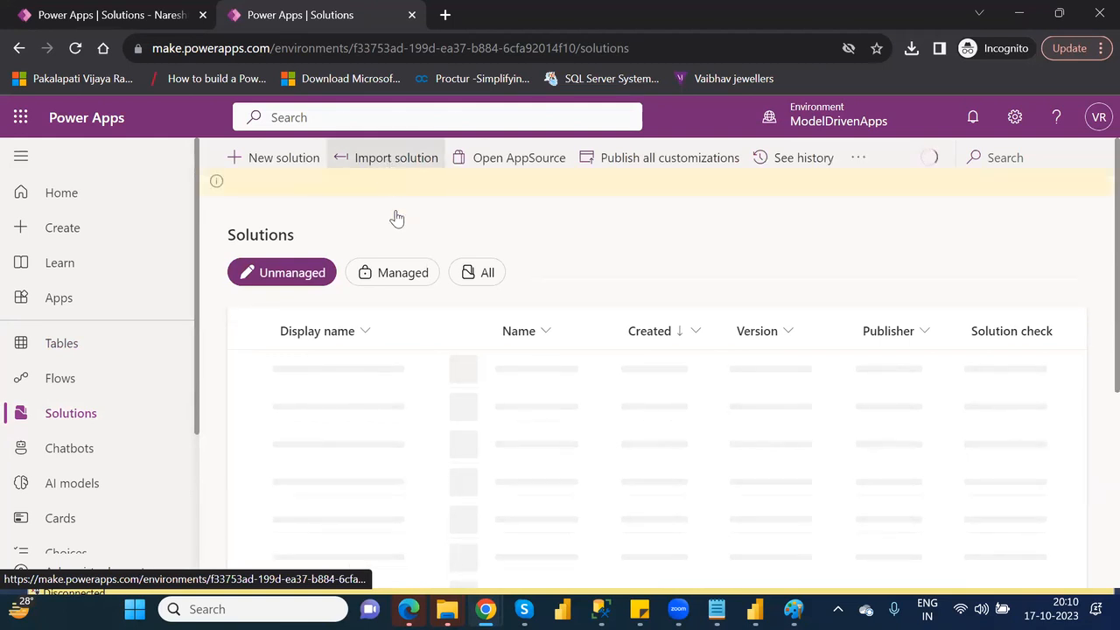
click(395, 165)
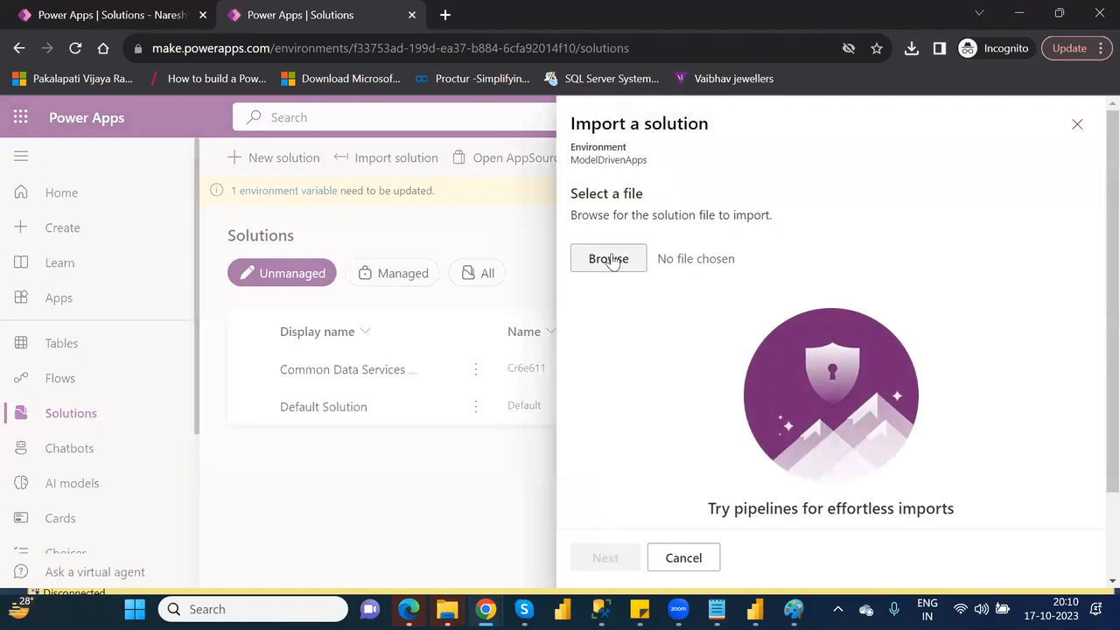
click(614, 261)
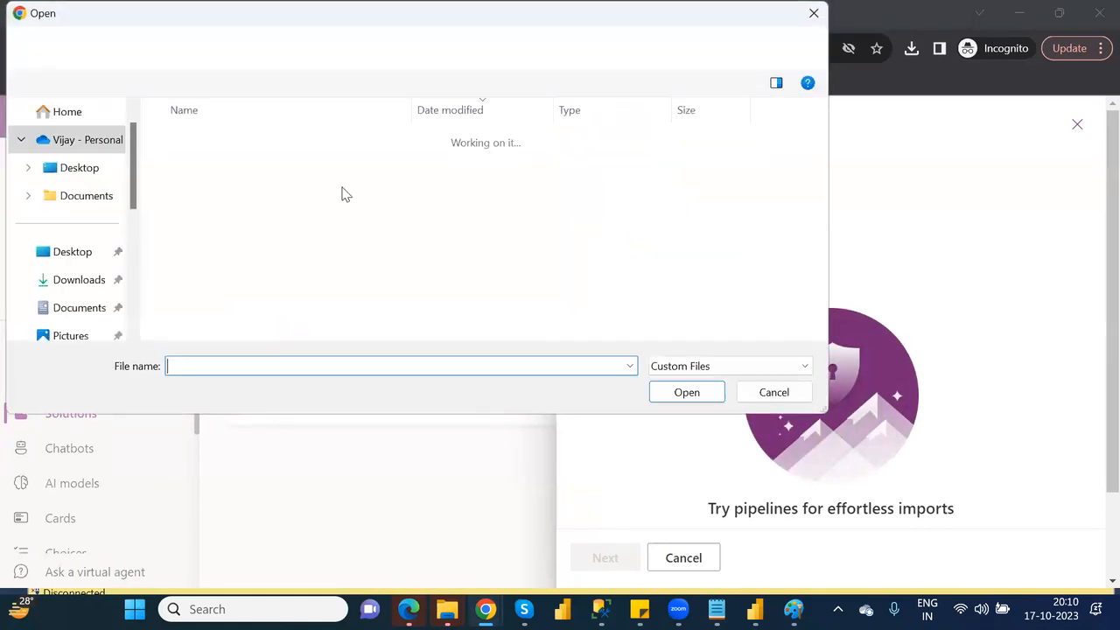
double_click(199, 168)
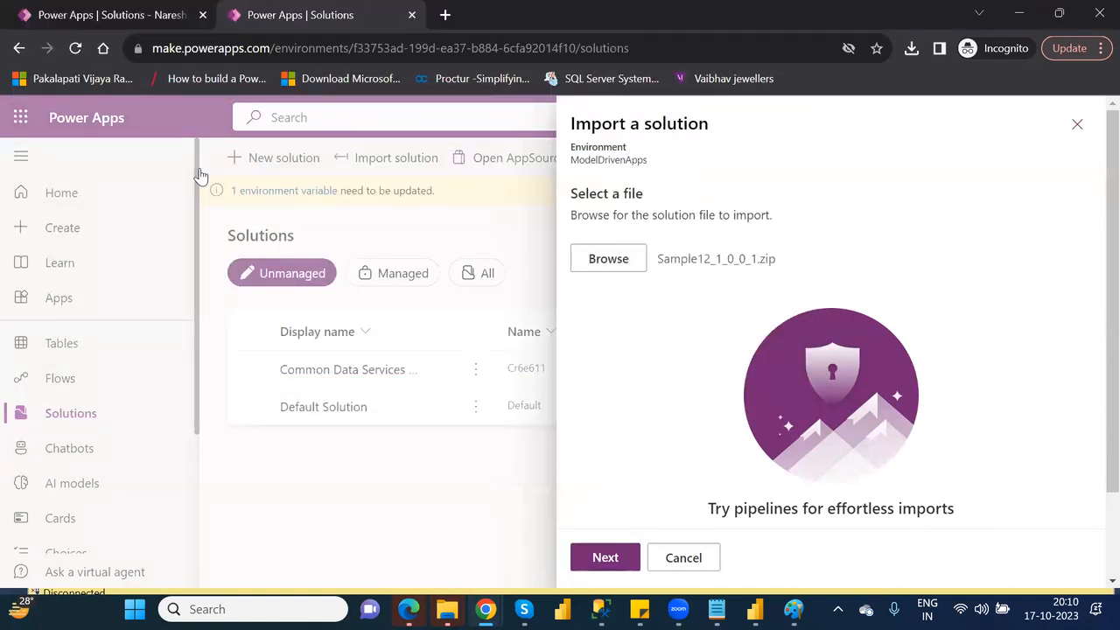
click(618, 551)
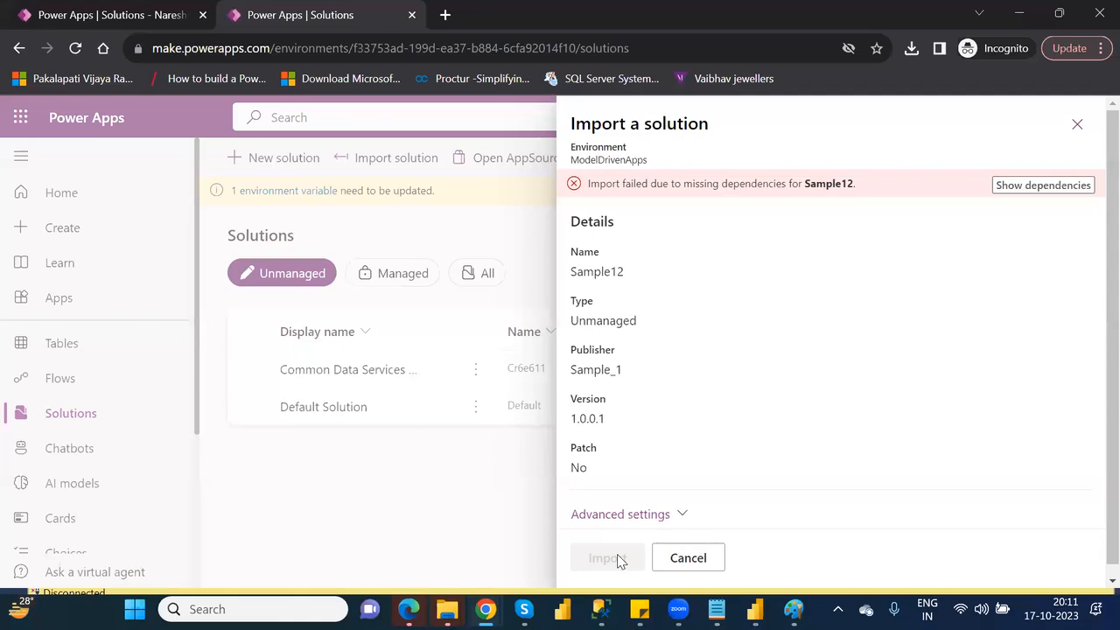
Show the missing dependencies for Sample12 and save their list as the text file log (1) in the Downloads folder
click(1034, 189)
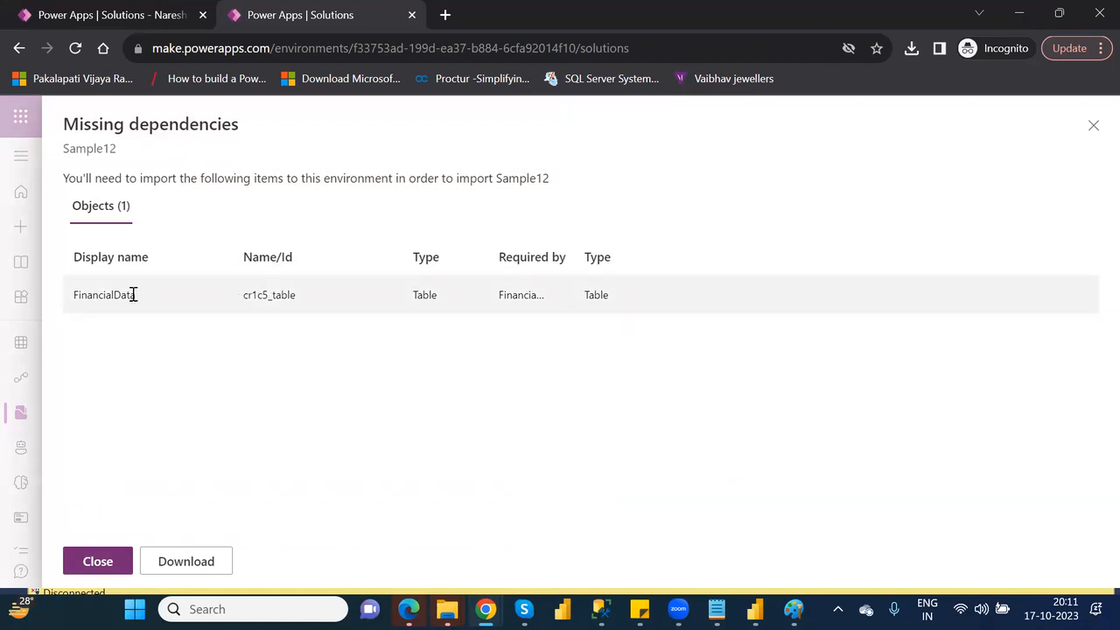
click(194, 563)
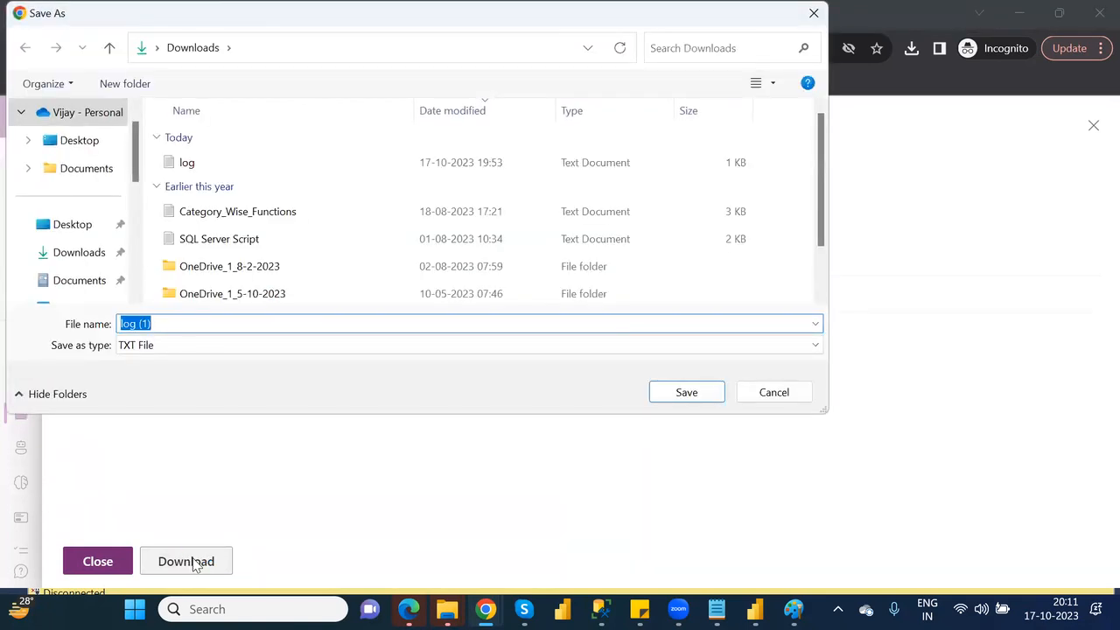
click(687, 396)
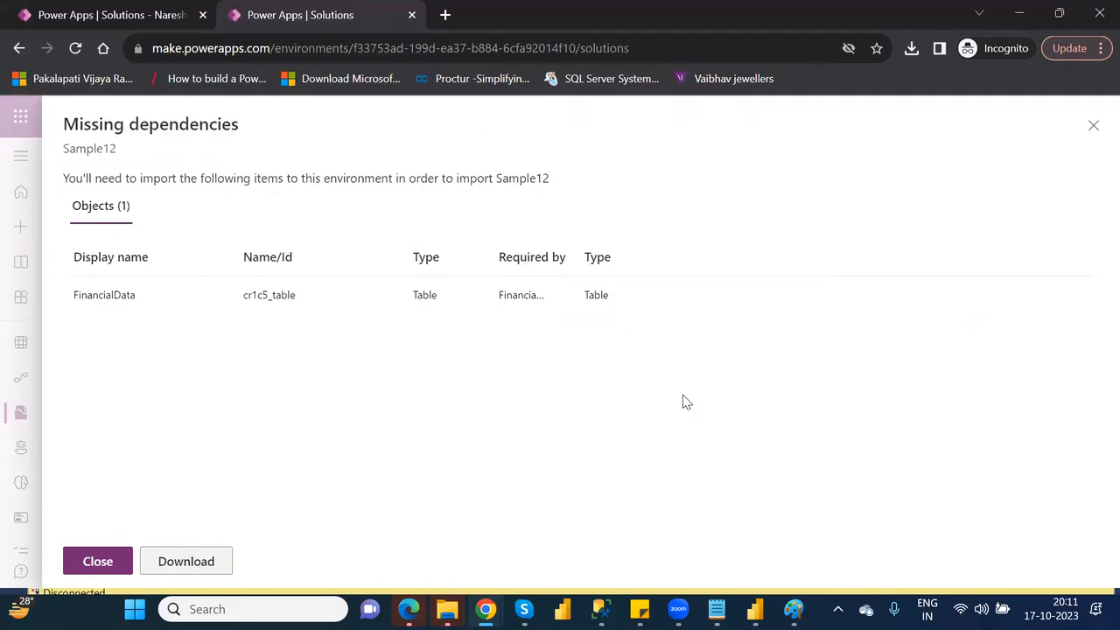